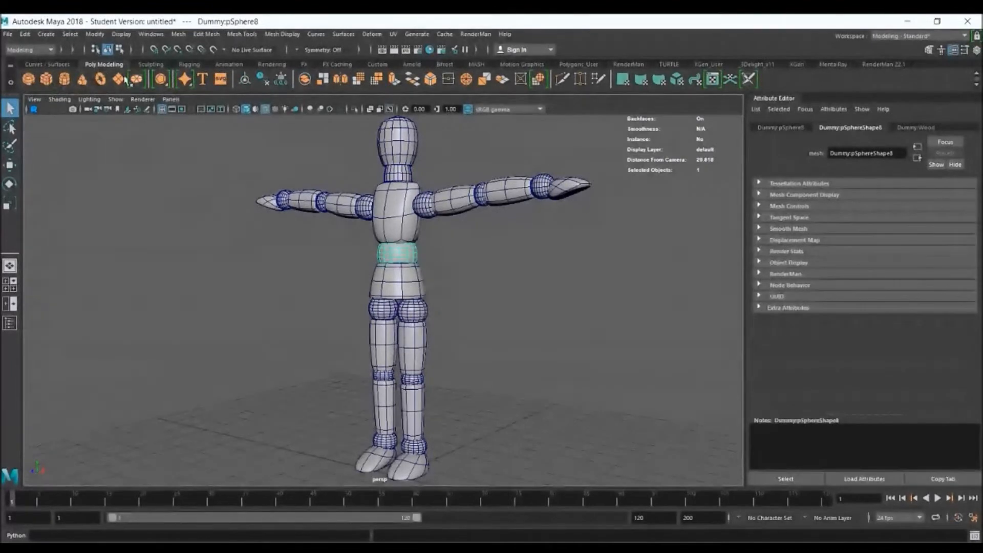
Create a polygon cylinder and a polygon sphere at the dummy's feet, moving the sphere along X clear of the cylinder
{"action": "left_click", "coordinate": [543, 305]}
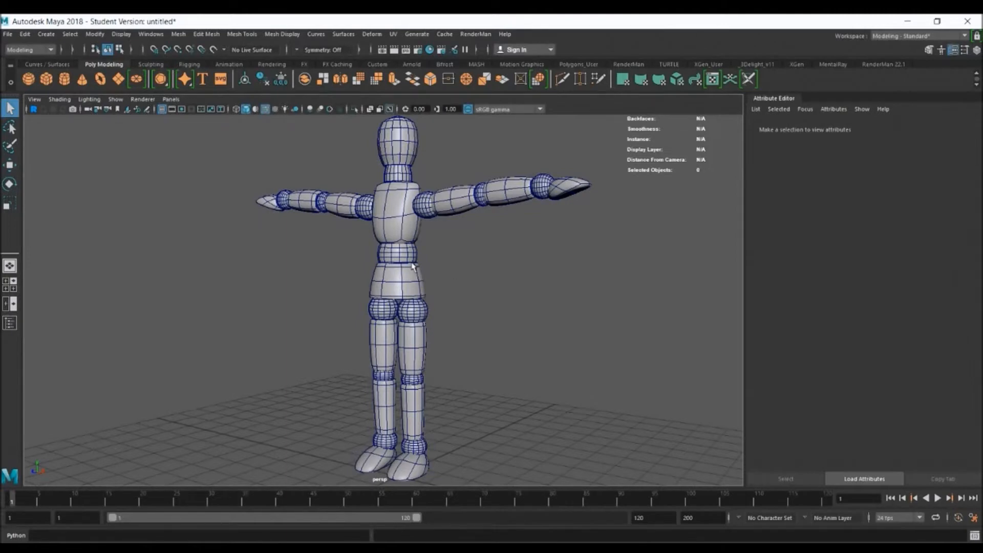
{"action": "left_click_drag", "start_coordinate": [483, 326], "coordinate": [551, 331], "text": "alt"}
{"action": "left_click_drag", "start_coordinate": [441, 256], "coordinate": [524, 288], "text": "alt"}
{"action": "right_click_drag", "start_coordinate": [453, 251], "coordinate": [579, 295], "text": "alt"}
{"action": "left_click_drag", "start_coordinate": [587, 324], "coordinate": [572, 320], "text": "alt"}
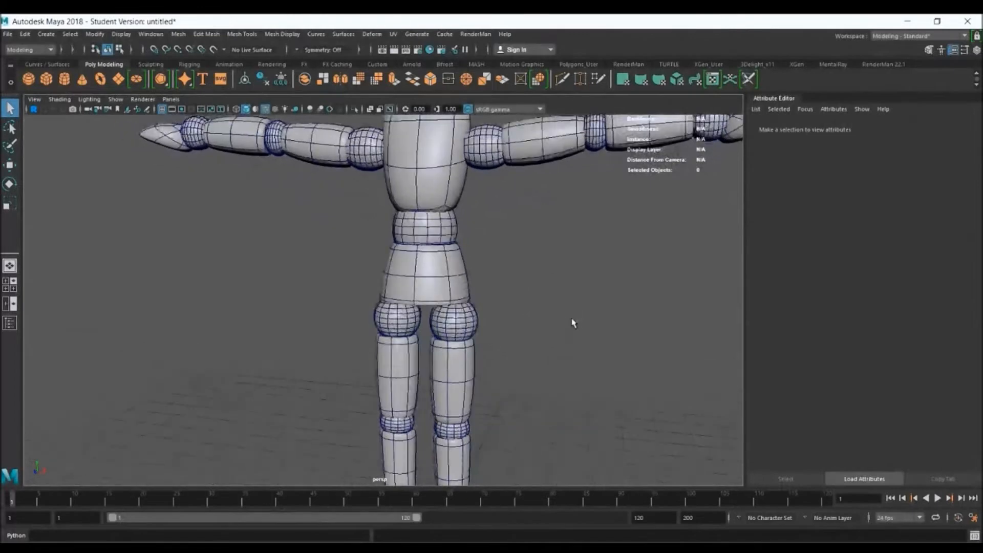
{"action": "left_click", "coordinate": [66, 79]}
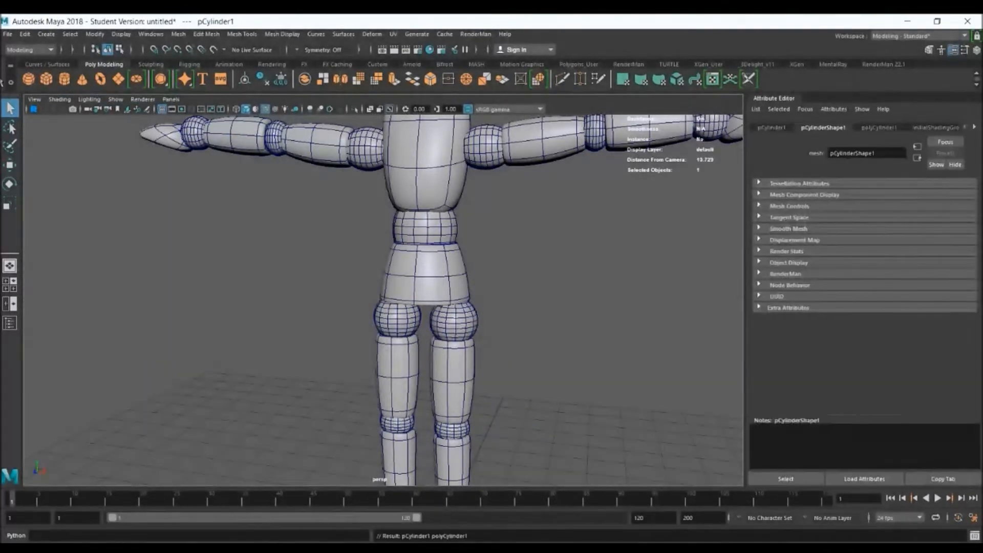
{"action": "left_click", "coordinate": [30, 80]}
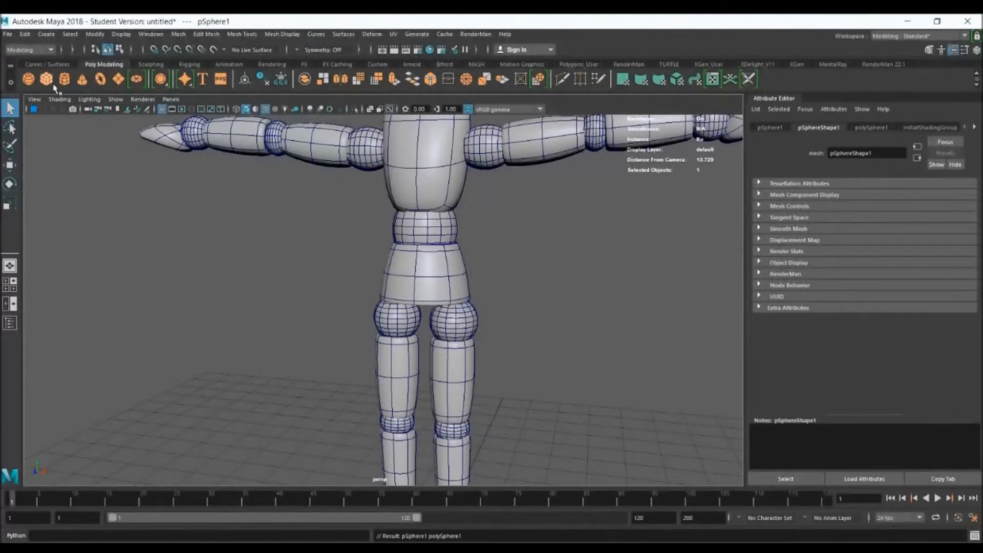
{"action": "right_click_drag", "start_coordinate": [588, 475], "coordinate": [439, 422], "text": "alt"}
{"action": "key", "text": "r"}
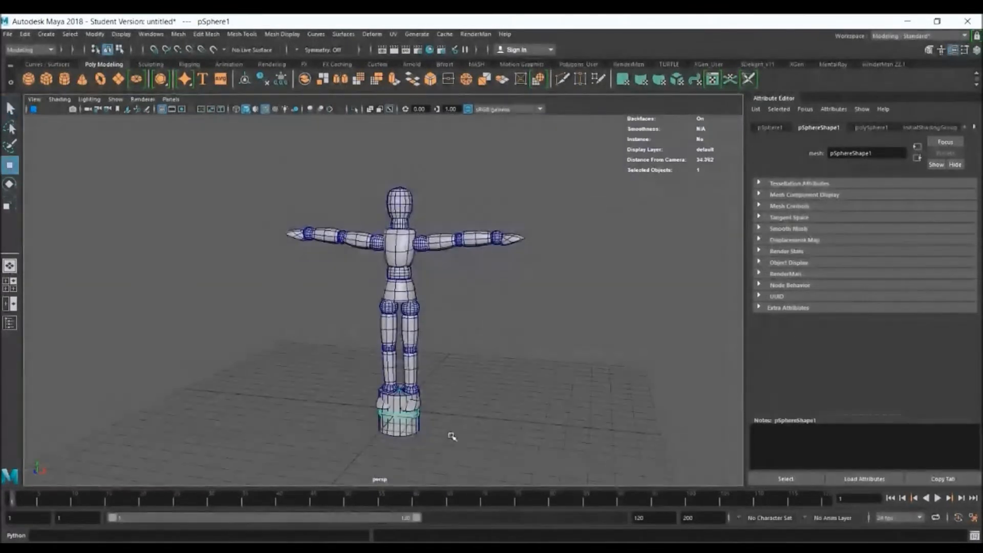
{"action": "left_click_drag", "start_coordinate": [435, 429], "coordinate": [486, 407], "text": "alt"}
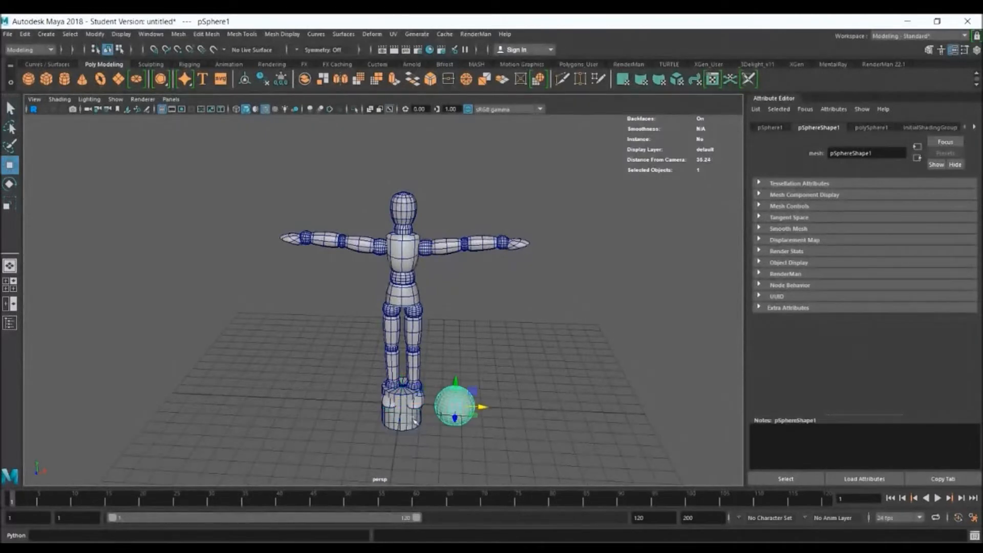
Isolate the new cylinder and sphere in the viewport, hiding the dummy
{"action": "left_click", "coordinate": [414, 420]}
{"action": "key", "text": "ctrl+1"}
{"action": "right_click_drag", "start_coordinate": [434, 375], "coordinate": [607, 432], "text": "alt"}
{"action": "middle_click_drag", "start_coordinate": [553, 425], "coordinate": [503, 283], "text": "alt"}
{"action": "left_click_drag", "start_coordinate": [480, 315], "coordinate": [489, 353], "text": "alt"}
{"action": "right_click_drag", "start_coordinate": [413, 297], "coordinate": [511, 353], "text": "alt"}
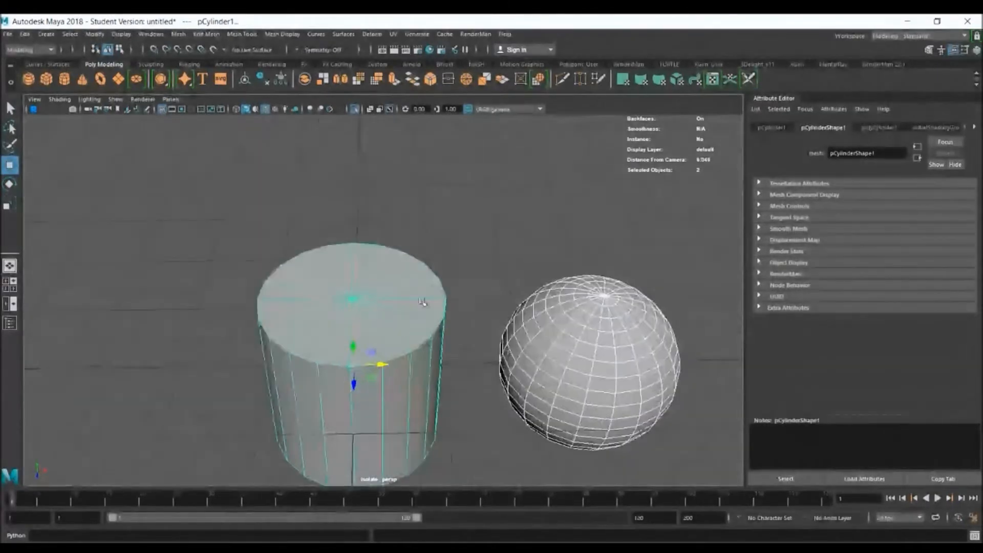
Examine where the edges converge on the cylinder's caps and at the sphere's poles
{"action": "left_click", "coordinate": [461, 246]}
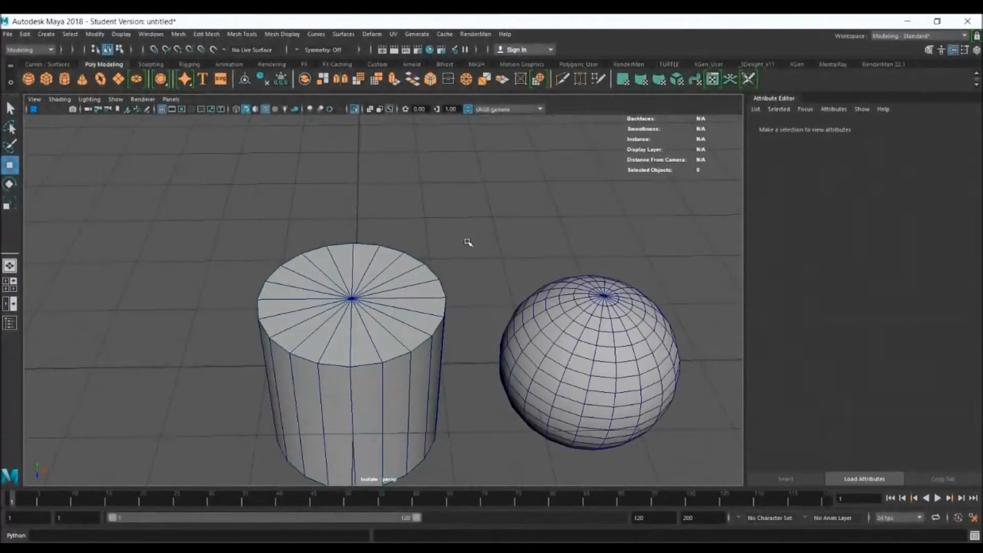
{"action": "left_click", "coordinate": [608, 288]}
{"action": "right_click_drag", "start_coordinate": [608, 292], "coordinate": [465, 332], "text": "alt"}
{"action": "middle_click_drag", "start_coordinate": [507, 316], "coordinate": [565, 261], "text": "alt"}
{"action": "left_click_drag", "start_coordinate": [475, 345], "coordinate": [233, 375], "text": "alt"}
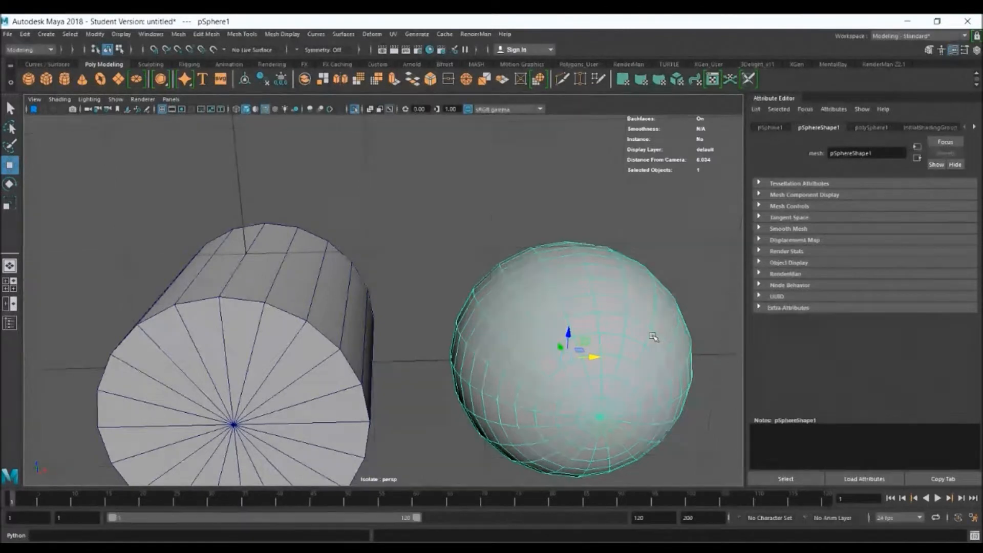
Show the cylinder in smooth mesh preview and deselect it
{"action": "left_click_drag", "start_coordinate": [456, 246], "coordinate": [324, 247], "text": "alt"}
{"action": "left_click", "coordinate": [339, 275]}
{"action": "key", "text": "3"}
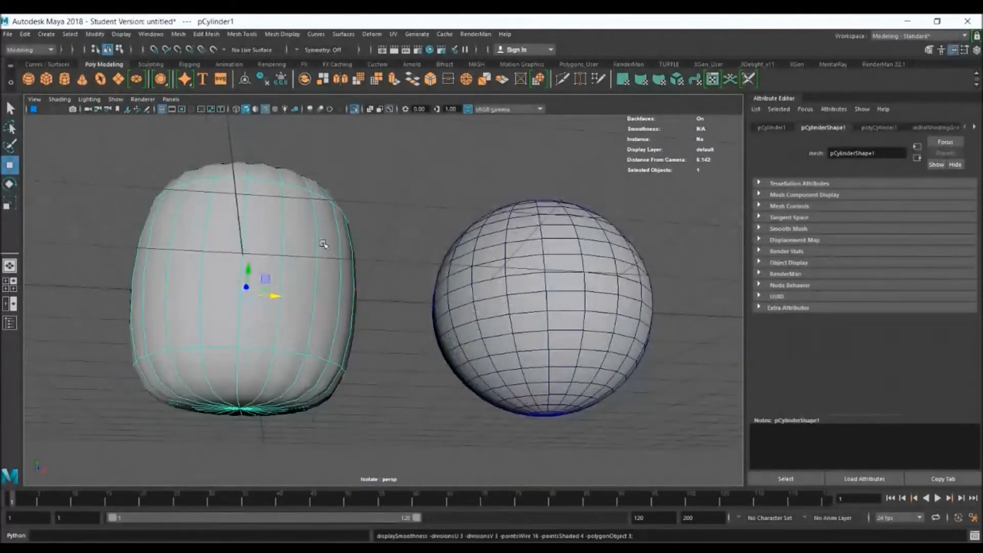
{"action": "left_click", "coordinate": [387, 333]}
{"action": "left_click_drag", "start_coordinate": [392, 372], "coordinate": [302, 186], "text": "alt"}
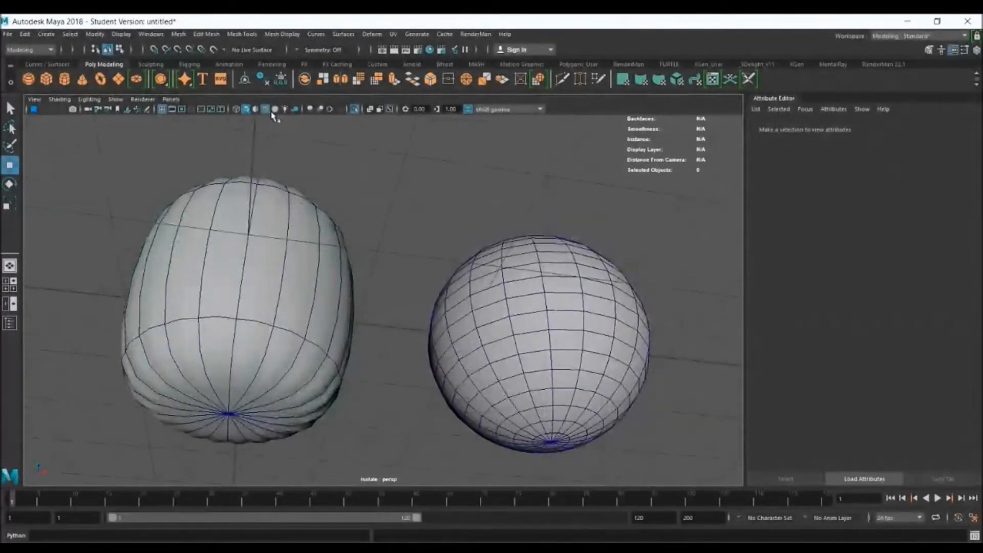
Hide the wireframe on shaded objects and examine the smoothed cylinder's surface around its caps
{"action": "left_click", "coordinate": [265, 109]}
{"action": "left_click_drag", "start_coordinate": [407, 341], "coordinate": [375, 335], "text": "alt"}
{"action": "middle_click_drag", "start_coordinate": [375, 334], "coordinate": [529, 268], "text": "alt"}
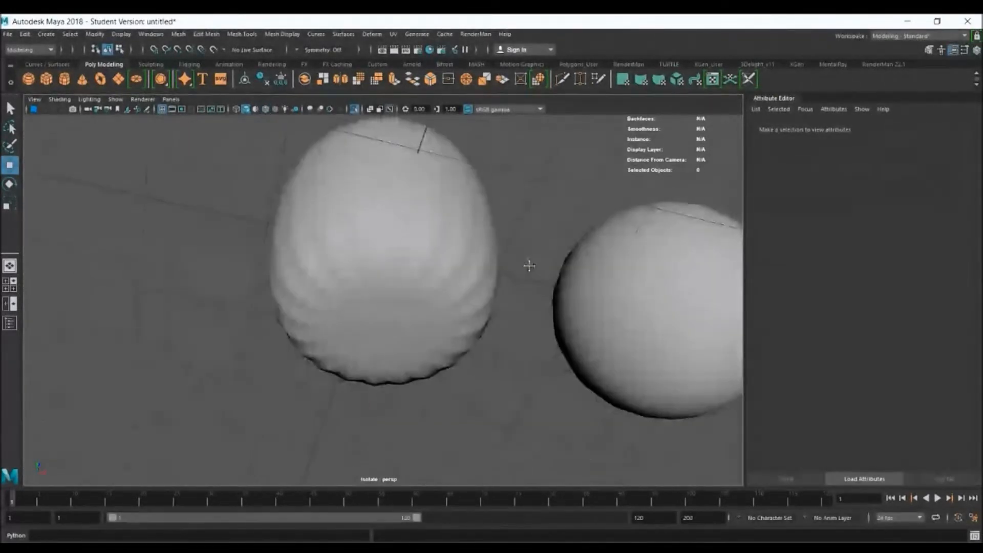
{"action": "scroll", "coordinate": [504, 257], "scroll_direction": "up", "scroll_amount": 4}
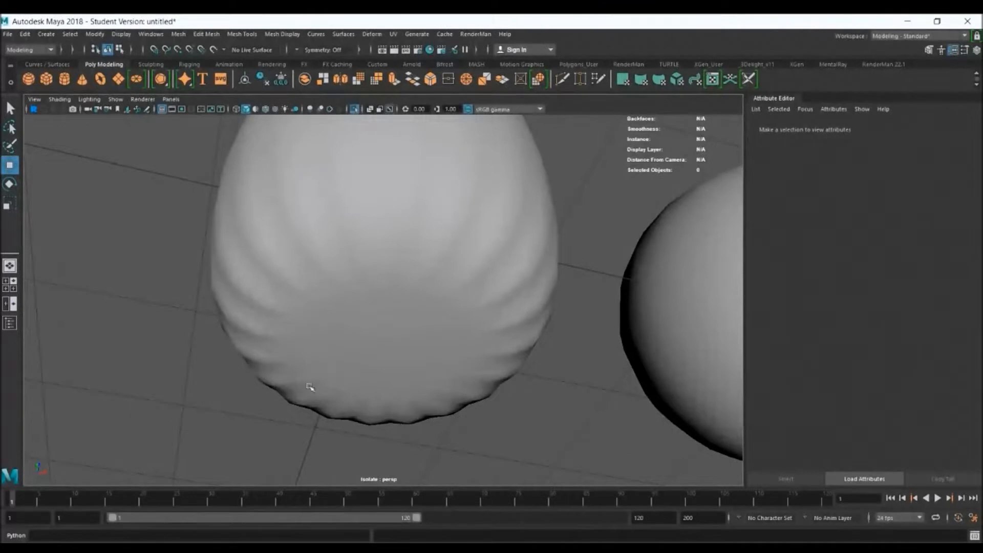
{"action": "left_click_drag", "start_coordinate": [534, 210], "coordinate": [459, 261], "text": "alt"}
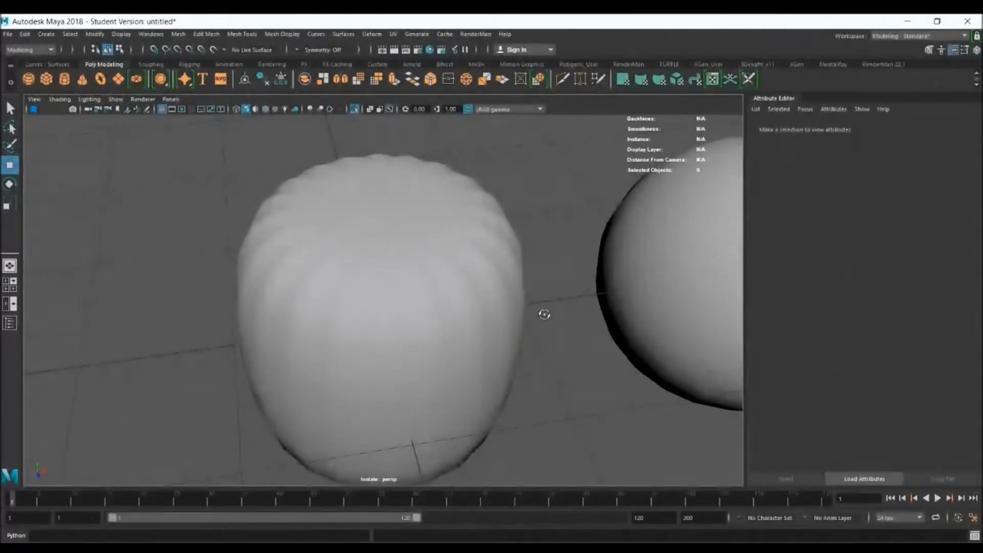
{"action": "left_click_drag", "start_coordinate": [545, 314], "coordinate": [531, 300], "text": "alt"}
Compare the cylinder with and without smooth mesh preview several times, leaving the preview off
{"action": "left_click", "coordinate": [467, 243]}
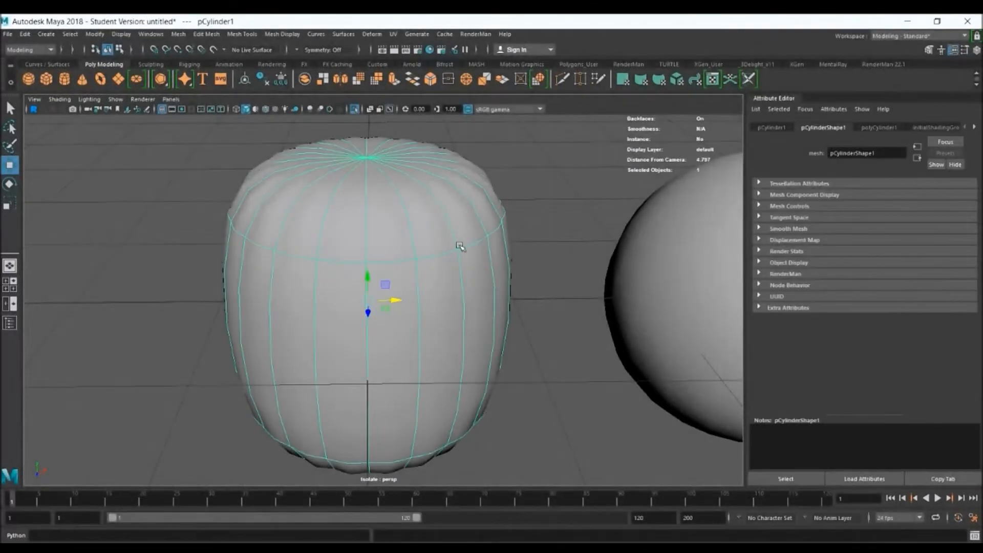
{"action": "left_click_drag", "start_coordinate": [463, 241], "coordinate": [456, 237], "text": "alt"}
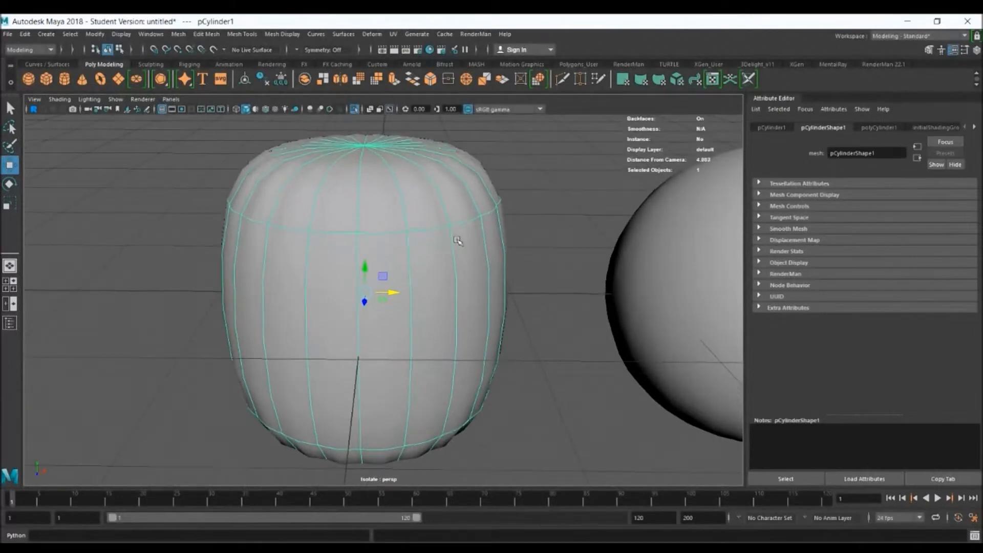
{"action": "key", "text": "1"}
{"action": "key", "text": "3"}
{"action": "key", "text": "1"}
{"action": "key", "text": "3"}
{"action": "key", "text": "1"}
{"action": "key", "text": "3"}
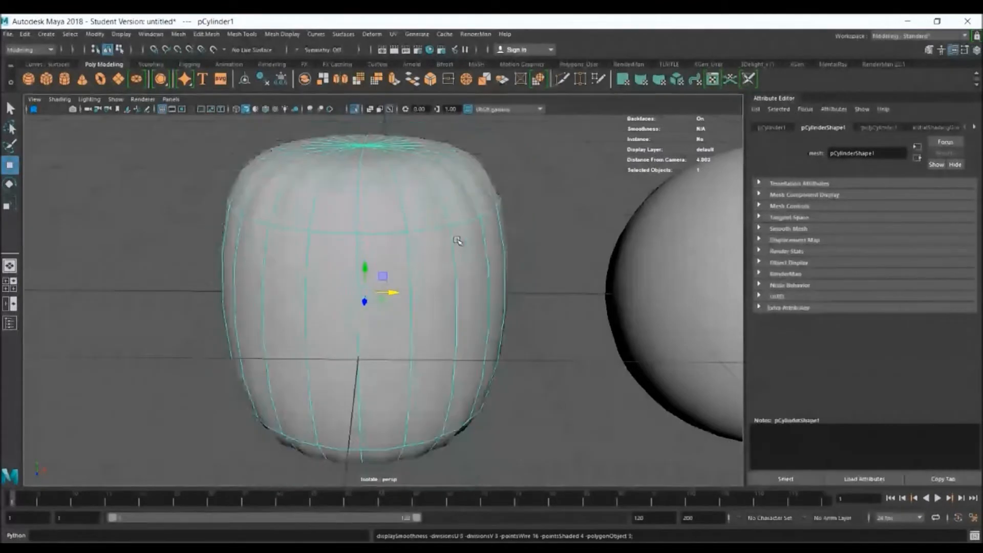
{"action": "key", "text": "1"}
Delete both the cylinder and the sphere
{"action": "right_click_drag", "start_coordinate": [644, 252], "coordinate": [545, 297], "text": "alt"}
{"action": "left_click_drag", "start_coordinate": [544, 297], "coordinate": [577, 313], "text": "alt"}
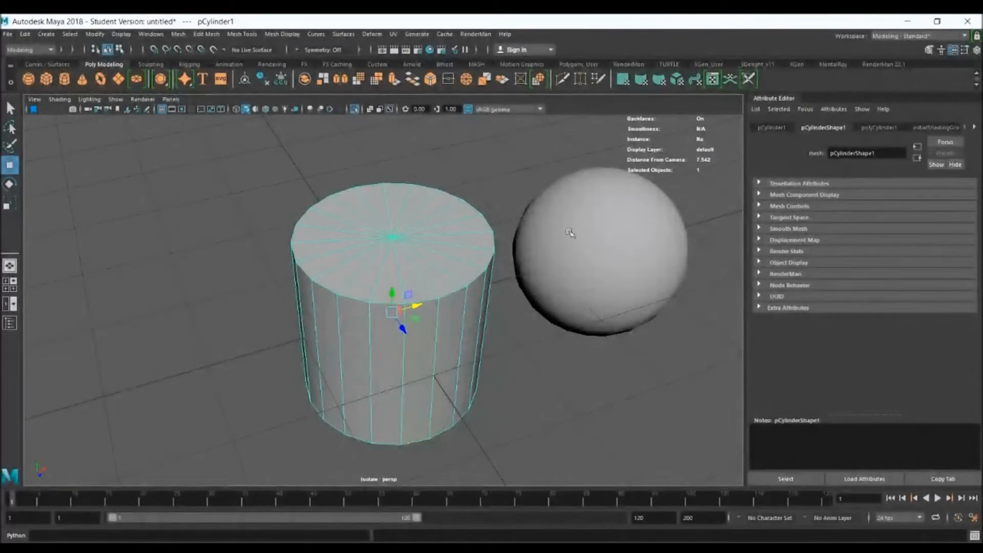
{"action": "left_click", "coordinate": [616, 216], "text": "shift"}
{"action": "left_click_drag", "start_coordinate": [636, 258], "coordinate": [615, 255], "text": "alt"}
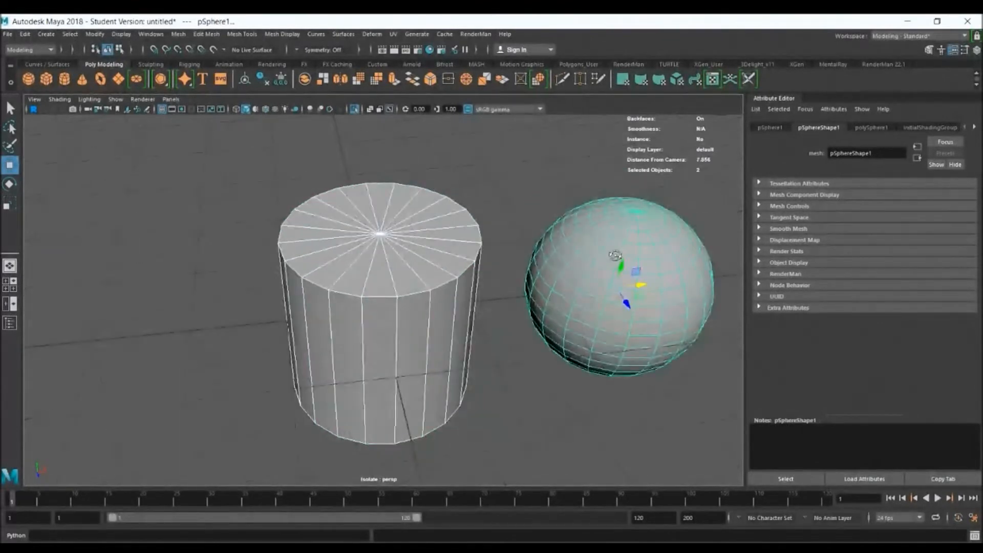
{"action": "key", "text": "Delete"}
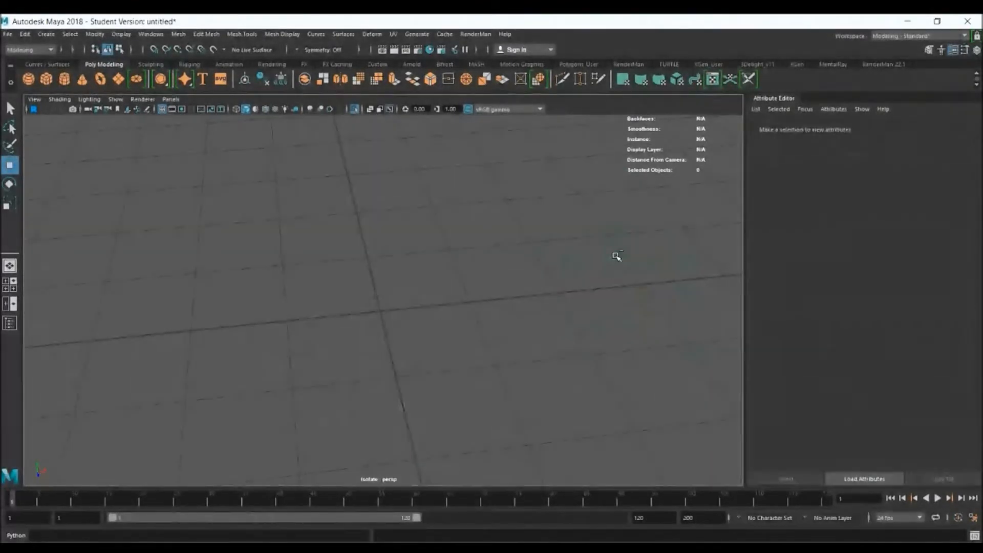
Turn off isolation so the whole dummy is shown, and restore the wireframe on shaded objects
{"action": "key", "text": "ctrl+1"}
{"action": "right_click_drag", "start_coordinate": [547, 386], "coordinate": [434, 264], "text": "alt"}
{"action": "left_click_drag", "start_coordinate": [461, 349], "coordinate": [458, 208], "text": "alt"}
{"action": "middle_click_drag", "start_coordinate": [496, 157], "coordinate": [530, 335], "text": "alt"}
{"action": "left_click_drag", "start_coordinate": [531, 335], "coordinate": [514, 279], "text": "alt"}
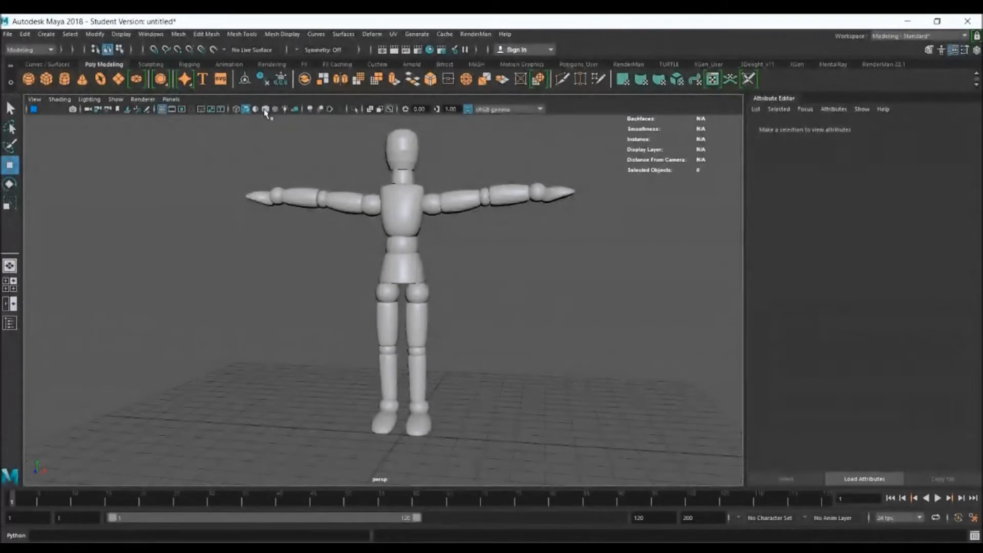
{"action": "left_click", "coordinate": [264, 109]}
{"action": "right_click_drag", "start_coordinate": [430, 200], "coordinate": [639, 308], "text": "alt"}
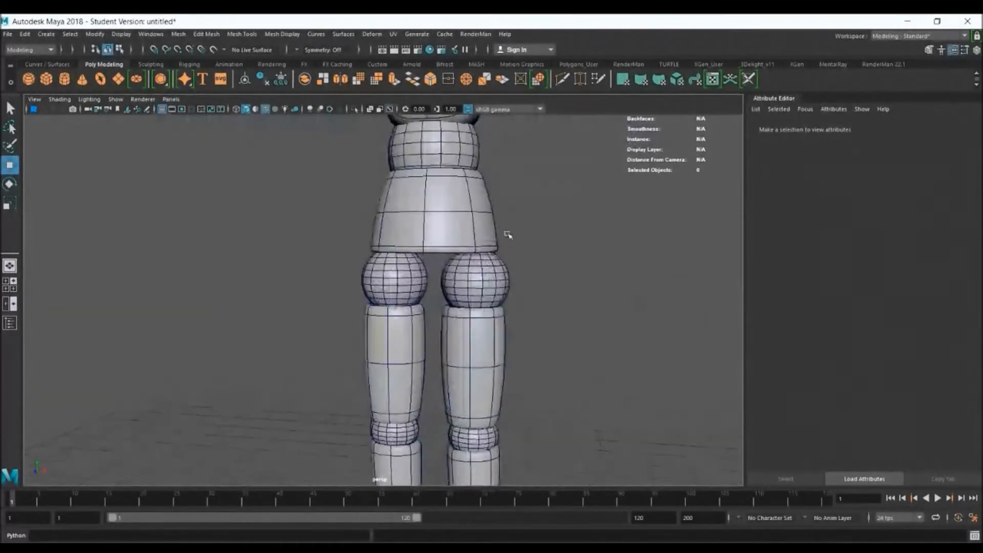
Select the dummy's left lower leg, ankle ball and foot together
{"action": "right_click_drag", "start_coordinate": [506, 234], "coordinate": [575, 286], "text": "alt"}
{"action": "mouse_move", "coordinate": [535, 286]}
{"action": "middle_mouse_down", "text": "alt"}
{"action": "mouse_move", "coordinate": [538, 169]}
{"action": "mouse_move", "coordinate": [525, 190]}
{"action": "middle_mouse_up", "text": "alt"}
{"action": "left_click", "coordinate": [524, 189]}
{"action": "left_click_drag", "start_coordinate": [586, 287], "coordinate": [537, 288], "text": "alt"}
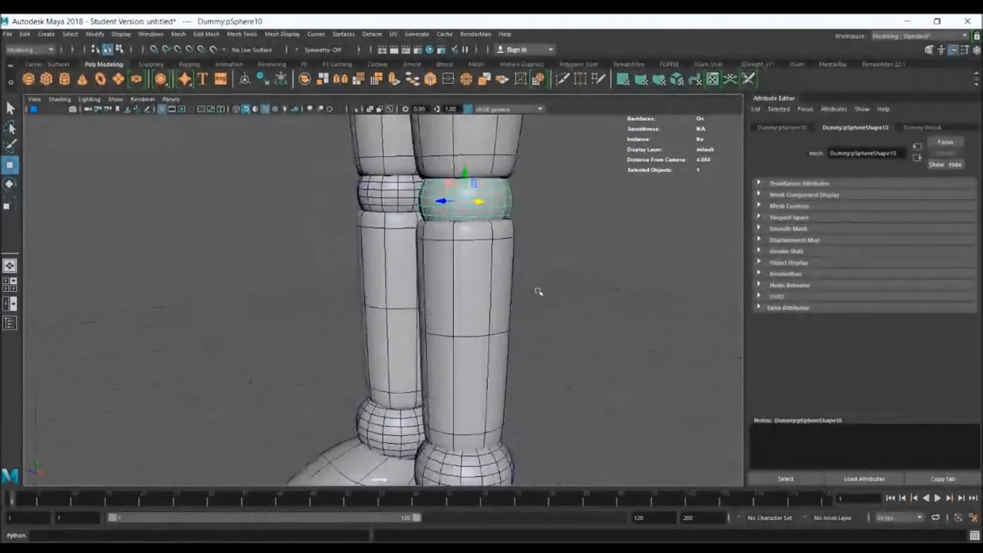
{"action": "left_click", "coordinate": [458, 257]}
{"action": "middle_click_drag", "start_coordinate": [525, 337], "coordinate": [597, 160], "text": "alt"}
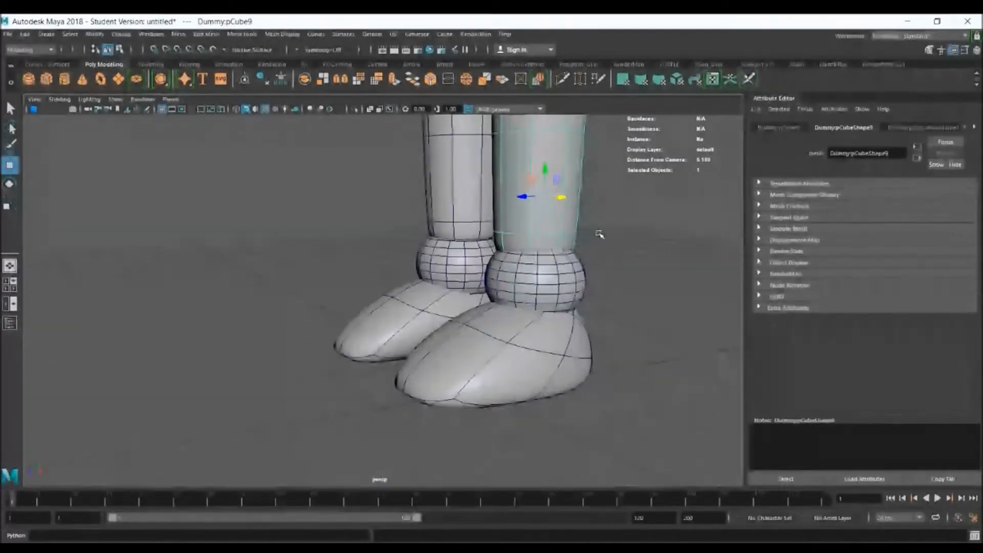
{"action": "left_click", "coordinate": [553, 271], "text": "shift"}
{"action": "left_click", "coordinate": [532, 328], "text": "shift"}
Move the pivot of the selected lower leg, ankle and foot up to the knee joint, ready to rotate
{"action": "scroll", "coordinate": [539, 250], "scroll_direction": "down", "scroll_amount": 5}
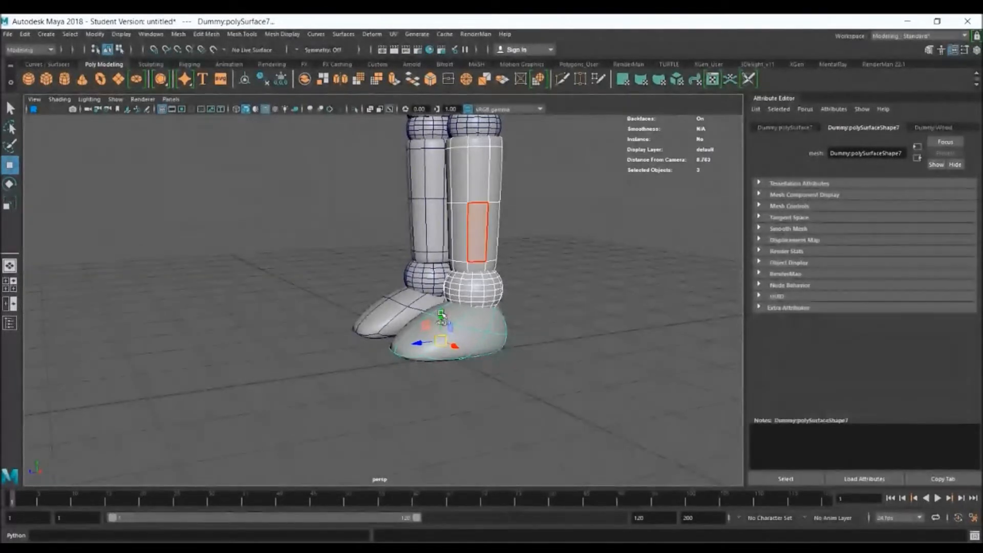
{"action": "left_click_drag", "start_coordinate": [441, 313], "coordinate": [452, 127]}
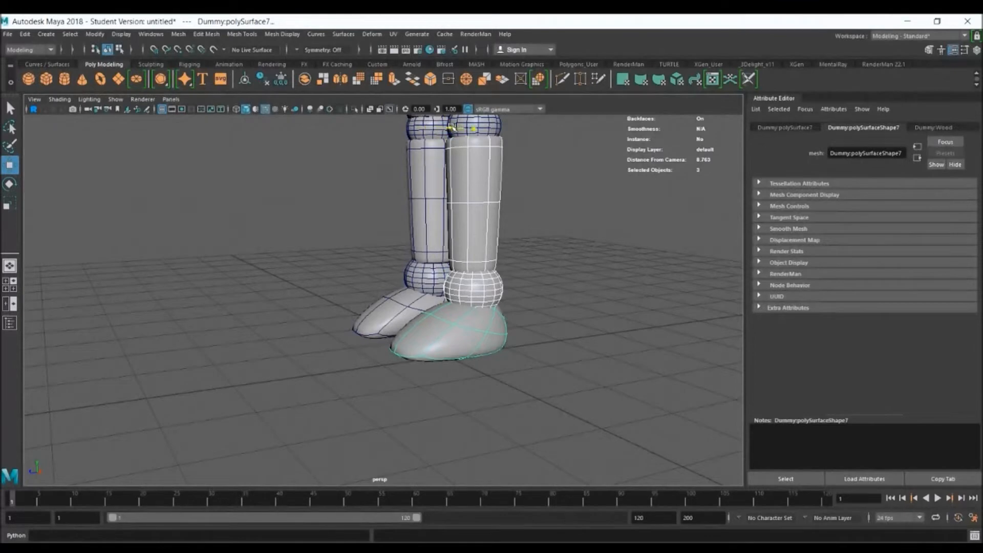
{"action": "key", "text": "e"}
Try rotating the left lower leg, ankle and foot about the knee, and undo the rotations
{"action": "left_click_drag", "start_coordinate": [486, 189], "coordinate": [504, 176], "text": "alt"}
{"action": "middle_click_drag", "start_coordinate": [499, 169], "coordinate": [484, 212], "text": "alt"}
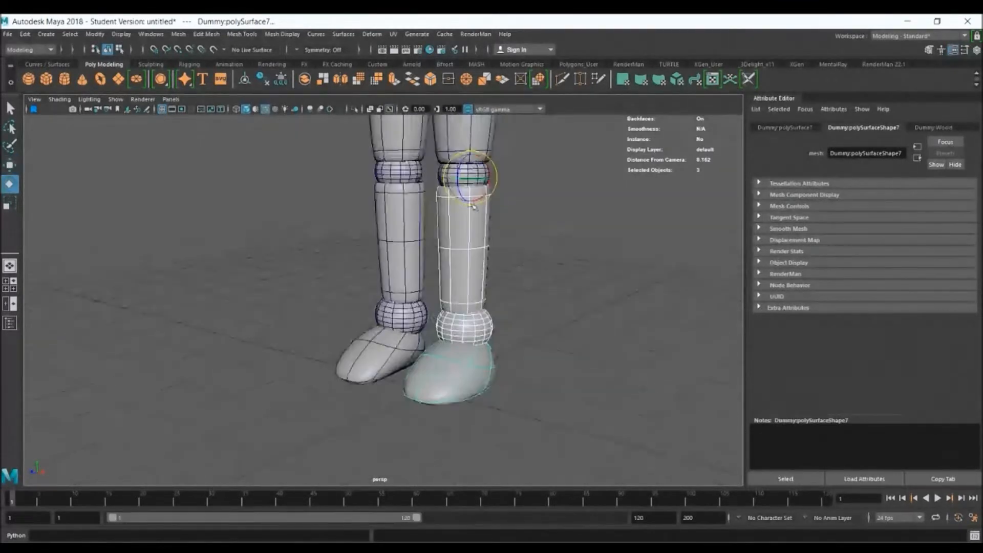
{"action": "mouse_move", "coordinate": [462, 175]}
{"action": "left_mouse_down"}
{"action": "mouse_move", "coordinate": [473, 169]}
{"action": "mouse_move", "coordinate": [454, 163]}
{"action": "left_mouse_up"}
{"action": "key", "text": "ctrl+z"}
{"action": "key", "text": "ctrl+z"}
{"action": "key", "text": "ctrl+z"}
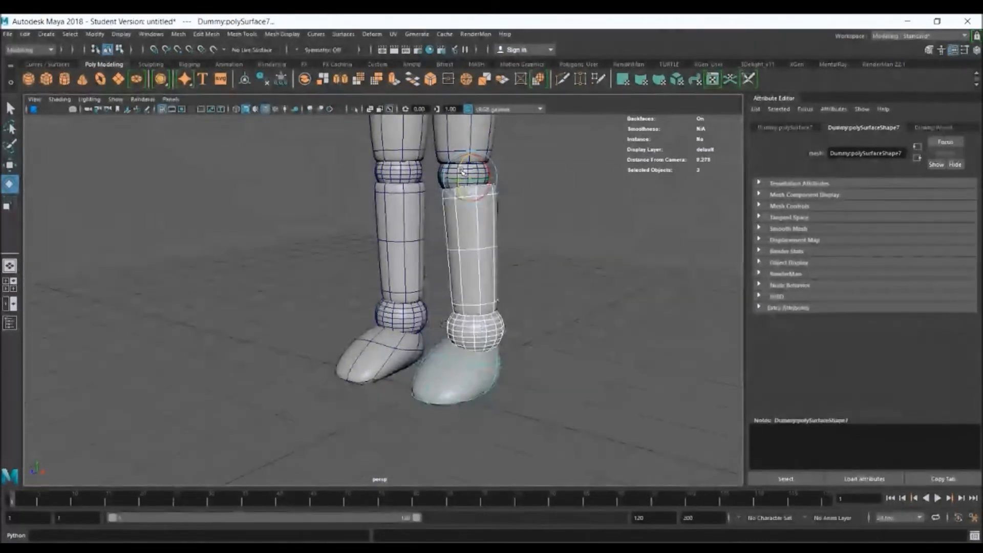
Deselect the lower leg parts and inspect the left knee ball and ankle ball individually
{"action": "left_click_drag", "start_coordinate": [531, 244], "coordinate": [549, 243], "text": "alt"}
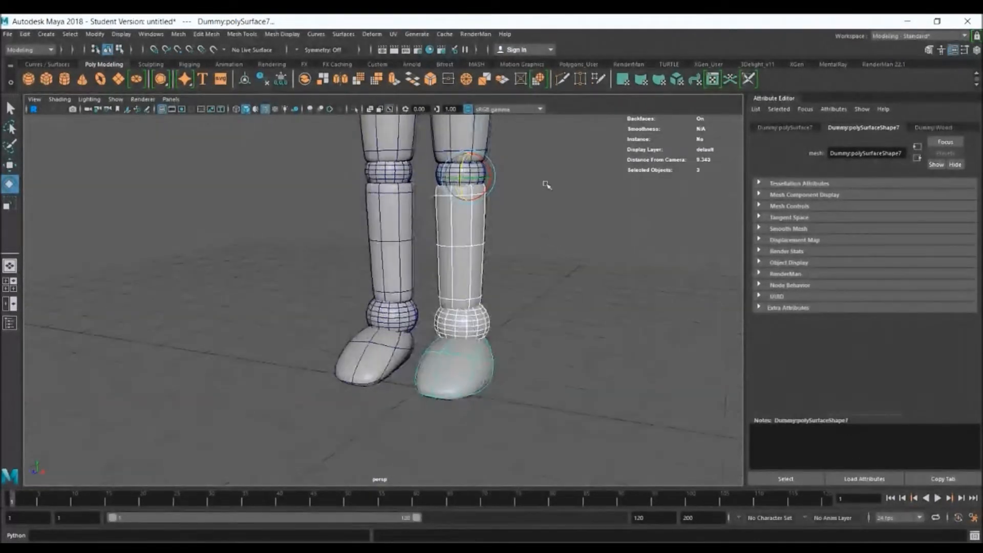
{"action": "middle_click_drag", "start_coordinate": [547, 186], "coordinate": [548, 219], "text": "alt"}
{"action": "left_click", "coordinate": [552, 292]}
{"action": "left_click", "coordinate": [474, 210]}
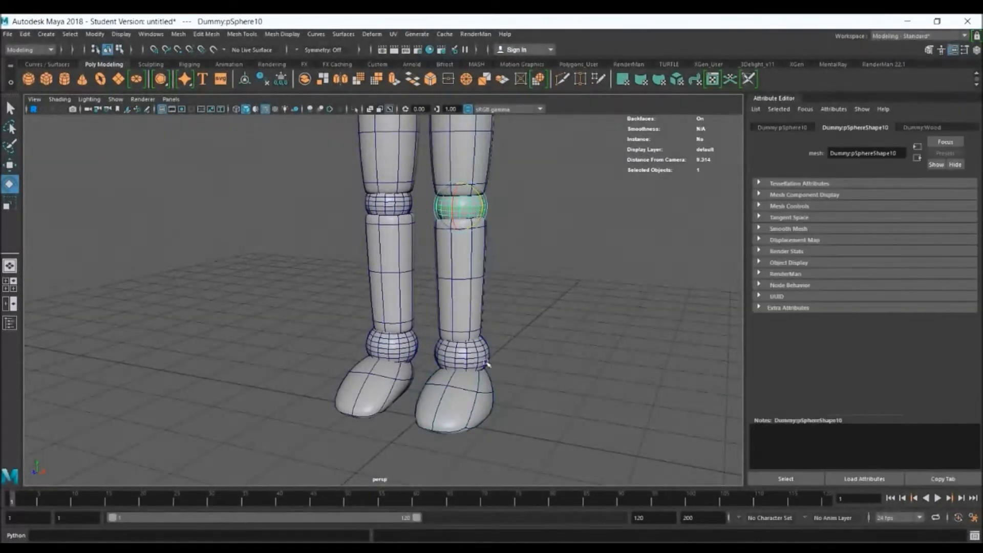
{"action": "left_click", "coordinate": [484, 358]}
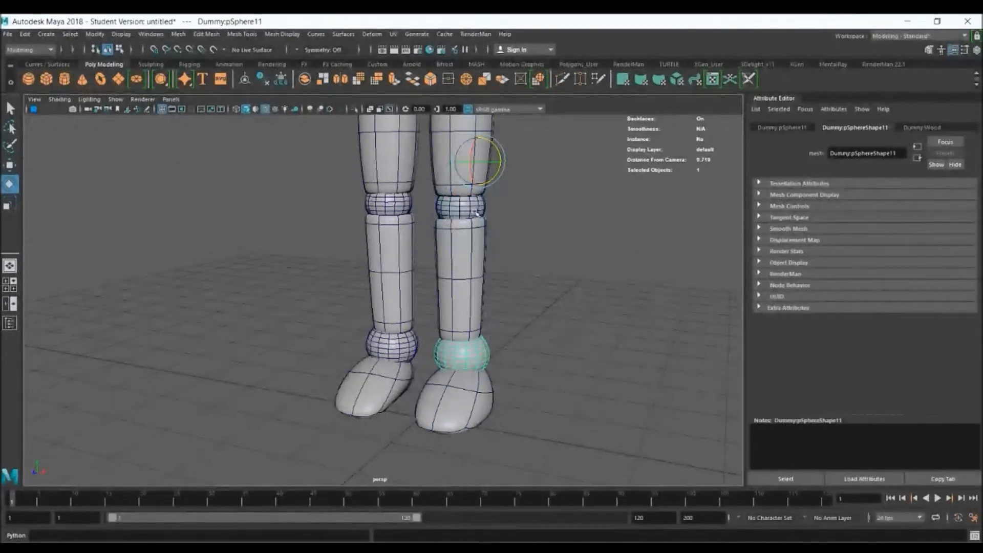
{"action": "middle_click_drag", "start_coordinate": [510, 179], "coordinate": [511, 353], "text": "alt"}
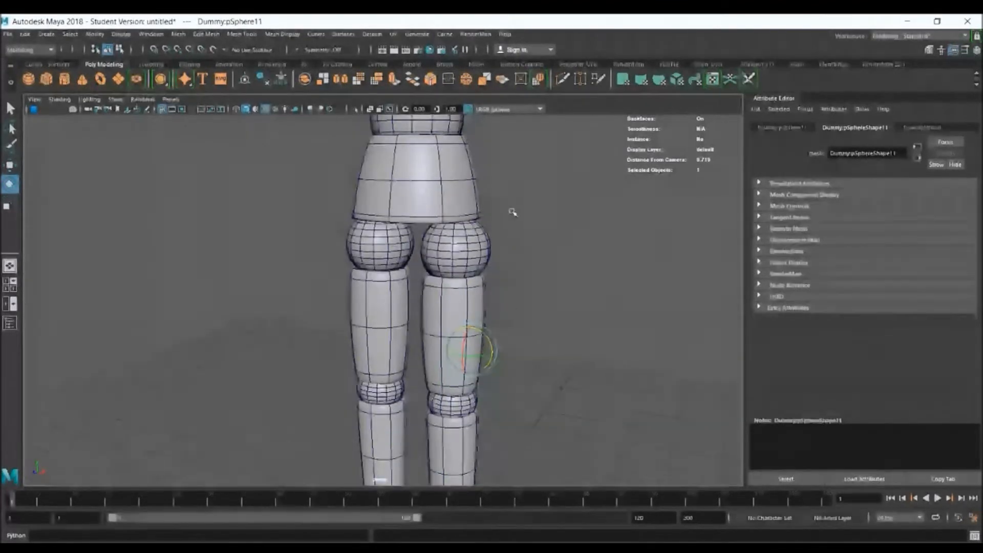
Inspect the dummy's separate upper body parts by selecting the pelvis, chest and head one after another
{"action": "middle_click_drag", "start_coordinate": [519, 171], "coordinate": [536, 293], "text": "alt"}
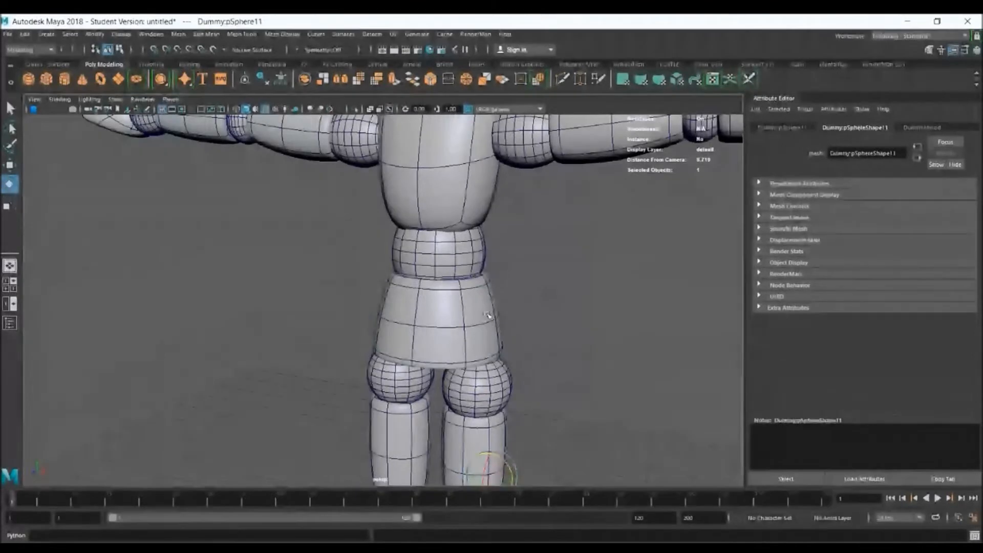
{"action": "left_click", "coordinate": [489, 316]}
{"action": "left_click", "coordinate": [465, 181]}
{"action": "middle_click_drag", "start_coordinate": [465, 182], "coordinate": [469, 379], "text": "alt"}
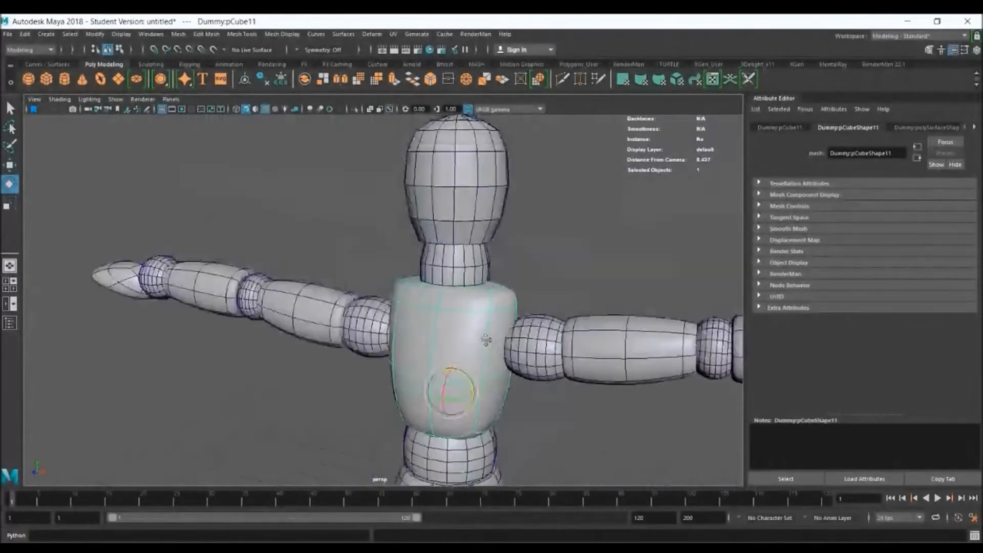
{"action": "left_click", "coordinate": [478, 197]}
{"action": "left_click_drag", "start_coordinate": [478, 197], "coordinate": [582, 212], "text": "alt"}
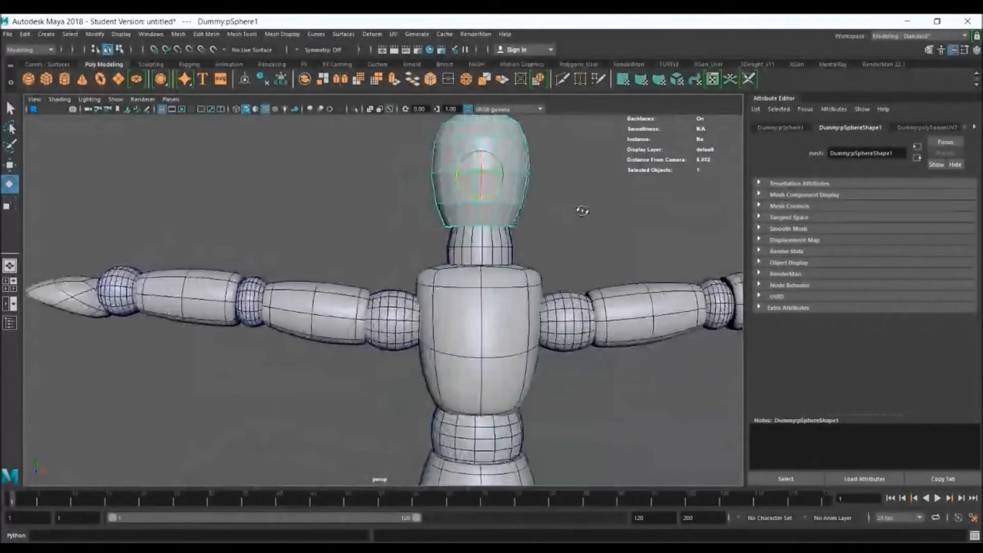
Deselect the head and examine the whole dummy from several angles at full height
{"action": "left_click", "coordinate": [628, 254]}
{"action": "right_click_drag", "start_coordinate": [658, 285], "coordinate": [487, 215], "text": "alt"}
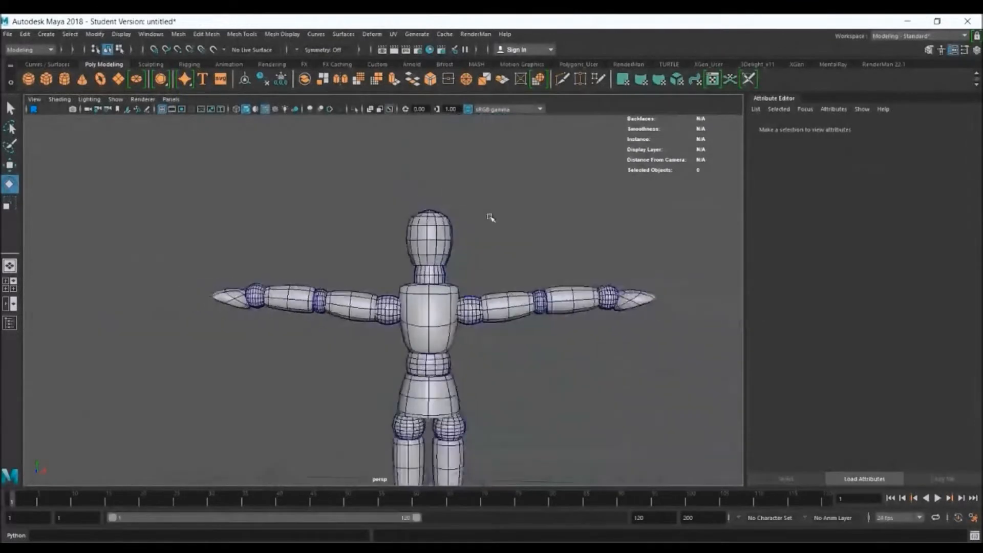
{"action": "key", "text": "q"}
{"action": "left_click_drag", "start_coordinate": [575, 358], "coordinate": [535, 270], "text": "alt"}
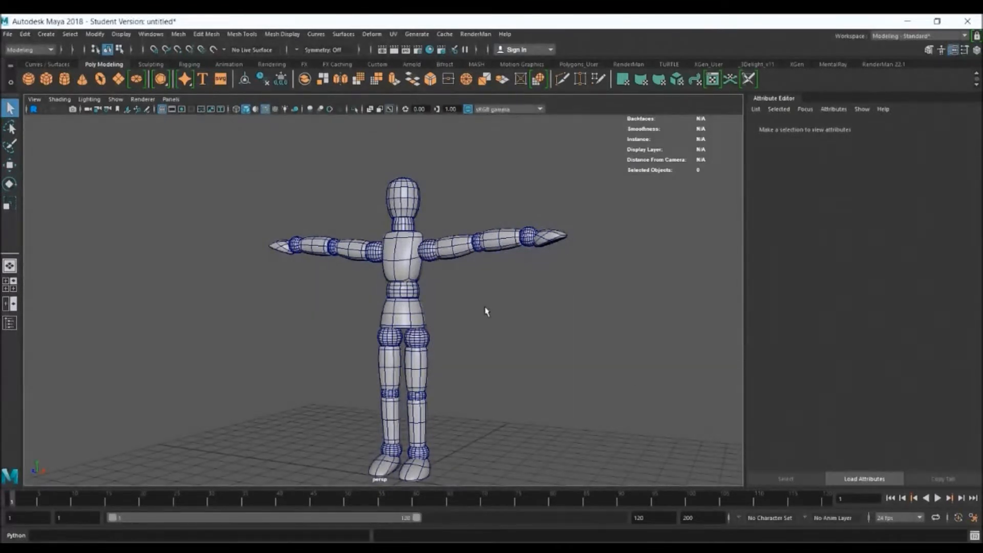
{"action": "left_click_drag", "start_coordinate": [482, 307], "coordinate": [495, 311], "text": "alt"}
{"action": "middle_click_drag", "start_coordinate": [497, 329], "coordinate": [444, 301], "text": "alt"}
{"action": "right_click_drag", "start_coordinate": [444, 284], "coordinate": [460, 292], "text": "alt"}
{"action": "middle_click_drag", "start_coordinate": [461, 294], "coordinate": [491, 293], "text": "alt"}
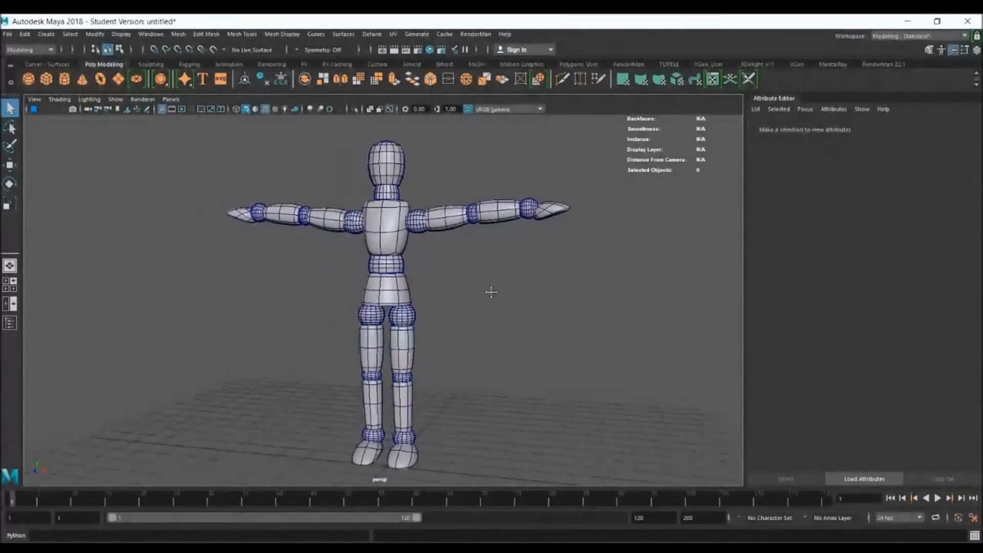
{"action": "left_click_drag", "start_coordinate": [493, 301], "coordinate": [498, 302], "text": "alt"}
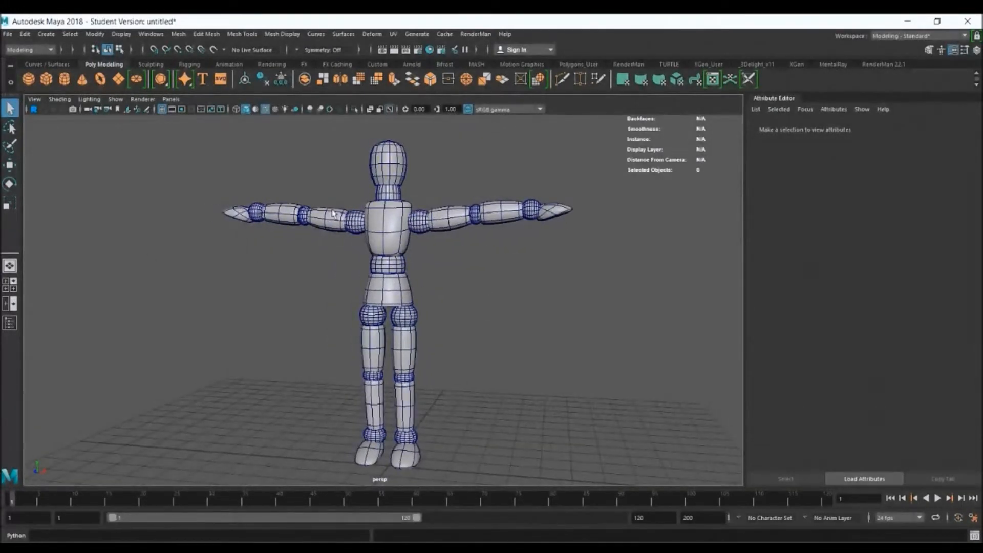
Select all the dummy's parts, try moving them sideways along X, and undo the move
{"action": "left_click_drag", "start_coordinate": [208, 135], "coordinate": [590, 423]}
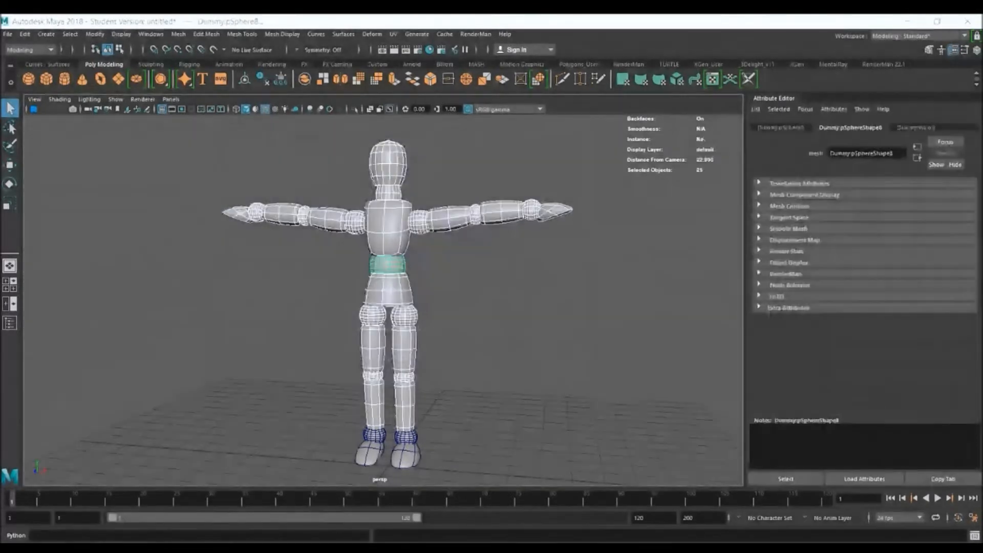
{"action": "left_click", "coordinate": [506, 329]}
{"action": "scroll", "coordinate": [568, 307], "scroll_direction": "down", "scroll_amount": 5}
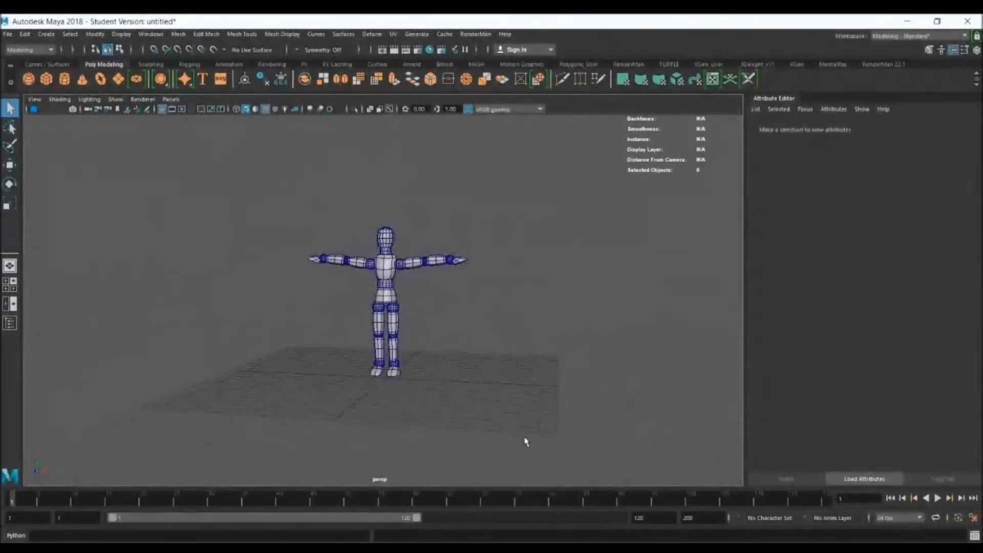
{"action": "left_click_drag", "start_coordinate": [524, 438], "coordinate": [525, 437]}
{"action": "key", "text": "w"}
{"action": "left_click_drag", "start_coordinate": [411, 330], "coordinate": [426, 334], "text": "alt"}
{"action": "left_click_drag", "start_coordinate": [414, 285], "coordinate": [297, 286]}
{"action": "left_click_drag", "start_coordinate": [366, 228], "coordinate": [518, 302]}
{"action": "key", "text": "ctrl+z"}
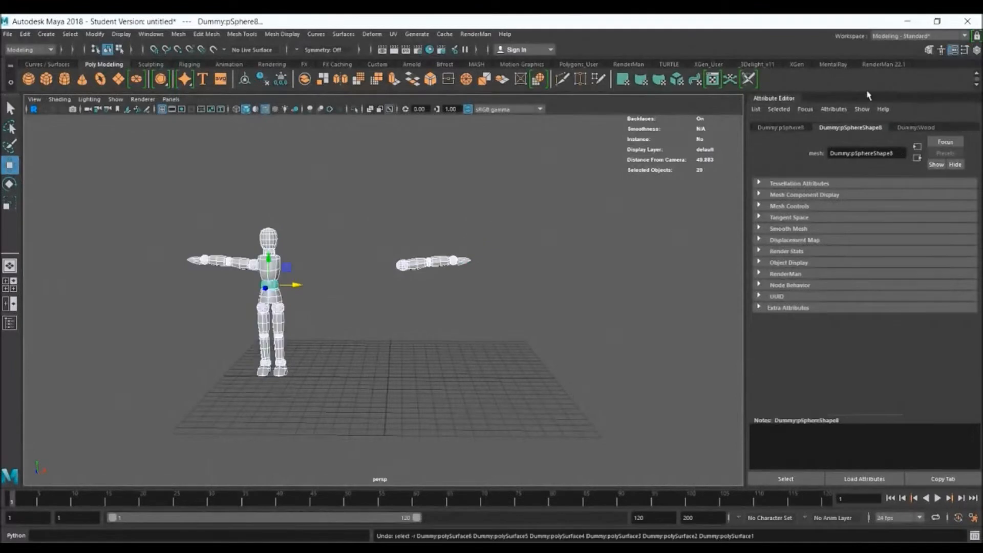
{"action": "key", "text": "ctrl+z"}
Unlock the Translate, Rotate and Scale channels on all the selected dummy parts
{"action": "left_click", "coordinate": [976, 50]}
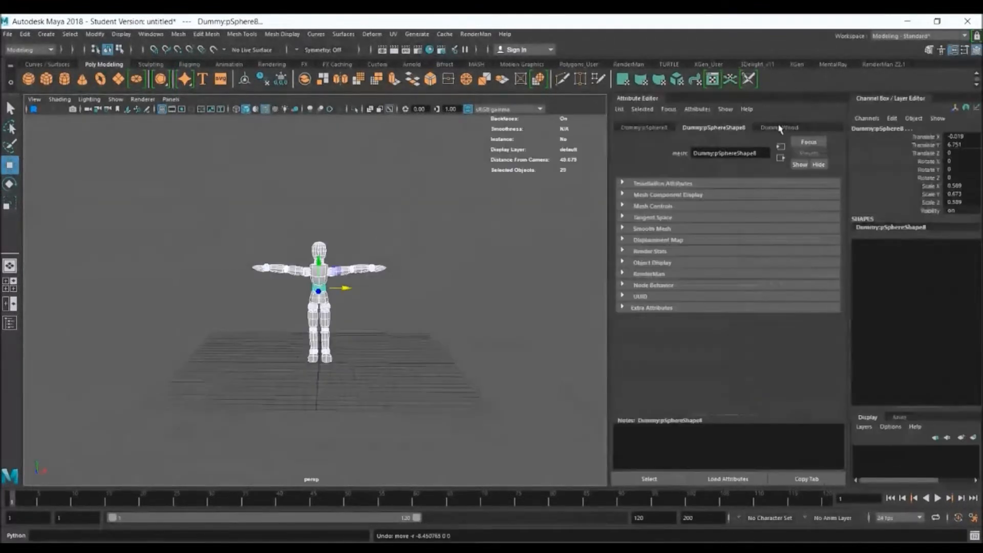
{"action": "left_click_drag", "start_coordinate": [925, 140], "coordinate": [931, 206]}
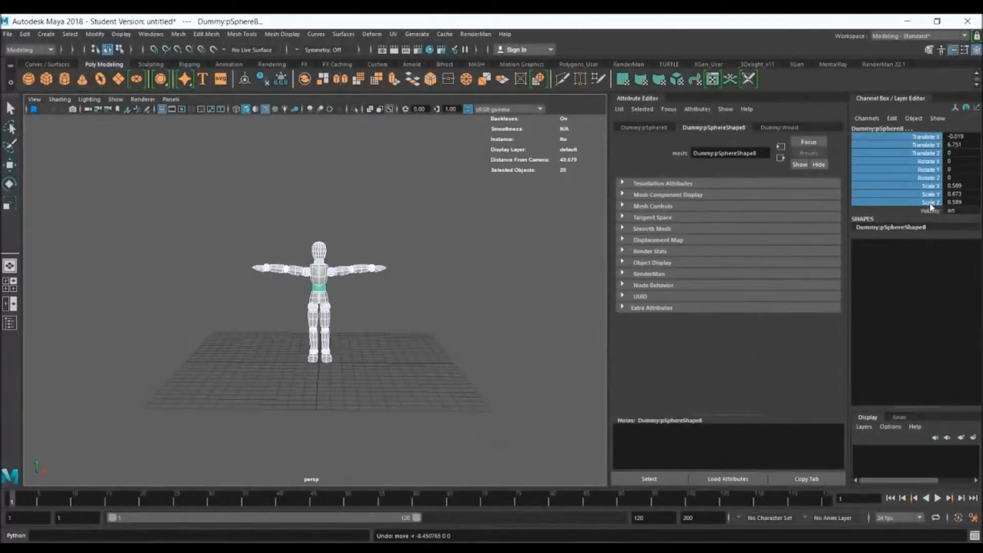
{"action": "right_click", "coordinate": [930, 206]}
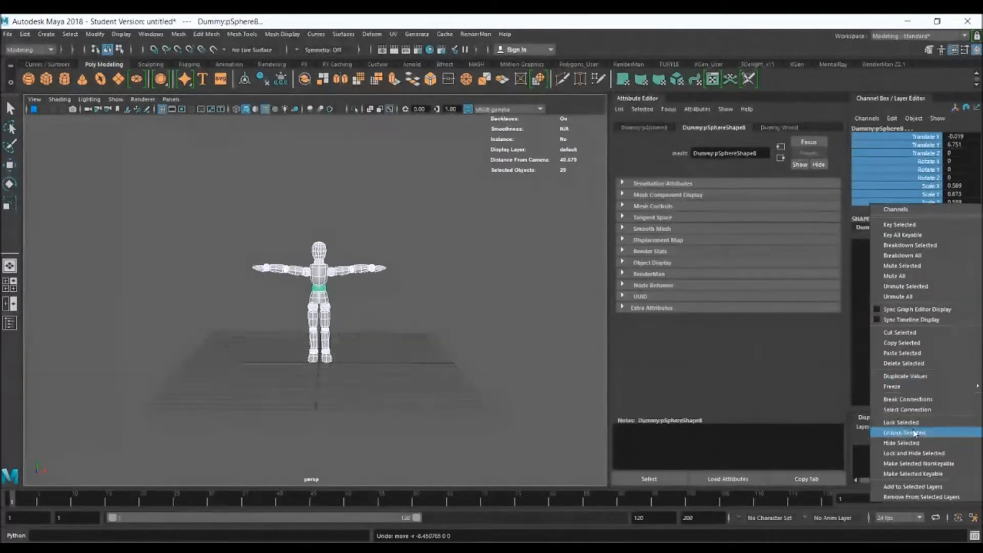
{"action": "left_click", "coordinate": [905, 432]}
Move the whole dummy along negative X, off to the side of the grid, and deselect it
{"action": "key", "text": "w"}
{"action": "left_click_drag", "start_coordinate": [343, 289], "coordinate": [219, 288]}
{"action": "left_click", "coordinate": [404, 347]}
{"action": "left_click_drag", "start_coordinate": [404, 347], "coordinate": [421, 321], "text": "alt"}
{"action": "mouse_move", "coordinate": [360, 279]}
{"action": "left_mouse_down", "text": "alt"}
{"action": "mouse_move", "coordinate": [370, 274]}
{"action": "mouse_move", "coordinate": [360, 275]}
{"action": "left_mouse_up", "text": "alt"}
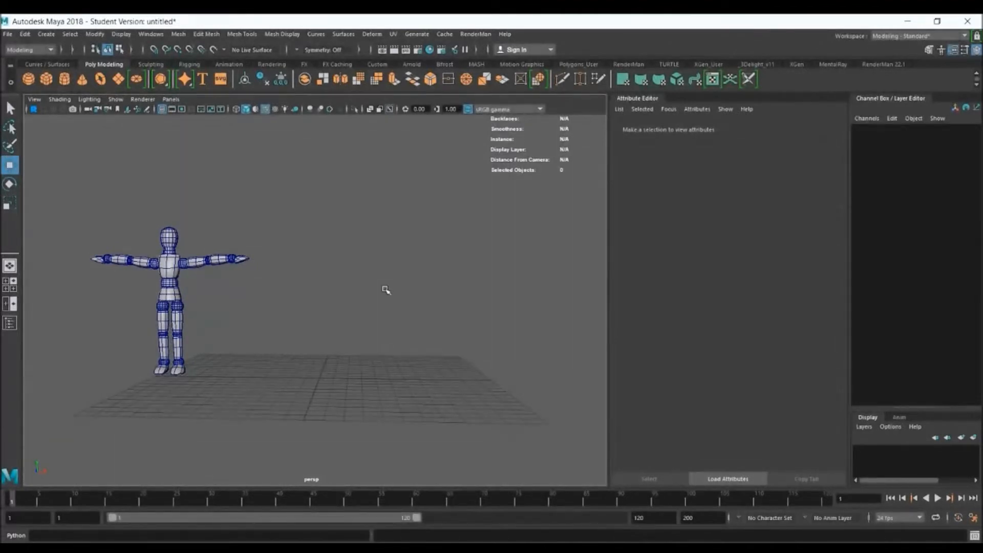
{"action": "left_click_drag", "start_coordinate": [387, 295], "coordinate": [391, 297], "text": "alt"}
Switch to the four-view layout and show the top and front views with the default material
{"action": "key", "text": "space"}
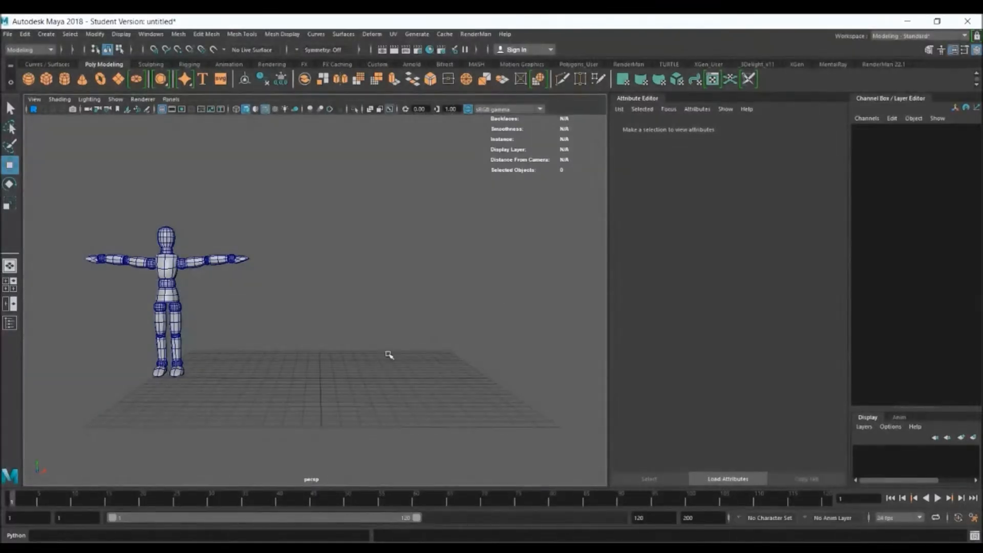
{"action": "left_click", "coordinate": [9, 281]}
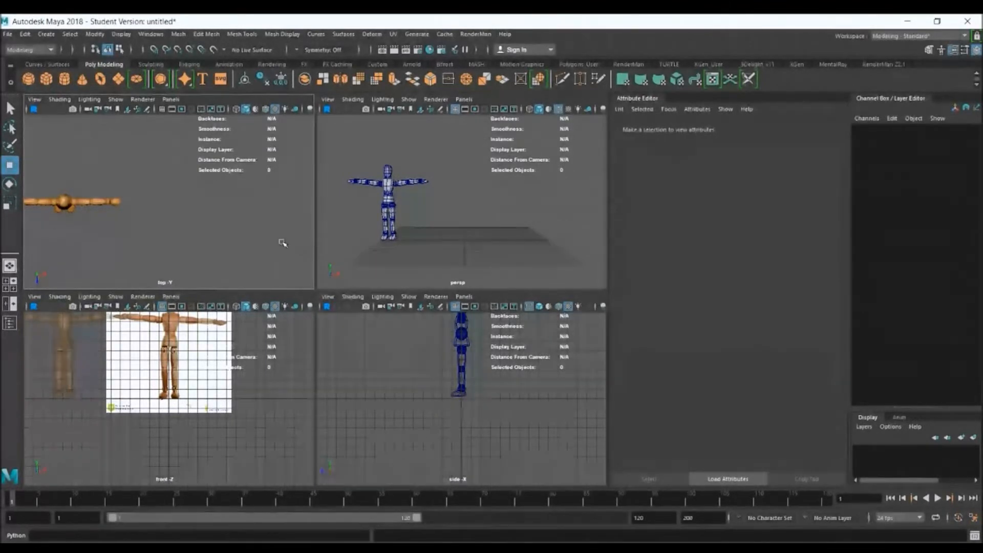
{"action": "left_click", "coordinate": [256, 109]}
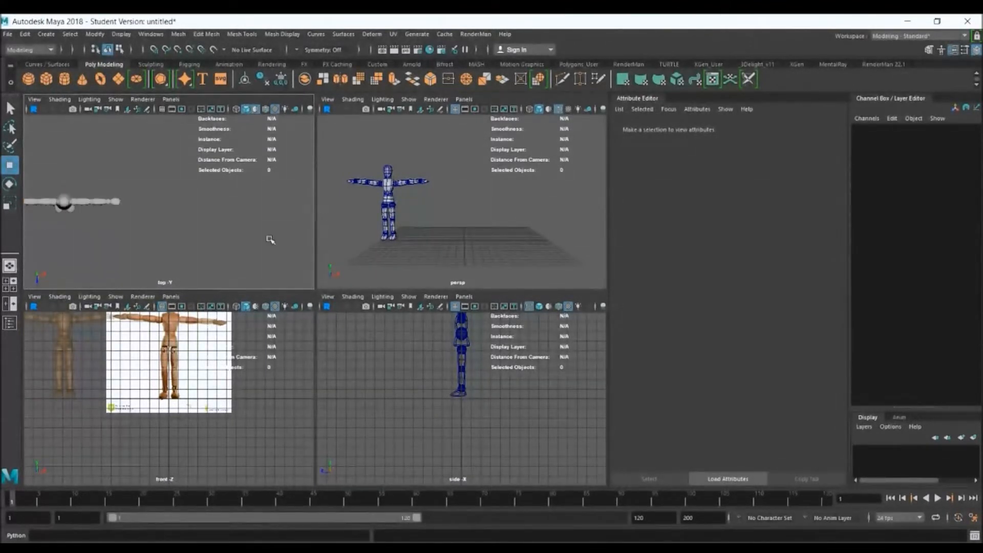
{"action": "left_click", "coordinate": [256, 307]}
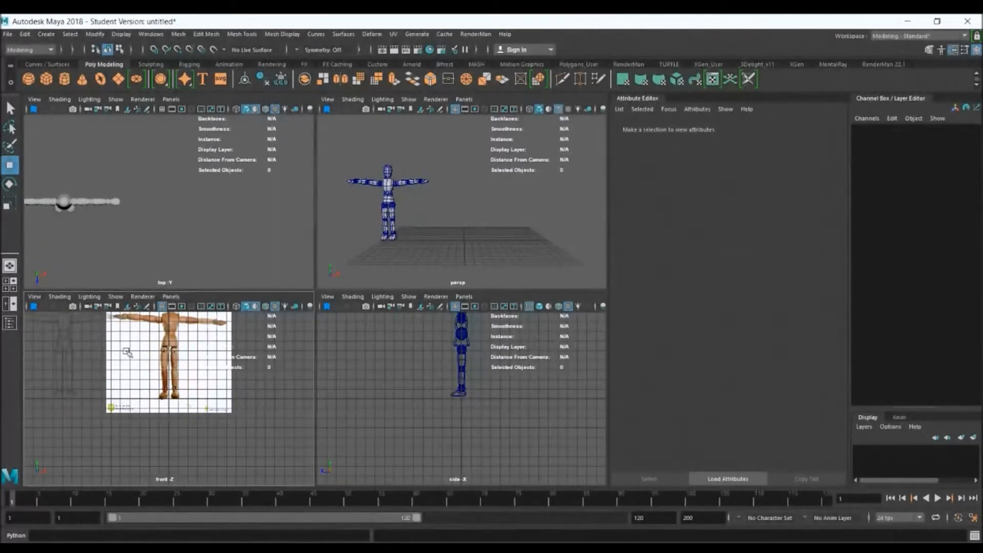
Maximize the front view and frame the full mannequin reference image
{"action": "middle_click_drag", "start_coordinate": [195, 366], "coordinate": [217, 400], "text": "alt"}
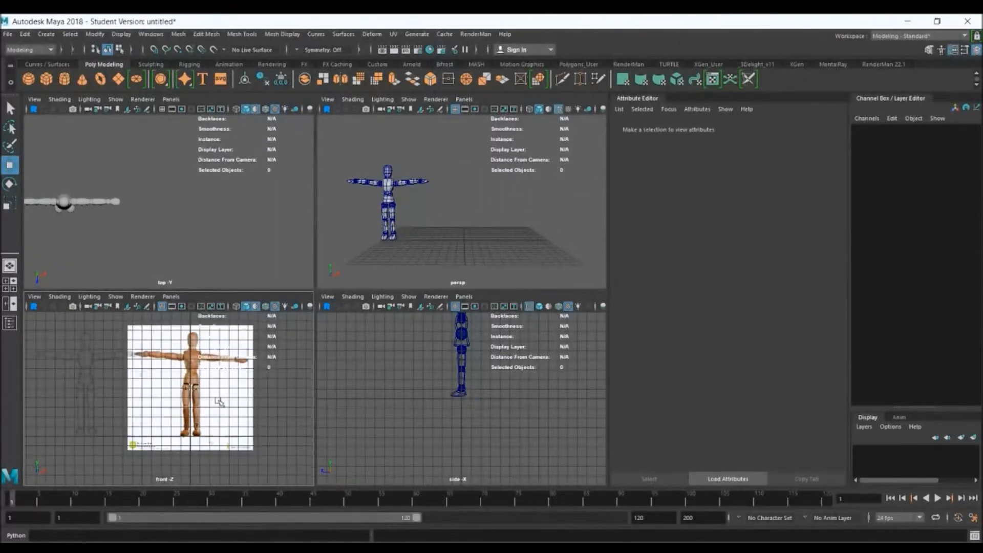
{"action": "key", "text": "space"}
{"action": "right_click_drag", "start_coordinate": [333, 315], "coordinate": [393, 341], "text": "alt"}
{"action": "middle_click_drag", "start_coordinate": [393, 341], "coordinate": [342, 364], "text": "alt"}
{"action": "right_click_drag", "start_coordinate": [328, 324], "coordinate": [370, 342], "text": "alt"}
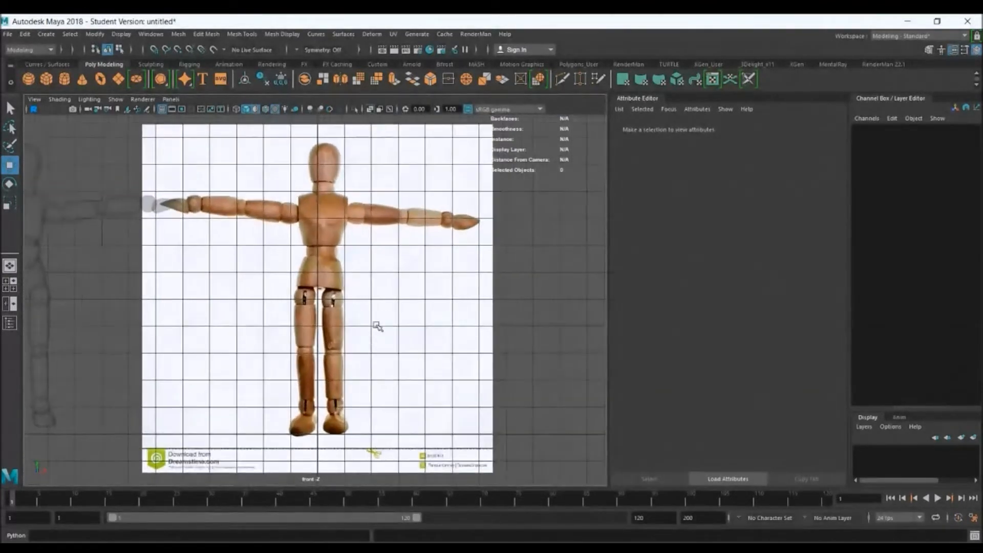
{"action": "middle_click_drag", "start_coordinate": [418, 282], "coordinate": [423, 279], "text": "alt"}
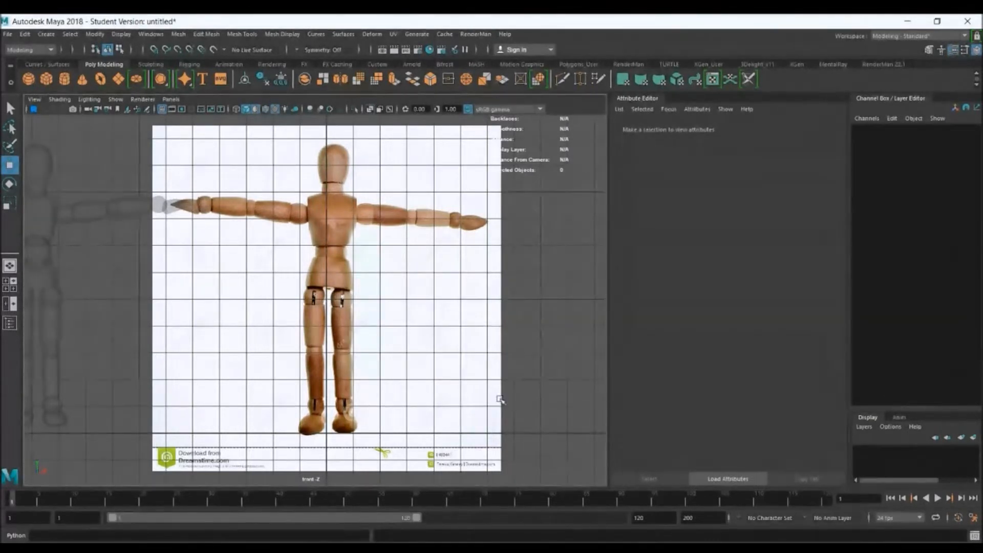
Open the image plane import for the front view, preview Dirt.jpg, and cancel the import
{"action": "left_click", "coordinate": [33, 100]}
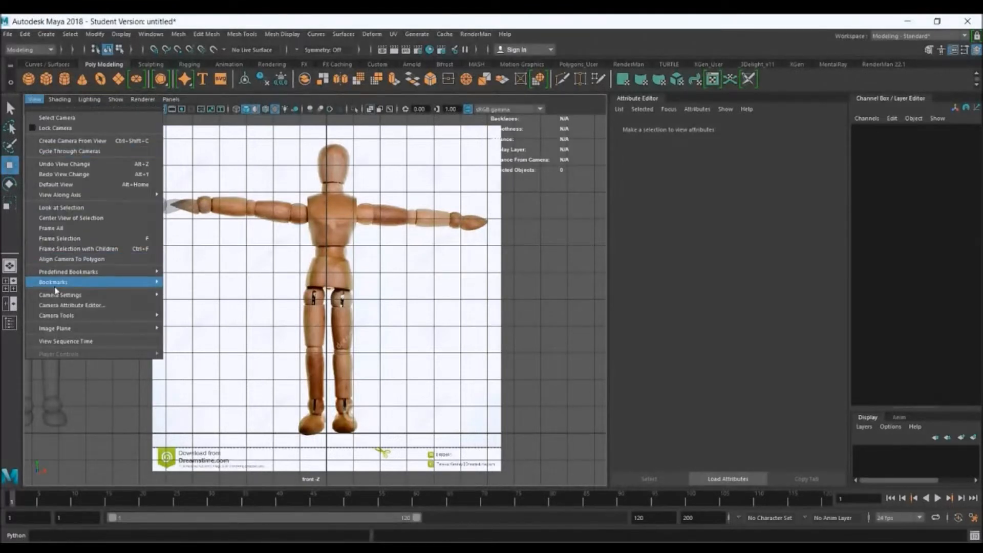
{"action": "mouse_move", "coordinate": [148, 329]}
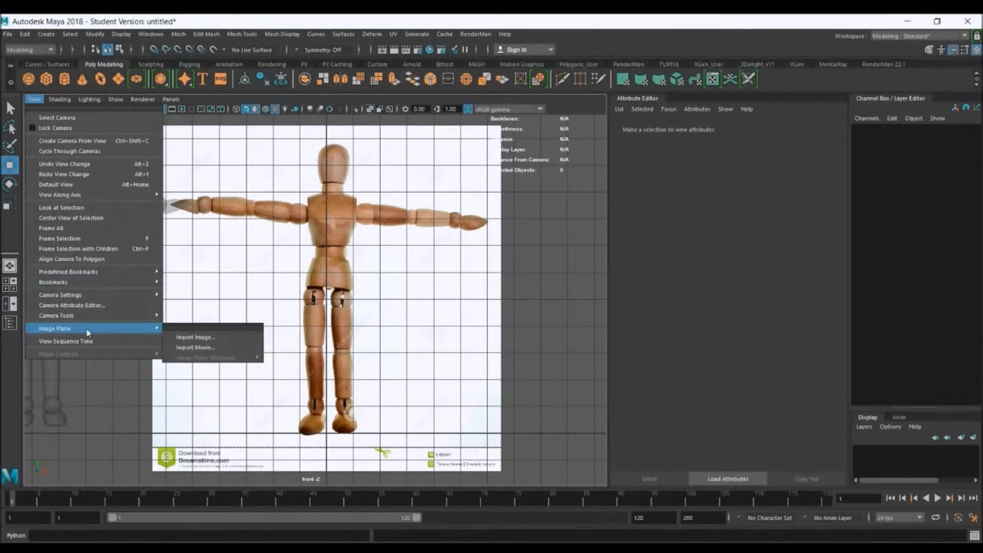
{"action": "left_click", "coordinate": [221, 338]}
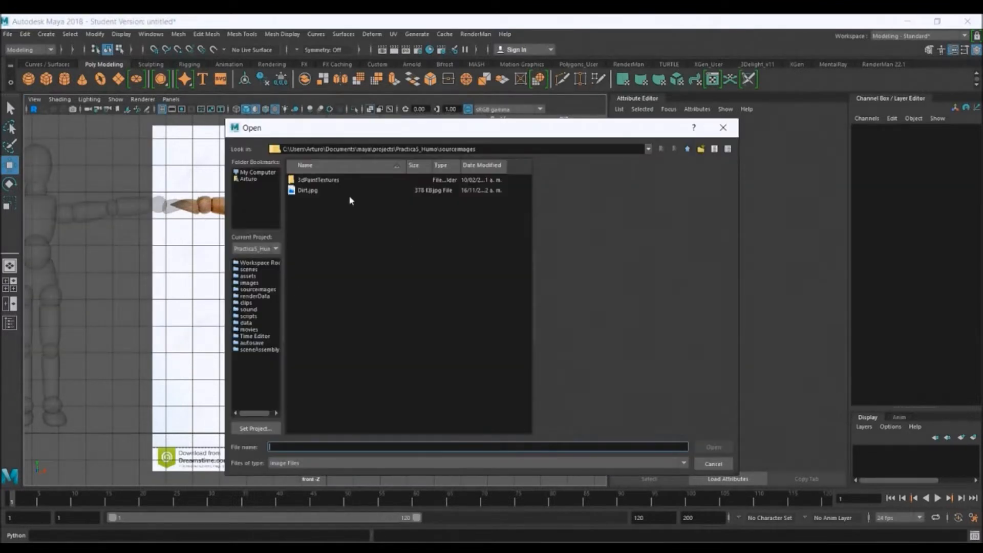
{"action": "left_click", "coordinate": [299, 191]}
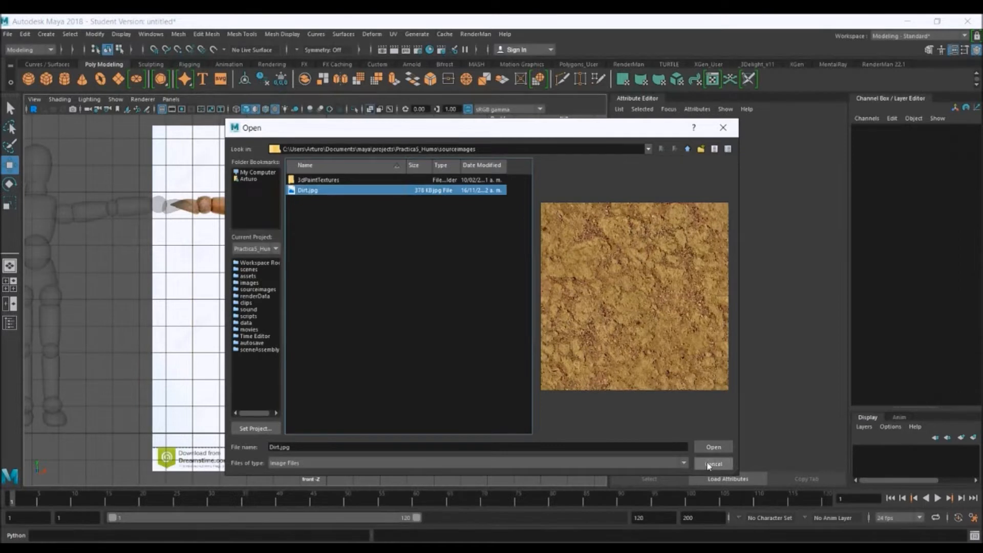
{"action": "left_click", "coordinate": [712, 447]}
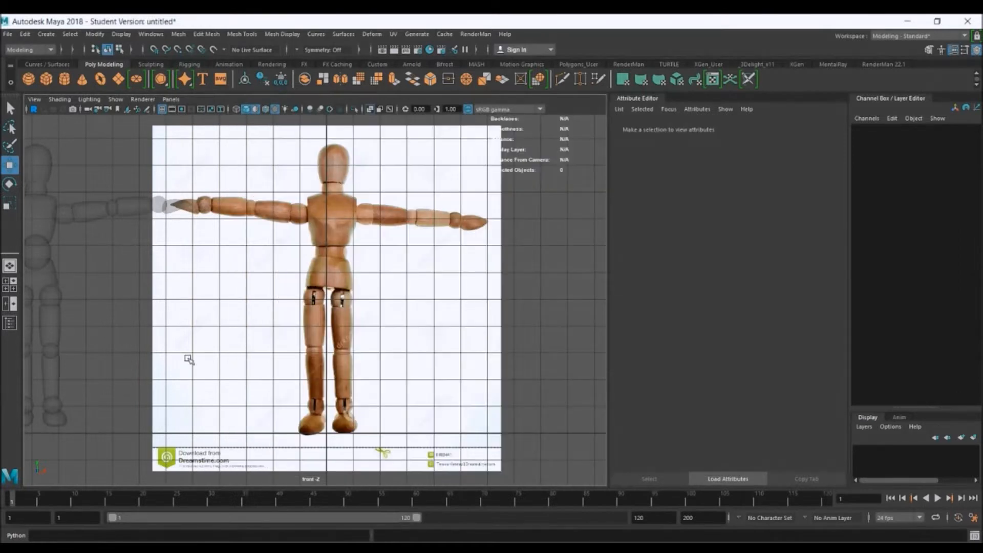
Lower the mannequin reference image plane's Alpha Gain to about 0.19 and deselect the plane
{"action": "left_click", "coordinate": [426, 337]}
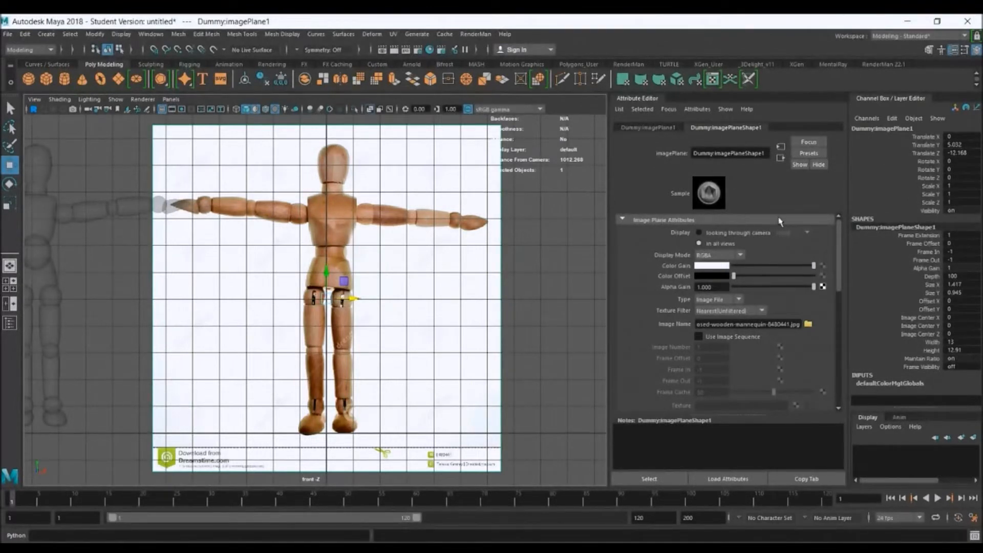
{"action": "left_click_drag", "start_coordinate": [840, 238], "coordinate": [841, 252]}
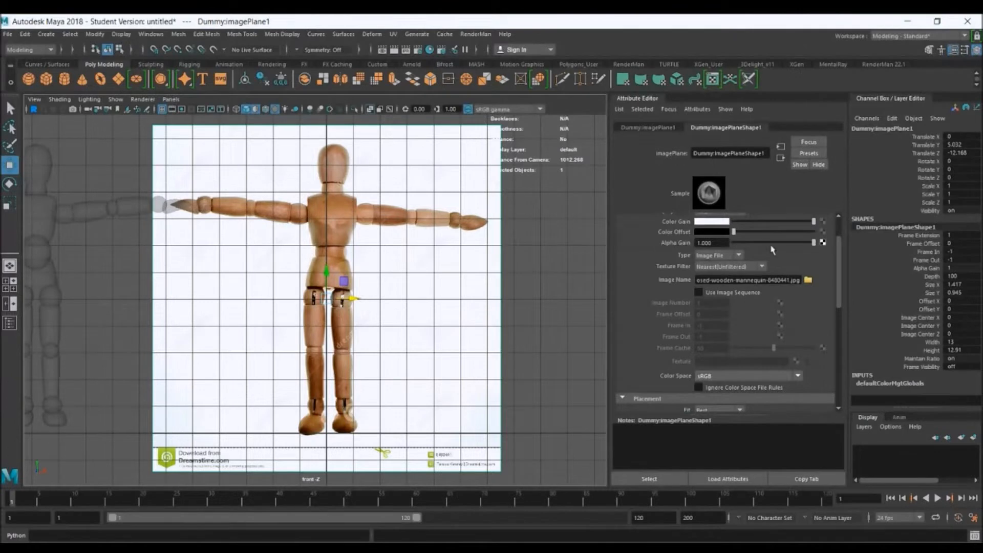
{"action": "left_click_drag", "start_coordinate": [810, 246], "coordinate": [774, 248]}
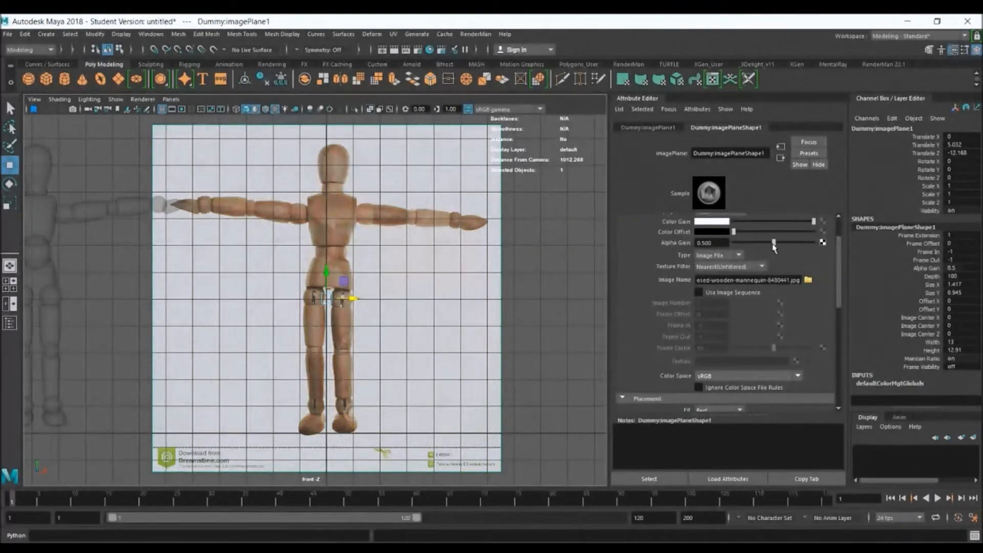
{"action": "left_click_drag", "start_coordinate": [774, 248], "coordinate": [817, 246]}
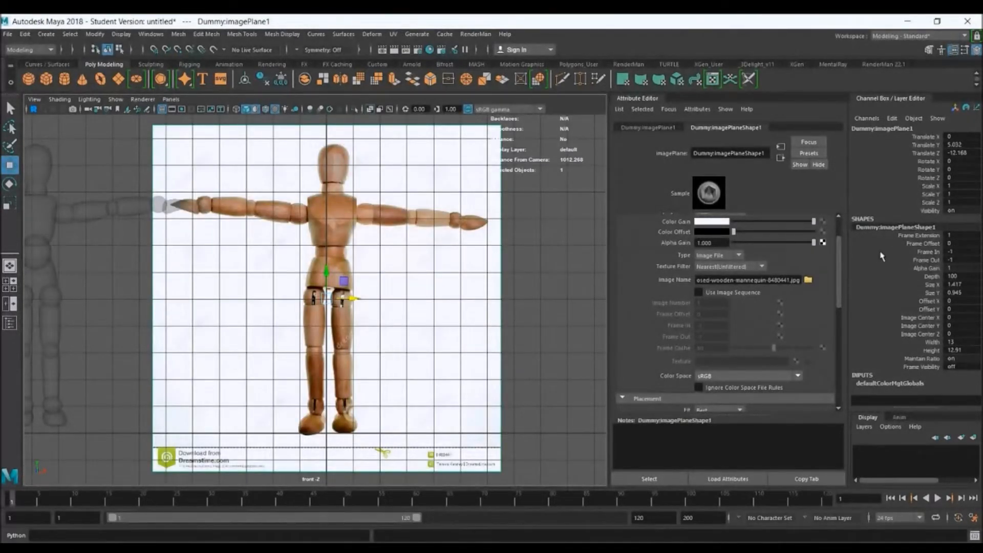
{"action": "left_click_drag", "start_coordinate": [813, 243], "coordinate": [750, 260]}
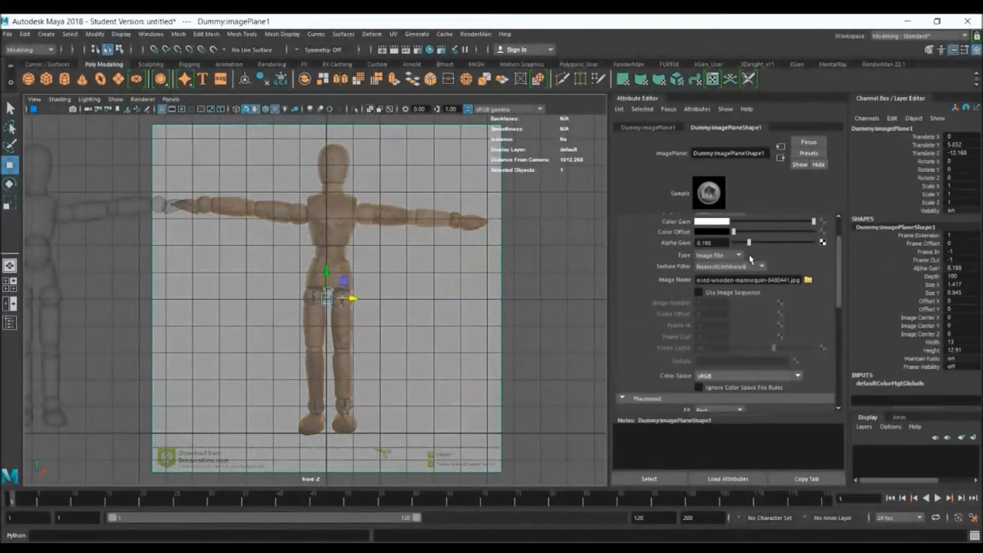
{"action": "left_click", "coordinate": [562, 273]}
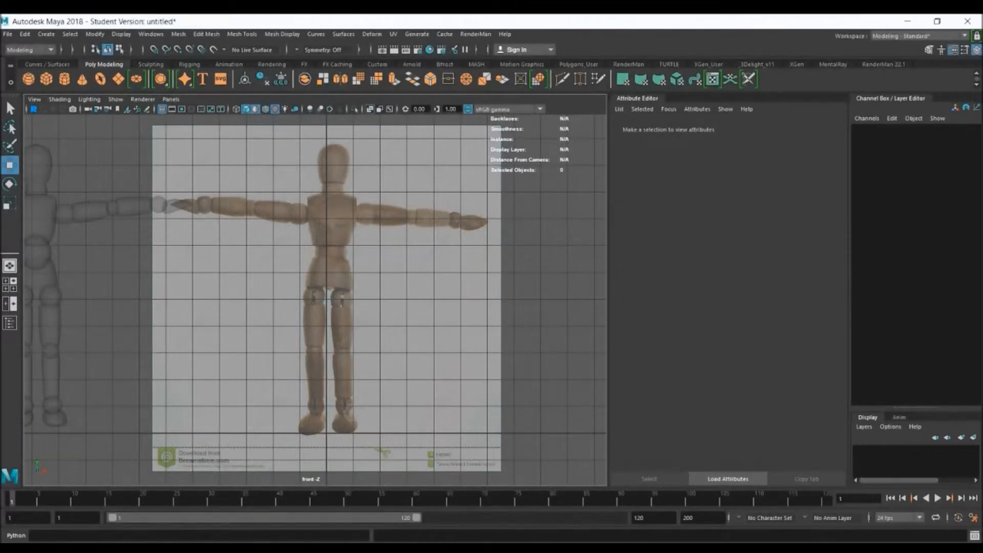
Create a polygon cube and place it over the reference's chest at Translate X 0.249 and Y 8.071
{"action": "middle_click_drag", "start_coordinate": [318, 311], "coordinate": [408, 309], "text": "alt"}
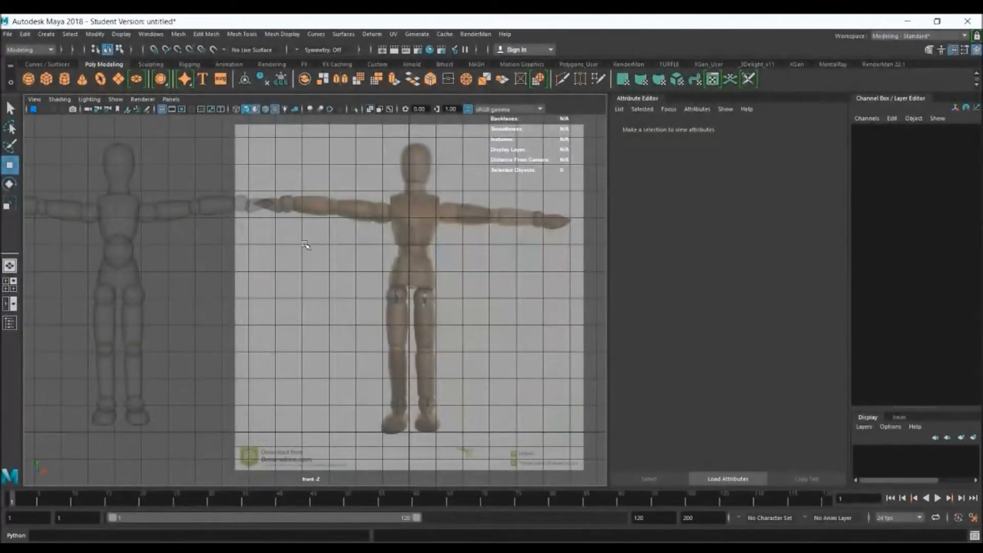
{"action": "left_click", "coordinate": [47, 79]}
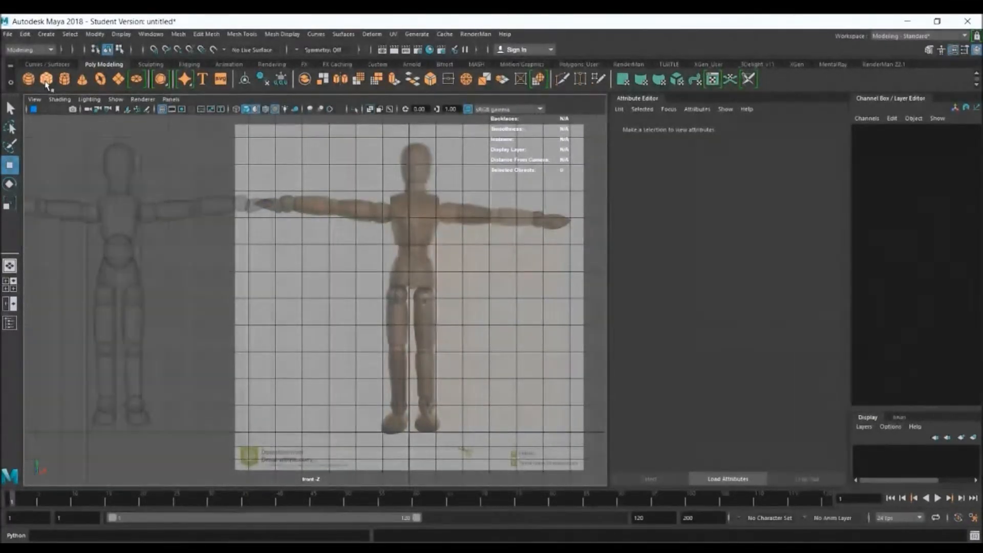
{"action": "left_click_drag", "start_coordinate": [413, 431], "coordinate": [419, 216]}
{"action": "right_click_drag", "start_coordinate": [335, 175], "coordinate": [525, 231], "text": "alt"}
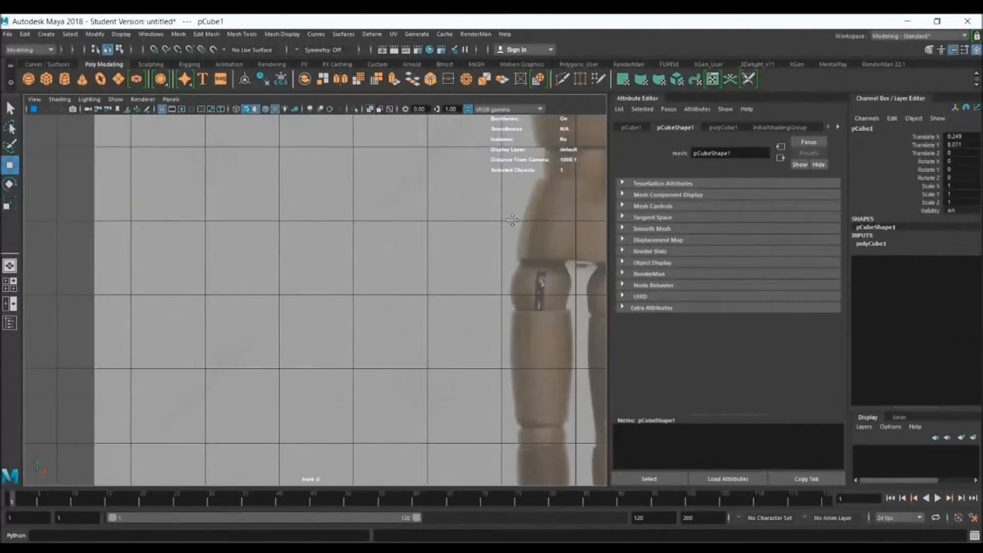
{"action": "middle_click_drag", "start_coordinate": [524, 231], "coordinate": [222, 413], "text": "alt"}
{"action": "right_click_drag", "start_coordinate": [317, 285], "coordinate": [365, 260], "text": "alt"}
{"action": "middle_click_drag", "start_coordinate": [365, 260], "coordinate": [393, 280], "text": "alt"}
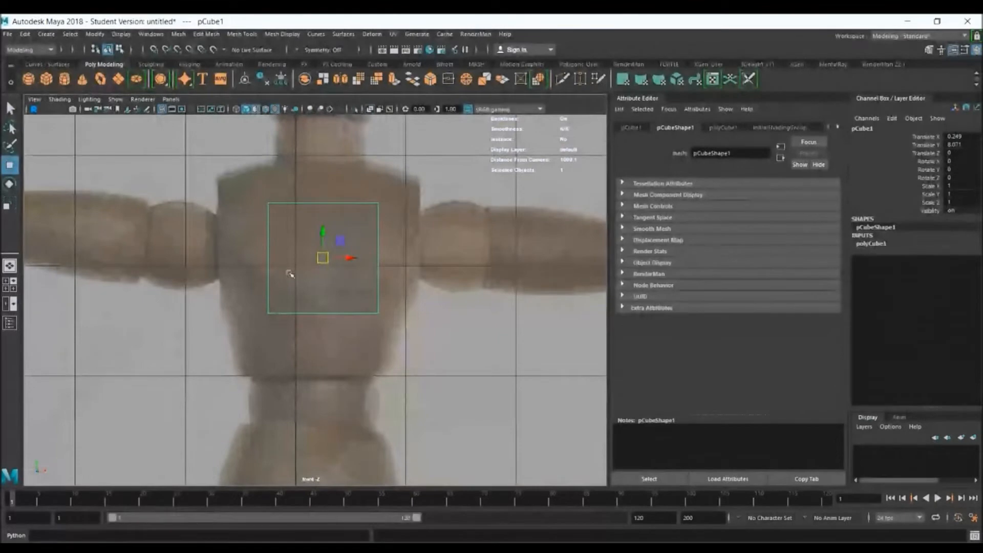
Toggle the front view's X-Ray display to compare the cube against the reference, leaving X-Ray off
{"action": "key", "text": "q"}
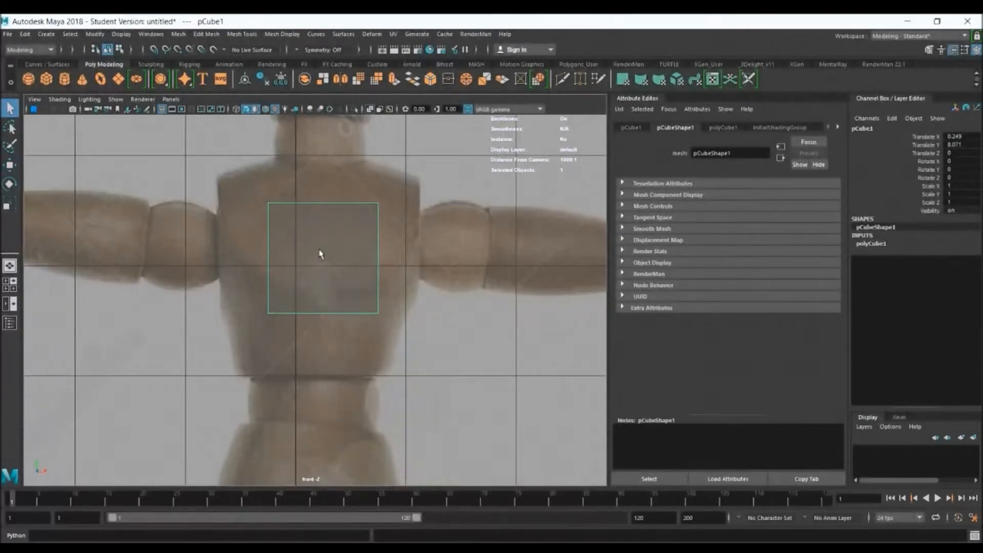
{"action": "left_click", "coordinate": [370, 109]}
{"action": "left_click", "coordinate": [370, 110]}
{"action": "left_click", "coordinate": [369, 110]}
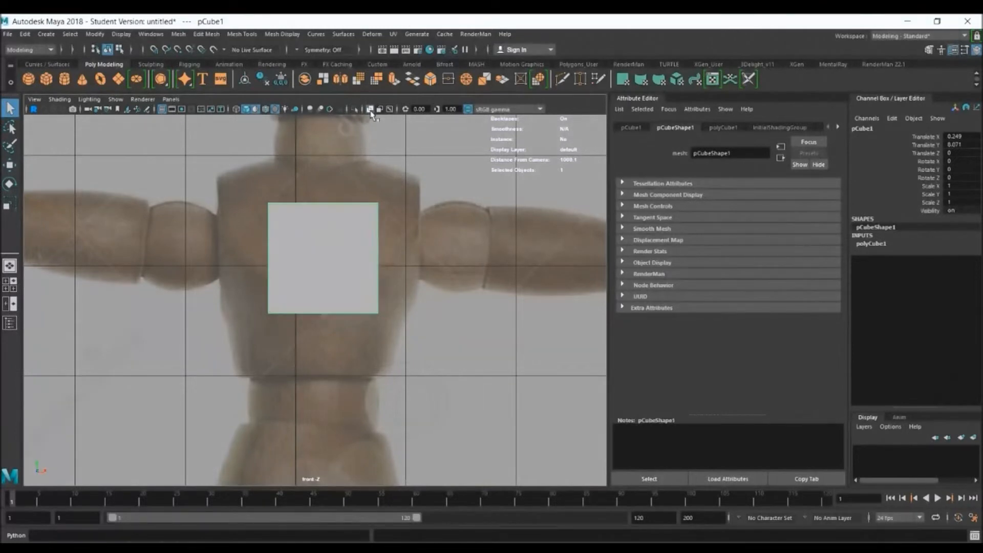
Turn on X-Ray display, scale the cube uniformly to 1.592, and position it over the chest at Translate X 0.235 and Y 8.02
{"action": "left_click", "coordinate": [370, 110]}
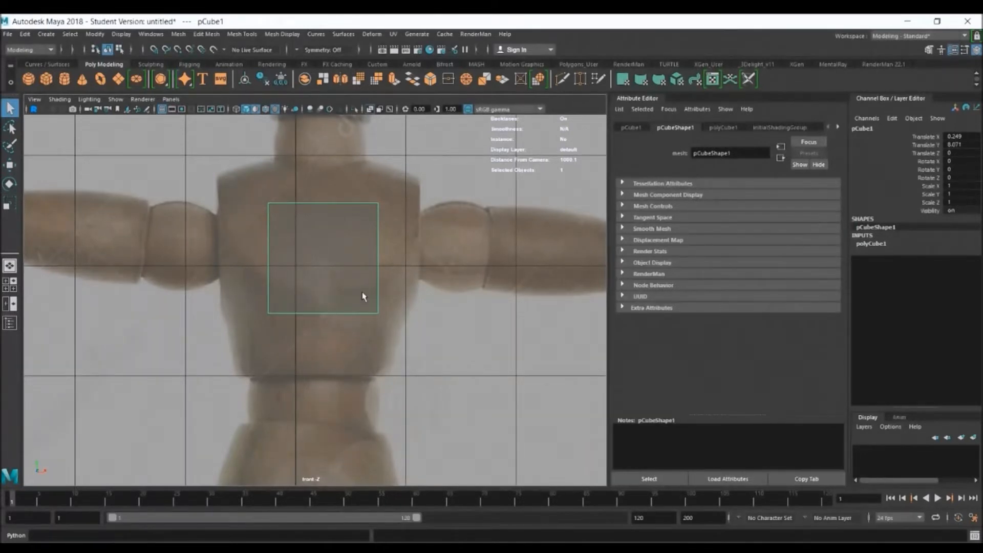
{"action": "middle_click_drag", "start_coordinate": [363, 296], "coordinate": [377, 309], "text": "alt"}
{"action": "key", "text": "w"}
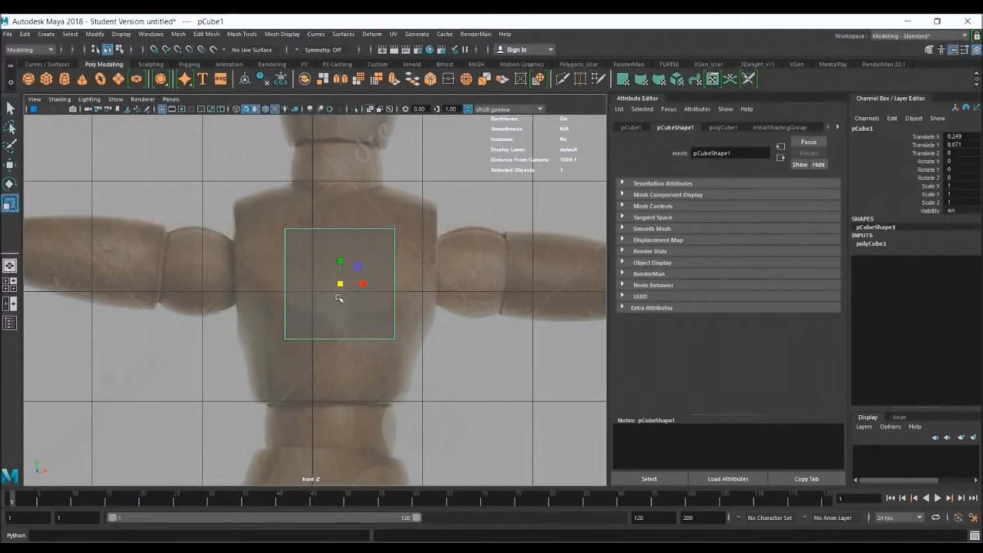
{"action": "left_click_drag", "start_coordinate": [340, 284], "coordinate": [395, 317]}
{"action": "key", "text": "w"}
{"action": "left_click_drag", "start_coordinate": [340, 283], "coordinate": [341, 292]}
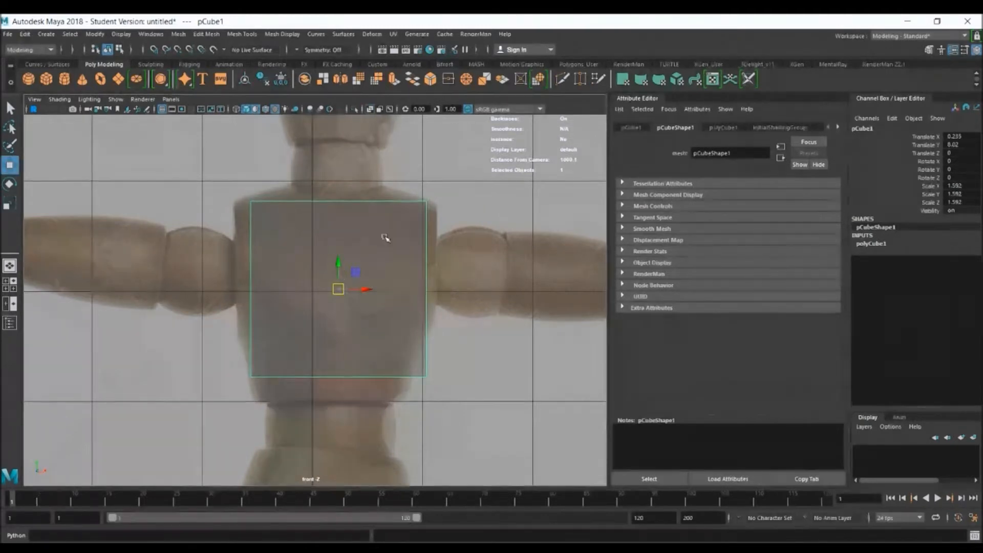
Switch to the perspective view and set the cube to edge selection
{"action": "right_click", "coordinate": [353, 235]}
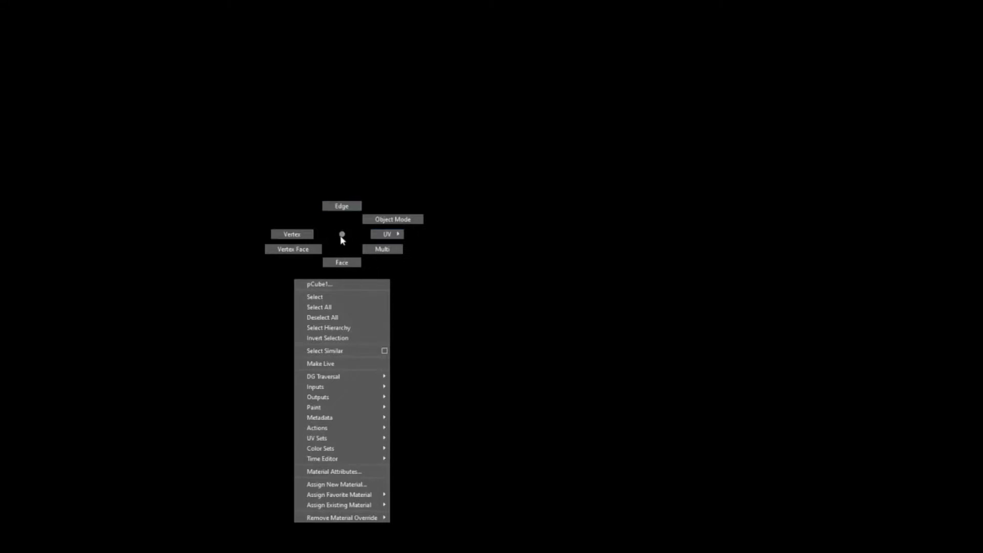
{"action": "right_click_drag", "start_coordinate": [369, 226], "coordinate": [373, 223]}
{"action": "key", "text": "space"}
{"action": "key", "text": "space"}
{"action": "left_click_drag", "start_coordinate": [487, 221], "coordinate": [357, 237], "text": "alt"}
{"action": "right_click_drag", "start_coordinate": [357, 237], "coordinate": [410, 250], "text": "alt"}
{"action": "left_click_drag", "start_coordinate": [410, 250], "coordinate": [370, 256], "text": "alt"}
{"action": "right_click_drag", "start_coordinate": [370, 256], "coordinate": [440, 280], "text": "alt"}
{"action": "right_click", "coordinate": [391, 231]}
{"action": "right_click_drag", "start_coordinate": [391, 231], "coordinate": [389, 209]}
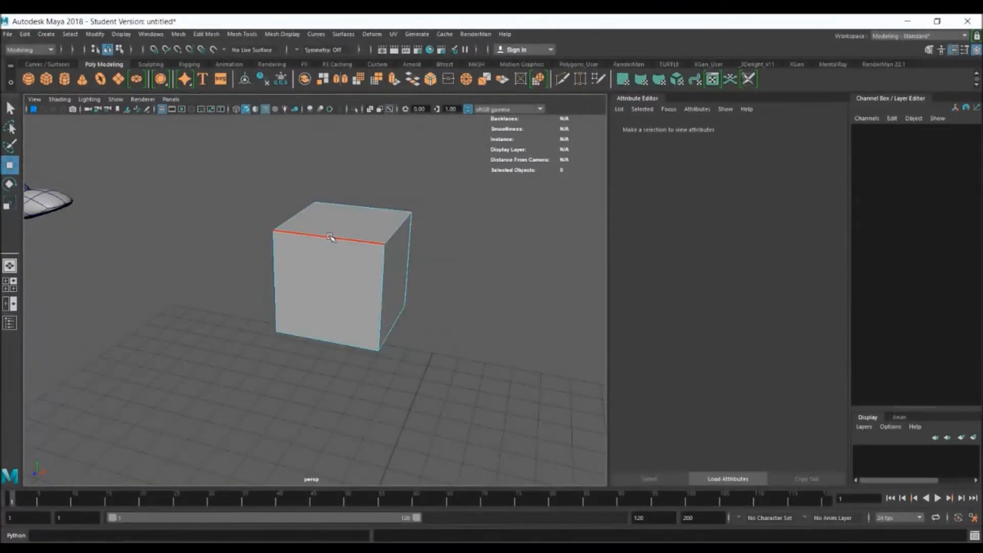
Switch the cube to face selection, try raising its top face, and undo the move
{"action": "right_click", "coordinate": [369, 227]}
{"action": "right_click_drag", "start_coordinate": [370, 231], "coordinate": [330, 221]}
{"action": "right_click_drag", "start_coordinate": [365, 229], "coordinate": [364, 243]}
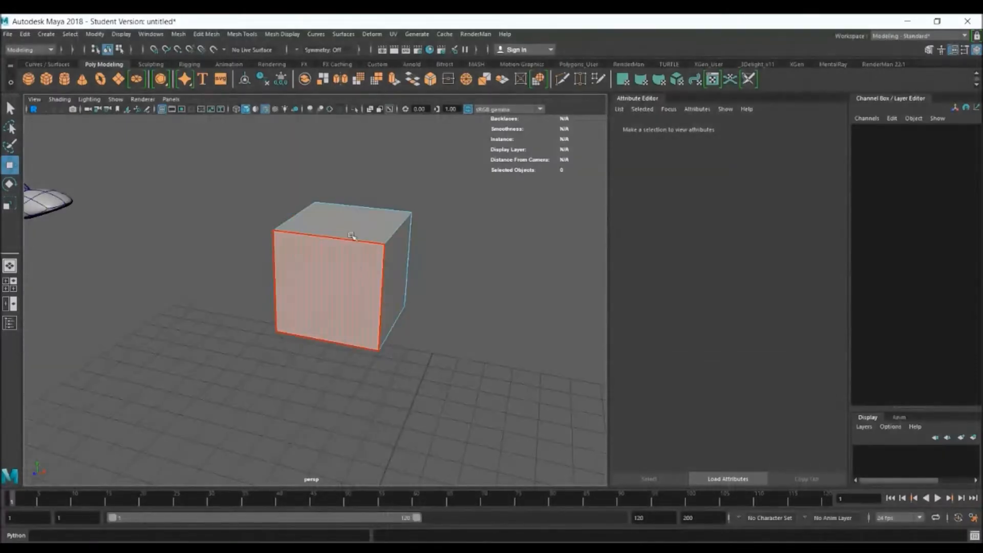
{"action": "left_click_drag", "start_coordinate": [353, 265], "coordinate": [390, 252], "text": "alt"}
{"action": "left_click", "coordinate": [373, 250]}
{"action": "left_click", "coordinate": [381, 216]}
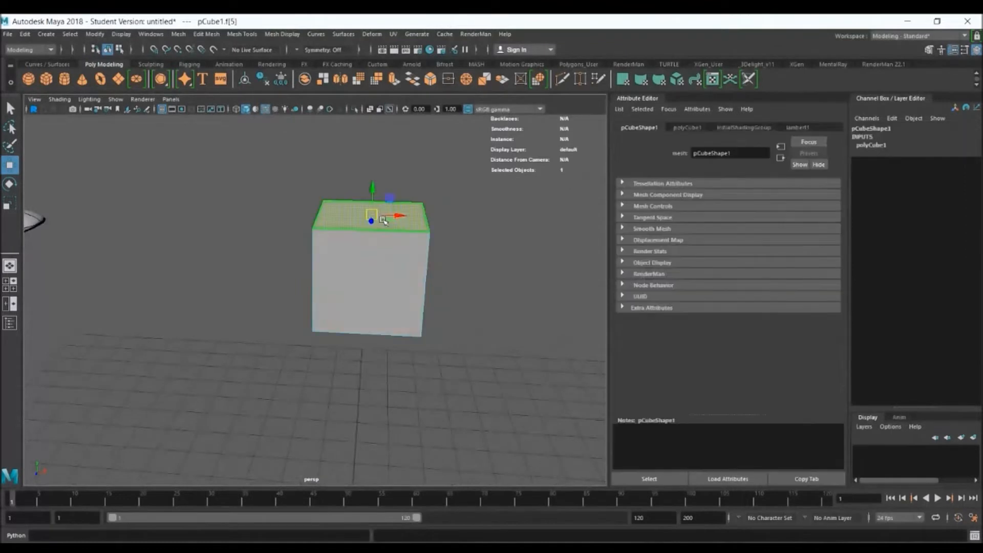
{"action": "left_click_drag", "start_coordinate": [382, 188], "coordinate": [361, 189]}
{"action": "key", "text": "r"}
{"action": "key", "text": "ctrl+z"}
{"action": "key", "text": "ctrl+z"}
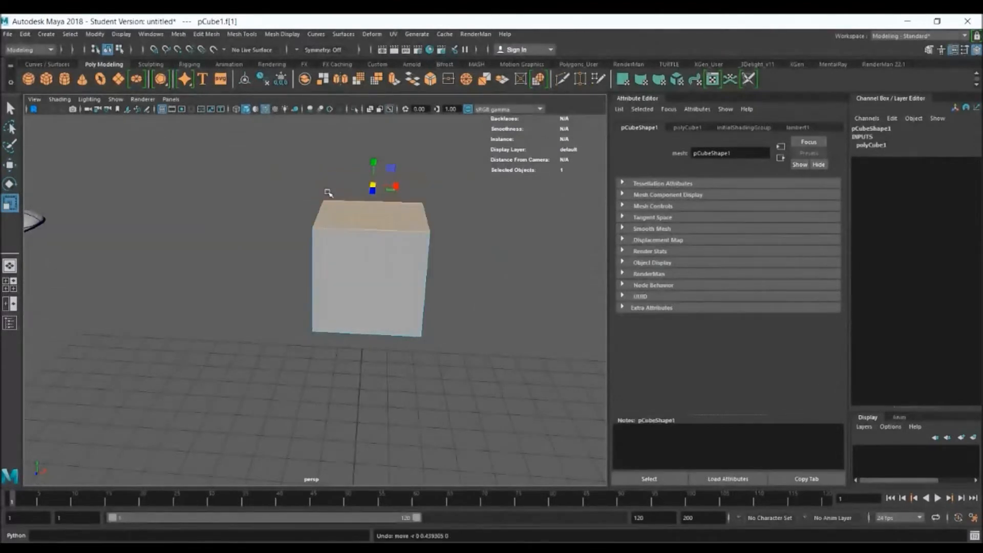
Select the cube's front face and return the cube to object mode
{"action": "left_click", "coordinate": [367, 263]}
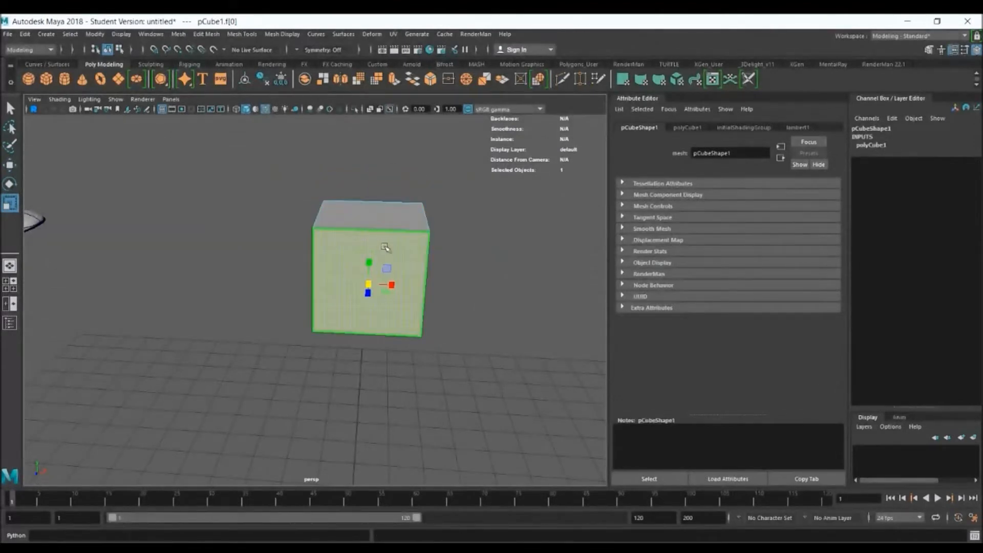
{"action": "right_click_drag", "start_coordinate": [370, 228], "coordinate": [400, 212]}
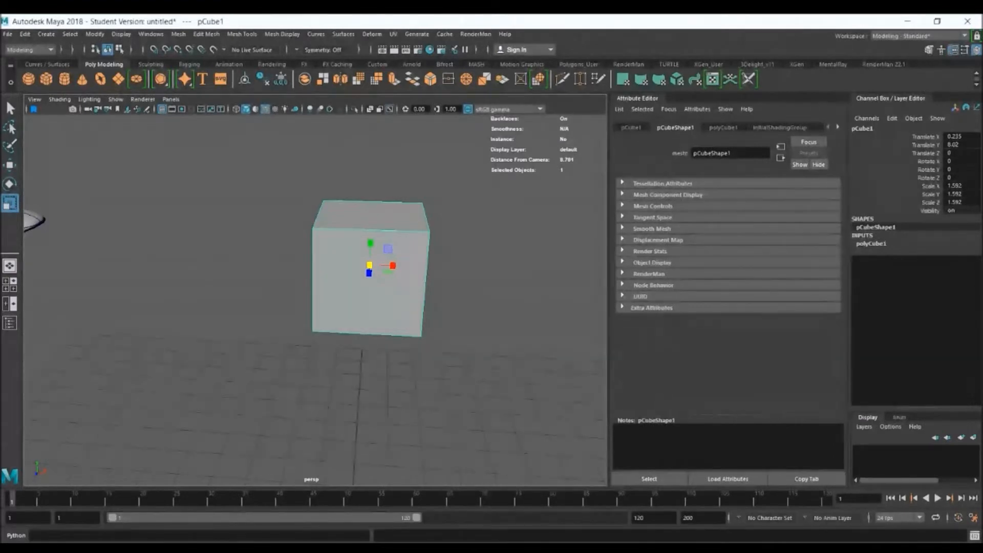
{"action": "left_click_drag", "start_coordinate": [487, 322], "coordinate": [474, 305], "text": "alt"}
{"action": "key", "text": "q"}
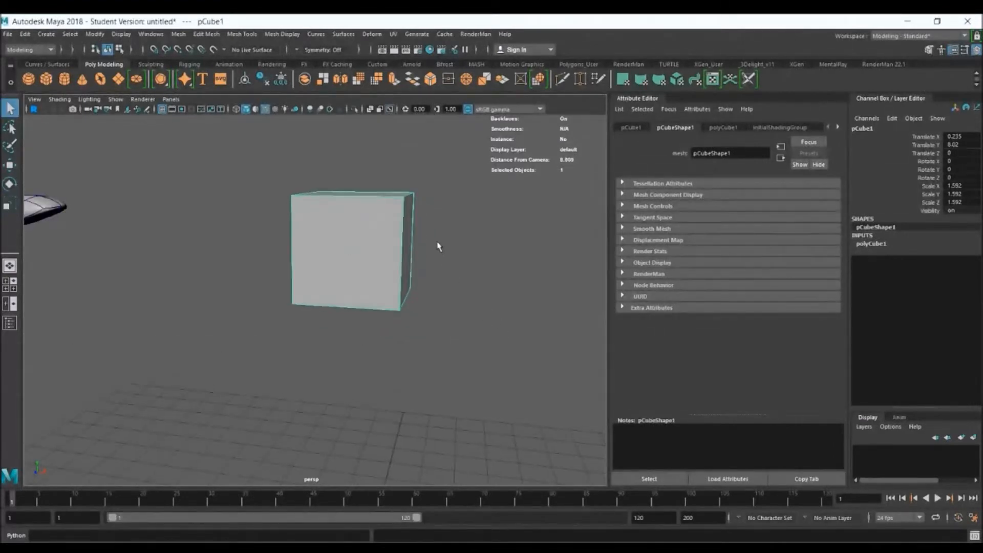
{"action": "middle_click_drag", "start_coordinate": [439, 246], "coordinate": [375, 290], "text": "alt"}
{"action": "right_click_drag", "start_coordinate": [343, 269], "coordinate": [415, 295], "text": "alt"}
{"action": "left_click_drag", "start_coordinate": [413, 272], "coordinate": [428, 285], "text": "alt"}
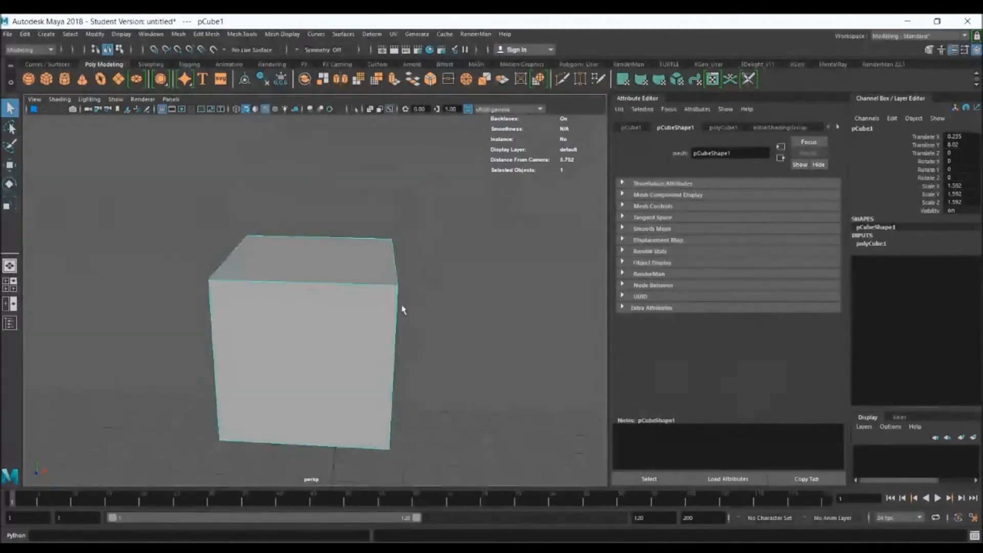
{"action": "middle_click_drag", "start_coordinate": [361, 333], "coordinate": [356, 310], "text": "alt"}
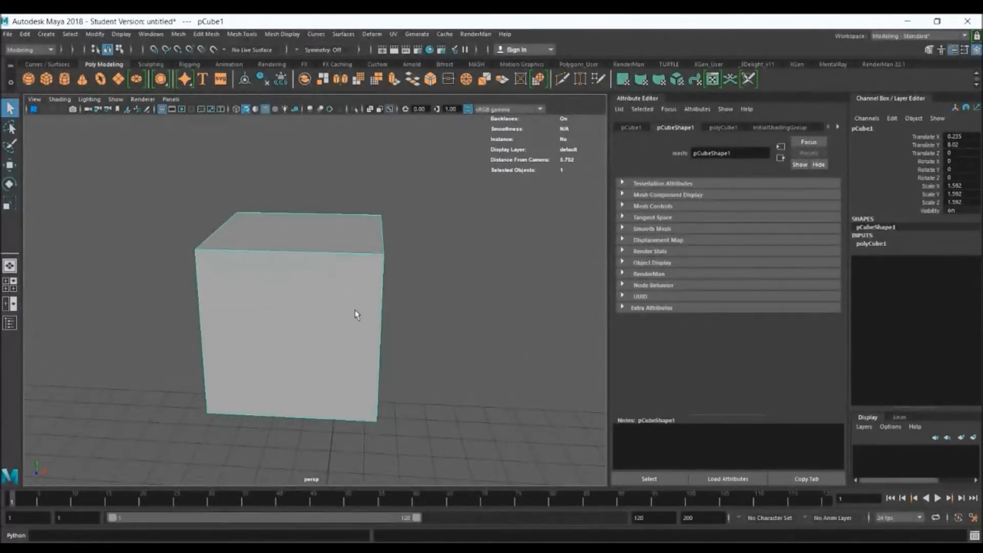
Switch to face selection and extrude the cube's top face straight up to form a second block
{"action": "right_click_drag", "start_coordinate": [312, 242], "coordinate": [313, 261]}
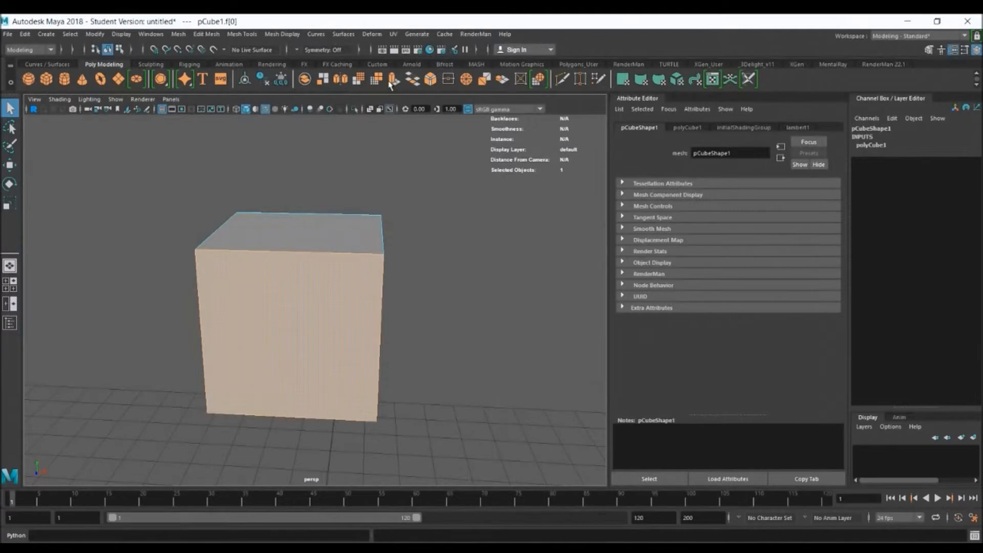
{"action": "left_click", "coordinate": [211, 34]}
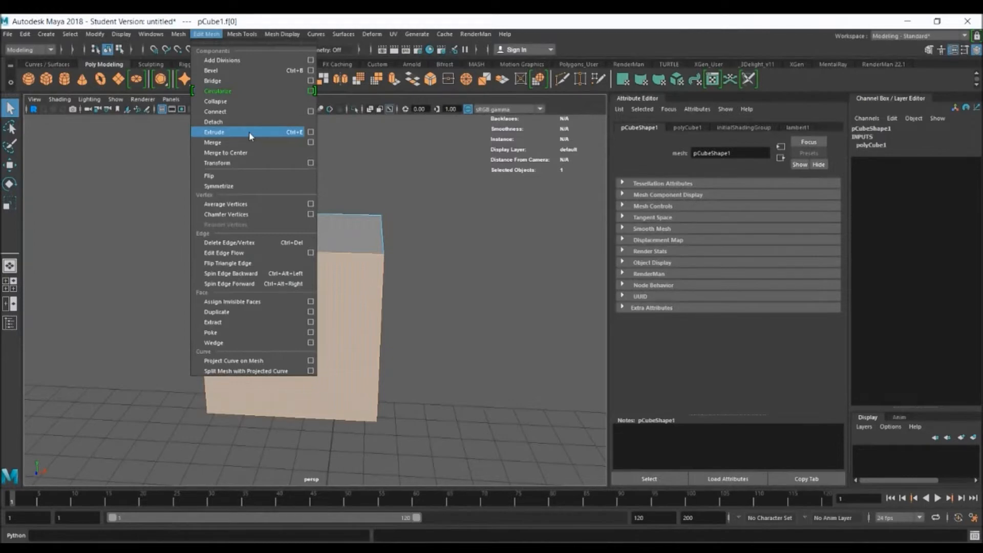
{"action": "left_click", "coordinate": [332, 149]}
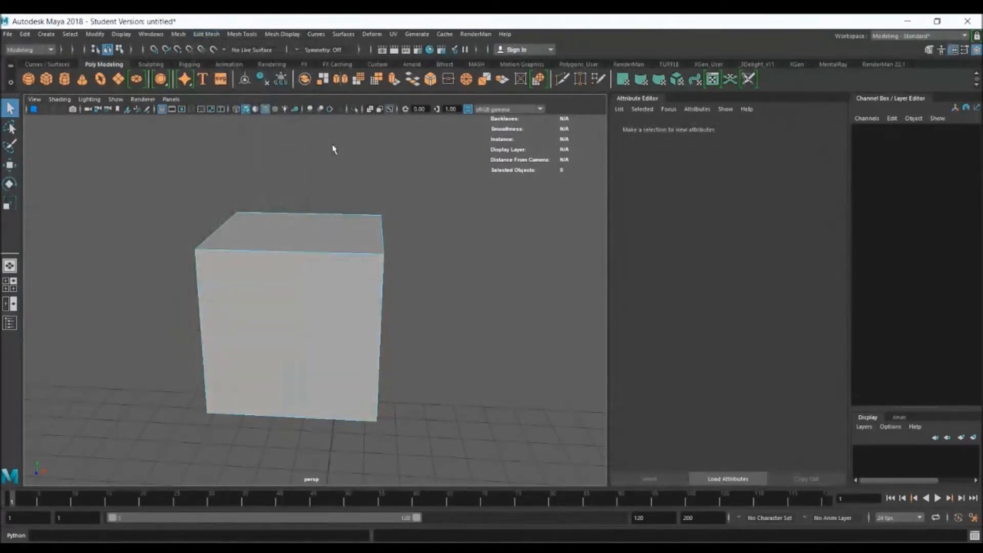
{"action": "mouse_move", "coordinate": [377, 272]}
{"action": "left_mouse_down", "text": "alt"}
{"action": "mouse_move", "coordinate": [467, 272]}
{"action": "mouse_move", "coordinate": [369, 275]}
{"action": "left_mouse_up", "text": "alt"}
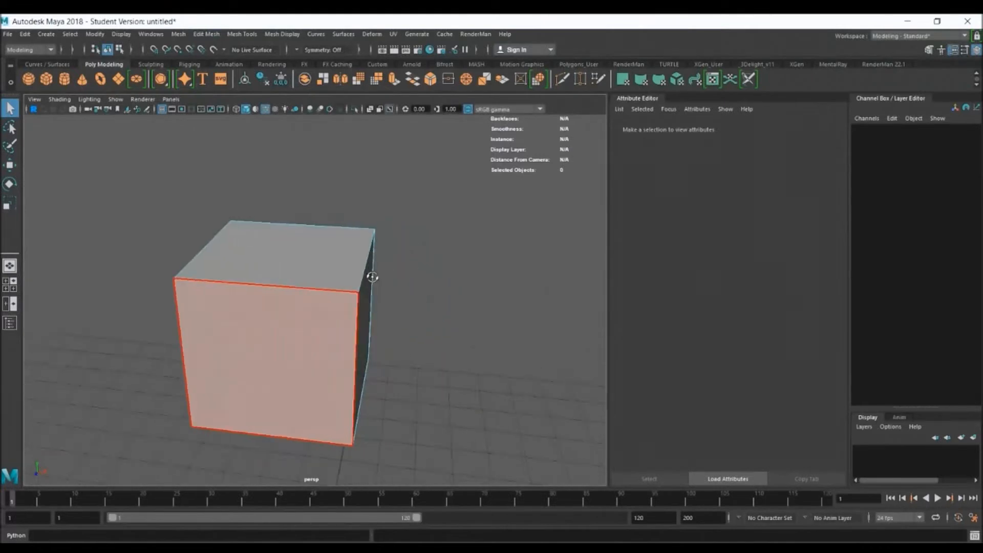
{"action": "left_click", "coordinate": [346, 265]}
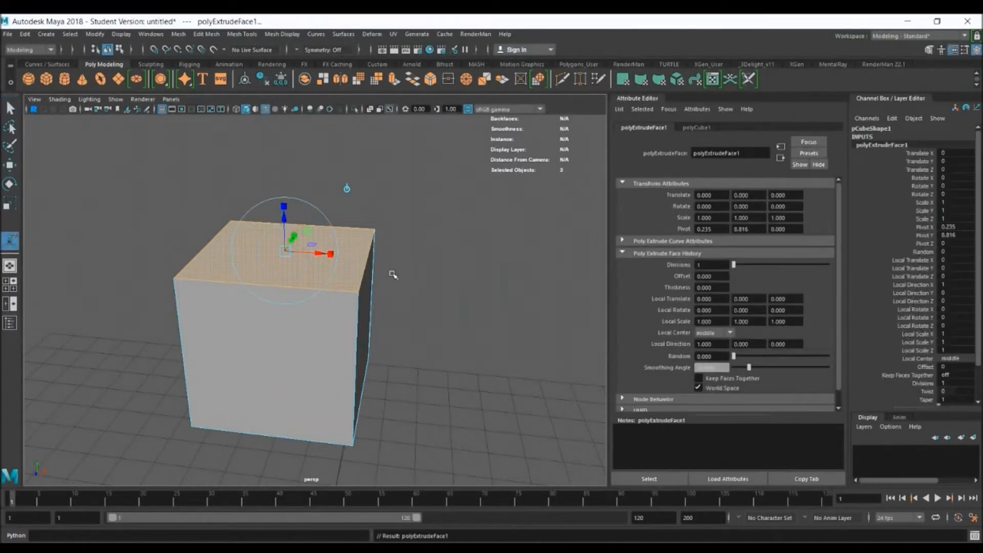
{"action": "left_click_drag", "start_coordinate": [410, 254], "coordinate": [430, 241], "text": "alt"}
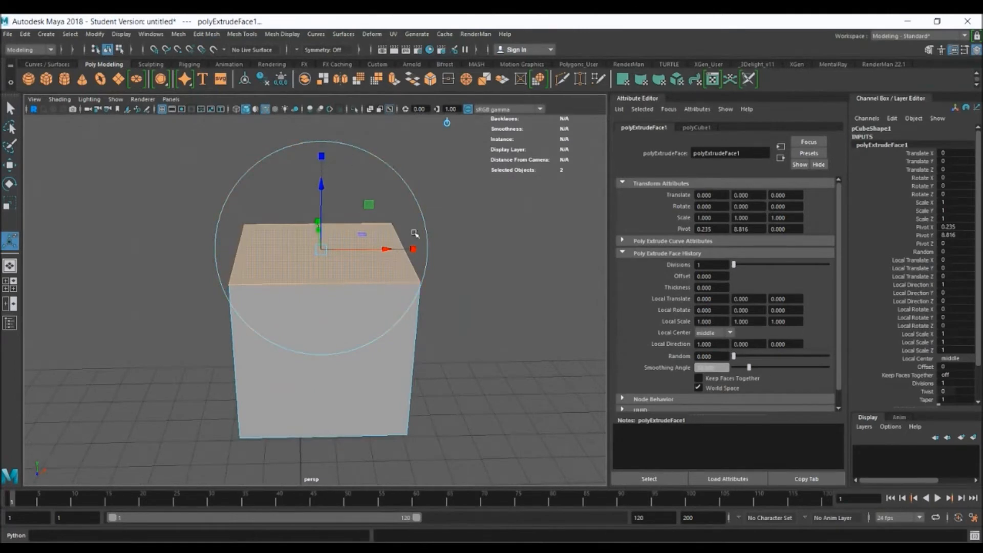
{"action": "left_click_drag", "start_coordinate": [454, 284], "coordinate": [421, 323], "text": "alt"}
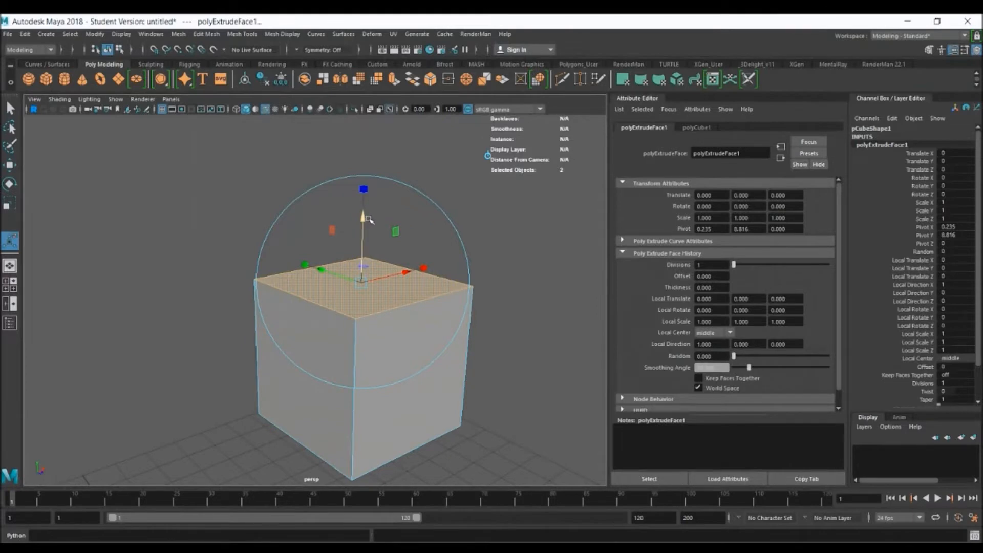
{"action": "left_click_drag", "start_coordinate": [365, 219], "coordinate": [373, 71]}
Extrude the front face of the upper block outward to form a projecting block
{"action": "mouse_move", "coordinate": [437, 263]}
{"action": "left_mouse_down", "text": "alt"}
{"action": "mouse_move", "coordinate": [488, 261]}
{"action": "mouse_move", "coordinate": [433, 256]}
{"action": "left_mouse_up", "text": "alt"}
{"action": "left_click", "coordinate": [438, 234]}
{"action": "scroll", "coordinate": [451, 270], "scroll_direction": "down", "scroll_amount": 3}
{"action": "key", "text": "ctrl+e"}
{"action": "left_click_drag", "start_coordinate": [454, 260], "coordinate": [596, 258], "text": "alt"}
Extrude the upper block's negative-X side face outward by a Local Translate Z of 1.412
{"action": "left_click", "coordinate": [351, 238]}
{"action": "key", "text": "ctrl+e"}
{"action": "left_click_drag", "start_coordinate": [302, 247], "coordinate": [183, 272]}
{"action": "mouse_move", "coordinate": [454, 353]}
{"action": "left_mouse_down", "text": "alt"}
{"action": "mouse_move", "coordinate": [391, 318]}
{"action": "mouse_move", "coordinate": [410, 338]}
{"action": "mouse_move", "coordinate": [469, 348]}
{"action": "mouse_move", "coordinate": [461, 335]}
{"action": "mouse_move", "coordinate": [449, 359]}
{"action": "left_mouse_up", "text": "alt"}
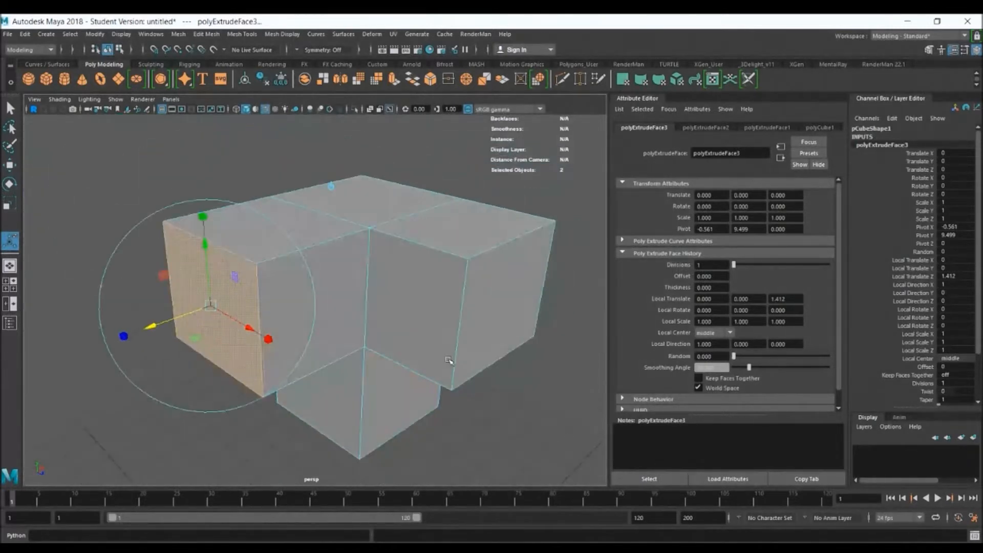
{"action": "key", "text": "q"}
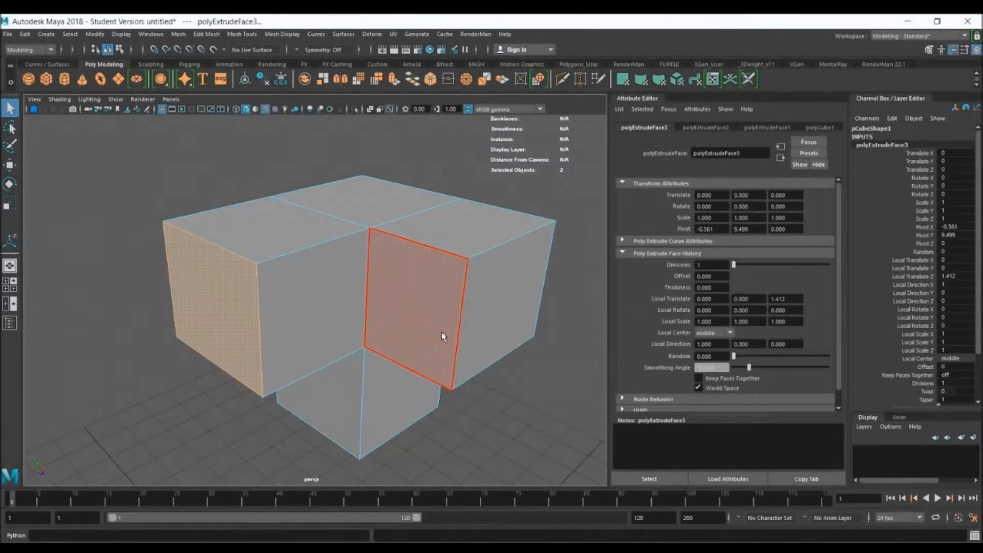
Extrude the top edge between the central and front blocks upward by 0.736 to form a standing flap
{"action": "right_click_drag", "start_coordinate": [408, 249], "coordinate": [407, 219]}
{"action": "left_click", "coordinate": [433, 210]}
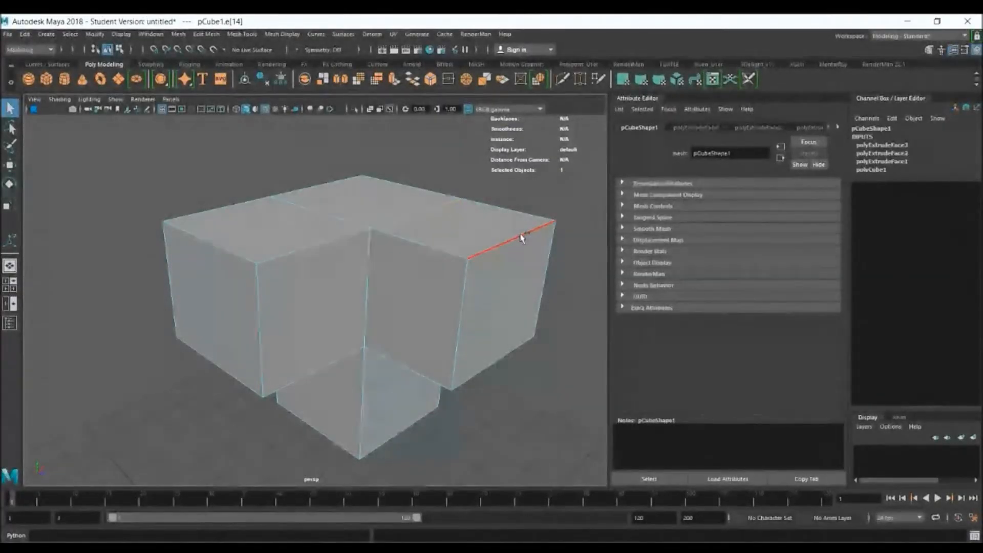
{"action": "key", "text": "ctrl+e"}
{"action": "left_click_drag", "start_coordinate": [424, 159], "coordinate": [428, 86]}
{"action": "left_click_drag", "start_coordinate": [441, 215], "coordinate": [384, 246], "text": "alt"}
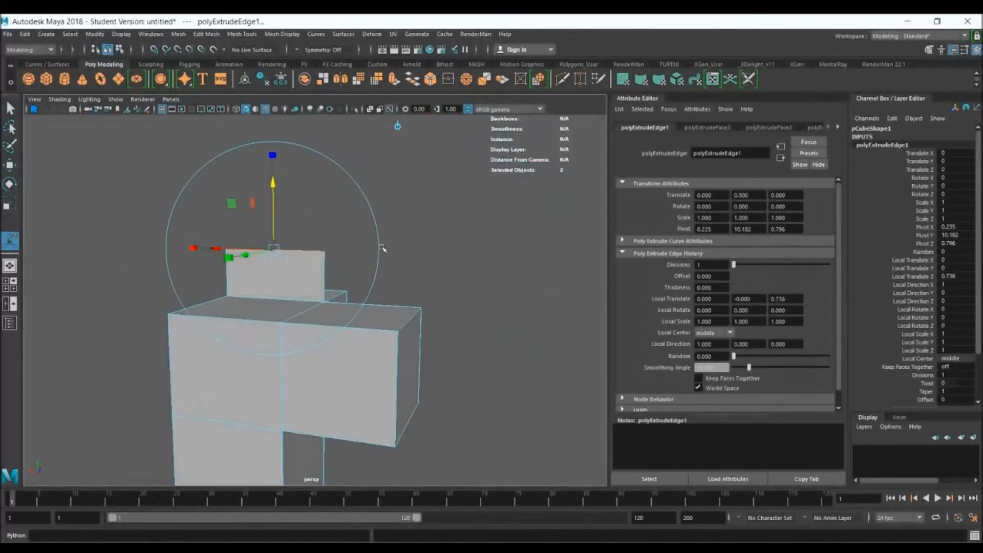
{"action": "left_click_drag", "start_coordinate": [343, 292], "coordinate": [271, 268], "text": "alt"}
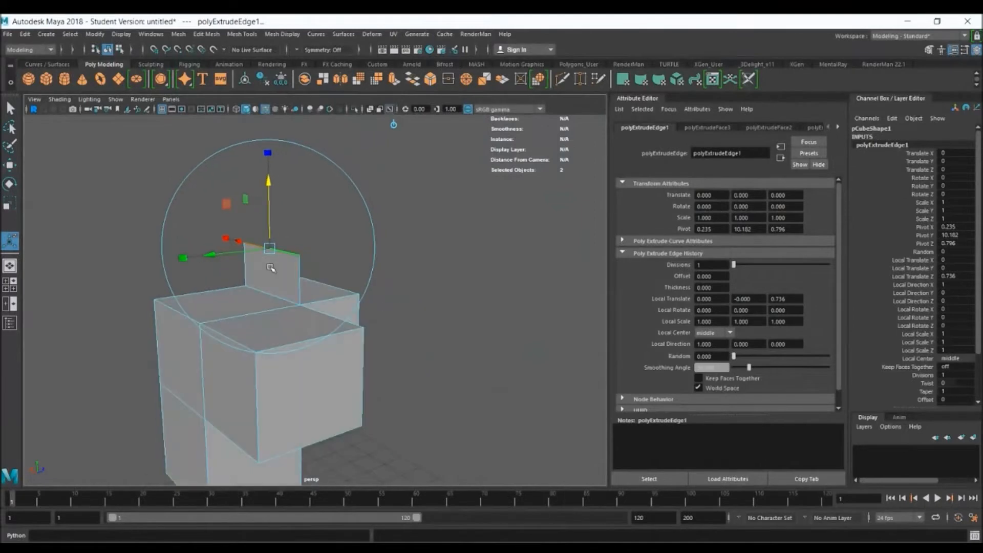
Extrude the four outer top corner vertices of the two projecting blocks with length 1.000 and width 0.500
{"action": "left_click_drag", "start_coordinate": [362, 299], "coordinate": [275, 308], "text": "alt"}
{"action": "right_click_drag", "start_coordinate": [249, 275], "coordinate": [224, 277]}
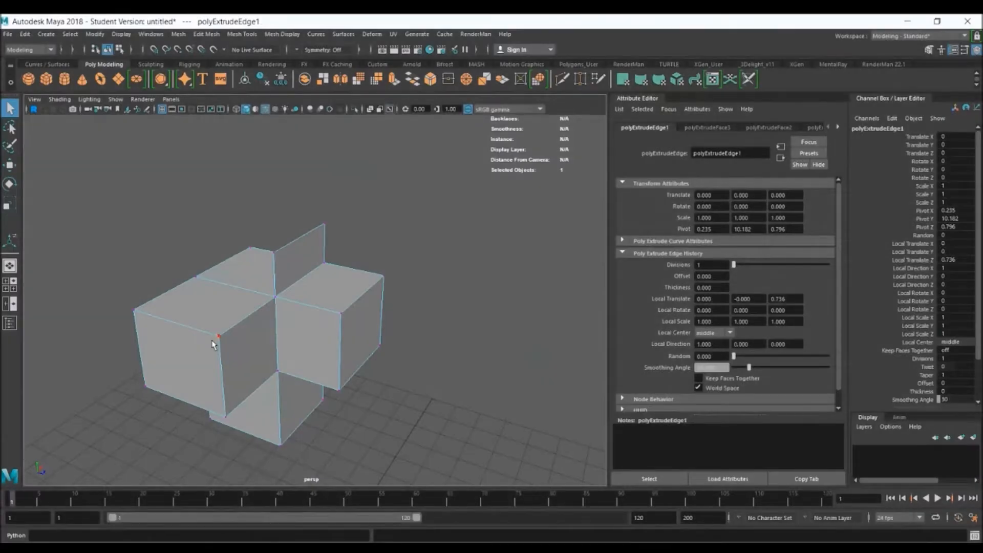
{"action": "left_click", "coordinate": [218, 337]}
{"action": "left_click", "coordinate": [357, 328], "text": "shift"}
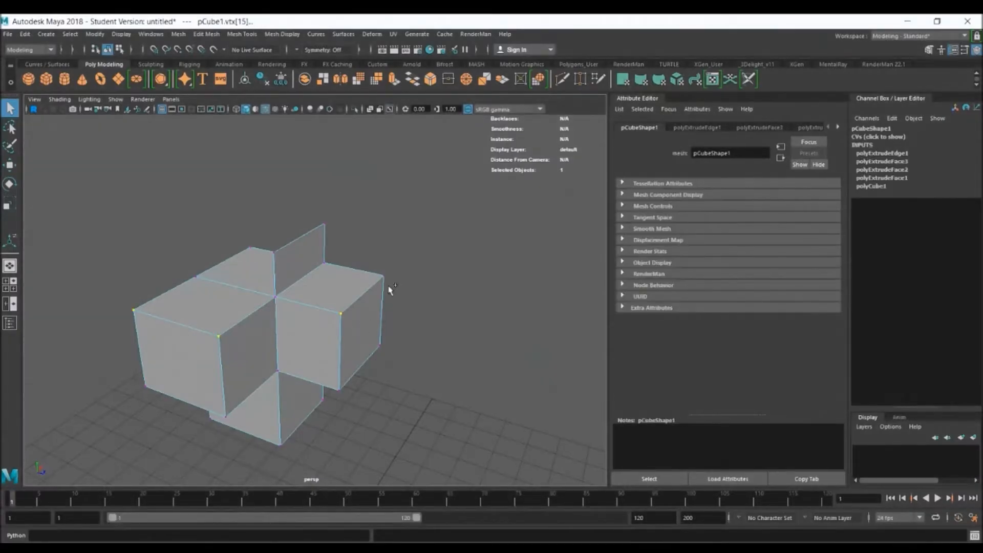
{"action": "left_click", "coordinate": [385, 281], "text": "shift"}
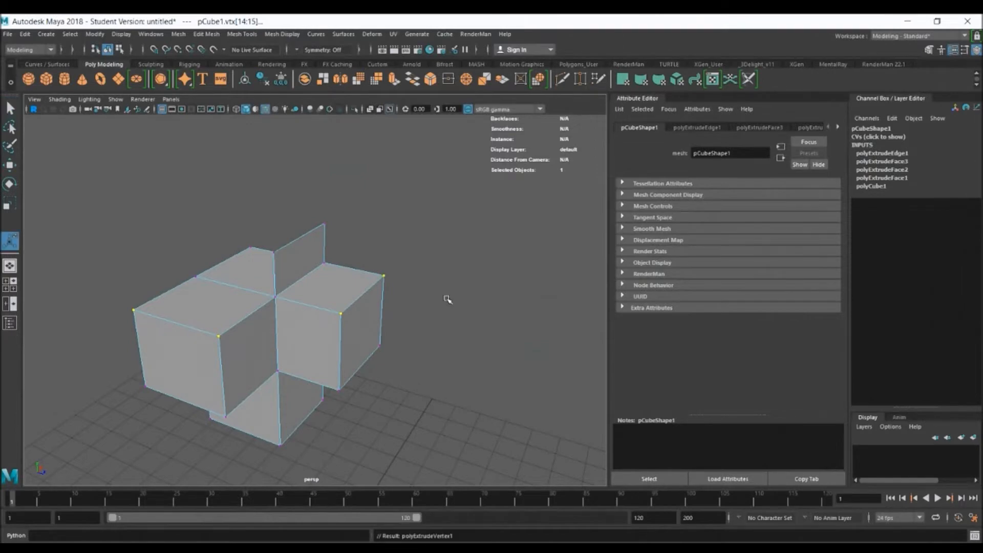
{"action": "key", "text": "ctrl+e"}
Examine the extruded vertex spikes and the block's underside from several angles
{"action": "left_click_drag", "start_coordinate": [390, 321], "coordinate": [331, 296], "text": "alt"}
{"action": "left_click_drag", "start_coordinate": [221, 325], "coordinate": [259, 272], "text": "alt"}
{"action": "right_click_drag", "start_coordinate": [260, 269], "coordinate": [254, 242]}
{"action": "left_click_drag", "start_coordinate": [253, 242], "coordinate": [351, 345], "text": "alt"}
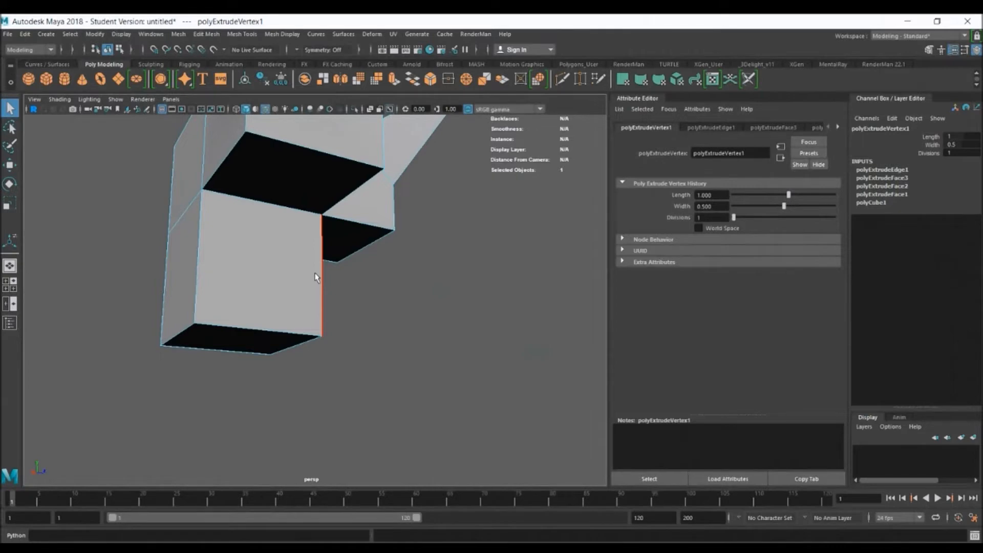
{"action": "left_click_drag", "start_coordinate": [433, 249], "coordinate": [393, 266], "text": "alt"}
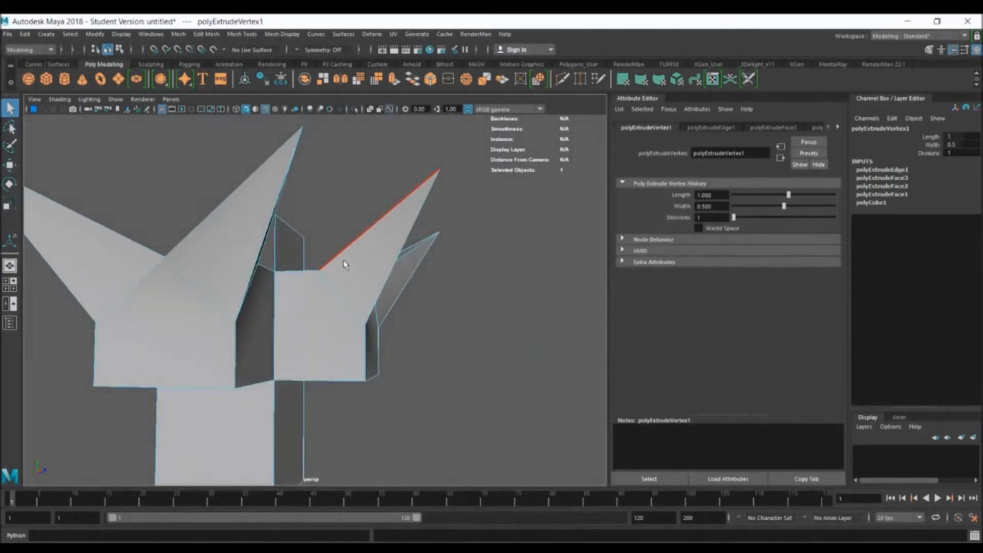
{"action": "left_click_drag", "start_coordinate": [328, 312], "coordinate": [262, 325], "text": "alt"}
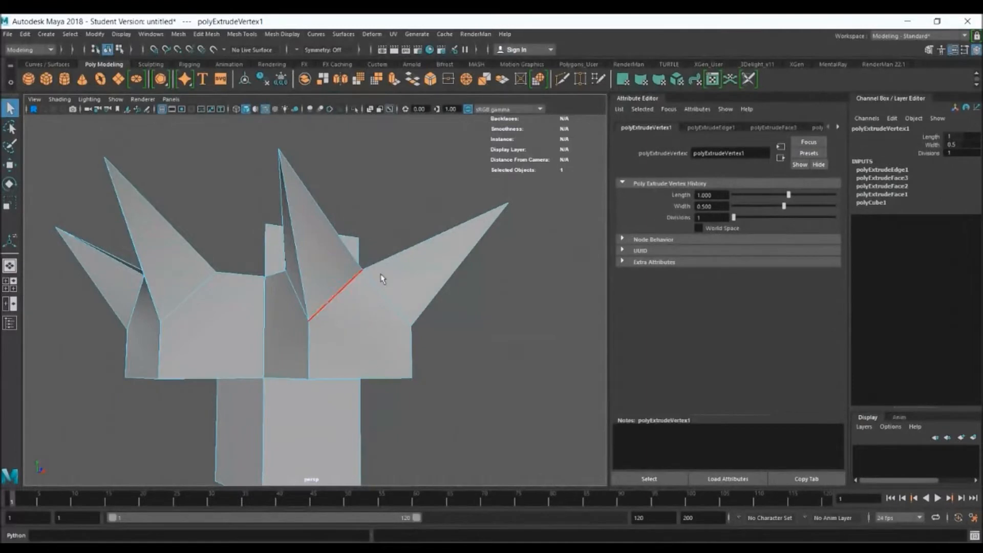
{"action": "left_click_drag", "start_coordinate": [484, 361], "coordinate": [377, 351], "text": "alt"}
{"action": "right_click_drag", "start_coordinate": [377, 275], "coordinate": [434, 260]}
Preview the extruded mesh smoothed, inspect its rounded spikes, and return it to the unsmoothed display
{"action": "left_click", "coordinate": [512, 309]}
{"action": "left_click_drag", "start_coordinate": [512, 310], "coordinate": [387, 175], "text": "alt"}
{"action": "left_click_drag", "start_coordinate": [332, 237], "coordinate": [347, 235], "text": "alt"}
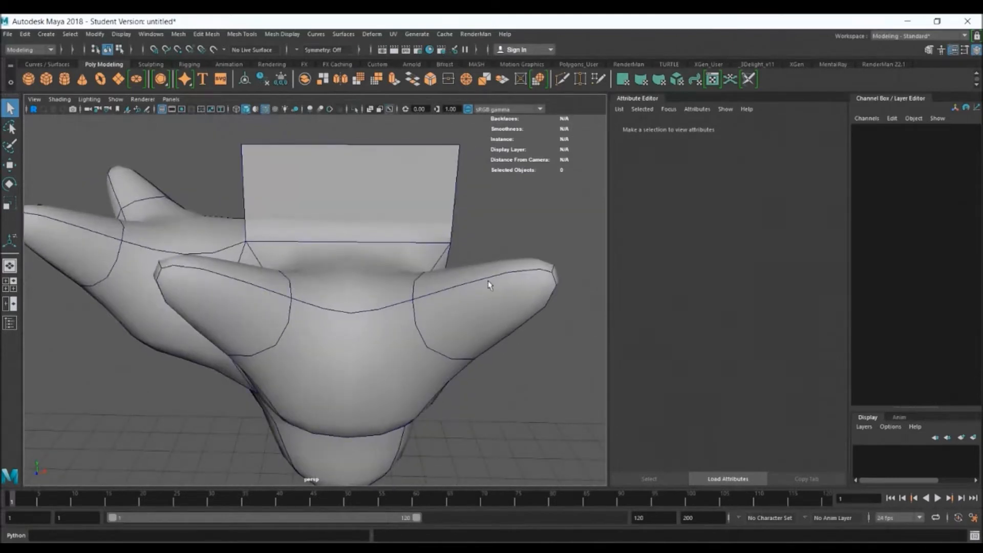
{"action": "left_click_drag", "start_coordinate": [150, 315], "coordinate": [235, 278], "text": "alt"}
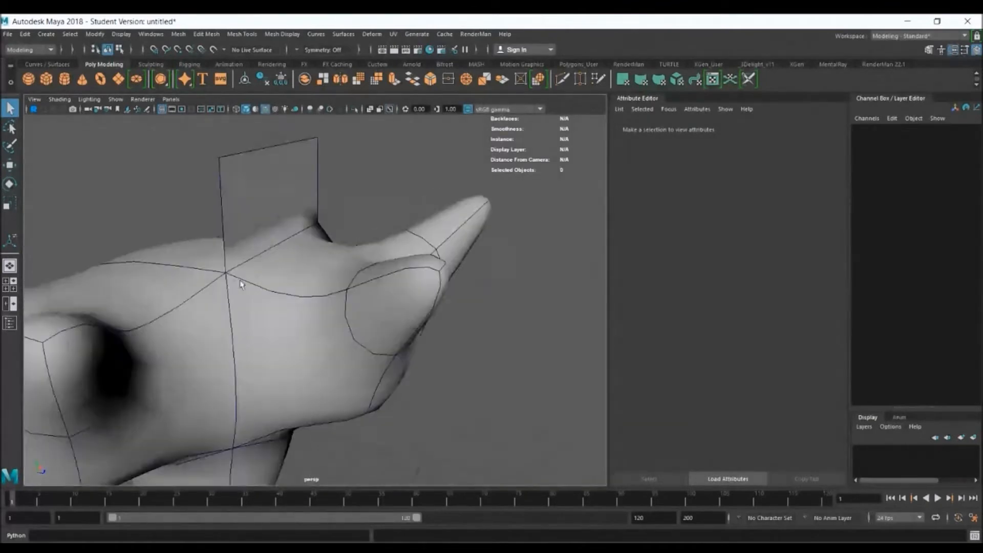
{"action": "left_click", "coordinate": [250, 286]}
{"action": "key", "text": "1"}
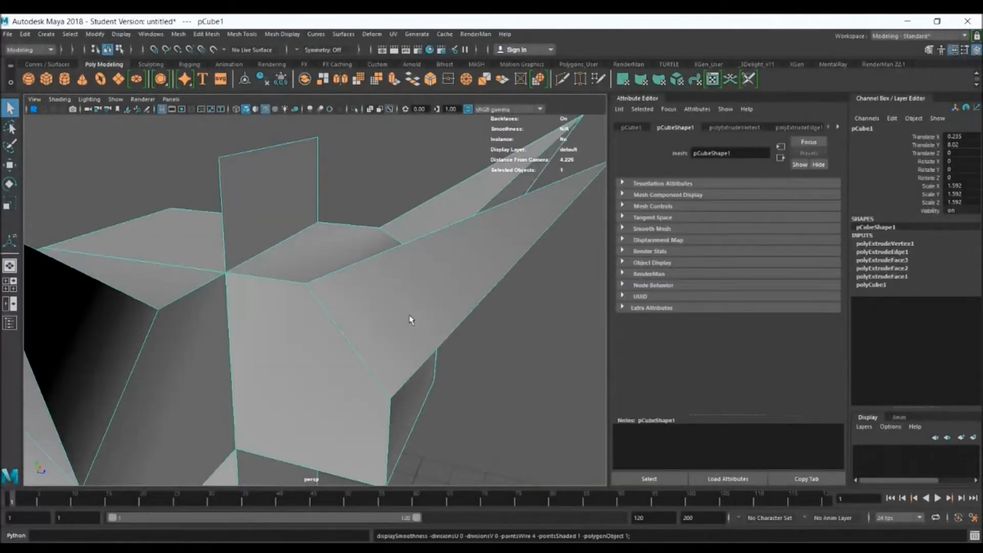
{"action": "right_click_drag", "start_coordinate": [410, 320], "coordinate": [219, 233], "text": "alt"}
{"action": "left_click_drag", "start_coordinate": [404, 322], "coordinate": [346, 322], "text": "alt"}
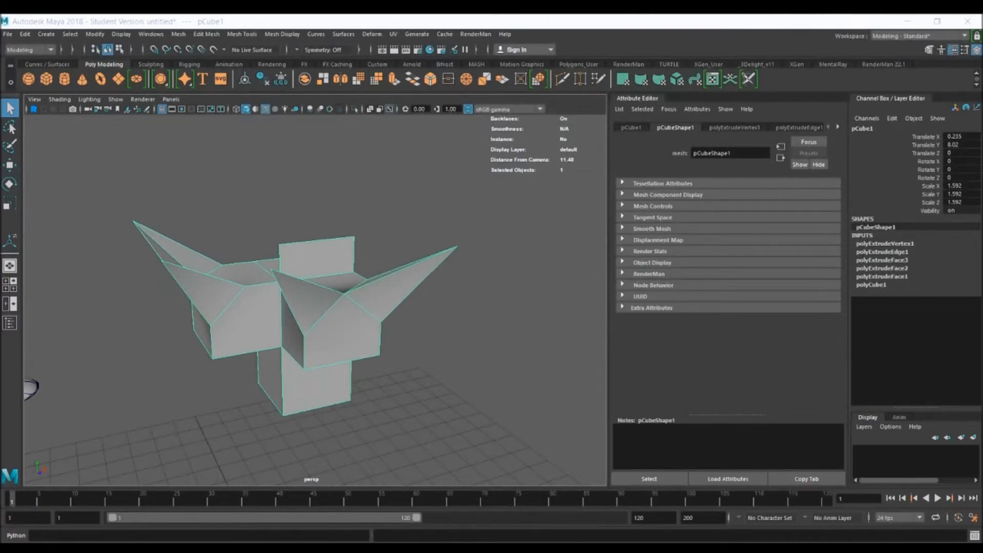
Select the finished dummy's chest piece and isolate it in the perspective view
{"action": "left_click", "coordinate": [449, 411]}
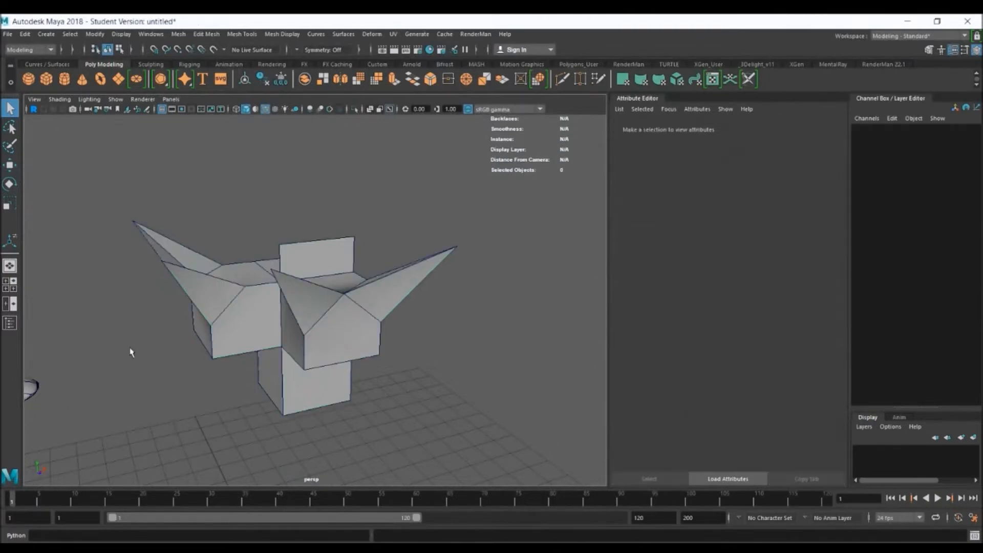
{"action": "left_click_drag", "start_coordinate": [130, 351], "coordinate": [325, 308], "text": "alt"}
{"action": "right_click_drag", "start_coordinate": [325, 307], "coordinate": [199, 270], "text": "alt"}
{"action": "left_click_drag", "start_coordinate": [388, 346], "coordinate": [361, 337], "text": "alt"}
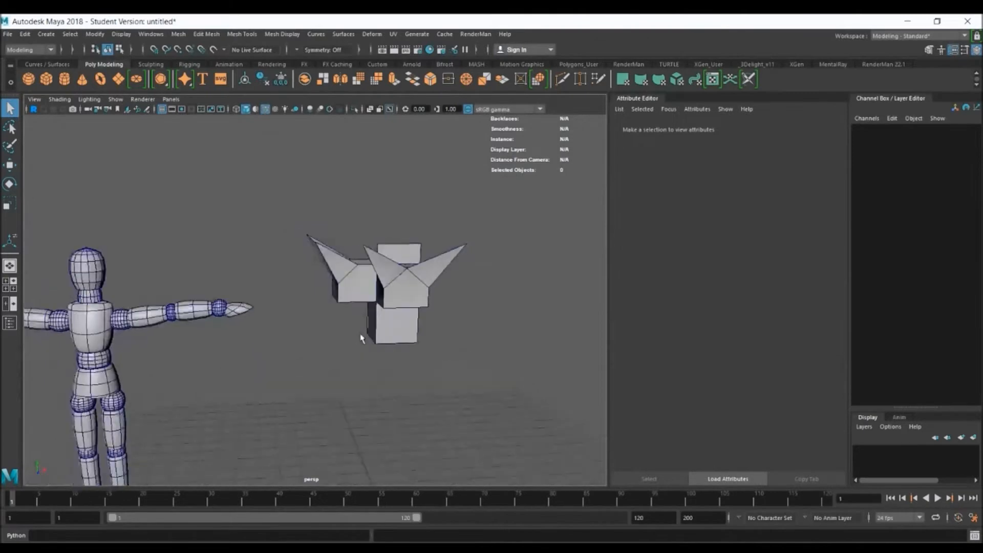
{"action": "left_click", "coordinate": [75, 323]}
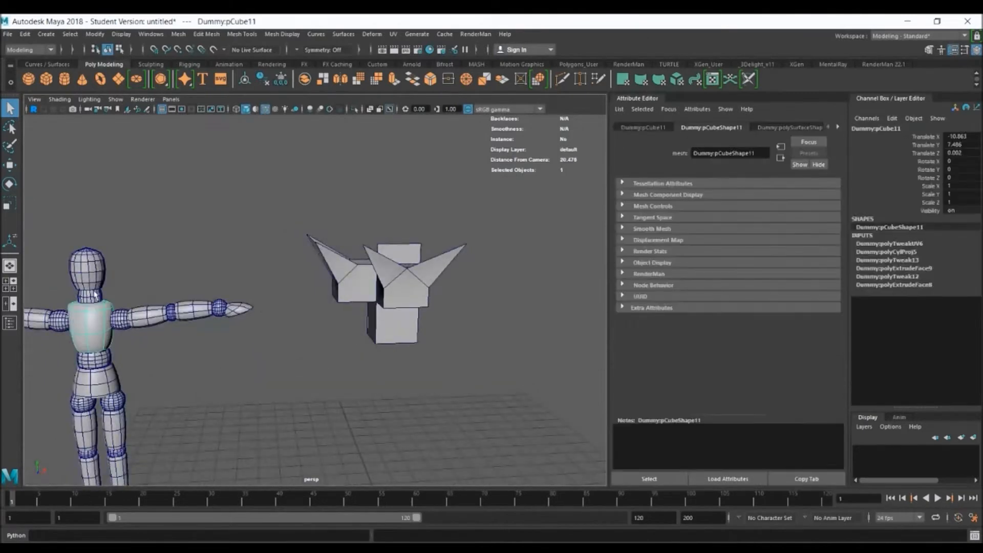
{"action": "key", "text": "f"}
{"action": "left_click_drag", "start_coordinate": [374, 300], "coordinate": [387, 344], "text": "alt"}
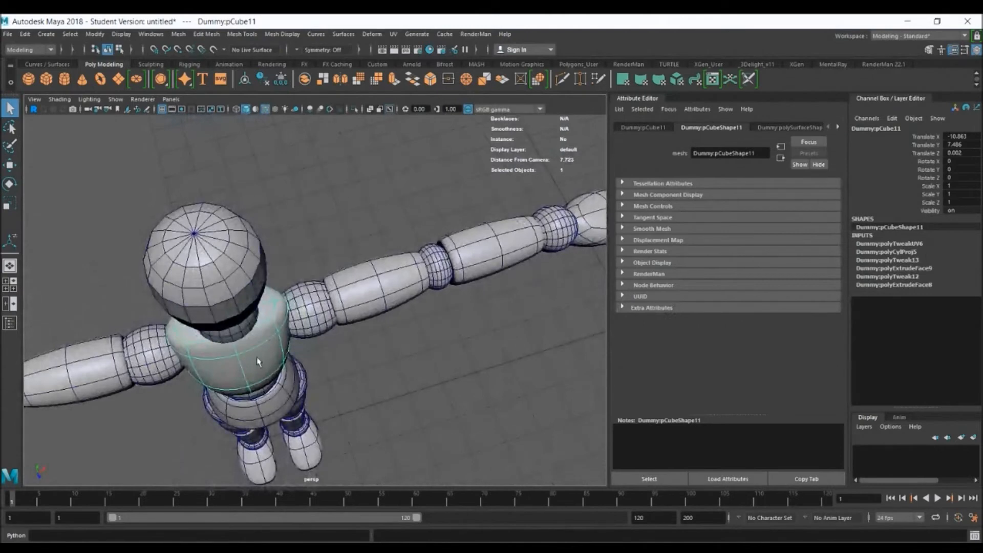
{"action": "key", "text": "ctrl+1"}
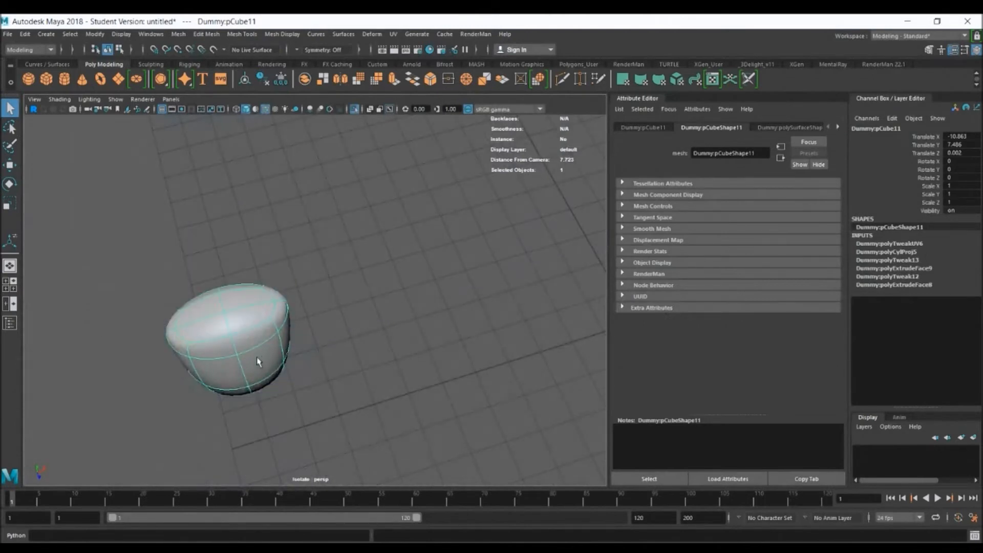
Examine the isolated chest's unsmoothed geometry, return it to the smoothed display and show the whole dummy again
{"action": "left_click_drag", "start_coordinate": [270, 342], "coordinate": [418, 229], "text": "alt"}
{"action": "key", "text": "1"}
{"action": "left_click", "coordinate": [450, 266]}
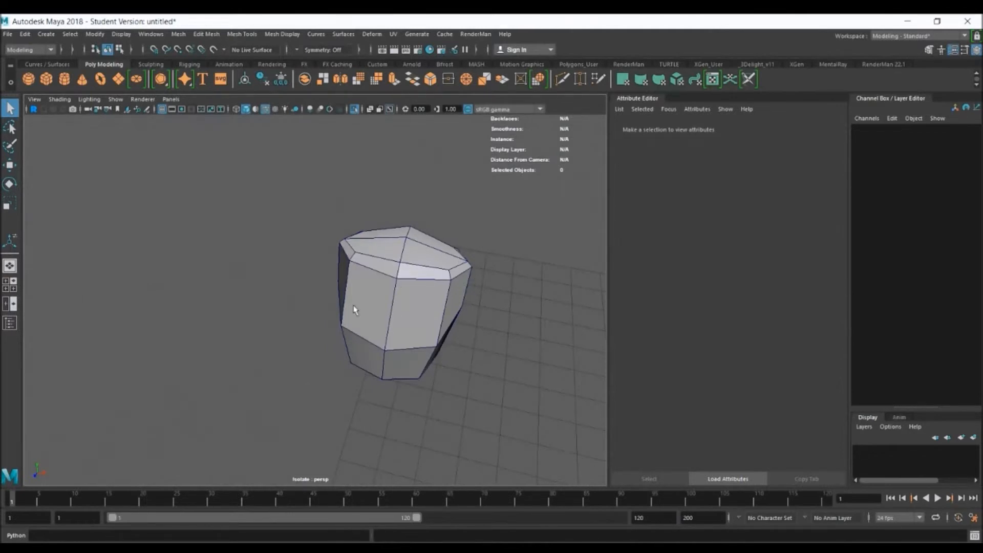
{"action": "mouse_move", "coordinate": [416, 280]}
{"action": "left_mouse_down", "text": "alt"}
{"action": "mouse_move", "coordinate": [481, 272]}
{"action": "mouse_move", "coordinate": [404, 272]}
{"action": "left_mouse_up", "text": "alt"}
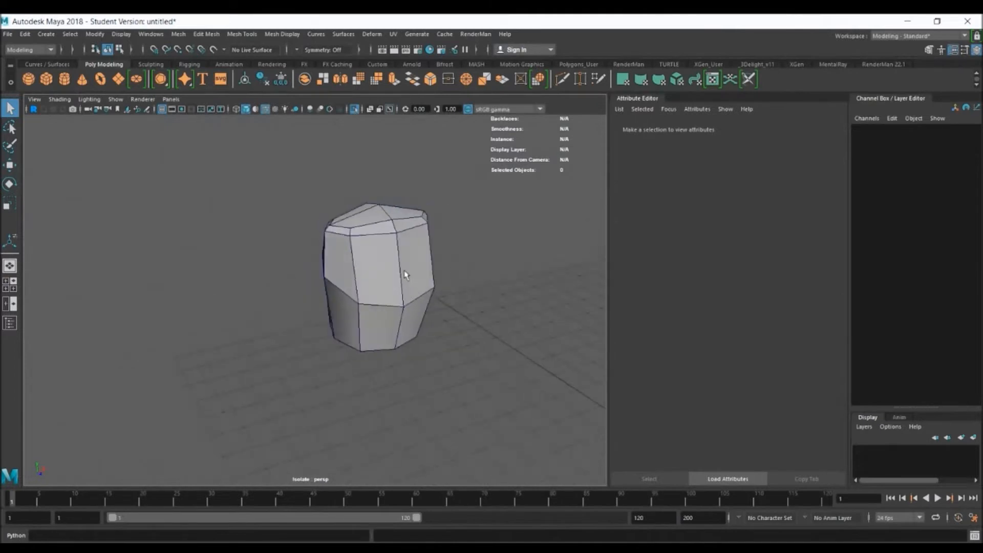
{"action": "left_click", "coordinate": [405, 275]}
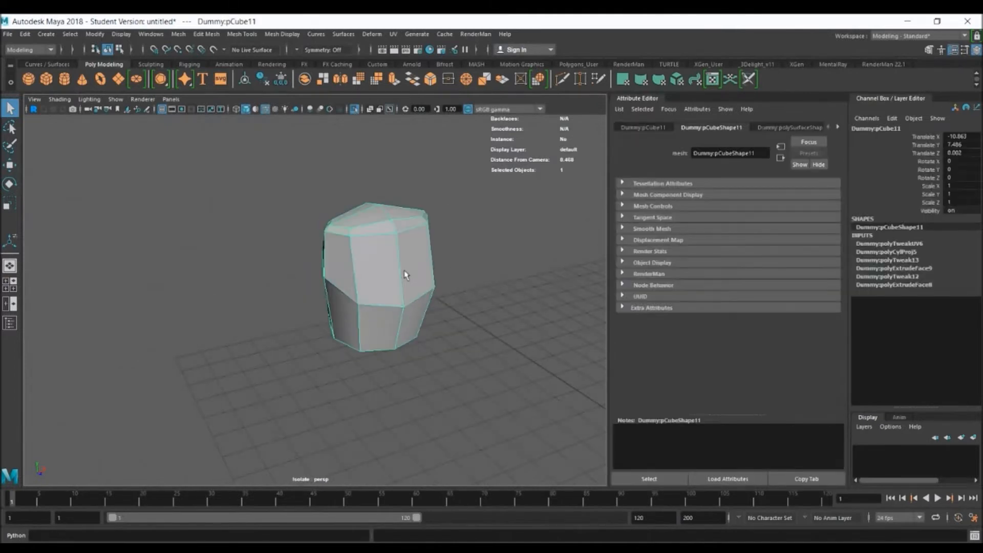
{"action": "key", "text": "3"}
{"action": "key", "text": "ctrl+1"}
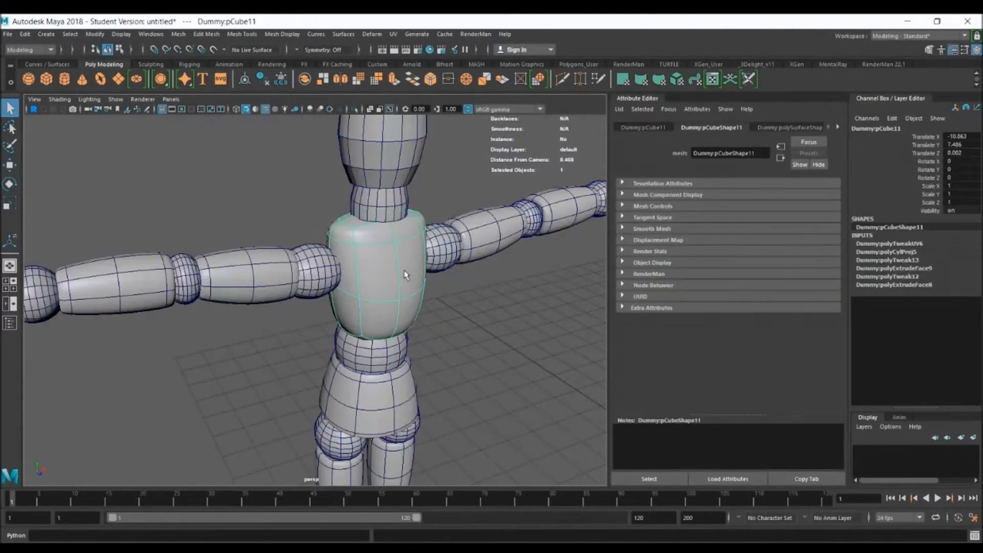
{"action": "left_click", "coordinate": [461, 292]}
Create a new polygon cube and raise it to Translate Y 3.595
{"action": "left_click", "coordinate": [47, 85]}
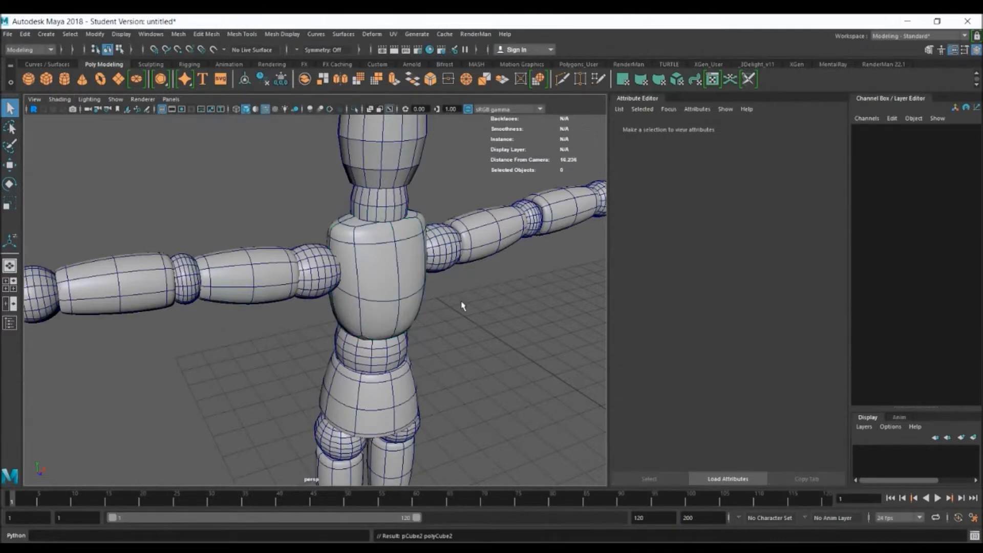
{"action": "scroll", "coordinate": [461, 305], "scroll_direction": "down", "scroll_amount": 8}
{"action": "left_click_drag", "start_coordinate": [460, 305], "coordinate": [509, 388], "text": "alt"}
{"action": "key", "text": "w"}
{"action": "left_click_drag", "start_coordinate": [553, 425], "coordinate": [455, 306], "text": "alt"}
{"action": "key", "text": "r"}
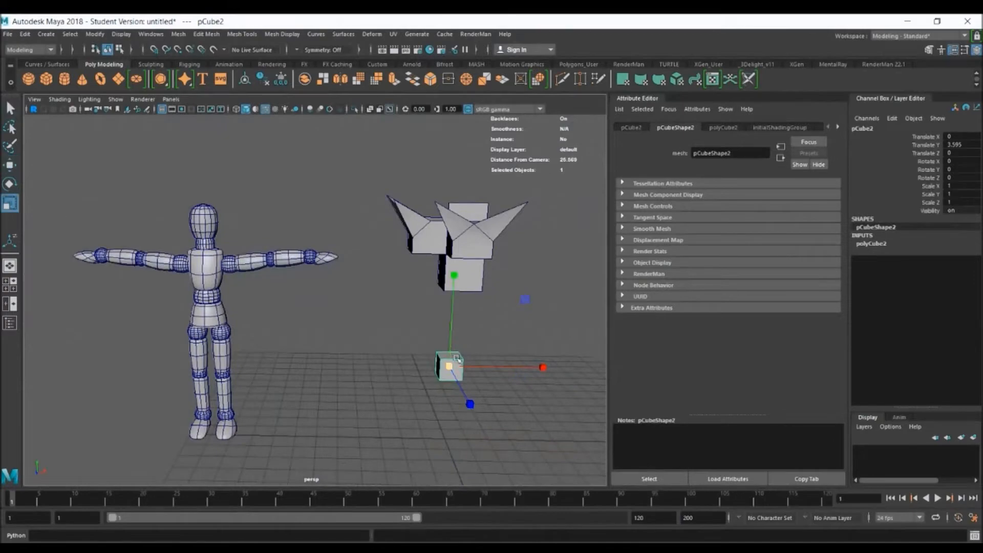
In the front view, move the extruded demonstration cube sideways, clear of the reference image
{"action": "key", "text": "space"}
{"action": "key", "text": "space"}
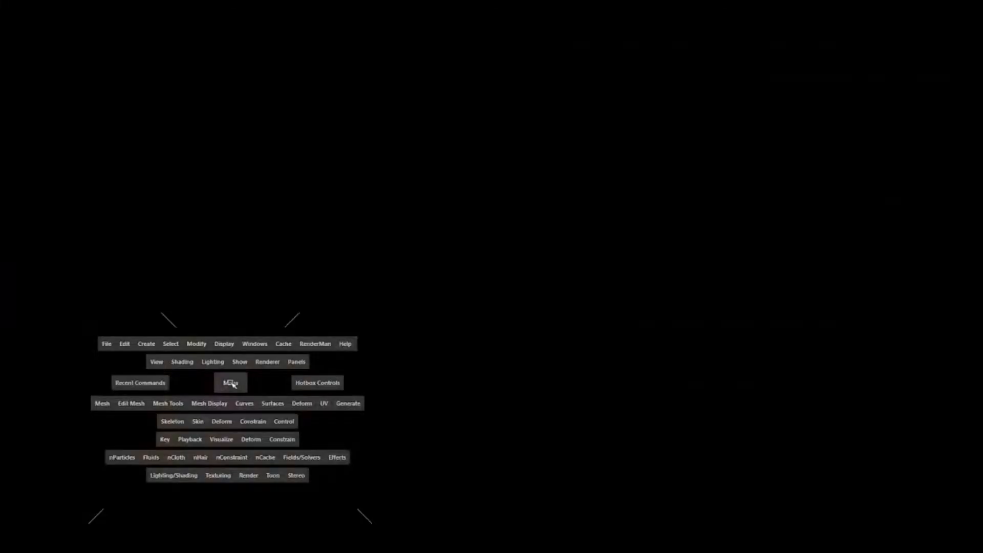
{"action": "left_click", "coordinate": [324, 295]}
{"action": "key", "text": "w"}
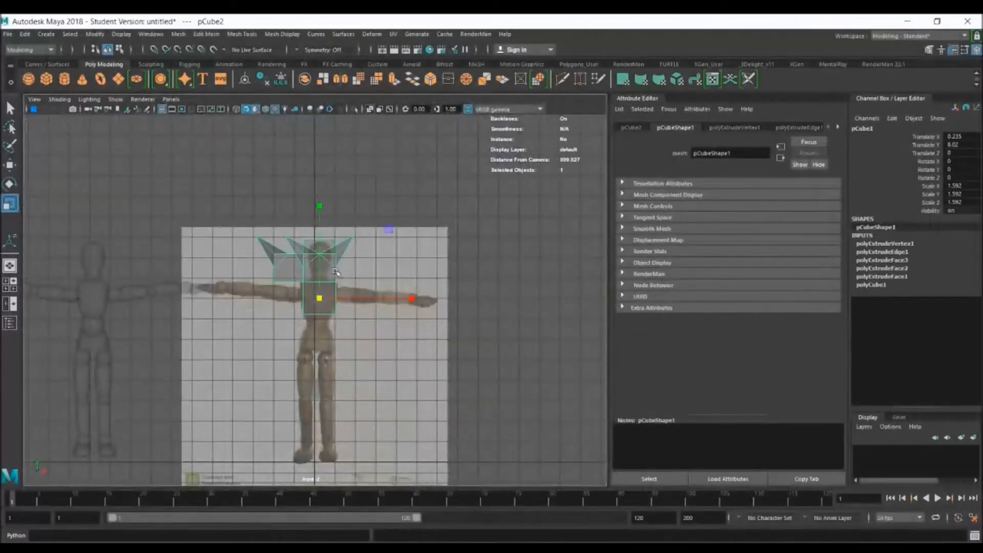
{"action": "left_click_drag", "start_coordinate": [339, 297], "coordinate": [538, 298]}
Fit the new cube over the reference chest at Translate X 0.201, Y 8.041, scaled to 1.319, 1.597 and 1.319
{"action": "left_click_drag", "start_coordinate": [290, 345], "coordinate": [328, 288]}
{"action": "key", "text": "r"}
{"action": "left_click_drag", "start_coordinate": [319, 206], "coordinate": [320, 189]}
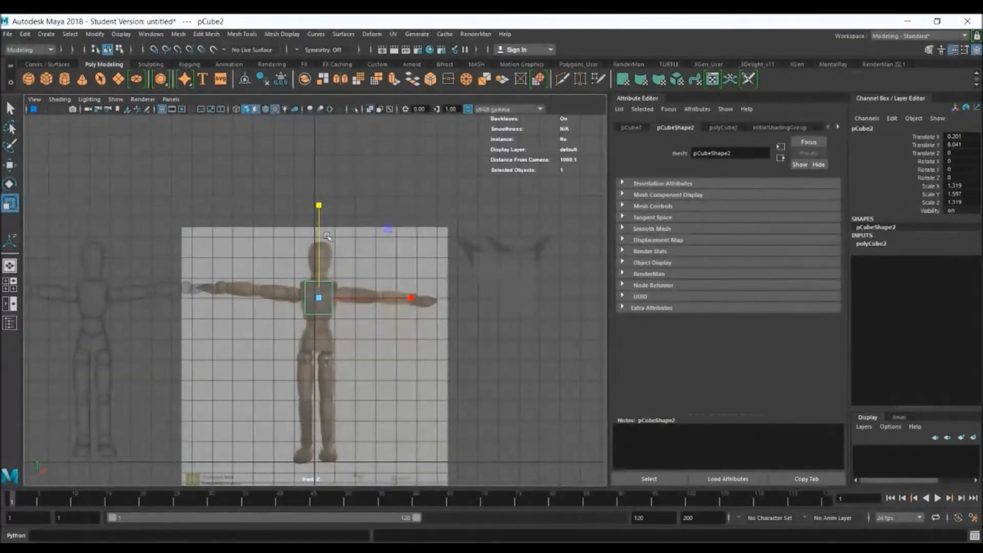
{"action": "scroll", "coordinate": [410, 362], "scroll_direction": "up", "scroll_amount": 5}
{"action": "key", "text": "q"}
{"action": "middle_click_drag", "start_coordinate": [436, 316], "coordinate": [414, 333], "text": "alt"}
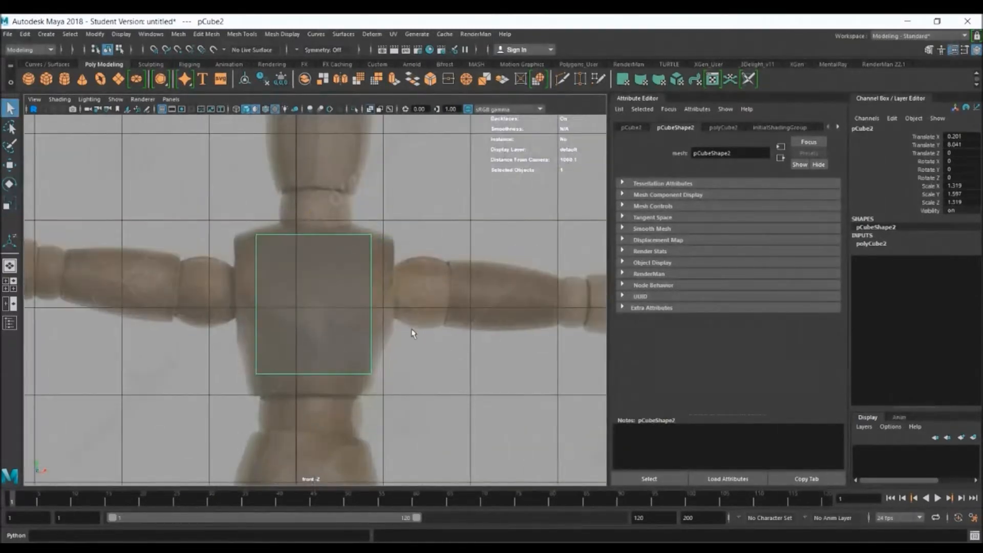
Examine the finished dummy's torso in perspective from several angles for comparison with the new cube
{"action": "key", "text": "space"}
{"action": "key", "text": "space"}
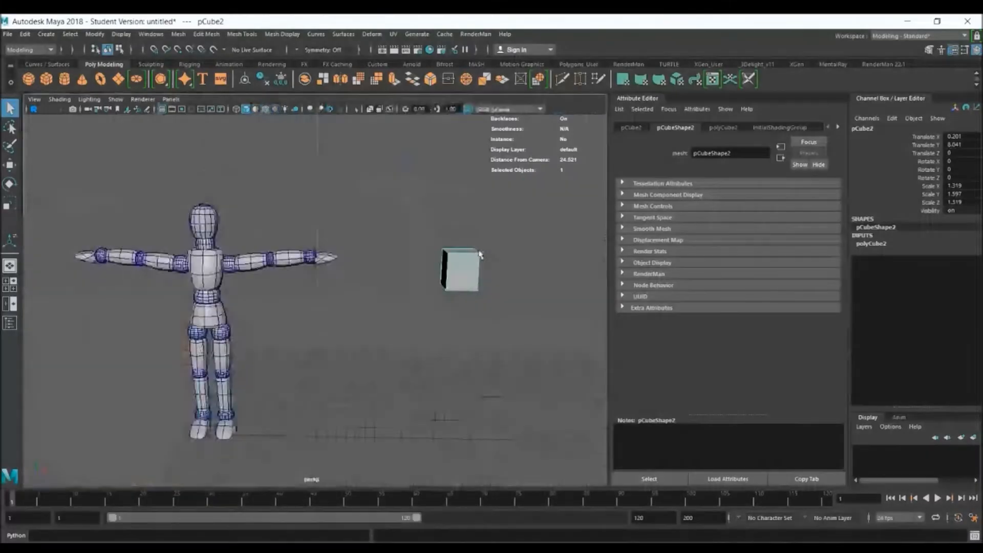
{"action": "scroll", "coordinate": [335, 242], "scroll_direction": "up", "scroll_amount": 3}
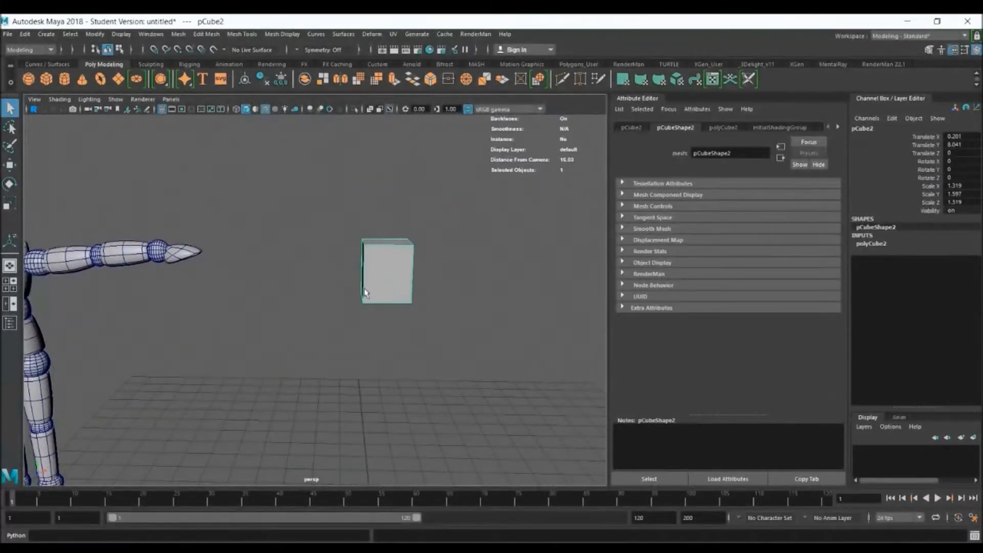
{"action": "middle_click_drag", "start_coordinate": [258, 315], "coordinate": [578, 303], "text": "alt"}
{"action": "right_click_drag", "start_coordinate": [312, 230], "coordinate": [512, 290], "text": "alt"}
{"action": "left_click_drag", "start_coordinate": [356, 208], "coordinate": [375, 207], "text": "alt"}
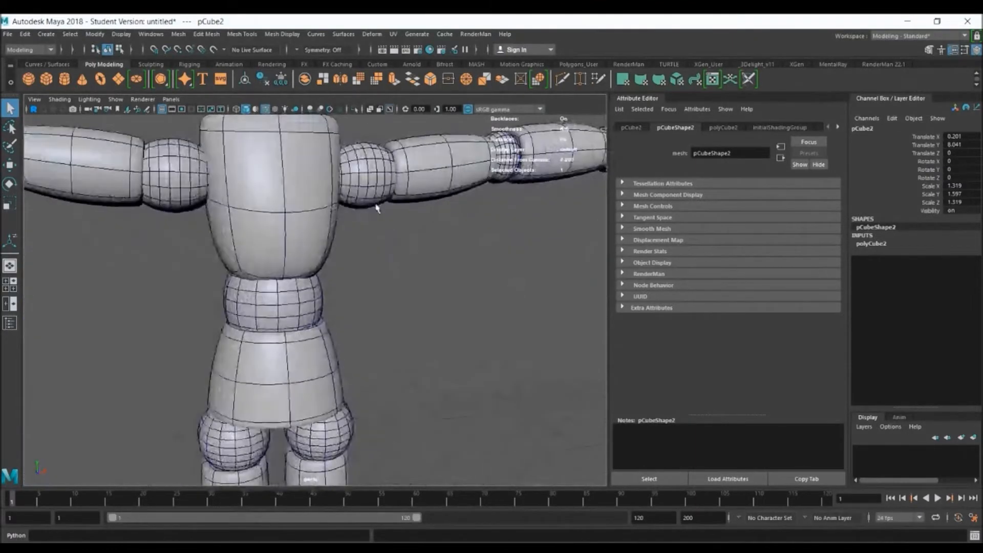
{"action": "mouse_move", "coordinate": [273, 205]}
{"action": "left_mouse_down", "text": "alt"}
{"action": "mouse_move", "coordinate": [239, 221]}
{"action": "mouse_move", "coordinate": [283, 197]}
{"action": "left_mouse_up", "text": "alt"}
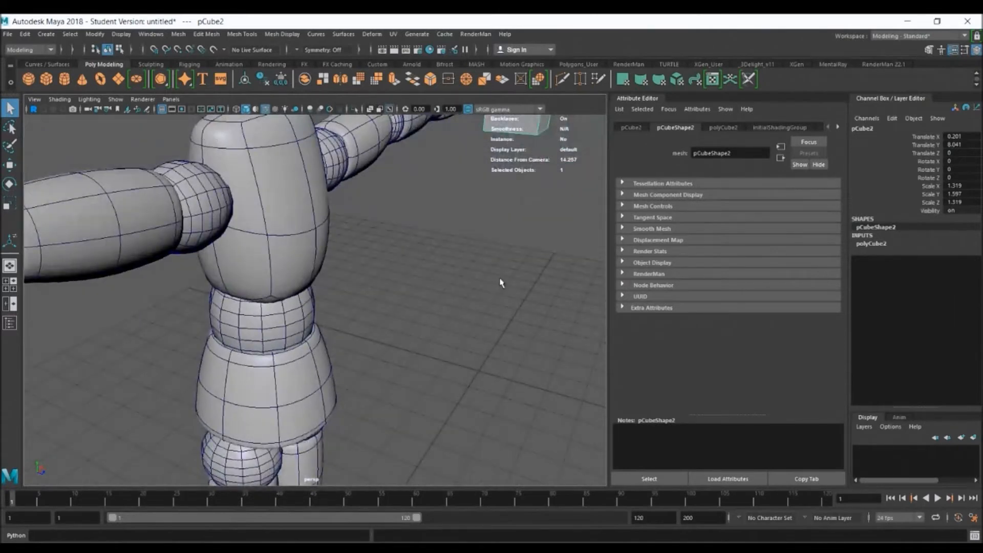
{"action": "left_click_drag", "start_coordinate": [499, 280], "coordinate": [467, 274], "text": "alt"}
{"action": "middle_click_drag", "start_coordinate": [486, 270], "coordinate": [195, 352], "text": "alt"}
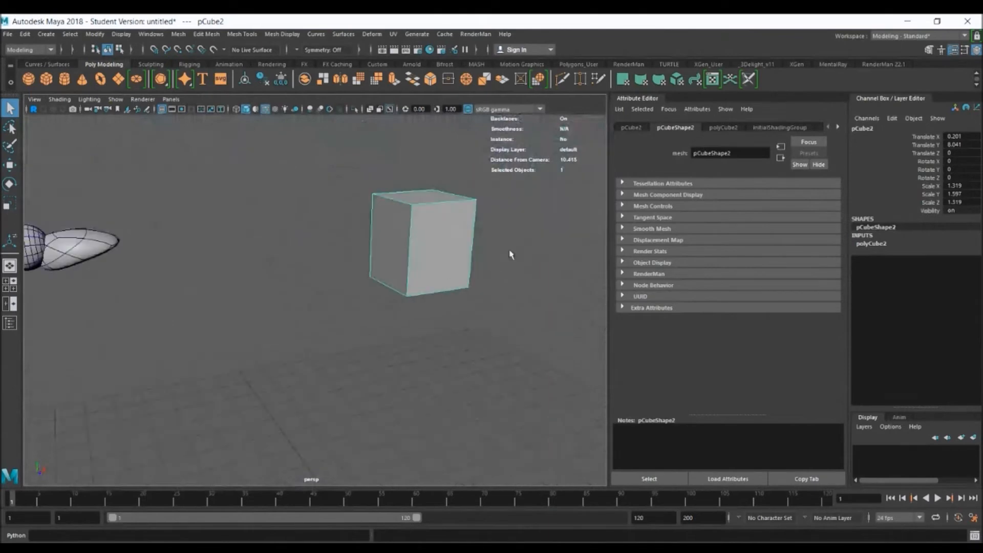
Open the Insert Edge Loop tool's settings for the new chest cube
{"action": "middle_click_drag", "start_coordinate": [509, 254], "coordinate": [385, 281], "text": "alt"}
{"action": "right_click_drag", "start_coordinate": [324, 235], "coordinate": [499, 229], "text": "alt"}
{"action": "middle_click_drag", "start_coordinate": [499, 229], "coordinate": [451, 312], "text": "alt"}
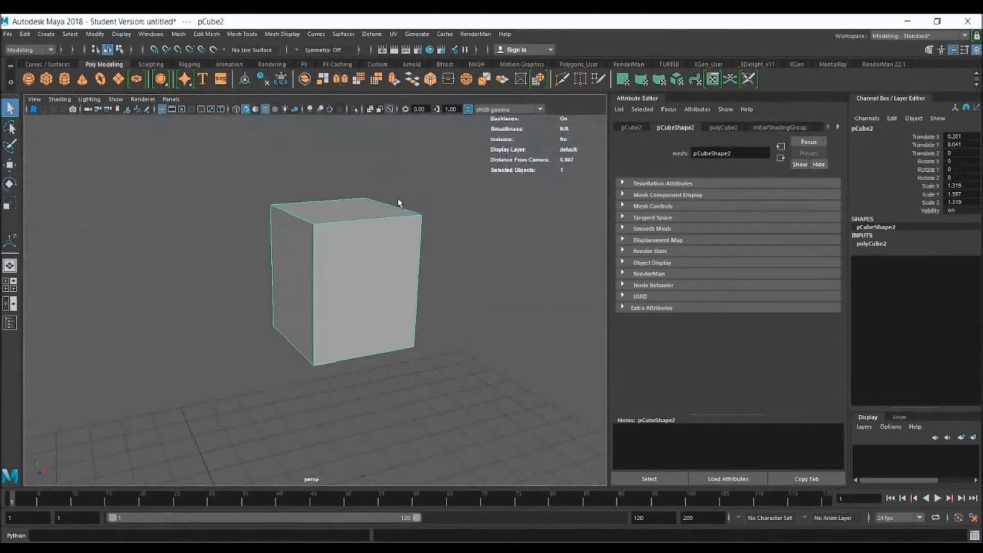
{"action": "left_click", "coordinate": [252, 34]}
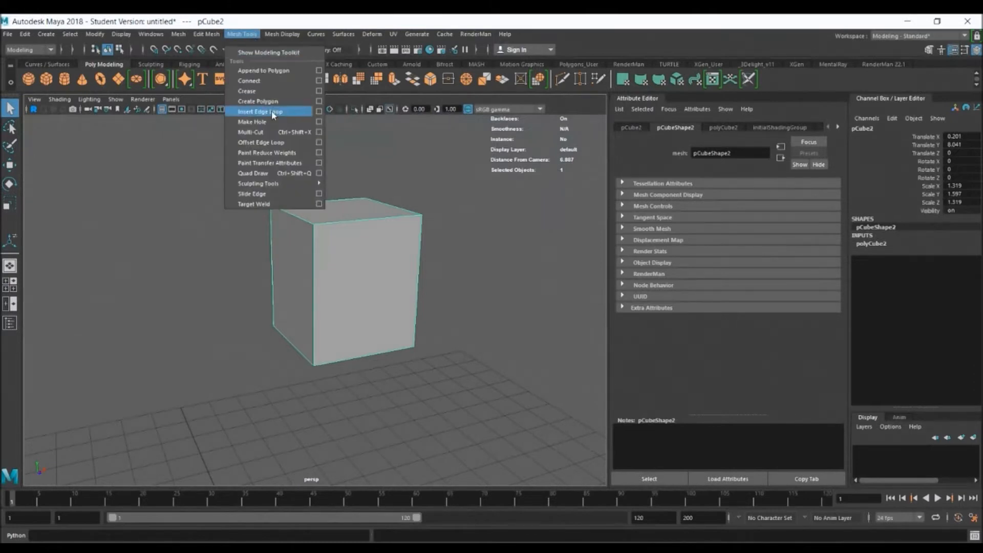
{"action": "left_click", "coordinate": [319, 111]}
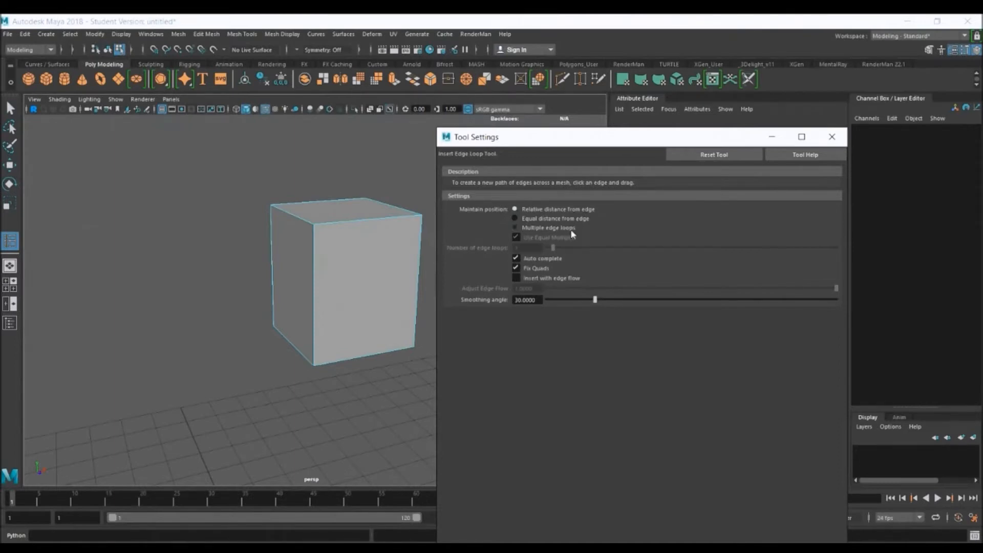
Try to insert a horizontal edge loop near the cube's base using relative distance from edge
{"action": "mouse_move", "coordinate": [316, 288]}
{"action": "left_mouse_down", "text": "alt"}
{"action": "mouse_move", "coordinate": [336, 281]}
{"action": "mouse_move", "coordinate": [334, 290]}
{"action": "left_mouse_up", "text": "alt"}
{"action": "left_click", "coordinate": [266, 285]}
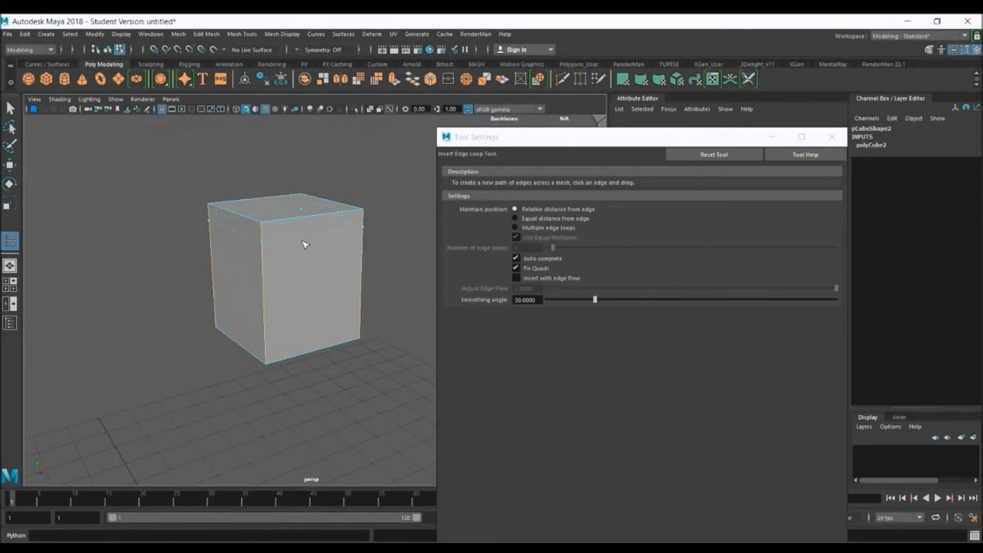
{"action": "left_click", "coordinate": [309, 345]}
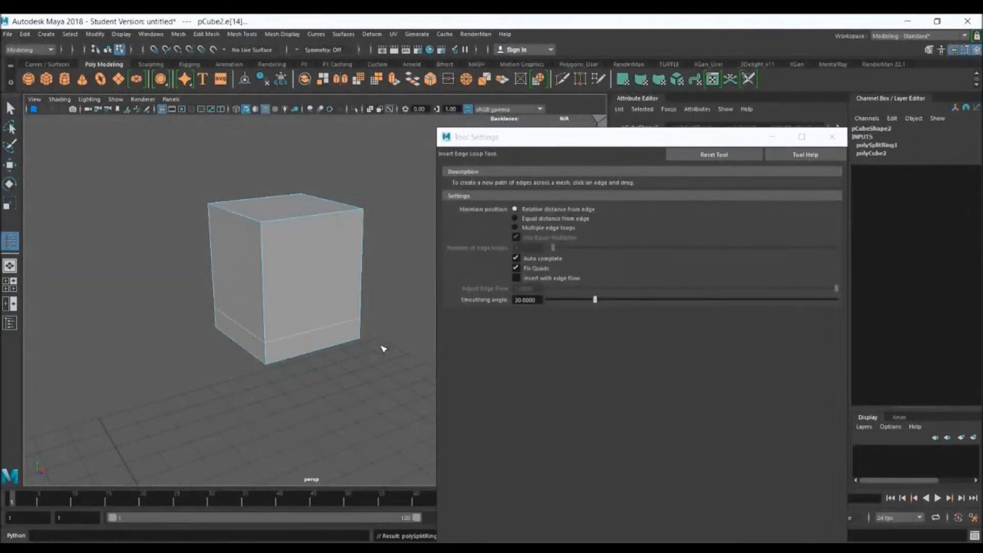
{"action": "left_click_drag", "start_coordinate": [377, 344], "coordinate": [328, 344], "text": "alt"}
{"action": "key", "text": "ctrl+z"}
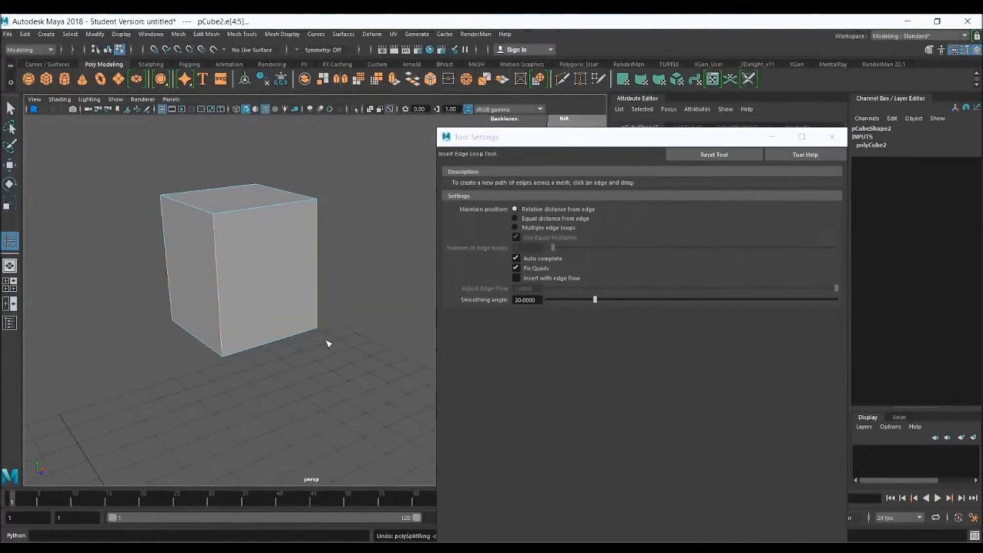
Set the tool to multiple edge loops with 1 loop and insert a horizontal loop around the cube's middle
{"action": "left_click", "coordinate": [563, 230]}
{"action": "type", "text": "6"}
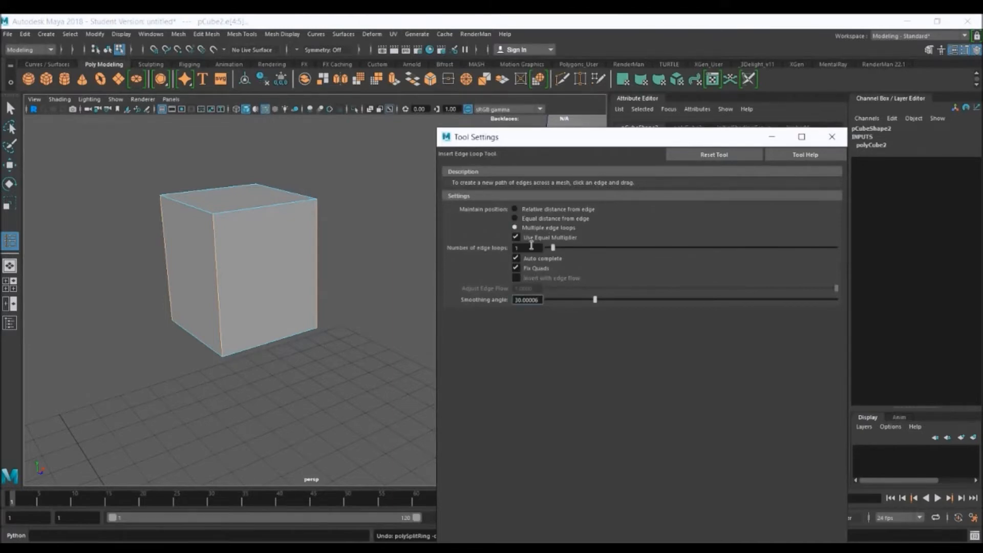
{"action": "left_click", "coordinate": [531, 250]}
{"action": "left_click_drag", "start_coordinate": [229, 285], "coordinate": [244, 286], "text": "alt"}
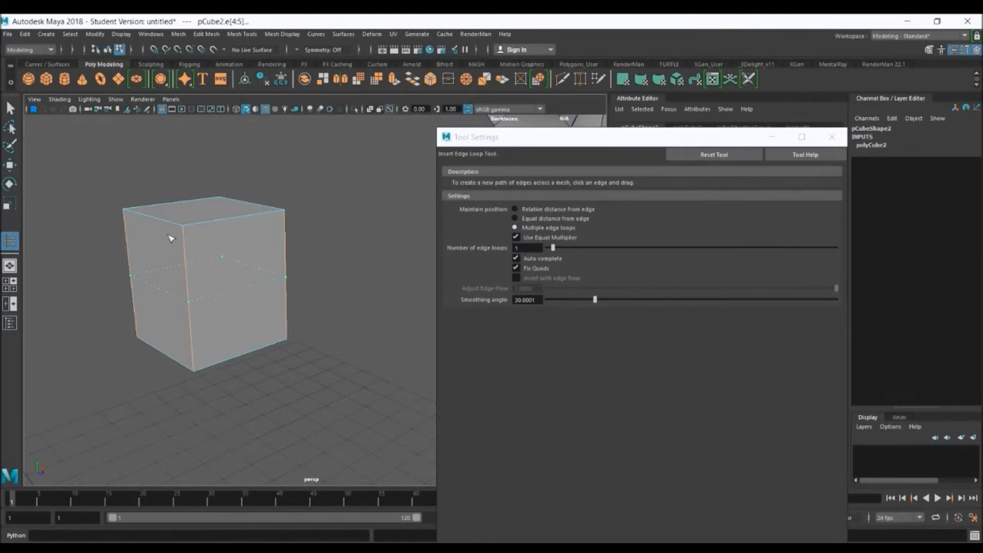
{"action": "left_click", "coordinate": [212, 352]}
{"action": "left_click_drag", "start_coordinate": [301, 373], "coordinate": [251, 274], "text": "alt"}
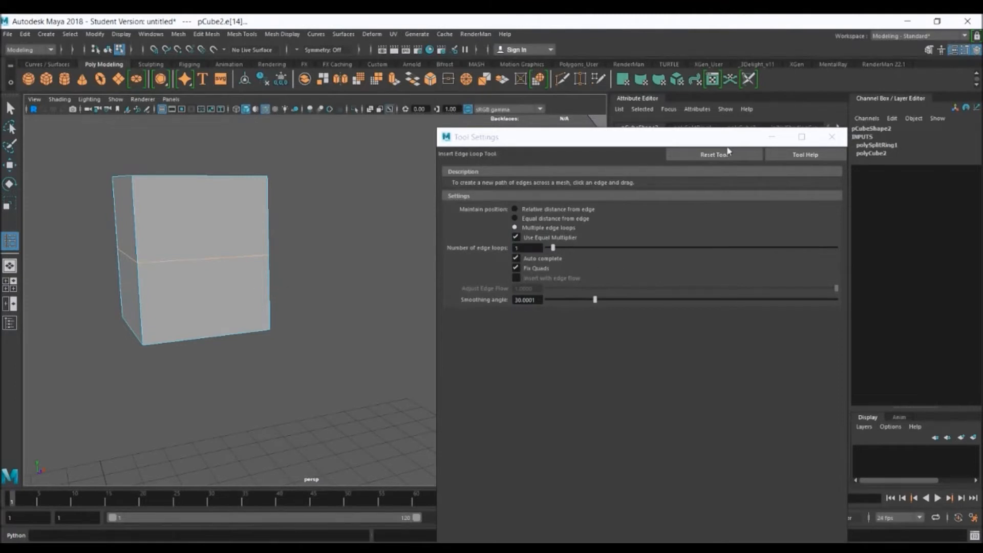
{"action": "left_click", "coordinate": [831, 137]}
Scale the middle horizontal edge loop outward so the cube's sides bulge
{"action": "left_click_drag", "start_coordinate": [393, 309], "coordinate": [330, 312], "text": "alt"}
{"action": "key", "text": "r"}
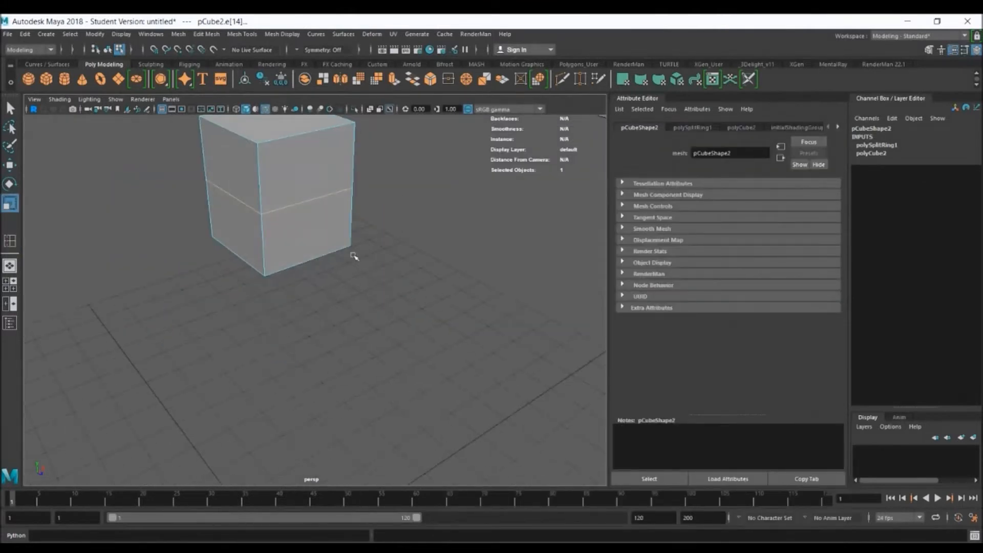
{"action": "middle_click_drag", "start_coordinate": [276, 180], "coordinate": [321, 250], "text": "alt"}
{"action": "left_click_drag", "start_coordinate": [321, 250], "coordinate": [336, 250]}
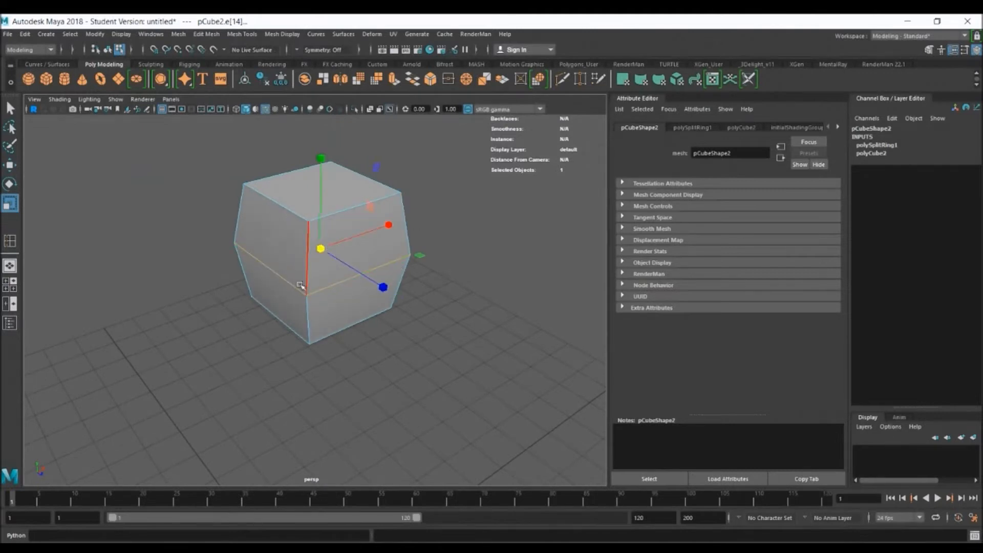
Insert a vertical edge loop through the middle of the front face and scale it outward from front to back
{"action": "left_click", "coordinate": [11, 241]}
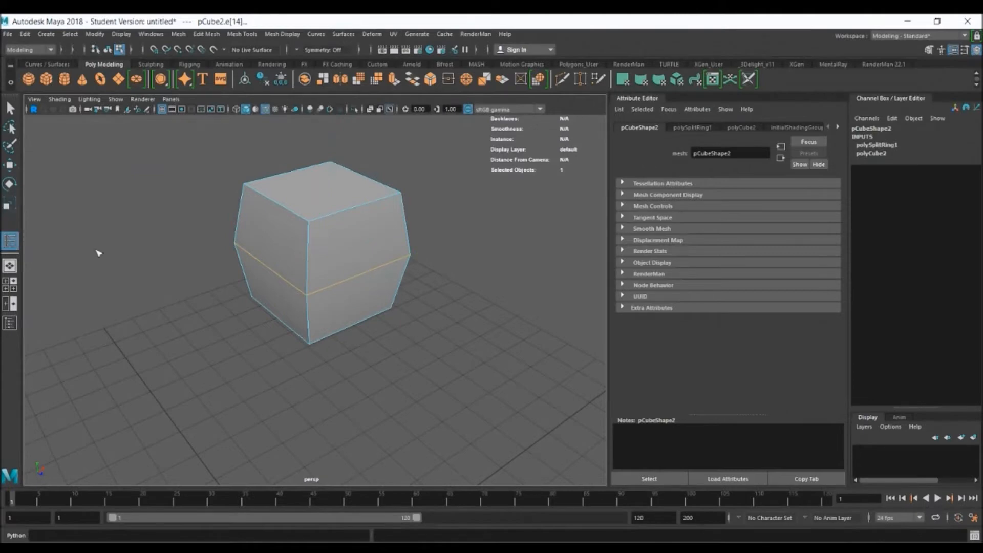
{"action": "left_click", "coordinate": [356, 206]}
{"action": "key", "text": "r"}
{"action": "left_click_drag", "start_coordinate": [304, 276], "coordinate": [346, 268], "text": "alt"}
Insert a vertical edge loop through the middle of the side faces and scale it outward along X
{"action": "left_click", "coordinate": [10, 241]}
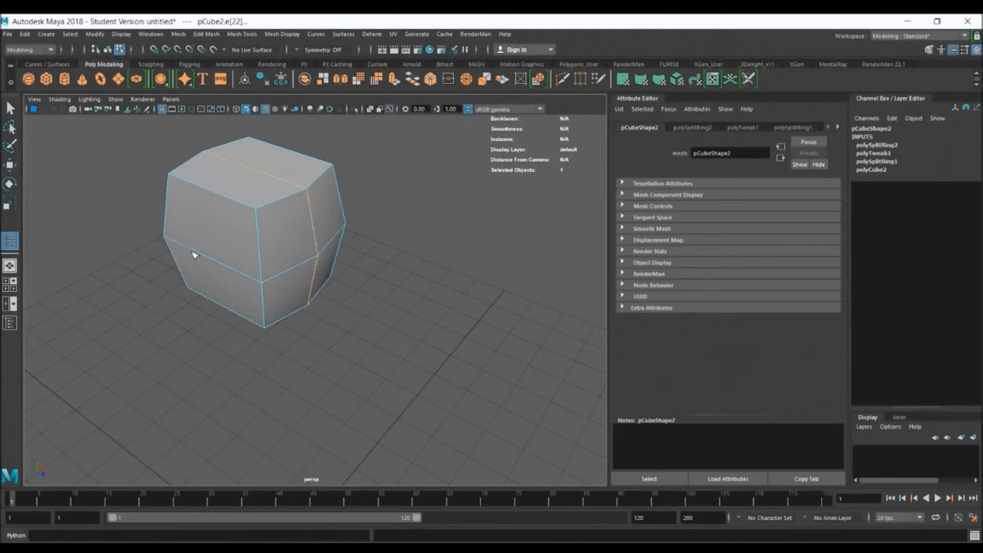
{"action": "left_click", "coordinate": [207, 258]}
{"action": "key", "text": "r"}
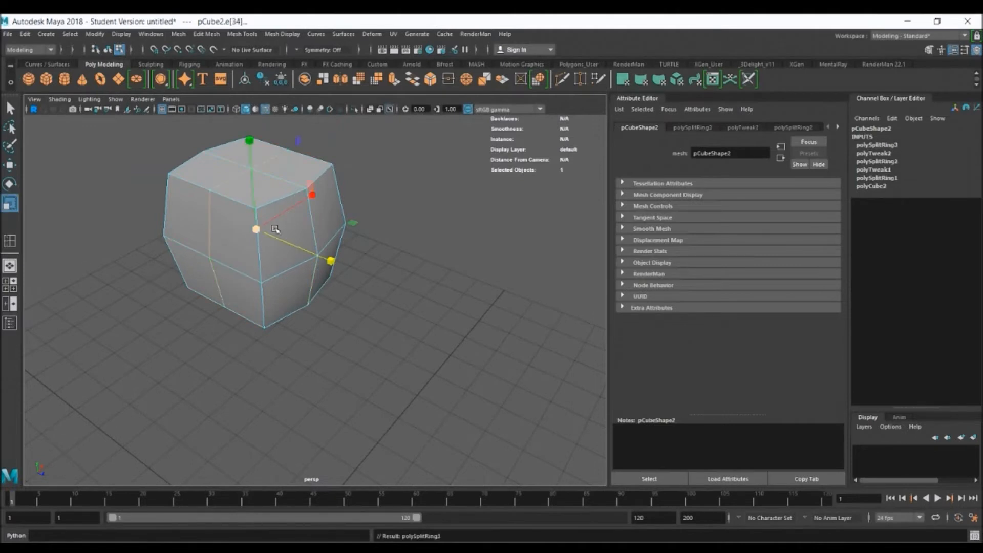
{"action": "left_click_drag", "start_coordinate": [312, 195], "coordinate": [335, 191]}
Display the chest mesh smoothed and check its rounded shape from around the model
{"action": "left_click_drag", "start_coordinate": [466, 306], "coordinate": [393, 290], "text": "alt"}
{"action": "middle_click_drag", "start_coordinate": [446, 357], "coordinate": [368, 349], "text": "alt"}
{"action": "key", "text": "3"}
{"action": "middle_click_drag", "start_coordinate": [454, 392], "coordinate": [312, 277], "text": "alt"}
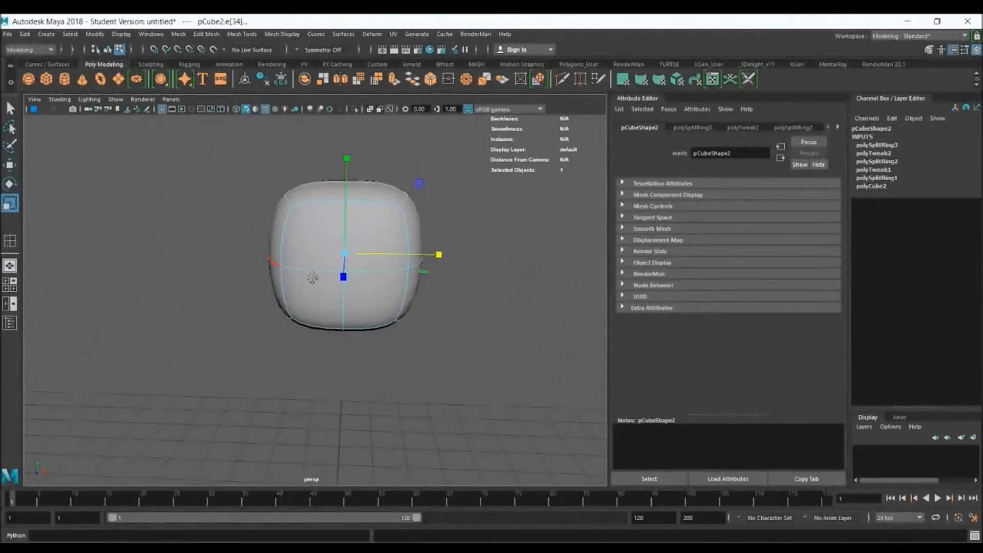
Examine the chest mesh from several sides, including from above, and switch it back to unsmoothed display
{"action": "left_click_drag", "start_coordinate": [476, 324], "coordinate": [380, 325], "text": "alt"}
{"action": "middle_click_drag", "start_coordinate": [404, 335], "coordinate": [272, 318], "text": "alt"}
{"action": "left_click_drag", "start_coordinate": [416, 336], "coordinate": [444, 361], "text": "alt"}
{"action": "scroll", "coordinate": [444, 361], "scroll_direction": "down", "scroll_amount": 3}
{"action": "key", "text": "q"}
{"action": "left_click_drag", "start_coordinate": [380, 296], "coordinate": [397, 295], "text": "alt"}
{"action": "key", "text": "1"}
{"action": "left_click_drag", "start_coordinate": [391, 259], "coordinate": [394, 219], "text": "alt"}
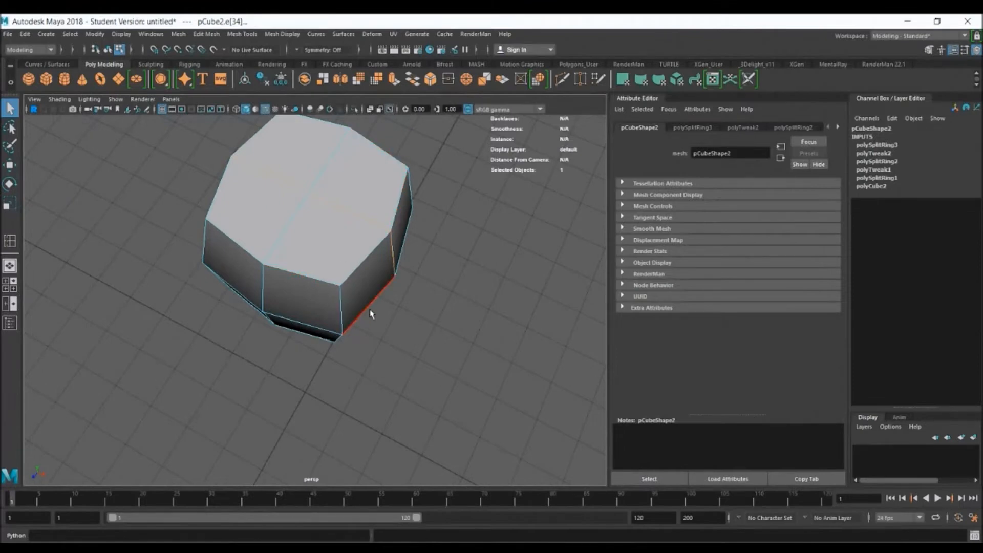
{"action": "left_click_drag", "start_coordinate": [380, 344], "coordinate": [405, 349], "text": "alt"}
In the front view, move the chest's bottom vertices down and scale them inward to follow the reference's taper towards the waist
{"action": "key", "text": "space"}
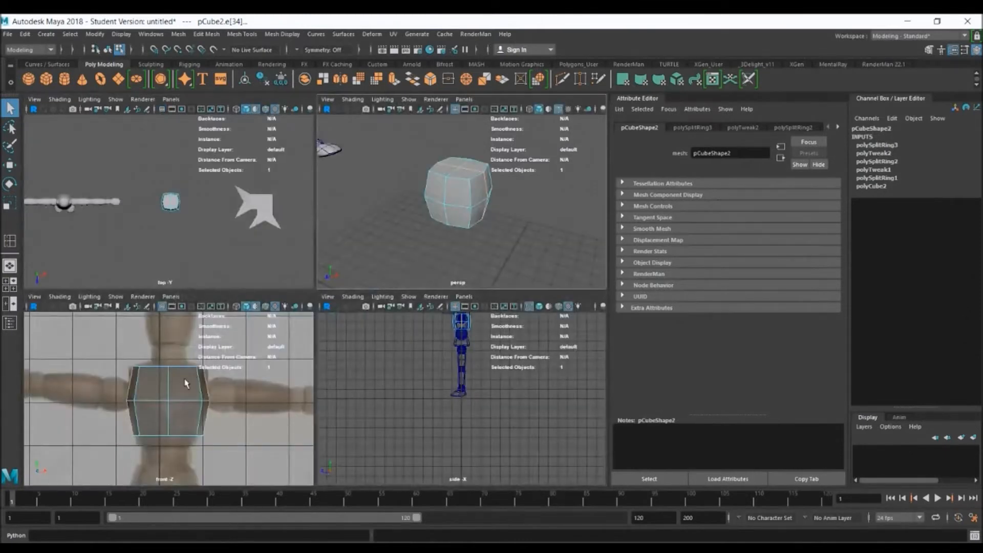
{"action": "key", "text": "space"}
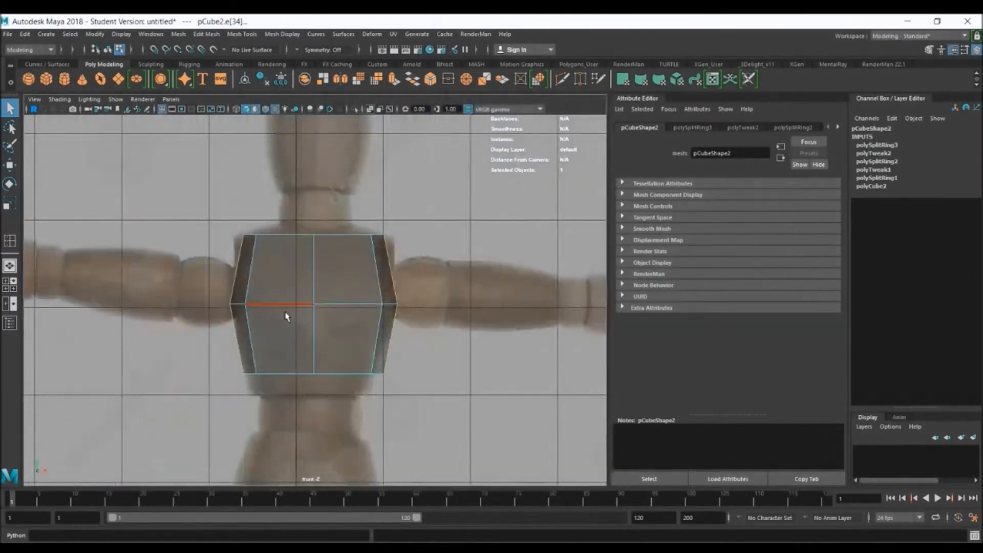
{"action": "right_click_drag", "start_coordinate": [305, 330], "coordinate": [257, 267]}
{"action": "left_click_drag", "start_coordinate": [441, 402], "coordinate": [241, 356]}
{"action": "key", "text": "w"}
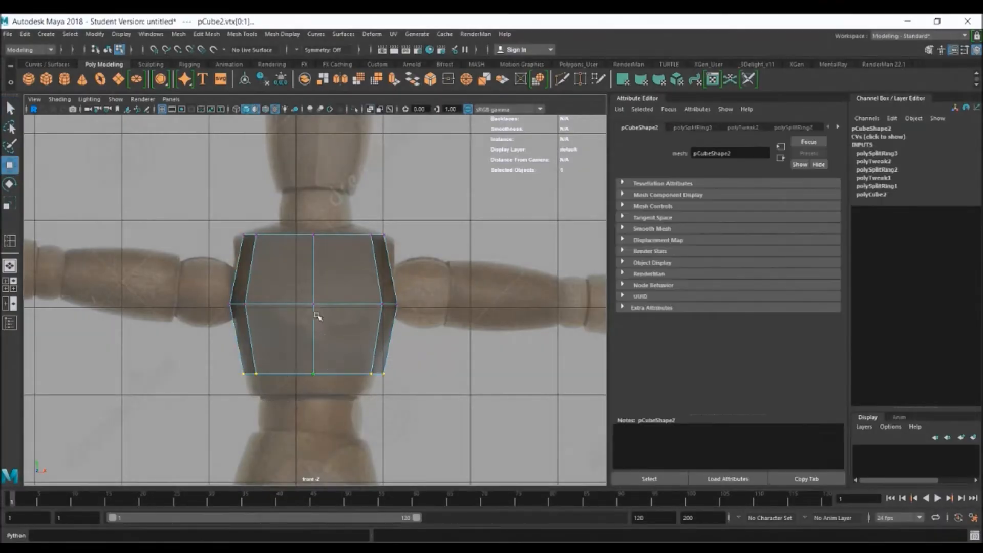
{"action": "left_click_drag", "start_coordinate": [314, 279], "coordinate": [313, 302]}
{"action": "key", "text": "r"}
{"action": "left_click_drag", "start_coordinate": [312, 394], "coordinate": [307, 396]}
Scale the chest's top vertices outward and its middle vertices slightly inward to match the front reference outline
{"action": "middle_click_drag", "start_coordinate": [307, 292], "coordinate": [295, 329], "text": "alt"}
{"action": "left_click_drag", "start_coordinate": [208, 255], "coordinate": [407, 284]}
{"action": "left_click_drag", "start_coordinate": [306, 273], "coordinate": [315, 272]}
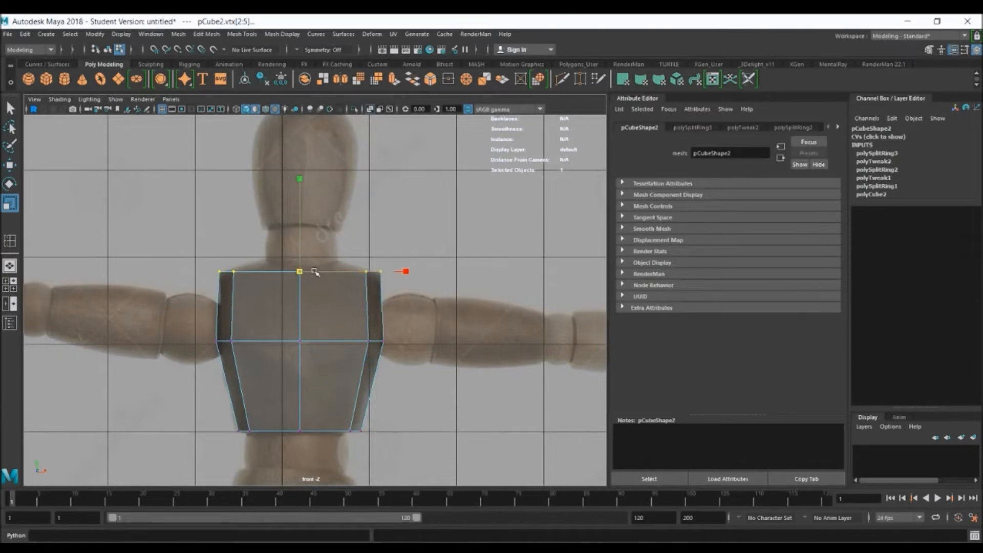
{"action": "left_click_drag", "start_coordinate": [188, 308], "coordinate": [473, 373]}
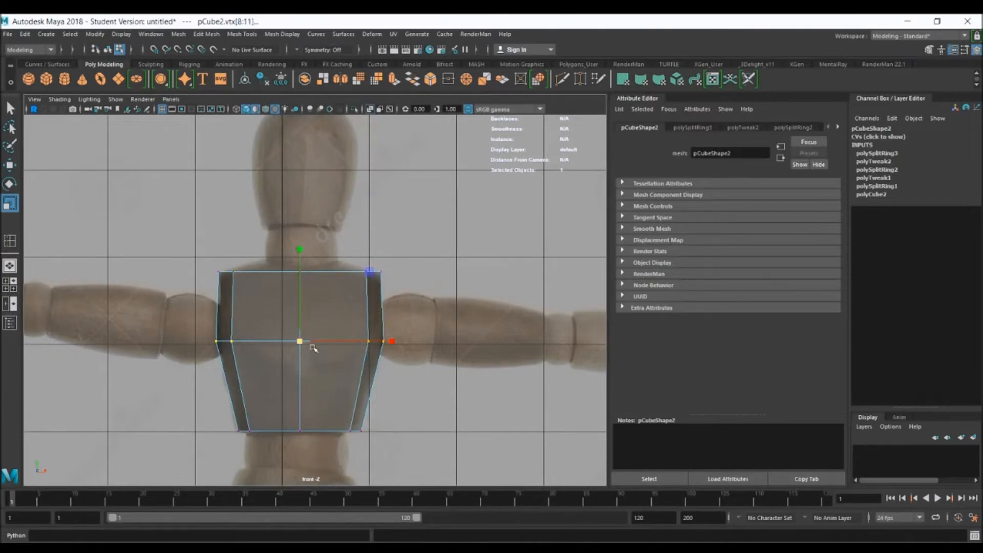
{"action": "left_click_drag", "start_coordinate": [298, 341], "coordinate": [292, 342]}
{"action": "middle_click_drag", "start_coordinate": [287, 342], "coordinate": [290, 342]}
Extrude the four top faces of the chest together, with Keep Faces Together enabled
{"action": "middle_click_drag", "start_coordinate": [323, 279], "coordinate": [327, 314], "text": "alt"}
{"action": "right_click_drag", "start_coordinate": [219, 256], "coordinate": [458, 342], "text": "alt"}
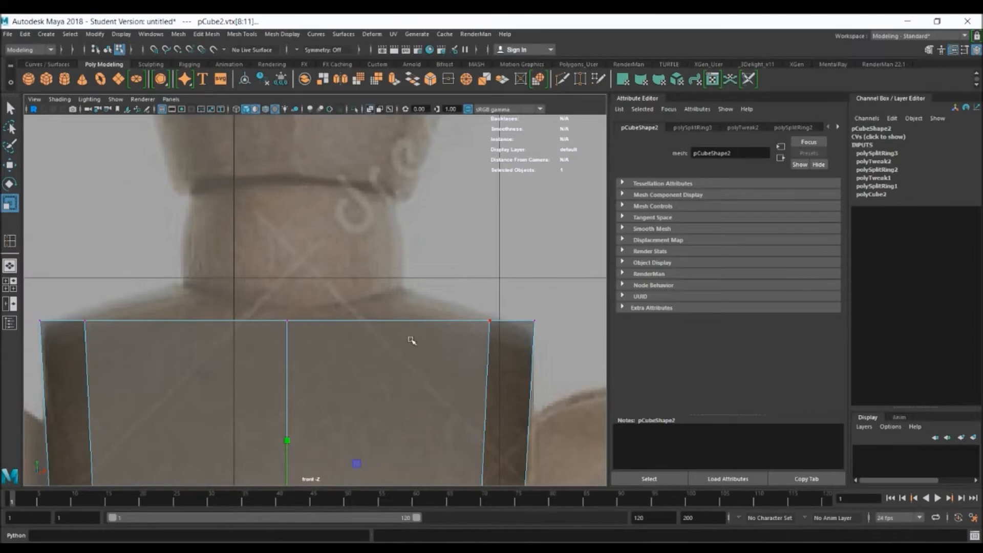
{"action": "key", "text": "space"}
{"action": "key", "text": "space"}
{"action": "key", "text": "space"}
{"action": "right_click_drag", "start_coordinate": [327, 223], "coordinate": [328, 243]}
{"action": "left_click", "coordinate": [335, 216]}
{"action": "left_click", "coordinate": [285, 208], "text": "shift"}
{"action": "left_click", "coordinate": [275, 236], "text": "shift"}
{"action": "left_click", "coordinate": [310, 254], "text": "shift"}
{"action": "key", "text": "space"}
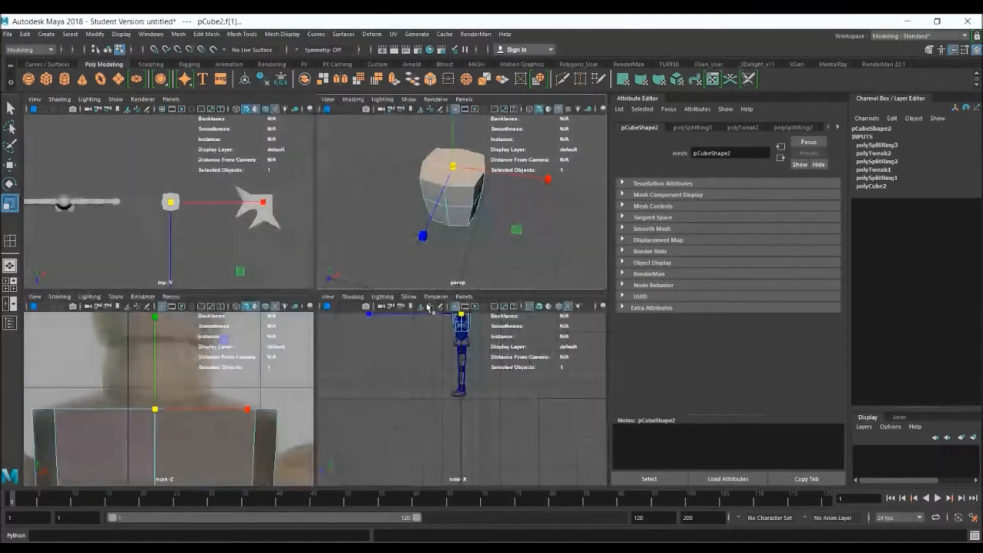
{"action": "key", "text": "space"}
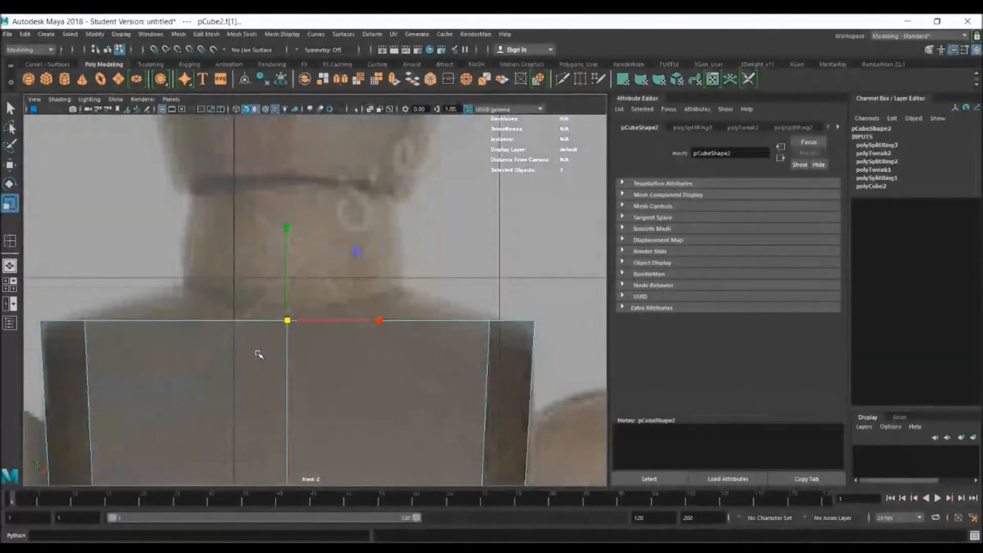
{"action": "key", "text": "ctrl+e"}
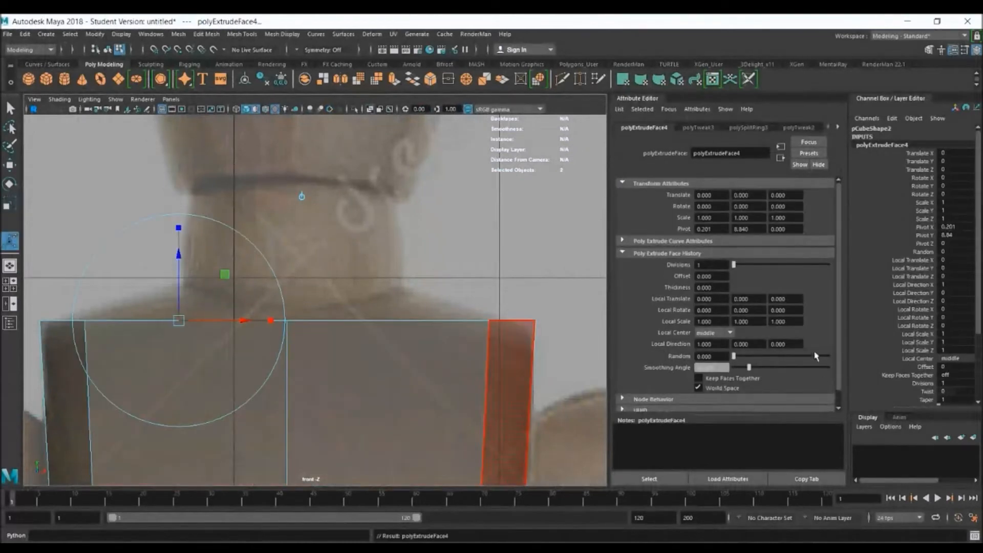
{"action": "left_click", "coordinate": [741, 377]}
Raise the extruded top faces to the base of the reference neck and scale them inward to form sloping shoulders
{"action": "key", "text": "w"}
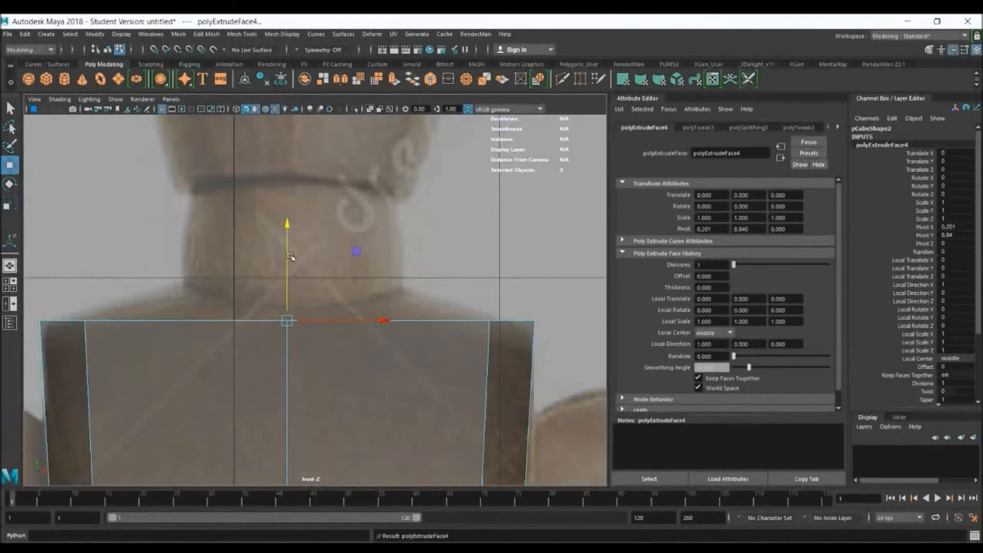
{"action": "left_click_drag", "start_coordinate": [290, 262], "coordinate": [290, 226]}
{"action": "key", "text": "r"}
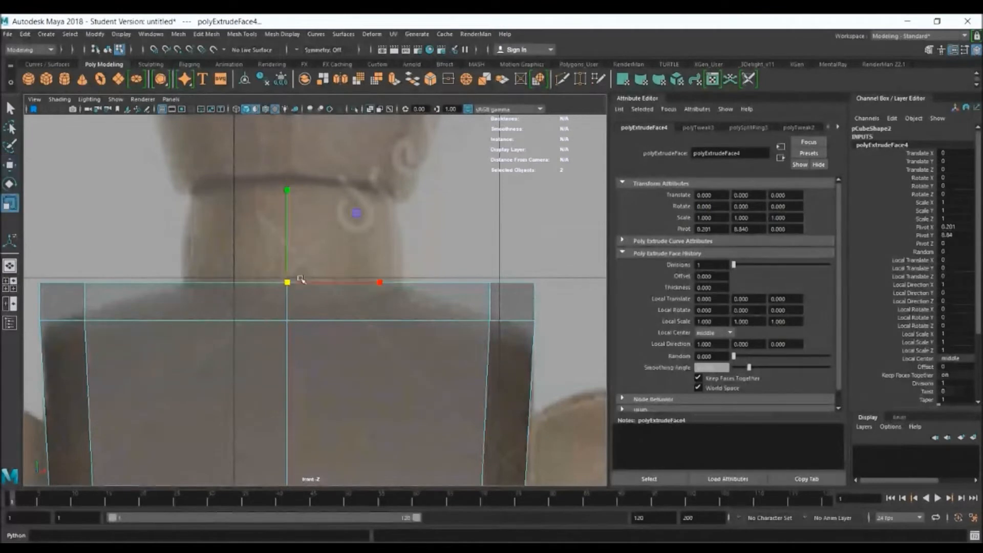
{"action": "left_click_drag", "start_coordinate": [288, 284], "coordinate": [112, 277]}
Display the chest smoothed and examine its side profile in the perspective and side views
{"action": "key", "text": "space"}
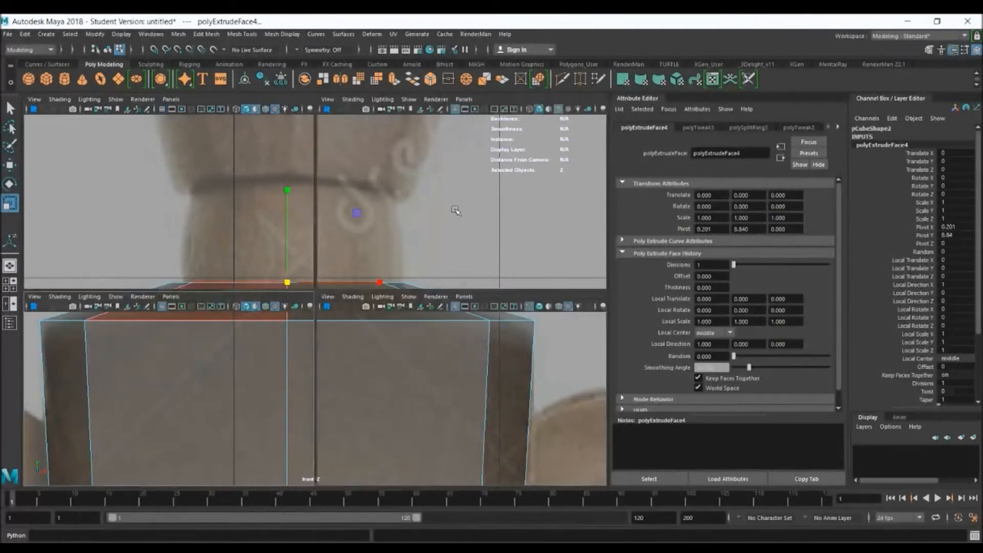
{"action": "key", "text": "space"}
{"action": "key", "text": "space"}
{"action": "key", "text": "3"}
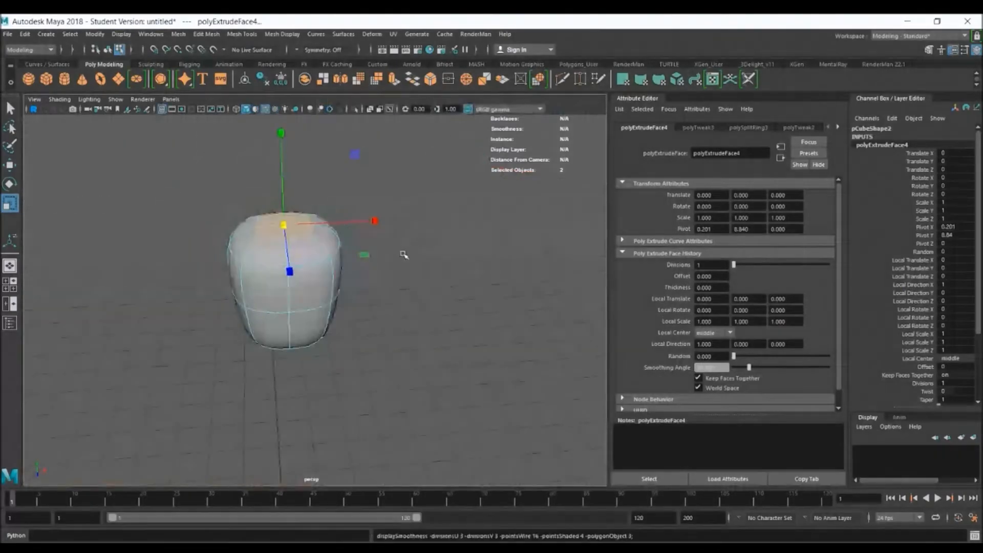
{"action": "left_click_drag", "start_coordinate": [324, 303], "coordinate": [219, 279], "text": "alt"}
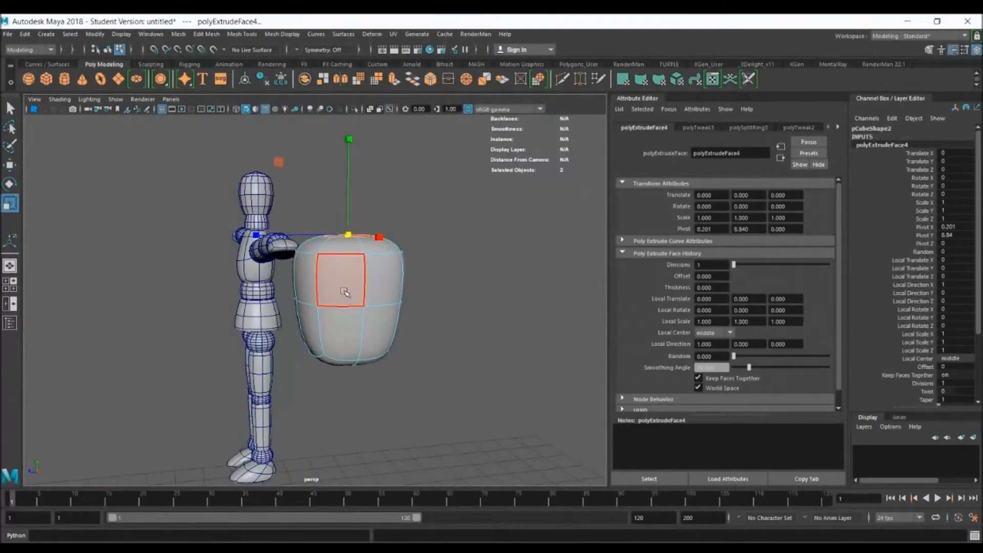
{"action": "left_click_drag", "start_coordinate": [377, 302], "coordinate": [364, 297], "text": "alt"}
{"action": "key", "text": "space"}
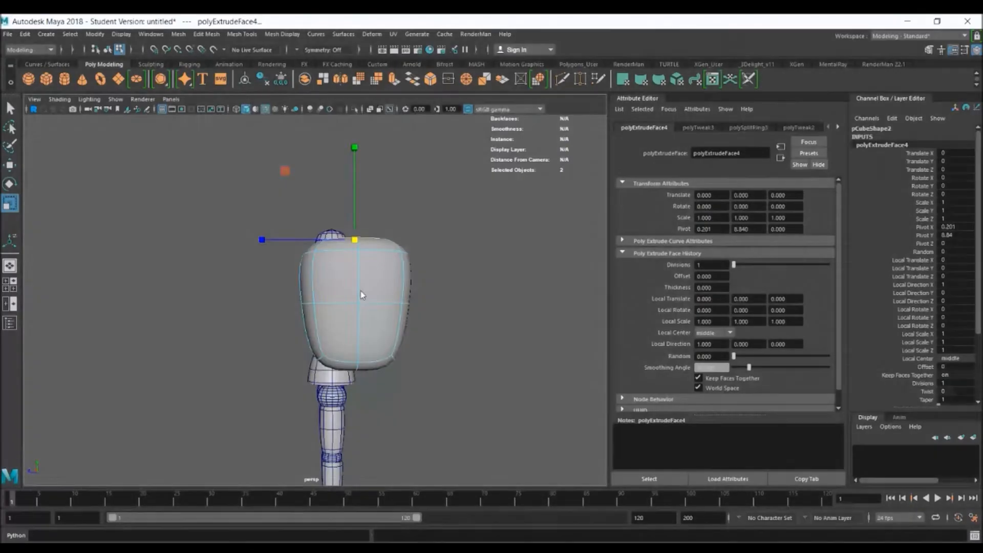
{"action": "key", "text": "f"}
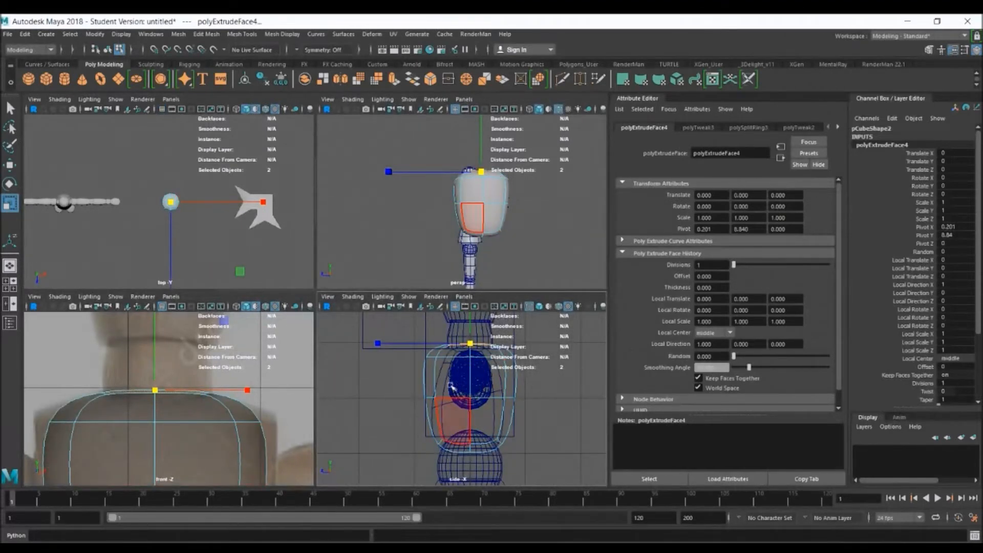
{"action": "key", "text": "space"}
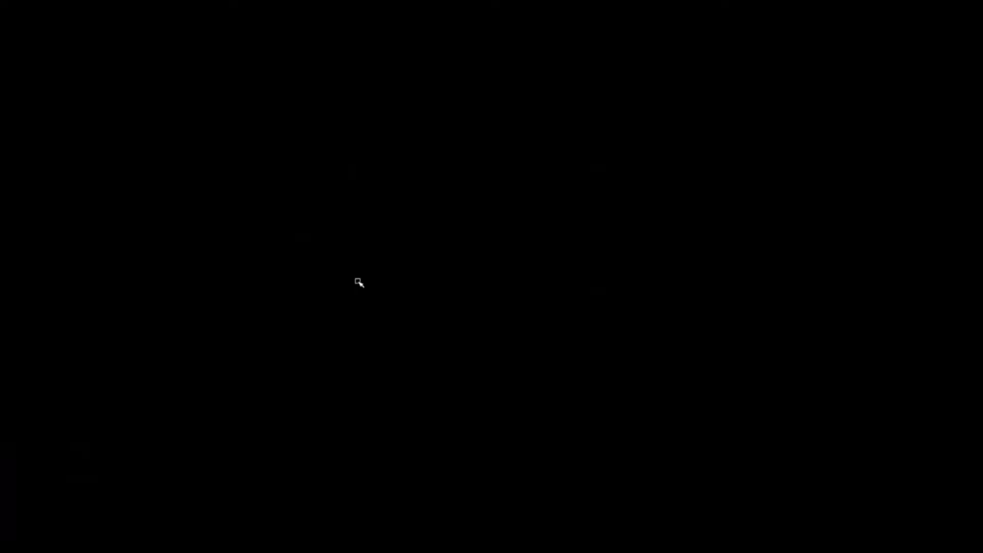
{"action": "right_click_drag", "start_coordinate": [358, 275], "coordinate": [390, 262]}
Isolate the chest in the side view and scale its bottom vertices outward from front to back
{"action": "key", "text": "space"}
{"action": "key", "text": "space"}
{"action": "key", "text": "ctrl+1"}
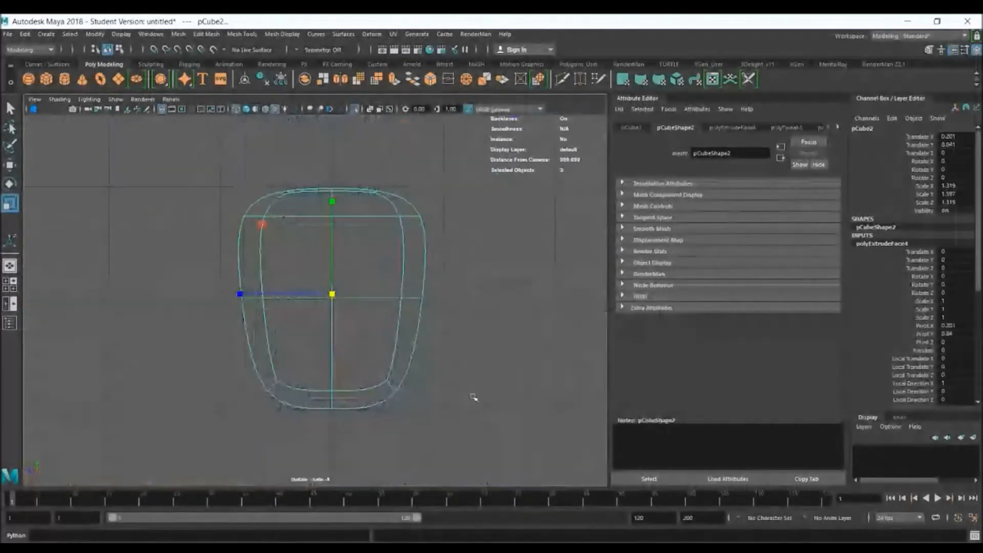
{"action": "right_click_drag", "start_coordinate": [358, 277], "coordinate": [310, 274]}
{"action": "left_click_drag", "start_coordinate": [484, 460], "coordinate": [234, 353]}
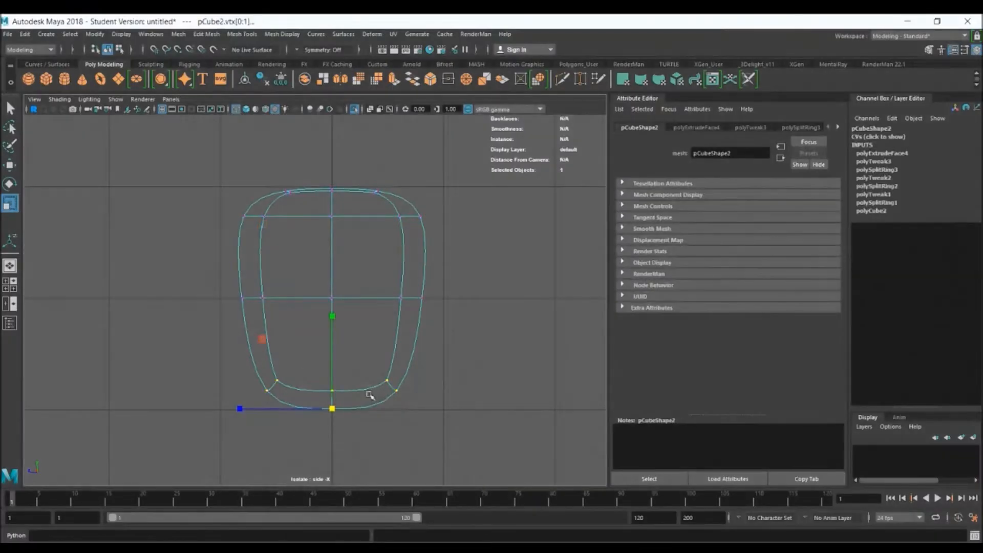
{"action": "left_click_drag", "start_coordinate": [244, 410], "coordinate": [220, 408]}
Scale the chest's middle and top vertices inward from front to back and clear the selection in the perspective view
{"action": "left_click_drag", "start_coordinate": [210, 275], "coordinate": [462, 326]}
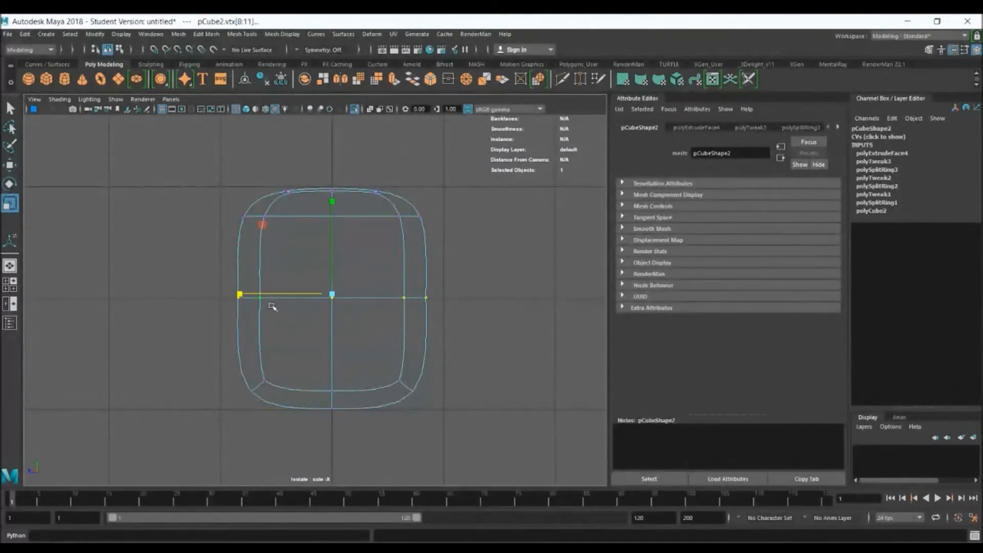
{"action": "left_click_drag", "start_coordinate": [239, 293], "coordinate": [251, 294]}
{"action": "left_click_drag", "start_coordinate": [209, 164], "coordinate": [450, 235]}
{"action": "left_click_drag", "start_coordinate": [245, 197], "coordinate": [268, 195]}
{"action": "key", "text": "space"}
{"action": "key", "text": "space"}
{"action": "key", "text": "space"}
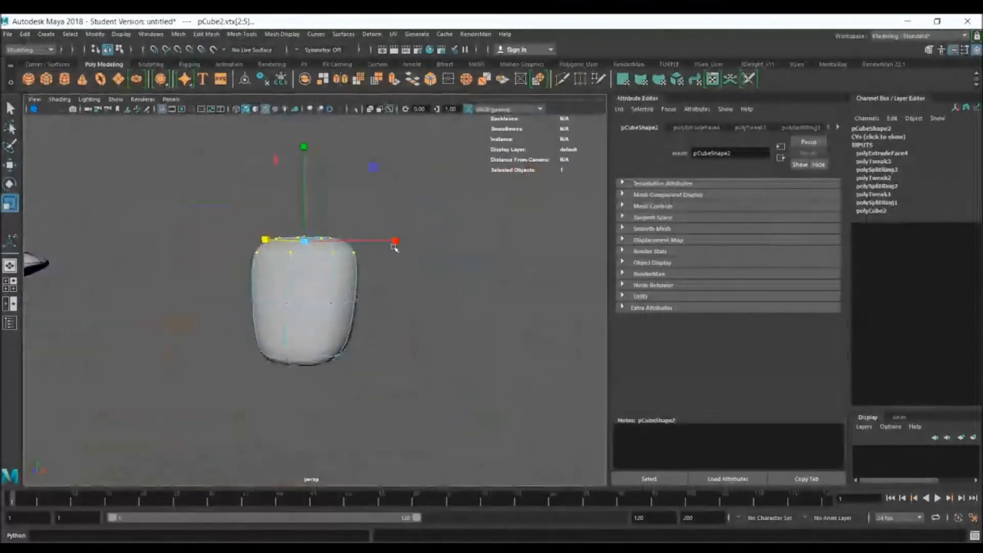
{"action": "key", "text": "space"}
{"action": "left_click", "coordinate": [366, 253]}
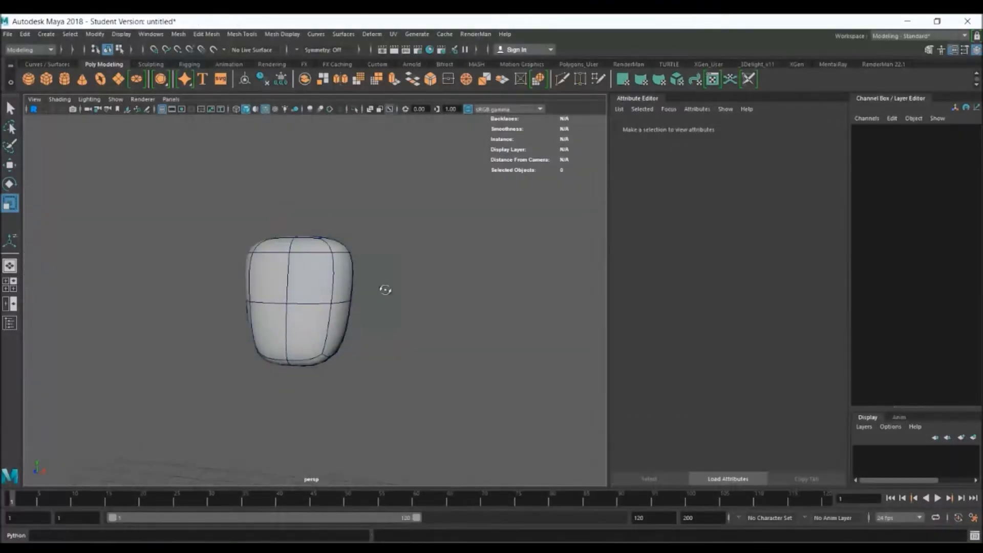
{"action": "mouse_move", "coordinate": [384, 287]}
{"action": "left_mouse_down", "text": "alt"}
{"action": "mouse_move", "coordinate": [506, 287]}
{"action": "mouse_move", "coordinate": [515, 297]}
{"action": "mouse_move", "coordinate": [386, 294]}
{"action": "left_mouse_up", "text": "alt"}
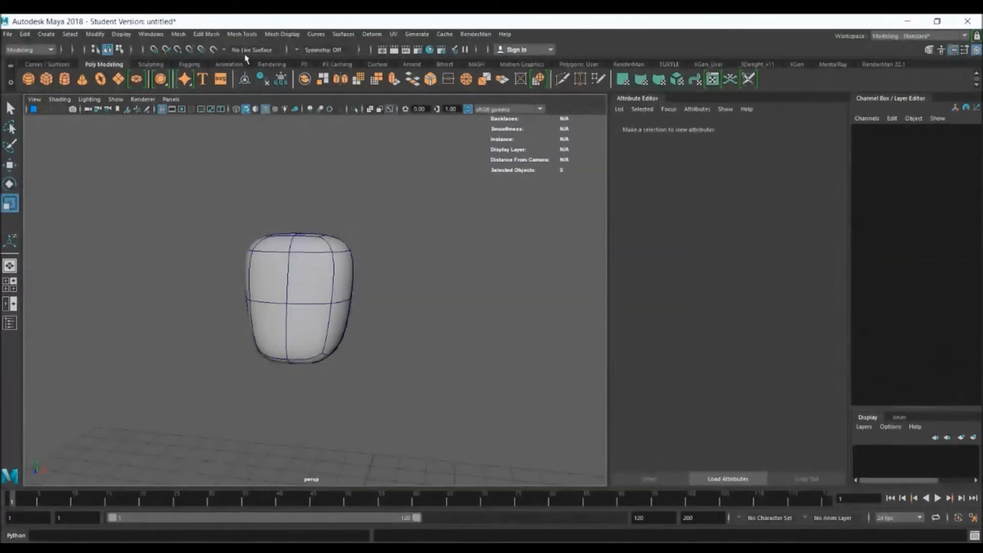
Start the Insert Edge Loop tool with its settings shown and set Maintain position to Multiple edge loops
{"action": "left_click", "coordinate": [241, 34]}
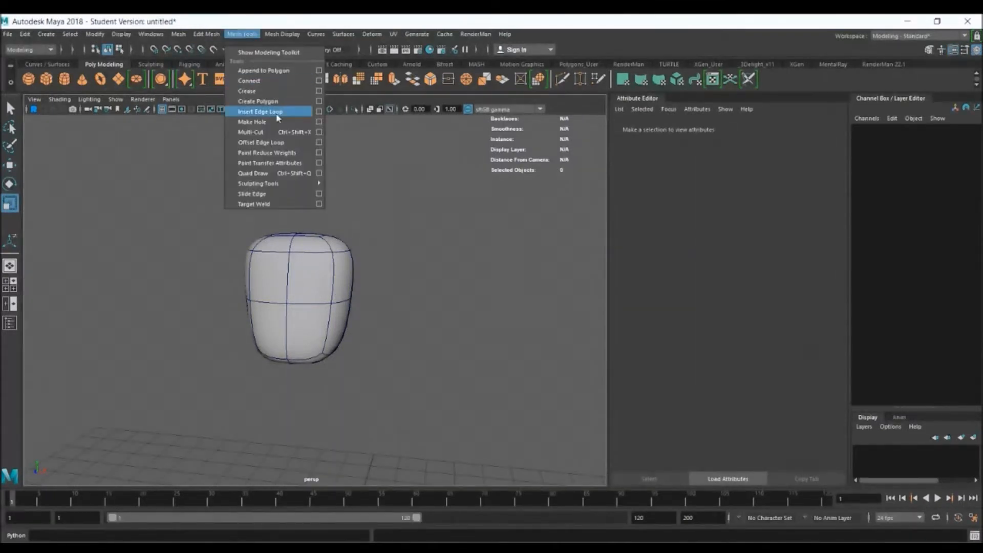
{"action": "left_click", "coordinate": [316, 113]}
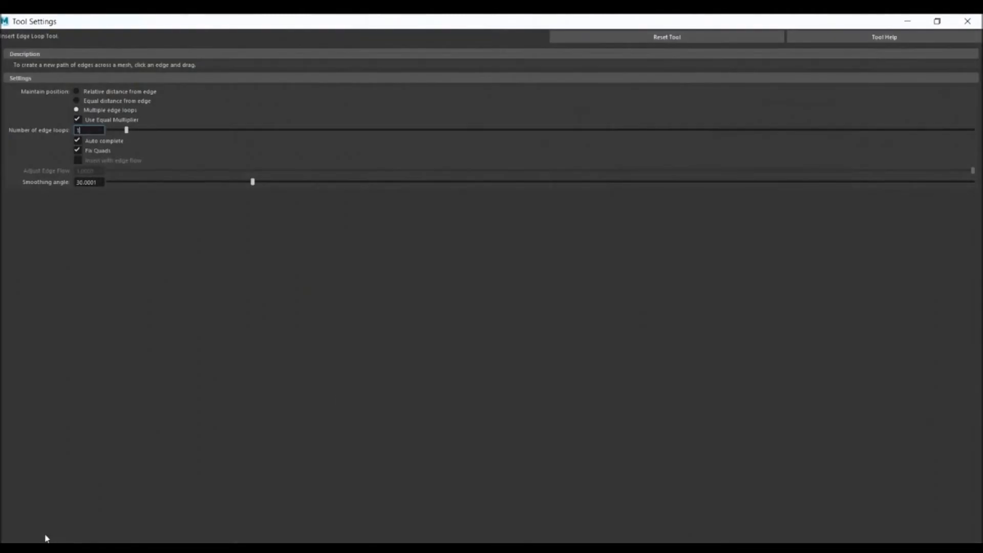
{"action": "double_click", "coordinate": [406, 22]}
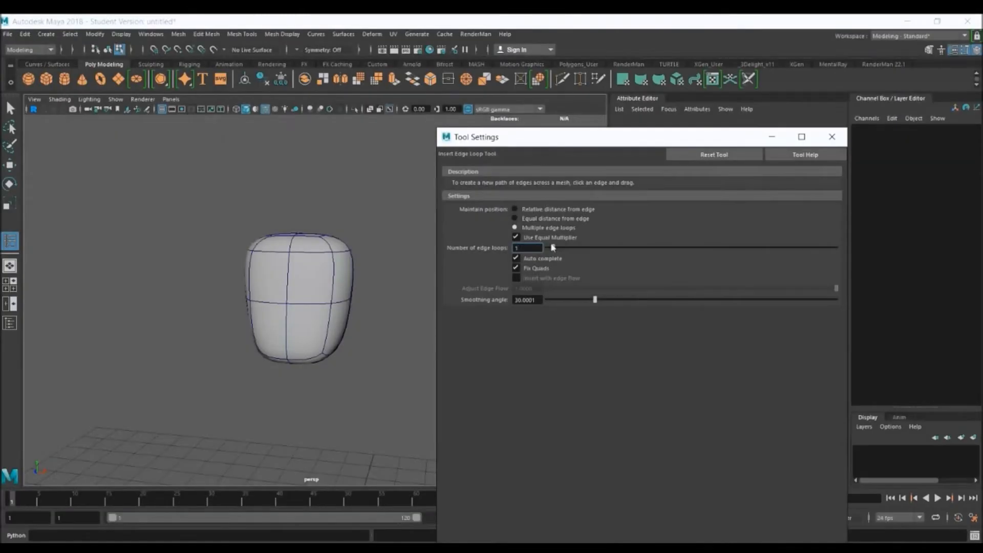
{"action": "left_click", "coordinate": [539, 210]}
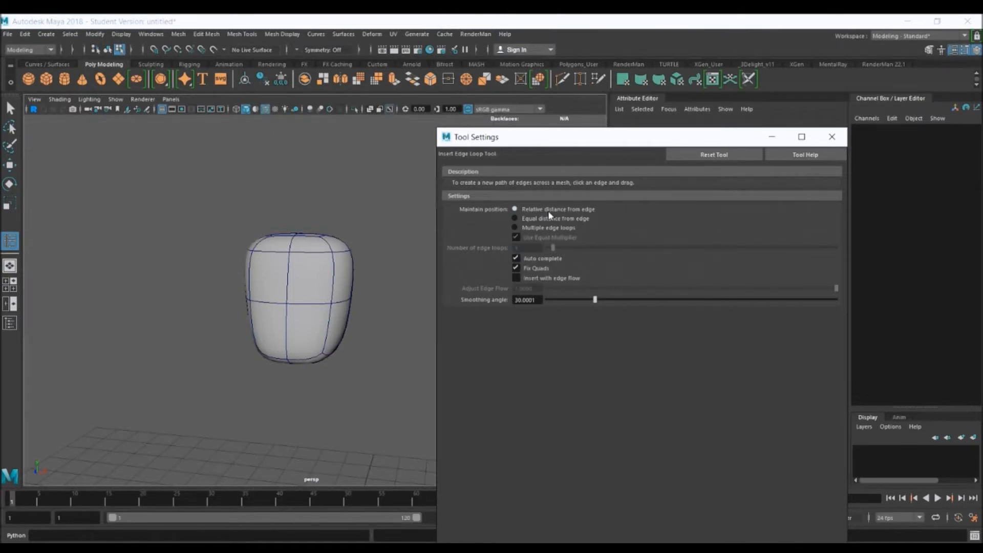
{"action": "left_click", "coordinate": [548, 227]}
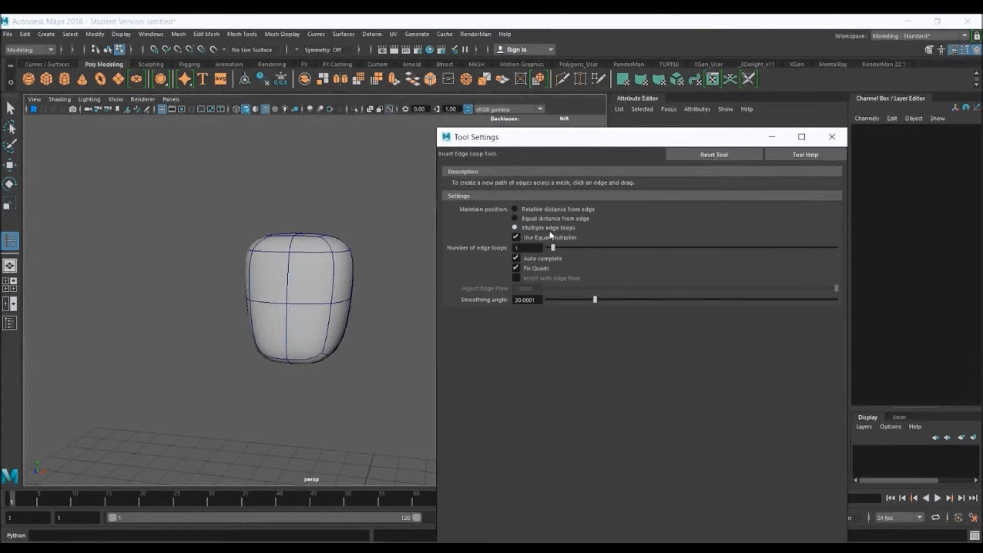
Return the chest mesh to its unsmoothed polygon display
{"action": "left_click", "coordinate": [310, 314]}
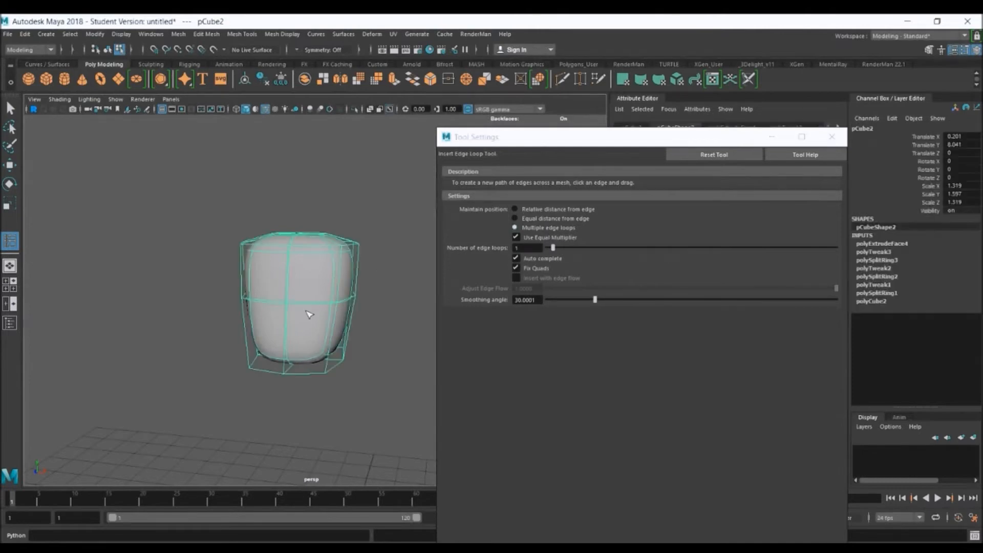
{"action": "left_click_drag", "start_coordinate": [307, 311], "coordinate": [294, 311], "text": "alt"}
{"action": "key", "text": "3"}
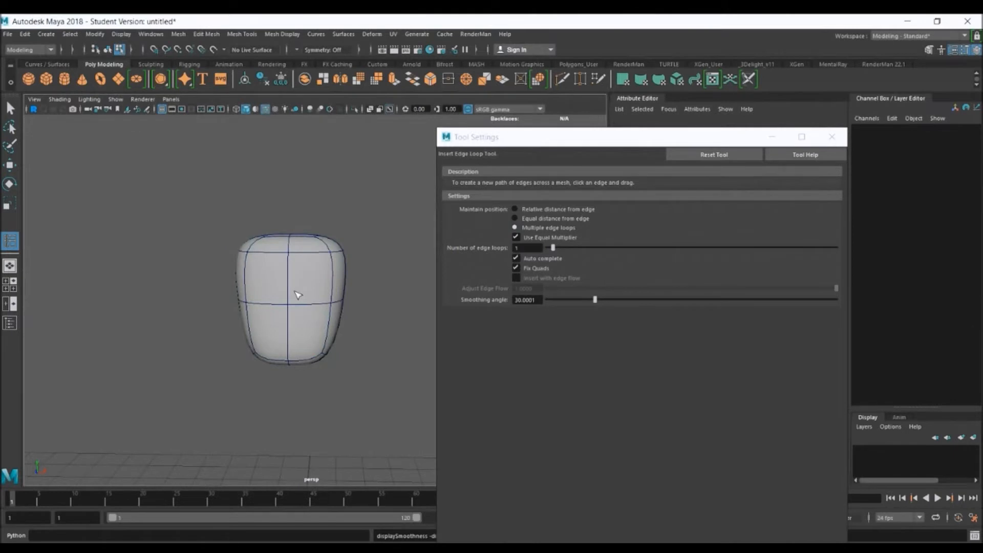
{"action": "key", "text": "q"}
{"action": "key", "text": "1"}
{"action": "left_click_drag", "start_coordinate": [322, 301], "coordinate": [292, 306], "text": "alt"}
Insert one horizontal edge loop around the chest, halfway between its middle loop and its upper edge
{"action": "left_click", "coordinate": [10, 240]}
{"action": "scroll", "coordinate": [268, 191], "scroll_direction": "up", "scroll_amount": 6}
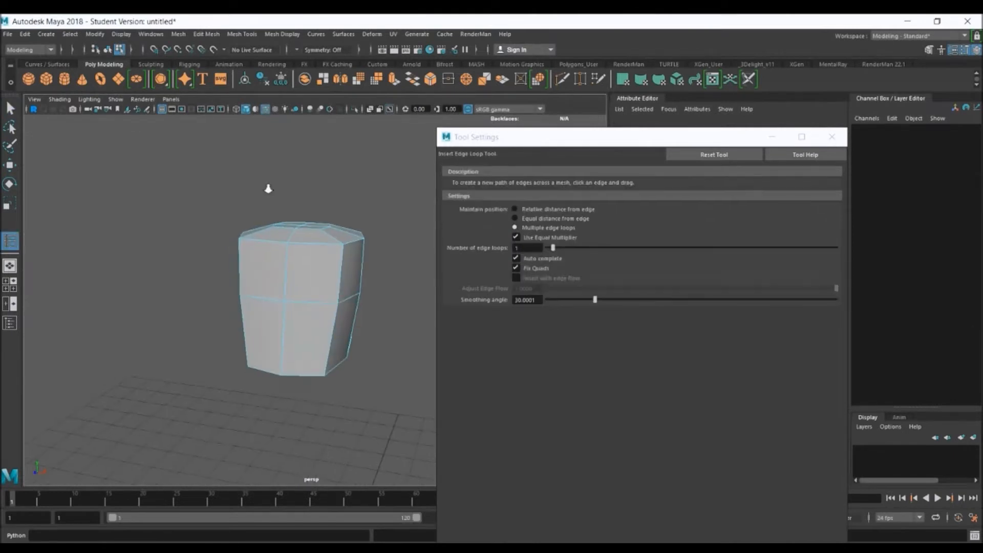
{"action": "left_click_drag", "start_coordinate": [344, 262], "coordinate": [254, 237], "text": "alt"}
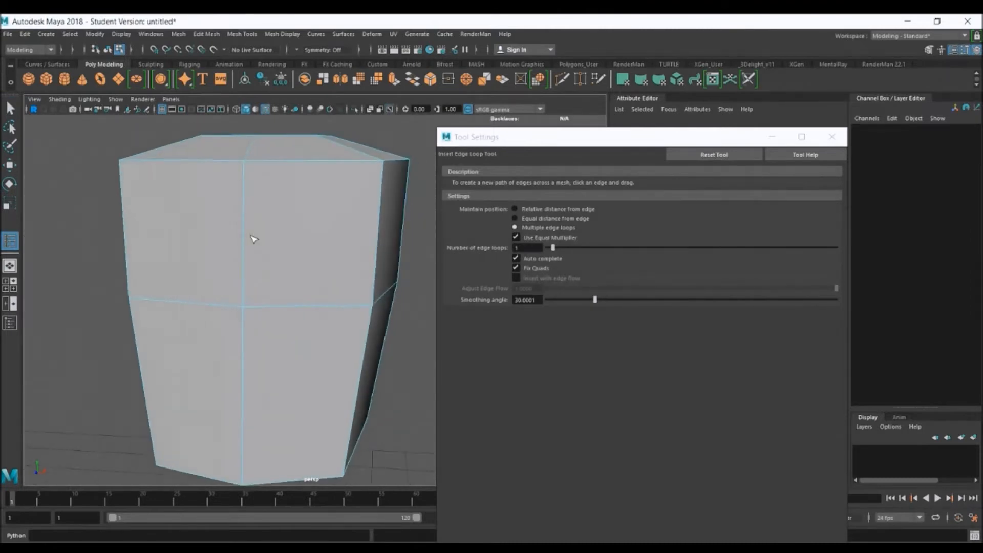
{"action": "left_click", "coordinate": [245, 205]}
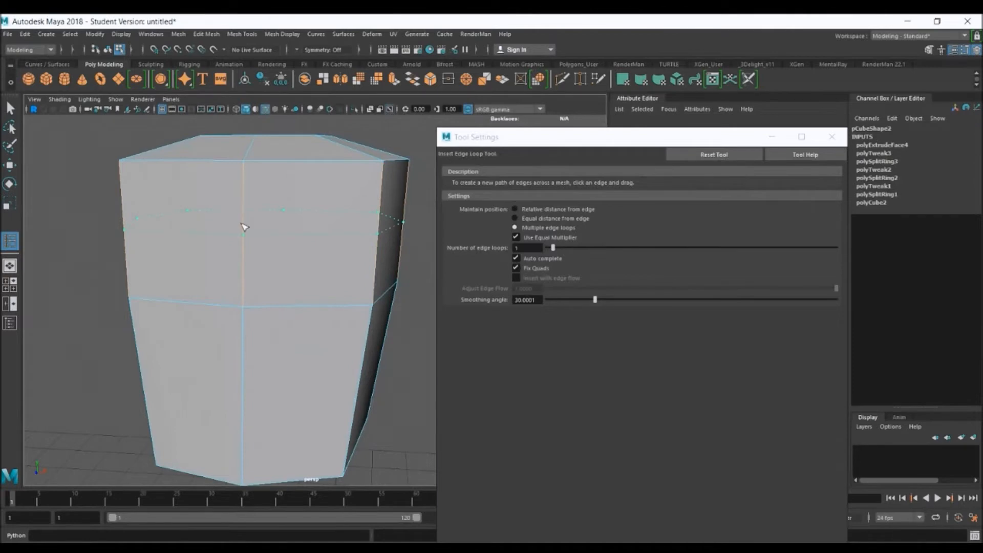
{"action": "left_click", "coordinate": [242, 224]}
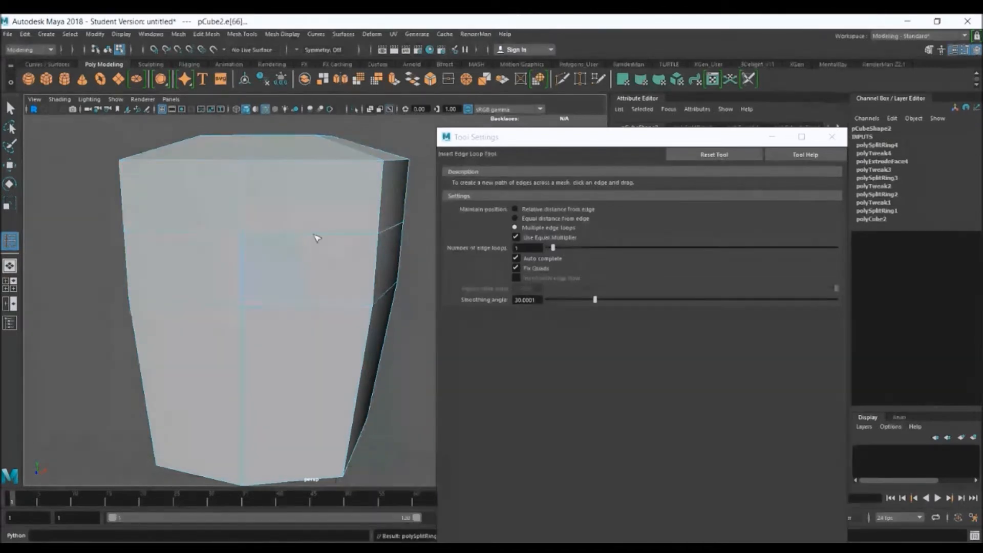
Try a vertical edge loop on one half of the chest's front, and undo it together with the horizontal loop above the middle
{"action": "left_click", "coordinate": [322, 235]}
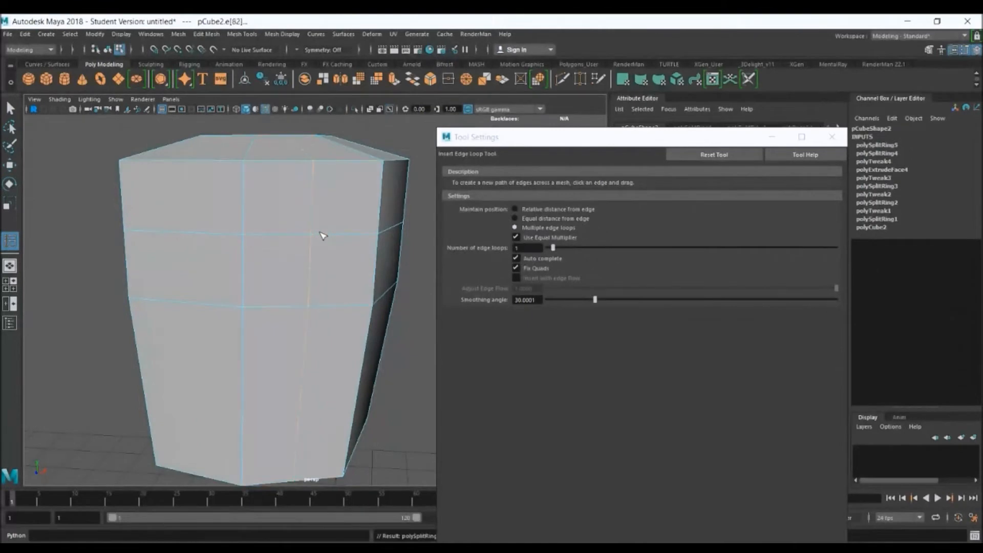
{"action": "key", "text": "ctrl+z"}
{"action": "key", "text": "ctrl+z"}
{"action": "key", "text": "ctrl+z"}
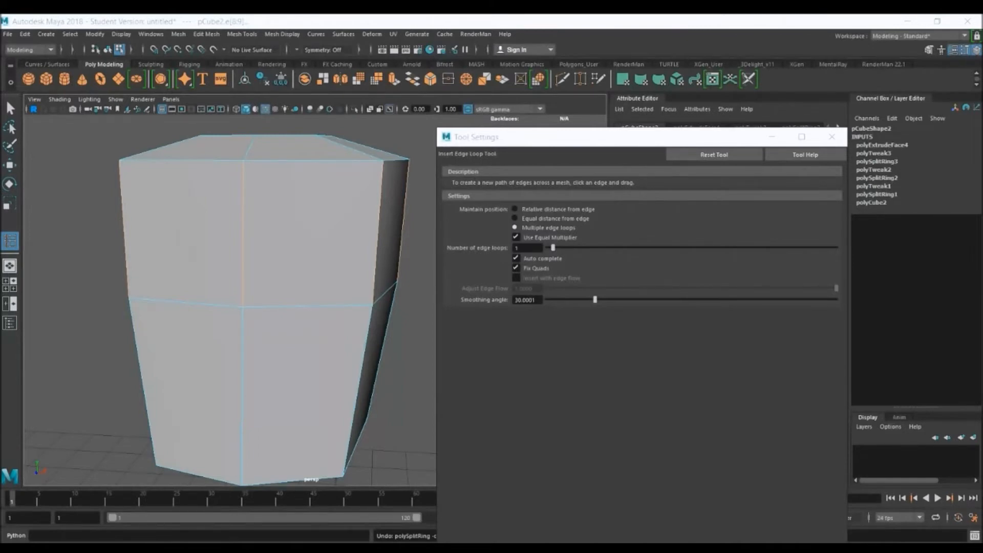
Minimize the tool settings window and return the chest to object mode
{"action": "left_click", "coordinate": [771, 138]}
{"action": "scroll", "coordinate": [465, 272], "scroll_direction": "down", "scroll_amount": 3}
{"action": "right_click", "coordinate": [326, 250]}
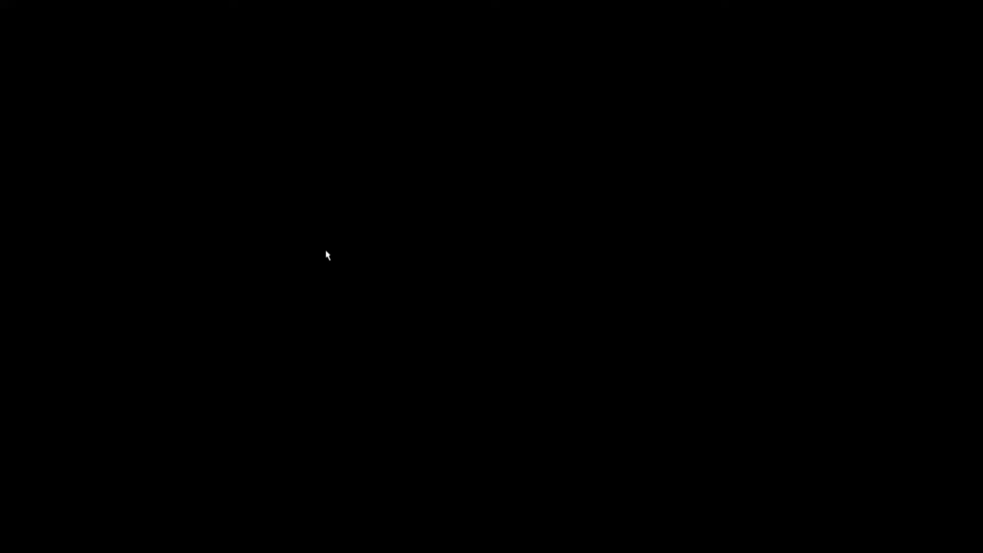
{"action": "right_click_drag", "start_coordinate": [333, 245], "coordinate": [376, 236]}
Create a polygon cube and place it over the reference's pelvis in the front view, at about X 0.104 and Y 6.058
{"action": "key", "text": "space"}
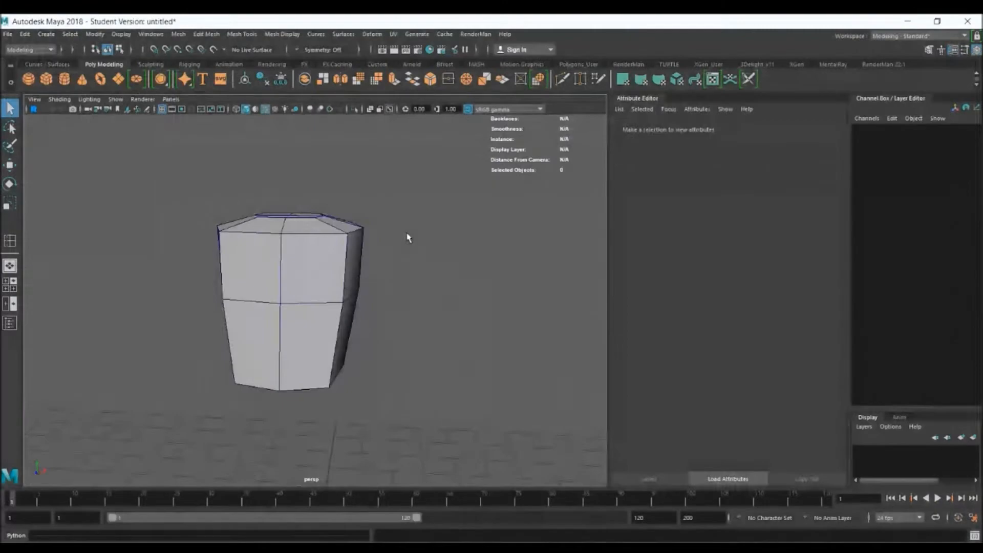
{"action": "key", "text": "space"}
{"action": "scroll", "coordinate": [151, 250], "scroll_direction": "down", "scroll_amount": 5}
{"action": "scroll", "coordinate": [299, 318], "scroll_direction": "up", "scroll_amount": 2}
{"action": "left_click", "coordinate": [300, 319]}
{"action": "scroll", "coordinate": [297, 292], "scroll_direction": "up", "scroll_amount": 3}
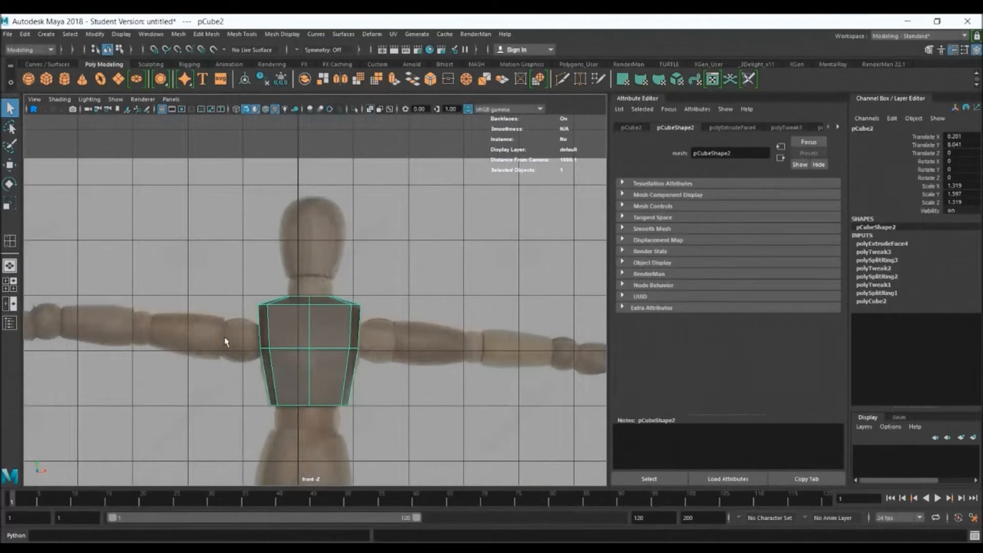
{"action": "middle_click_drag", "start_coordinate": [293, 360], "coordinate": [353, 267], "text": "alt"}
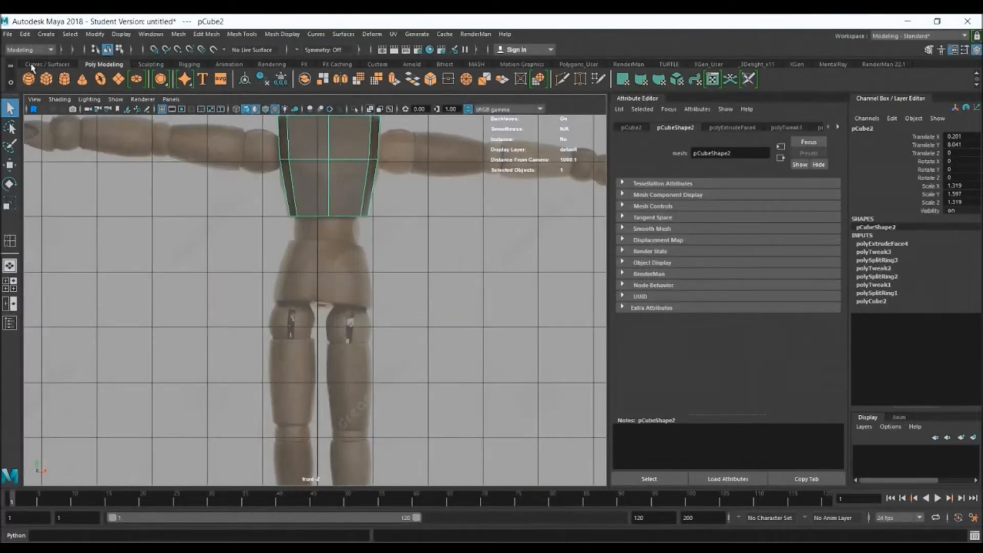
{"action": "left_click", "coordinate": [46, 78]}
{"action": "key", "text": "w"}
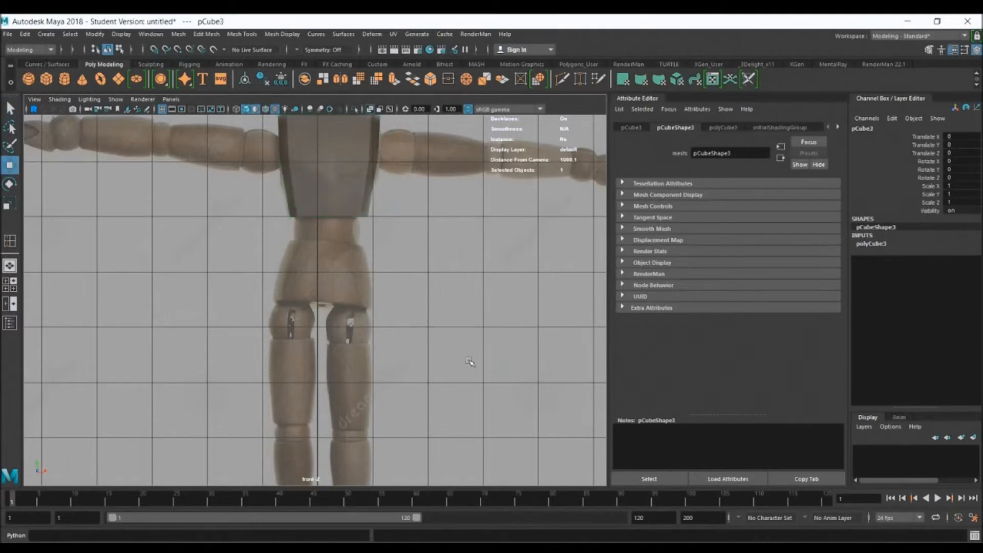
{"action": "scroll", "coordinate": [469, 362], "scroll_direction": "down", "scroll_amount": 5}
{"action": "left_click_drag", "start_coordinate": [321, 406], "coordinate": [320, 289]}
{"action": "scroll", "coordinate": [392, 283], "scroll_direction": "up", "scroll_amount": 5}
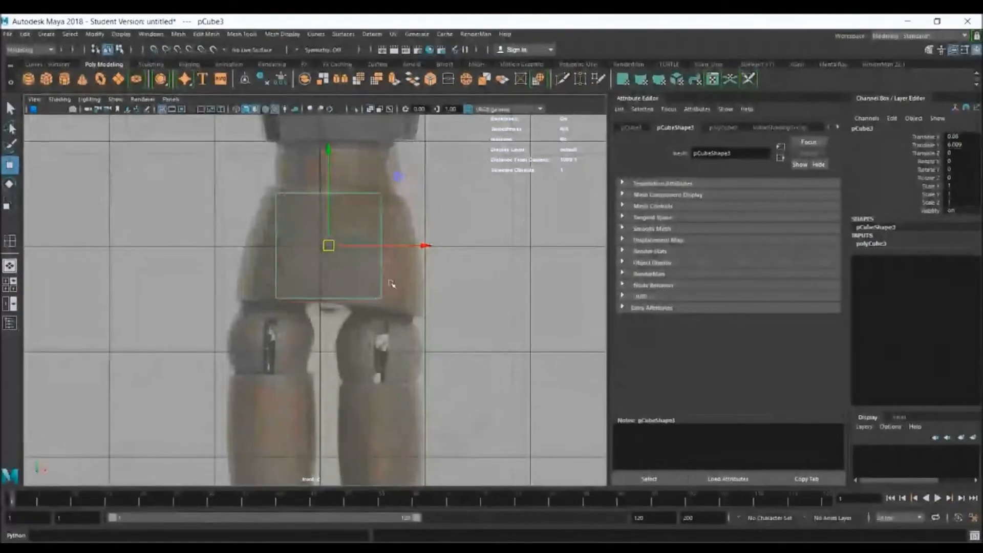
{"action": "left_click_drag", "start_coordinate": [329, 246], "coordinate": [331, 240]}
Scale the new cube's bottom vertices outward to the width of the reference's lower pelvis and return to object mode
{"action": "right_click_drag", "start_coordinate": [334, 241], "coordinate": [287, 239]}
{"action": "left_click_drag", "start_coordinate": [224, 258], "coordinate": [461, 317]}
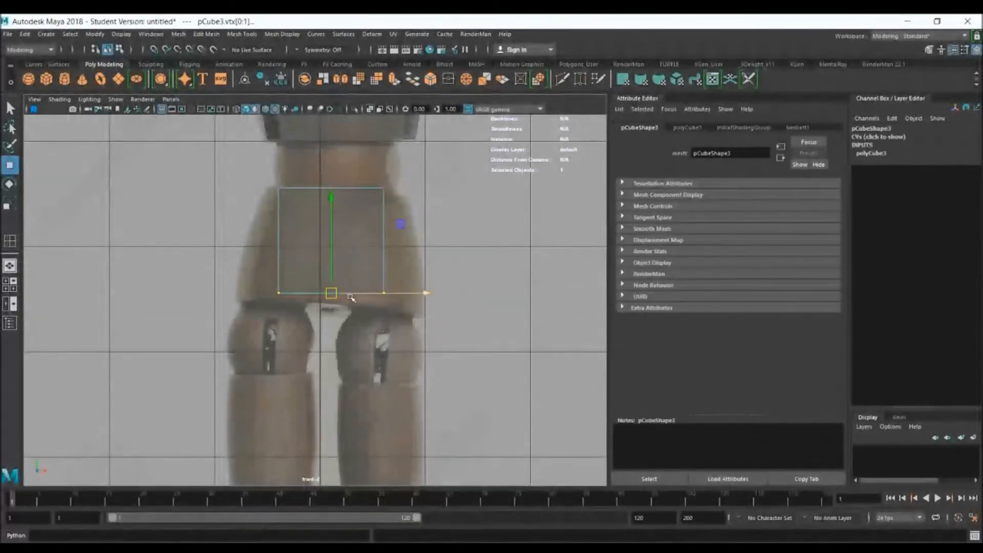
{"action": "key", "text": "r"}
{"action": "left_click_drag", "start_coordinate": [330, 293], "coordinate": [380, 303]}
{"action": "key", "text": "w"}
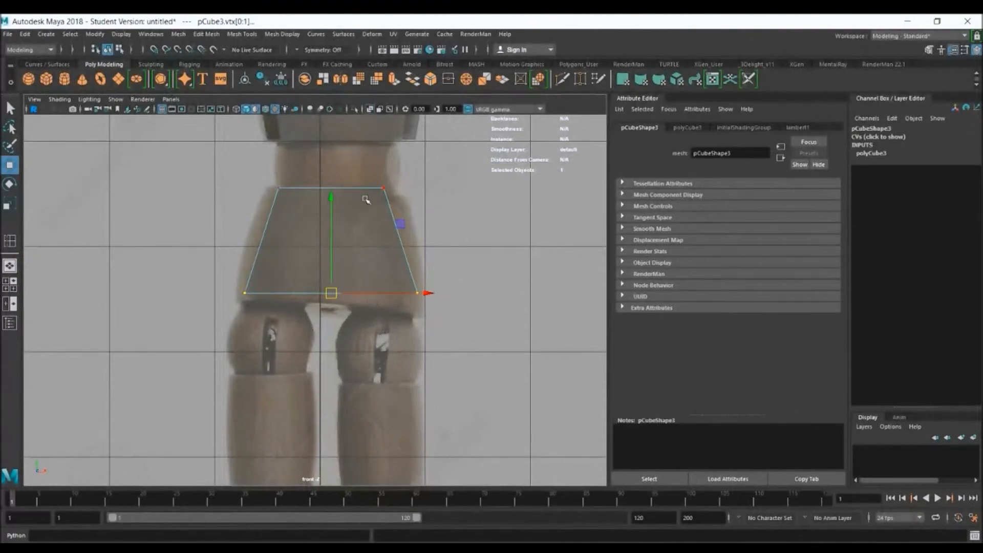
{"action": "right_click_drag", "start_coordinate": [335, 243], "coordinate": [352, 224]}
In the perspective view, insert an edge loop down the middle of the pelvis's front and back and scale it outward in depth
{"action": "key", "text": "space"}
{"action": "key", "text": "space"}
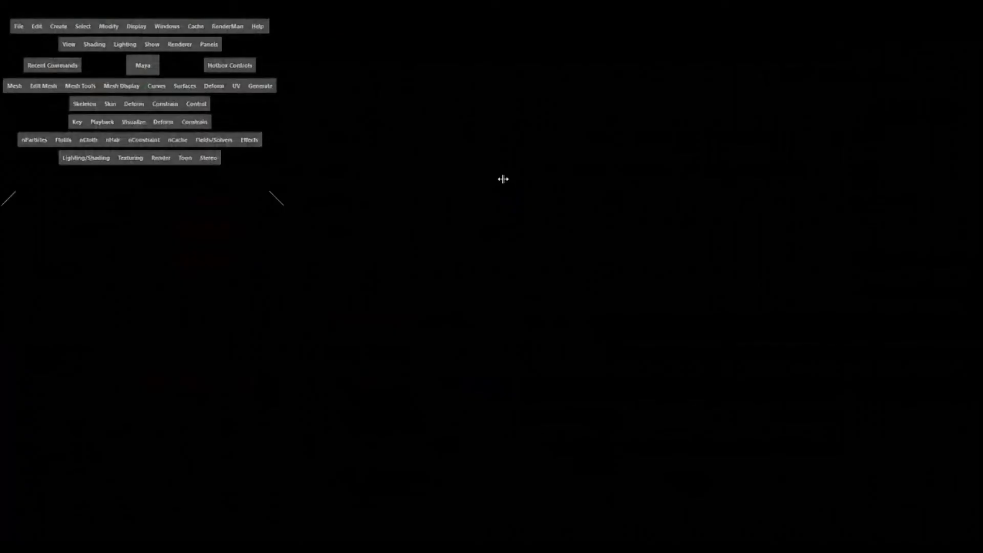
{"action": "key", "text": "space"}
{"action": "left_click_drag", "start_coordinate": [374, 270], "coordinate": [441, 283], "text": "alt"}
{"action": "middle_click_drag", "start_coordinate": [441, 284], "coordinate": [478, 220], "text": "alt"}
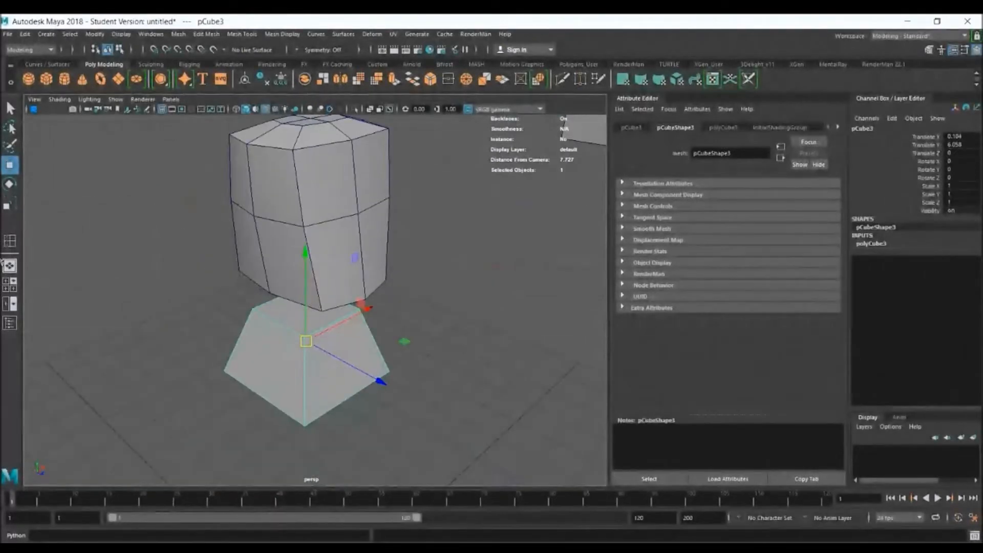
{"action": "left_click", "coordinate": [10, 241]}
{"action": "left_click_drag", "start_coordinate": [334, 321], "coordinate": [335, 320]}
{"action": "key", "text": "r"}
{"action": "left_click_drag", "start_coordinate": [376, 378], "coordinate": [392, 388]}
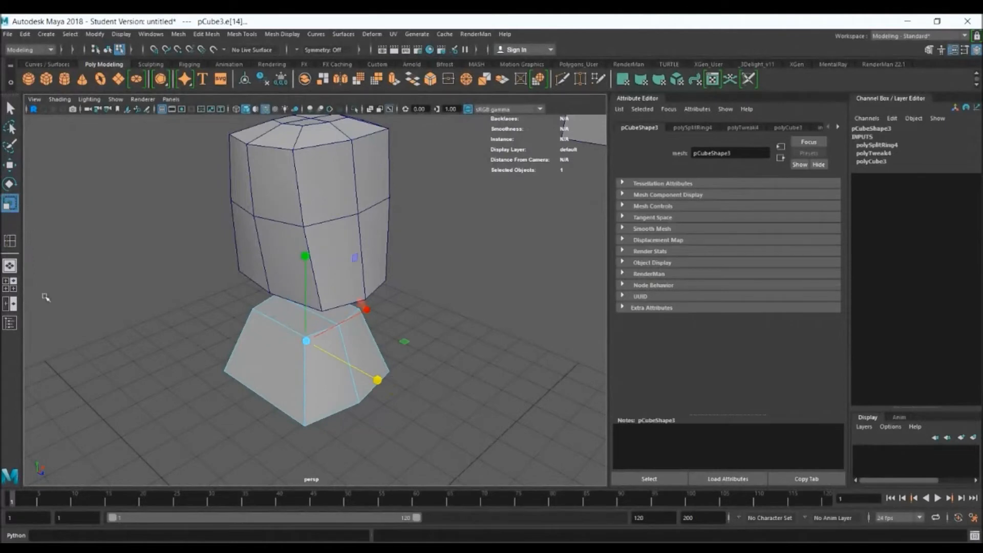
Insert an edge loop down the middle of the pelvis's two sides and scale it outward in width
{"action": "key", "text": "y"}
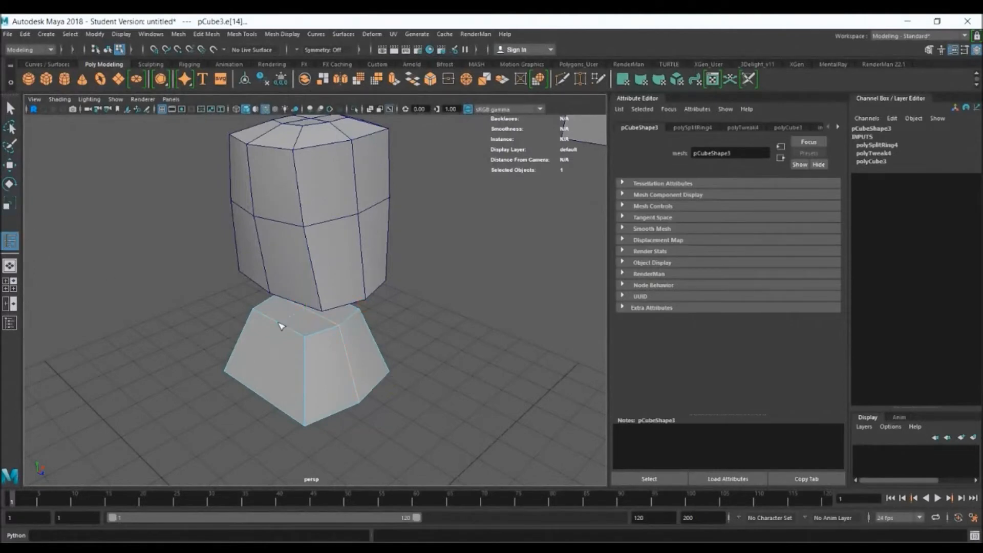
{"action": "left_click", "coordinate": [281, 326]}
{"action": "key", "text": "r"}
{"action": "left_click_drag", "start_coordinate": [367, 310], "coordinate": [387, 301]}
{"action": "mouse_move", "coordinate": [408, 367]}
{"action": "left_mouse_down", "text": "alt"}
{"action": "mouse_move", "coordinate": [344, 345]}
{"action": "mouse_move", "coordinate": [351, 336]}
{"action": "mouse_move", "coordinate": [404, 383]}
{"action": "left_mouse_up", "text": "alt"}
Compare the pelvis's smoothed preview with the front reference and return it to unsmoothed polygon display
{"action": "key", "text": "space"}
{"action": "key", "text": "space"}
{"action": "key", "text": "space"}
{"action": "middle_click_drag", "start_coordinate": [322, 277], "coordinate": [325, 291], "text": "alt"}
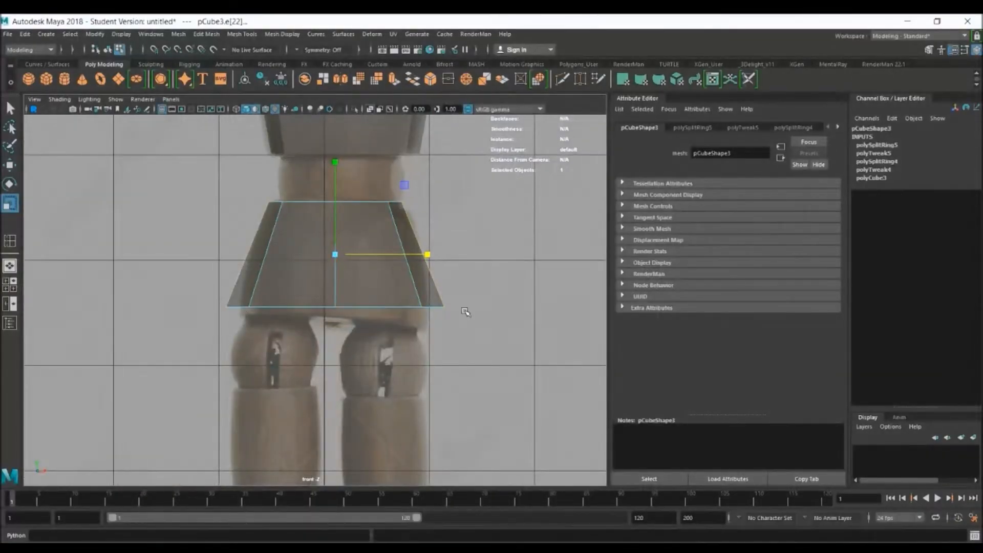
{"action": "key", "text": "3"}
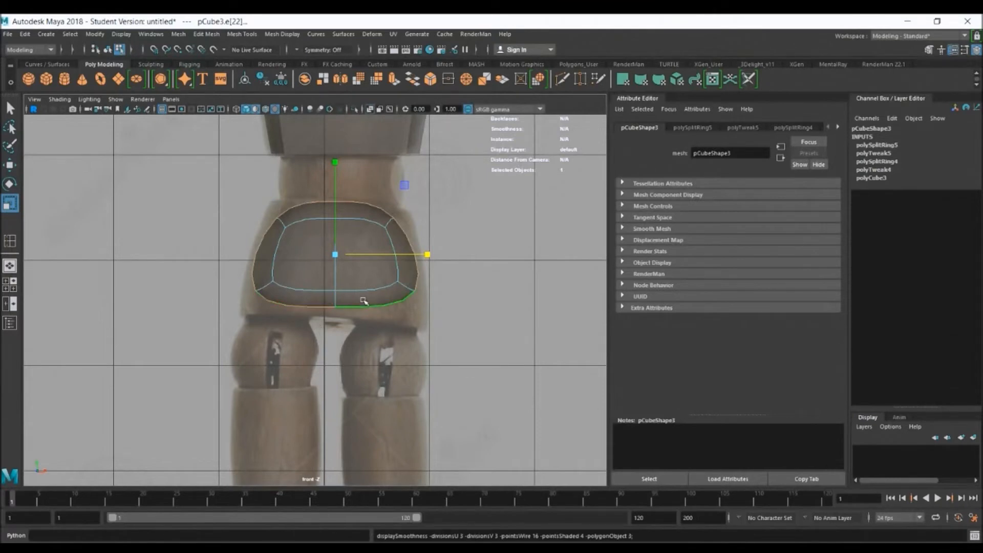
{"action": "key", "text": "1"}
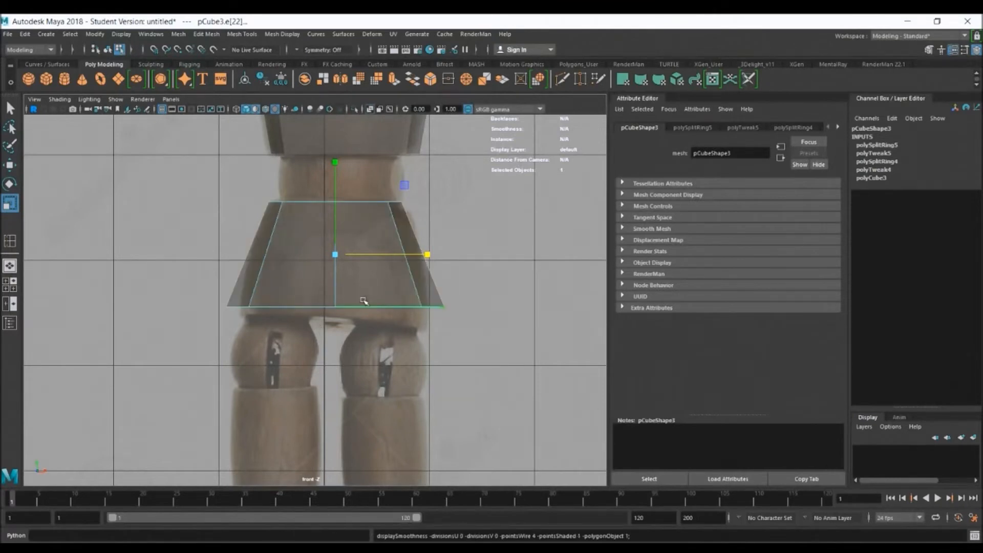
Set the Insert Edge Loop tool's Maintain position to Relative distance from edge and minimize its settings
{"action": "key", "text": "space"}
{"action": "key", "text": "space"}
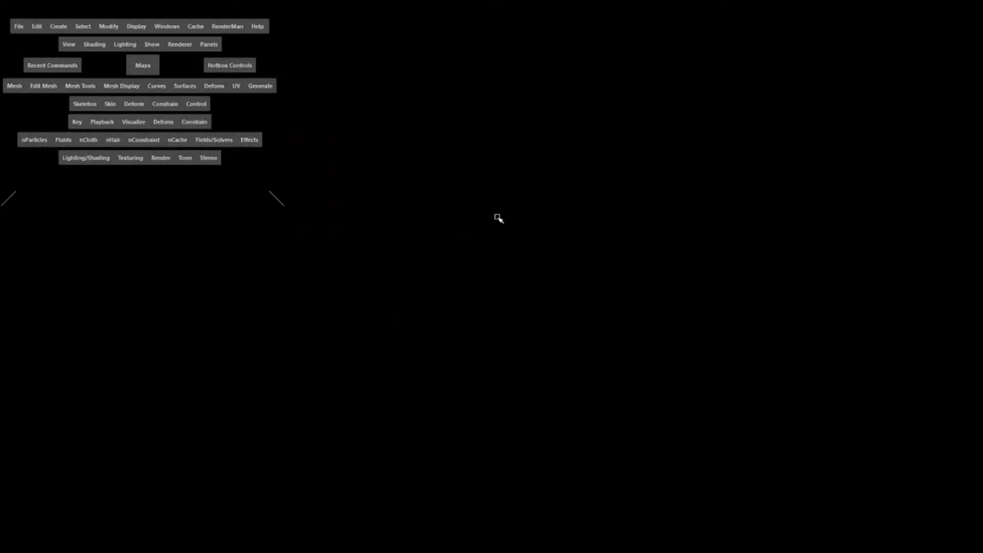
{"action": "left_click_drag", "start_coordinate": [398, 290], "coordinate": [428, 308], "text": "alt"}
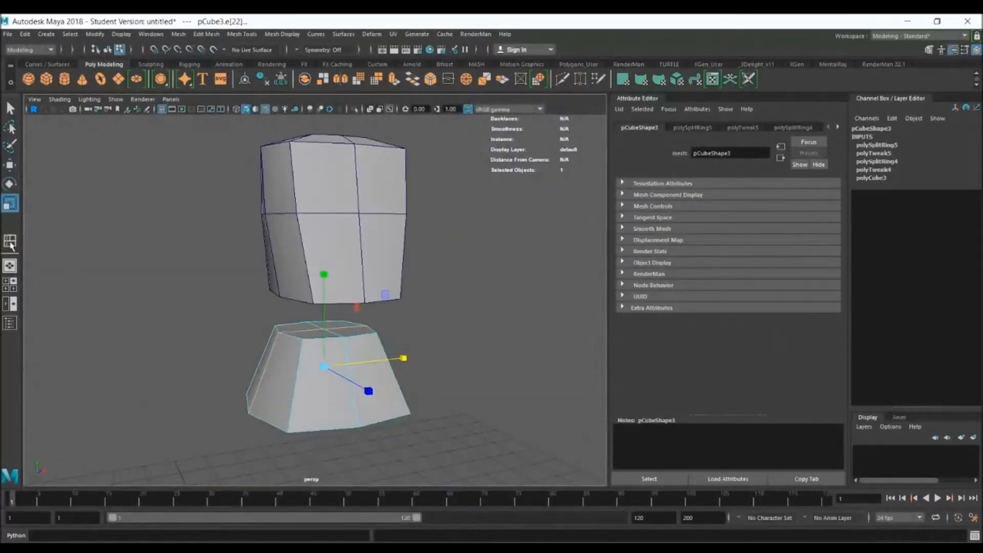
{"action": "left_click", "coordinate": [10, 242]}
{"action": "left_click", "coordinate": [67, 536]}
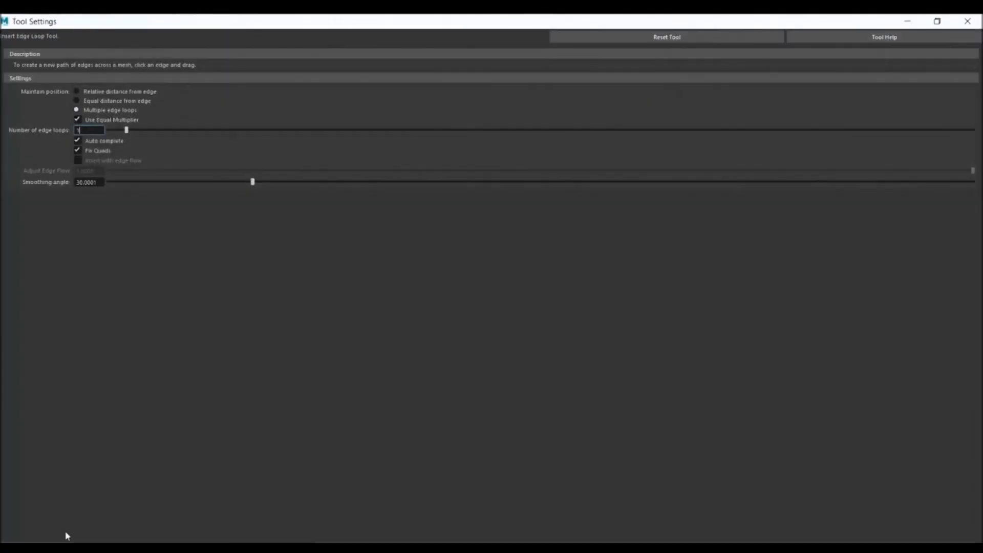
{"action": "left_click", "coordinate": [122, 91]}
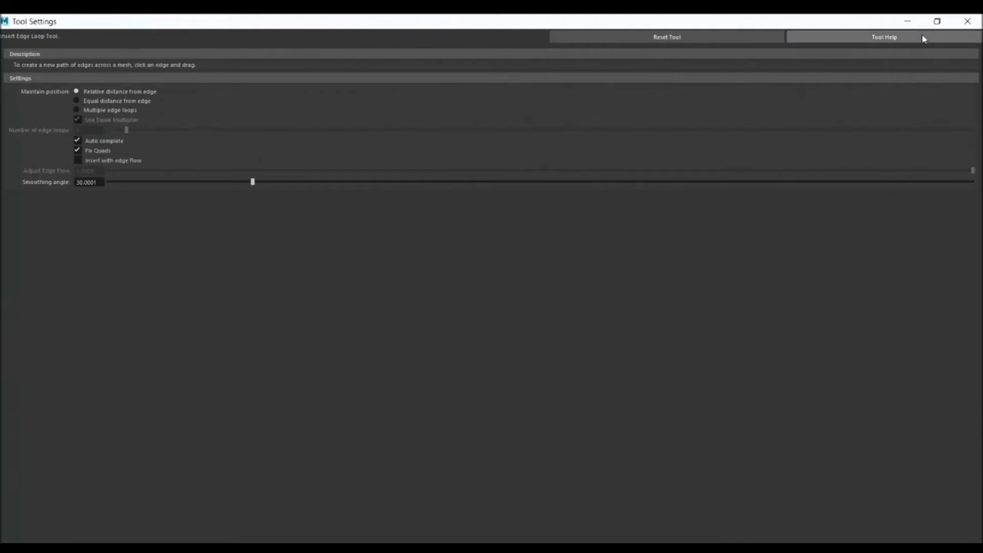
{"action": "left_click", "coordinate": [908, 21]}
Scale the edge loop on the pelvis's sides slightly further outward in width
{"action": "scroll", "coordinate": [403, 306], "scroll_direction": "up", "scroll_amount": 3}
{"action": "middle_click_drag", "start_coordinate": [403, 306], "coordinate": [448, 300], "text": "alt"}
{"action": "left_click_drag", "start_coordinate": [448, 301], "coordinate": [348, 260], "text": "alt"}
{"action": "scroll", "coordinate": [436, 285], "scroll_direction": "up", "scroll_amount": 3}
{"action": "left_click_drag", "start_coordinate": [435, 286], "coordinate": [478, 277], "text": "alt"}
{"action": "key", "text": "r"}
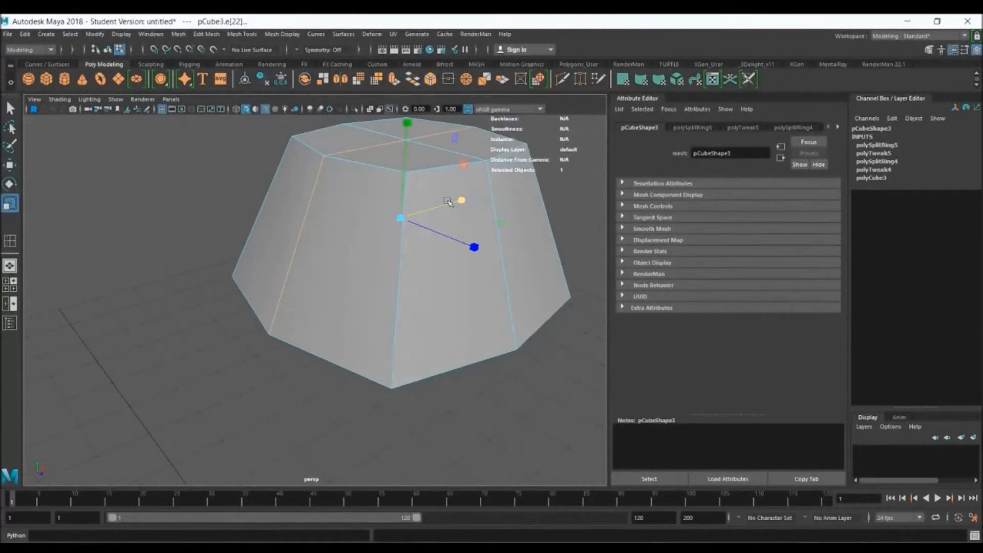
{"action": "left_click_drag", "start_coordinate": [461, 200], "coordinate": [466, 199]}
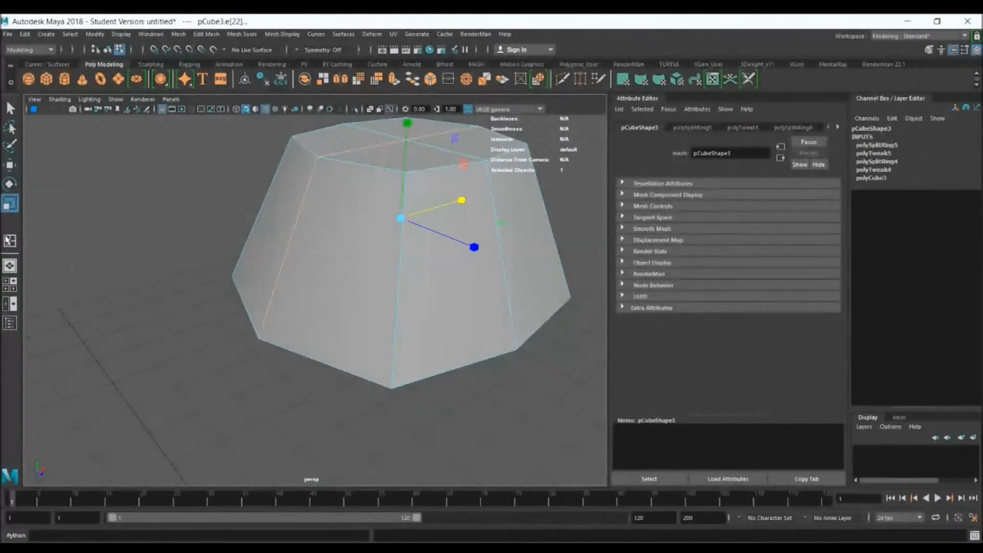
Insert a horizontal edge loop close to the pelvis's bottom edge and show the pelvis with smooth preview
{"action": "left_click", "coordinate": [9, 240]}
{"action": "left_click_drag", "start_coordinate": [473, 314], "coordinate": [463, 308], "text": "alt"}
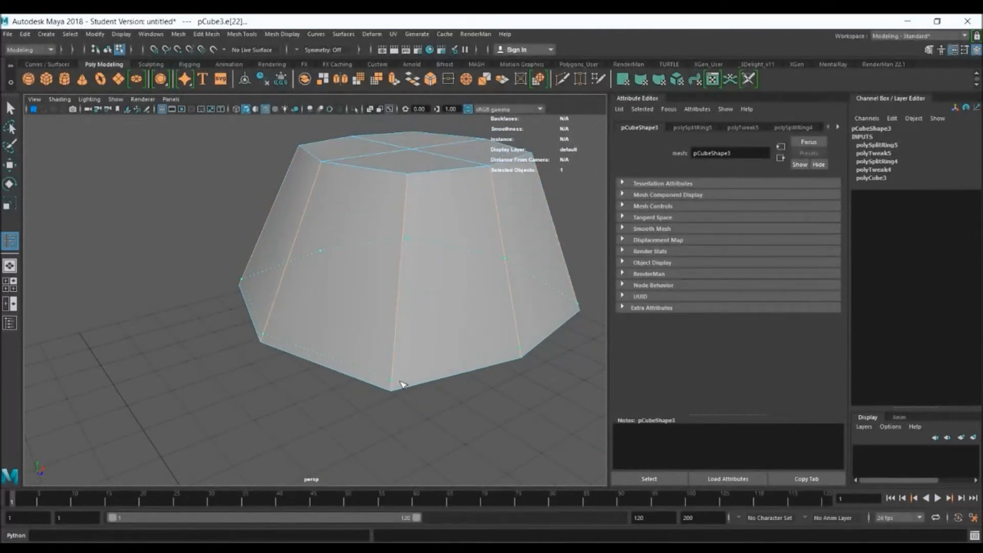
{"action": "left_click", "coordinate": [401, 383]}
{"action": "left_click_drag", "start_coordinate": [445, 393], "coordinate": [464, 383], "text": "alt"}
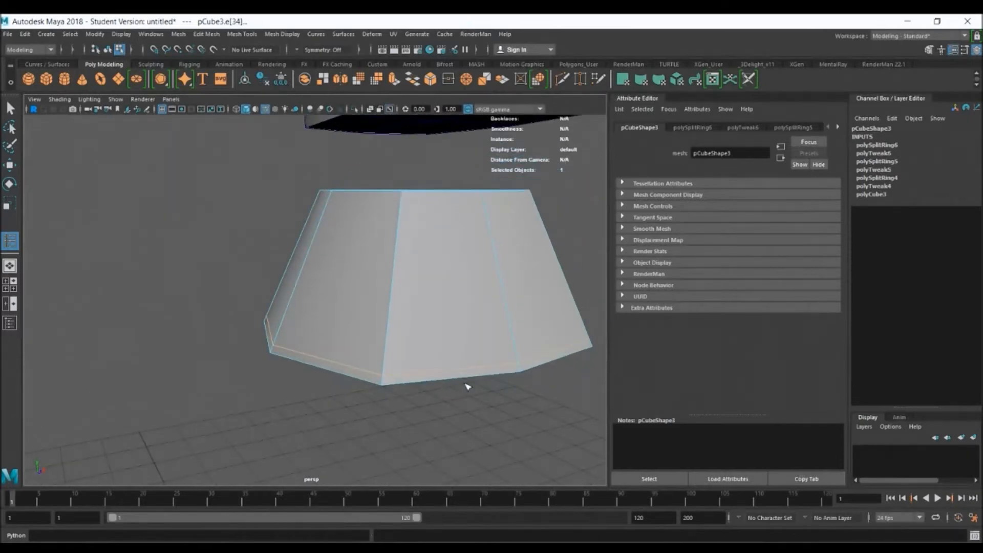
{"action": "key", "text": "3"}
{"action": "left_click_drag", "start_coordinate": [465, 386], "coordinate": [492, 391], "text": "alt"}
Insert a horizontal edge loop close to the pelvis's top edge and return to object mode
{"action": "left_click", "coordinate": [339, 235]}
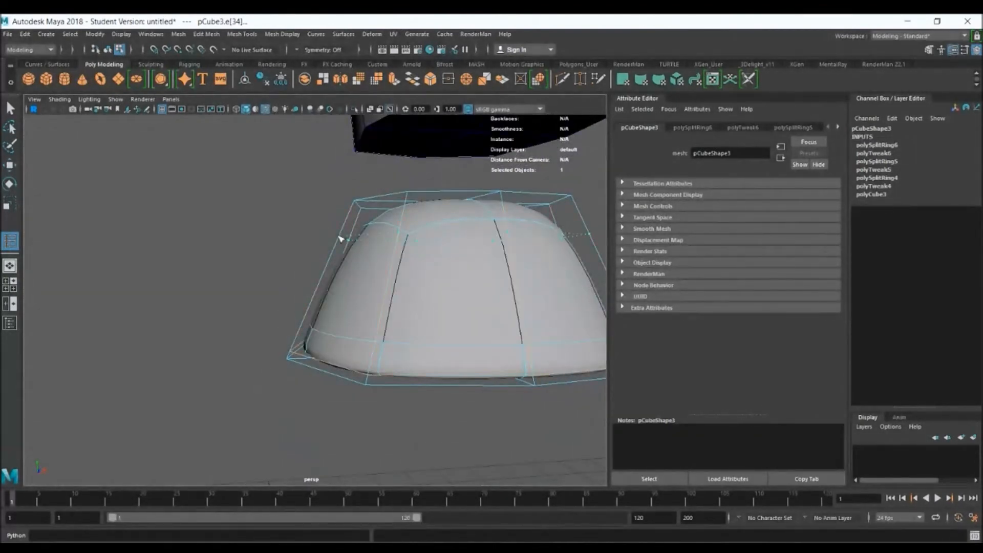
{"action": "left_click", "coordinate": [360, 215]}
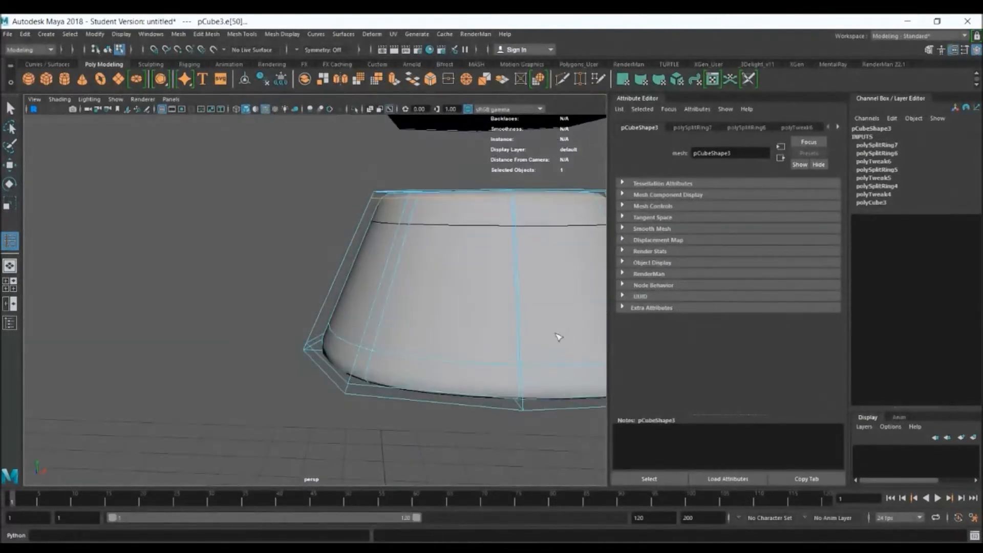
{"action": "right_click", "coordinate": [431, 240]}
{"action": "right_click_drag", "start_coordinate": [437, 239], "coordinate": [476, 226]}
{"action": "scroll", "coordinate": [543, 320], "scroll_direction": "down", "scroll_amount": 5}
{"action": "mouse_move", "coordinate": [521, 338]}
{"action": "left_mouse_down", "text": "alt"}
{"action": "mouse_move", "coordinate": [476, 350]}
{"action": "mouse_move", "coordinate": [386, 346]}
{"action": "mouse_move", "coordinate": [423, 333]}
{"action": "mouse_move", "coordinate": [522, 344]}
{"action": "left_mouse_up", "text": "alt"}
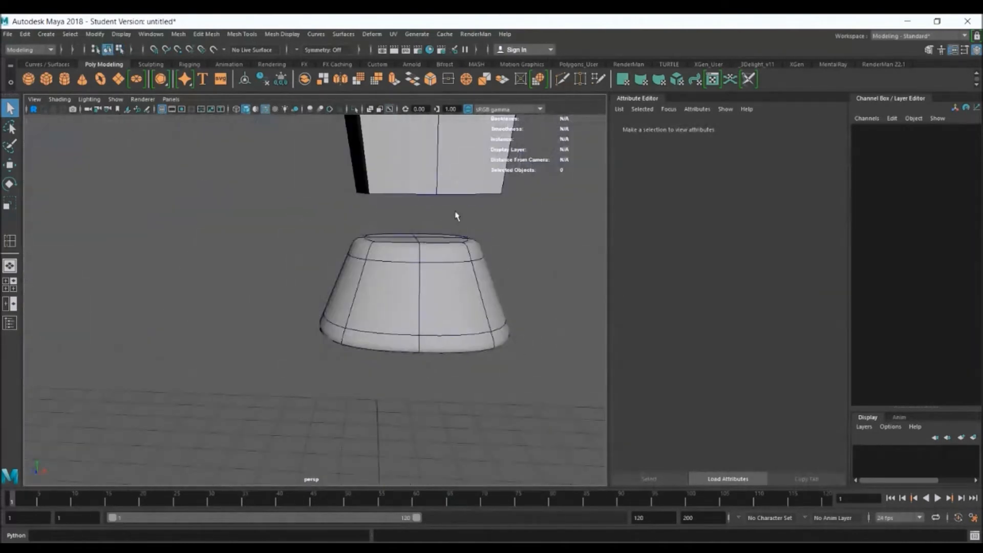
Show the chest with smooth preview, clear the selection and inspect the chest and pelvis from several angles
{"action": "left_click", "coordinate": [459, 191]}
{"action": "key", "text": "f"}
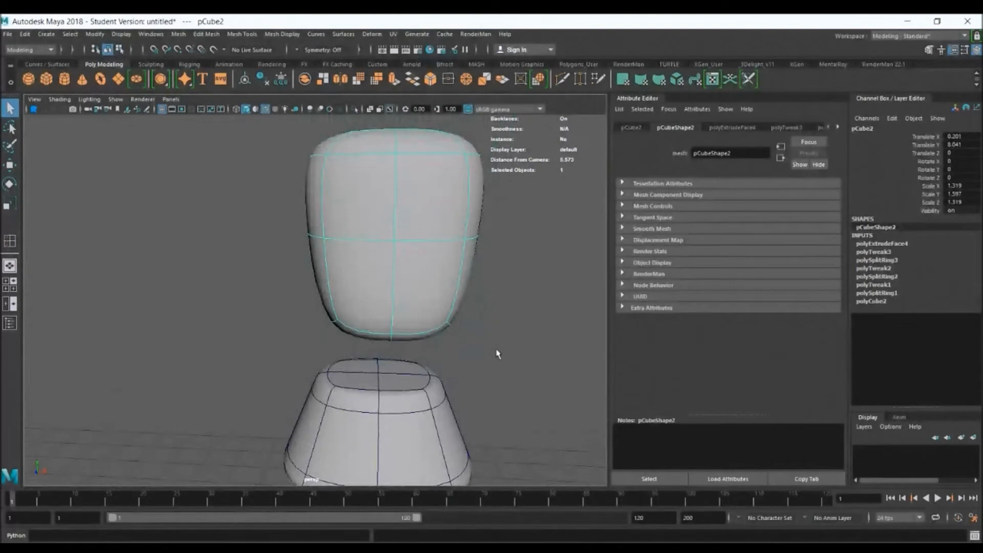
{"action": "left_click", "coordinate": [493, 349]}
{"action": "left_click_drag", "start_coordinate": [489, 347], "coordinate": [344, 314], "text": "alt"}
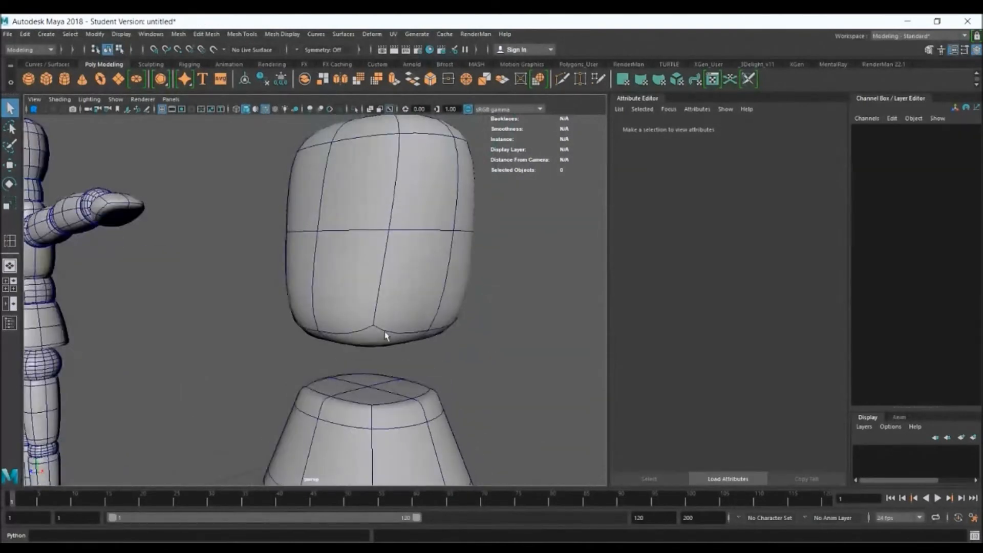
{"action": "left_click_drag", "start_coordinate": [417, 215], "coordinate": [451, 225], "text": "alt"}
{"action": "middle_click_drag", "start_coordinate": [487, 379], "coordinate": [463, 239], "text": "alt"}
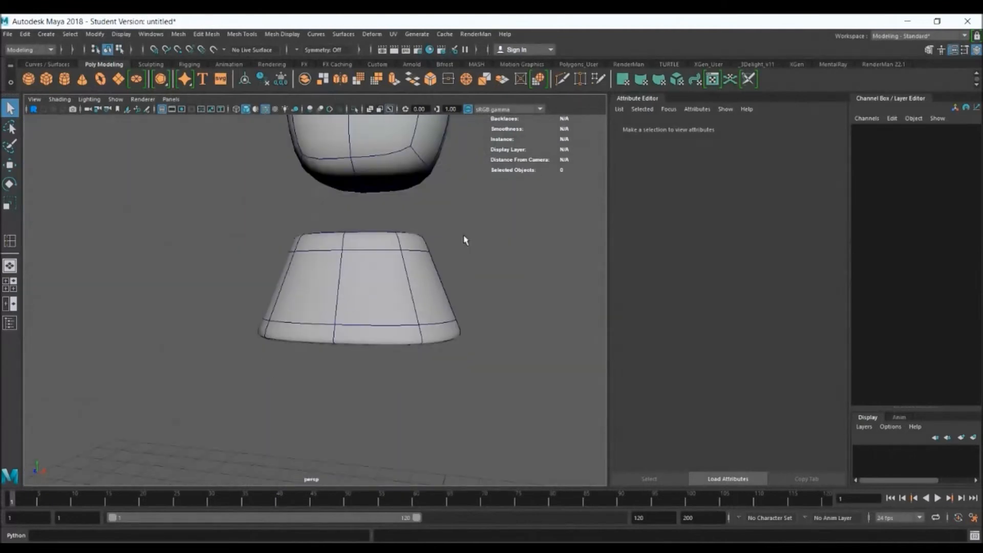
{"action": "left_click_drag", "start_coordinate": [444, 323], "coordinate": [448, 299], "text": "alt"}
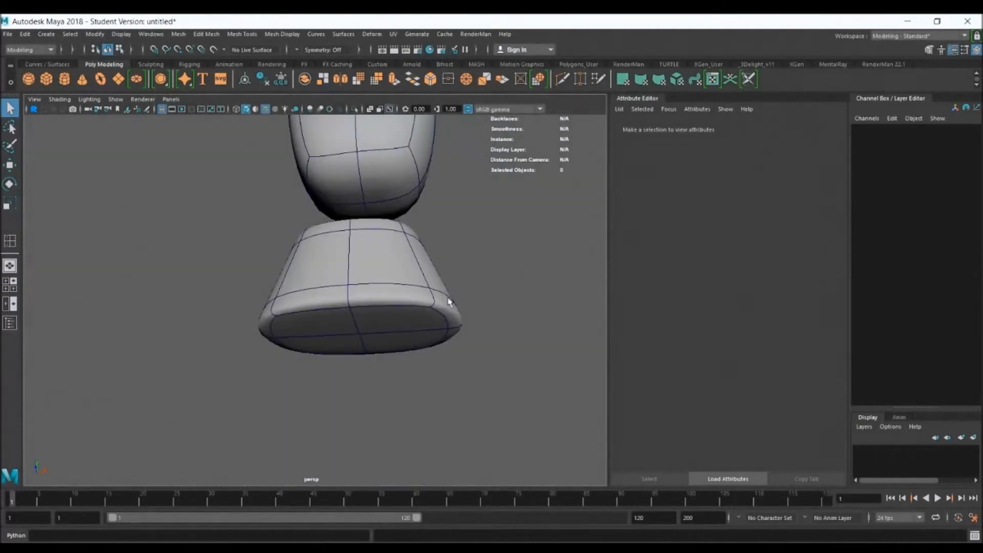
{"action": "left_click_drag", "start_coordinate": [408, 256], "coordinate": [419, 281], "text": "alt"}
Create a polygon sphere for a hip joint in the front view, scaled to 0.434 and placed at about X 0.59, Y 5.041
{"action": "key", "text": "space"}
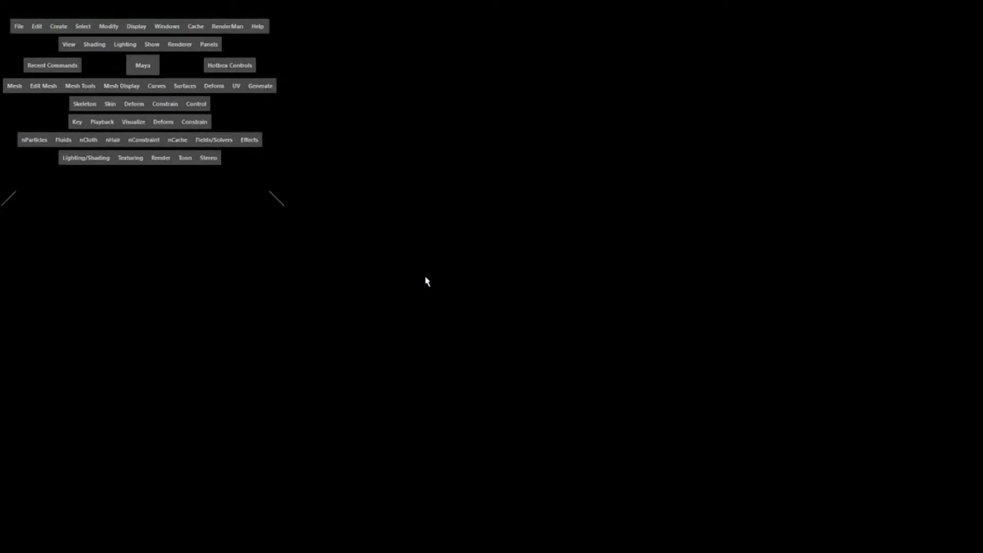
{"action": "key", "text": "space"}
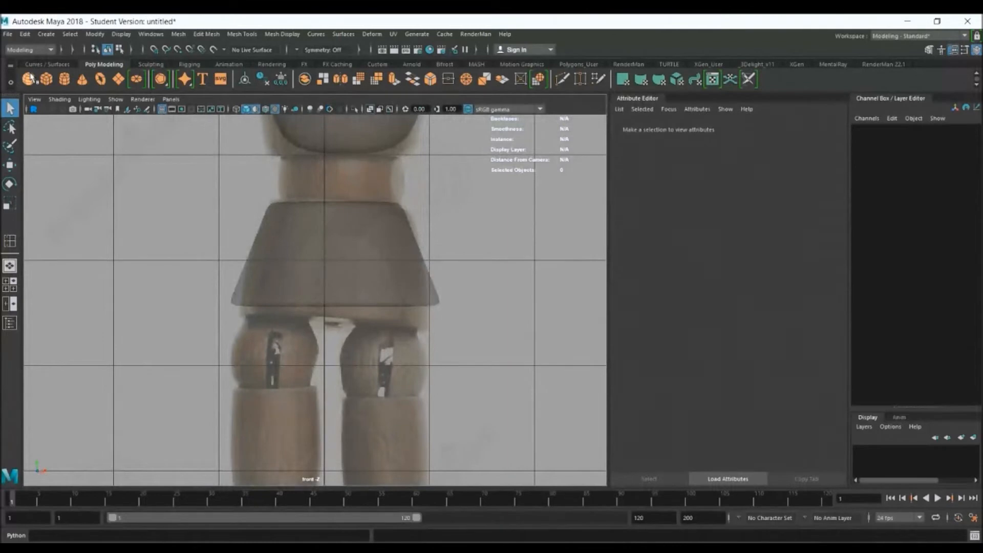
{"action": "left_click", "coordinate": [28, 79]}
{"action": "scroll", "coordinate": [400, 348], "scroll_direction": "down", "scroll_amount": 5}
{"action": "key", "text": "w"}
{"action": "left_click_drag", "start_coordinate": [321, 403], "coordinate": [320, 303]}
{"action": "key", "text": "r"}
{"action": "scroll", "coordinate": [536, 375], "scroll_direction": "up", "scroll_amount": 8}
{"action": "key", "text": "w"}
{"action": "left_click_drag", "start_coordinate": [438, 314], "coordinate": [382, 382]}
{"action": "key", "text": "r"}
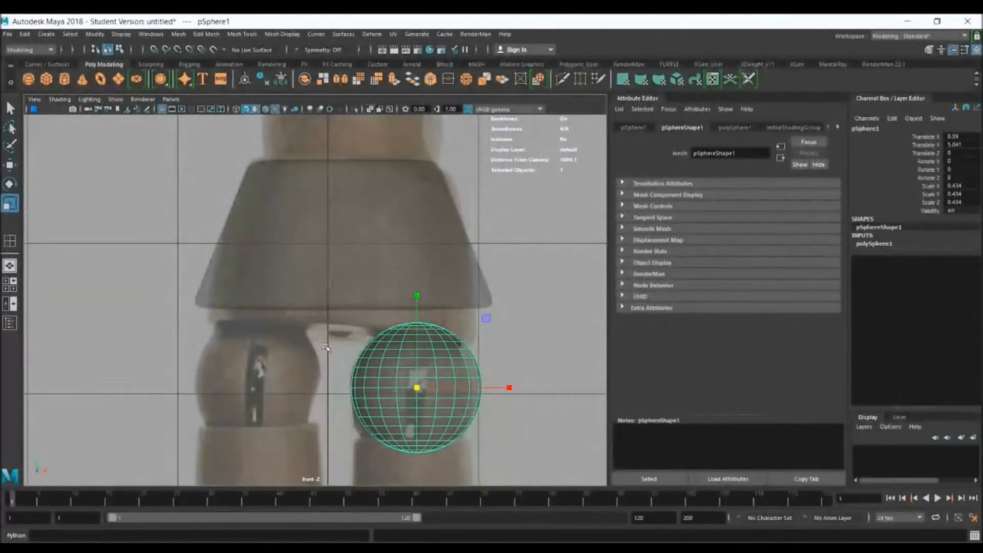
Scale the pelvis to 1.222 in Y, shift it to X 0.128 over the front reference, and check it in perspective
{"action": "left_click", "coordinate": [341, 259]}
{"action": "left_click_drag", "start_coordinate": [345, 138], "coordinate": [342, 156]}
{"action": "key", "text": "w"}
{"action": "left_click_drag", "start_coordinate": [431, 253], "coordinate": [435, 254]}
{"action": "key", "text": "space"}
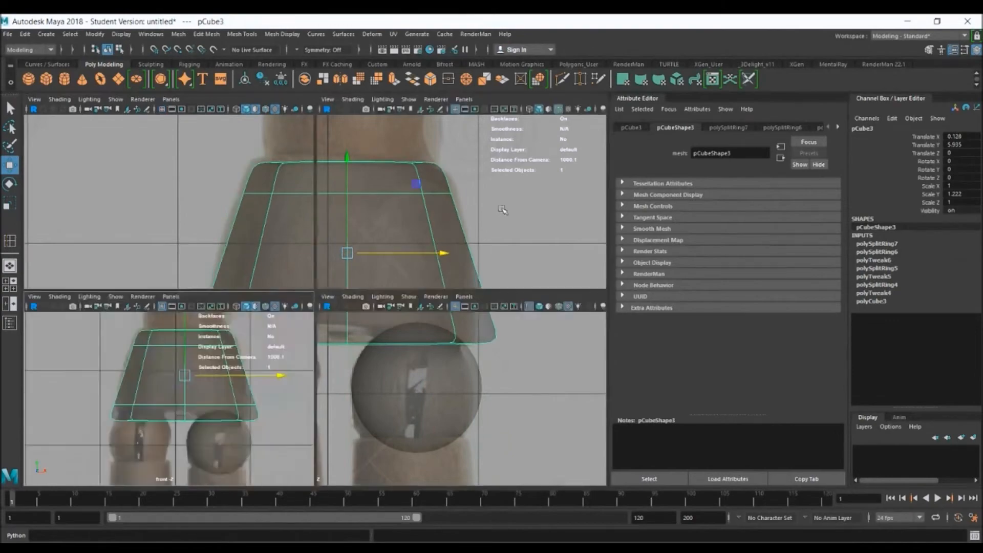
{"action": "key", "text": "space"}
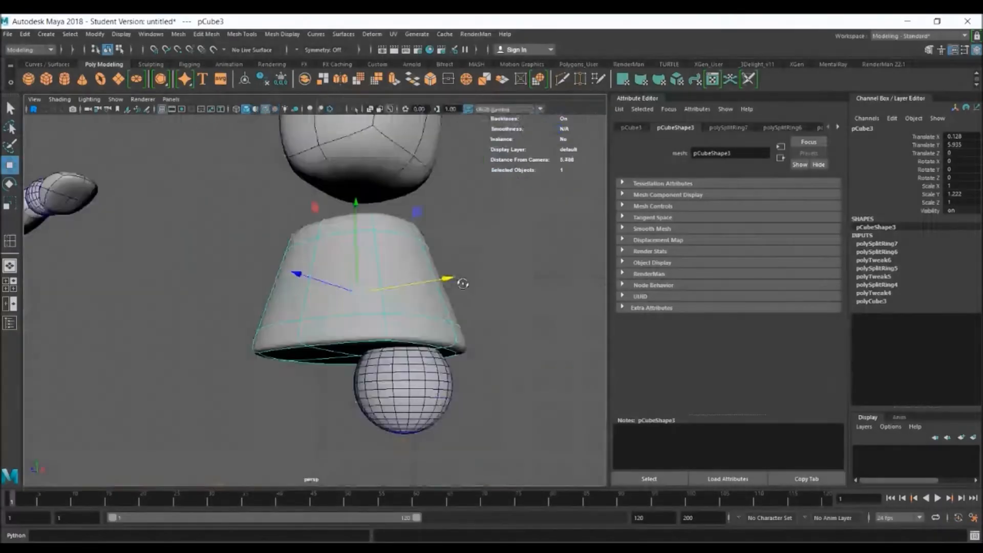
{"action": "left_click_drag", "start_coordinate": [464, 279], "coordinate": [487, 277], "text": "alt"}
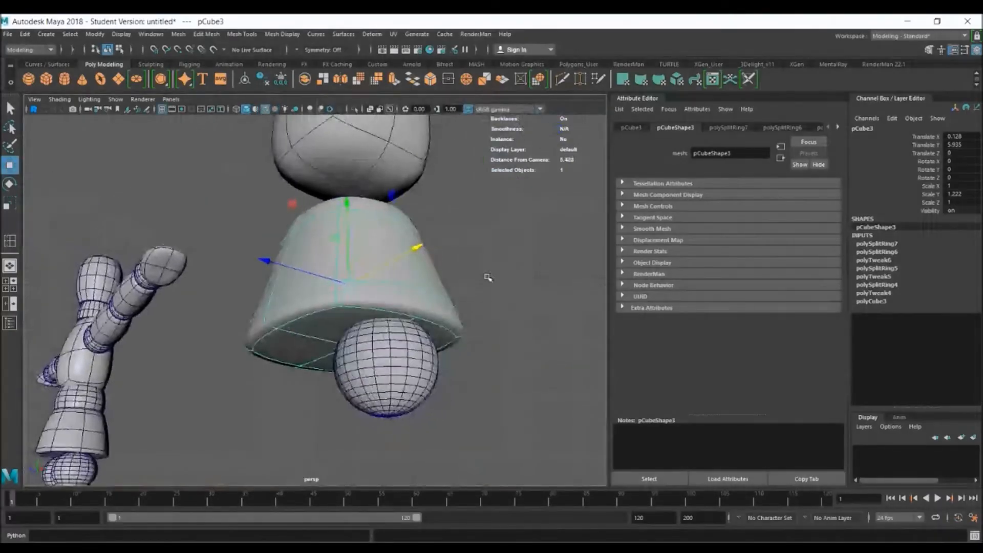
{"action": "left_click", "coordinate": [508, 273]}
{"action": "left_click_drag", "start_coordinate": [511, 332], "coordinate": [411, 354], "text": "alt"}
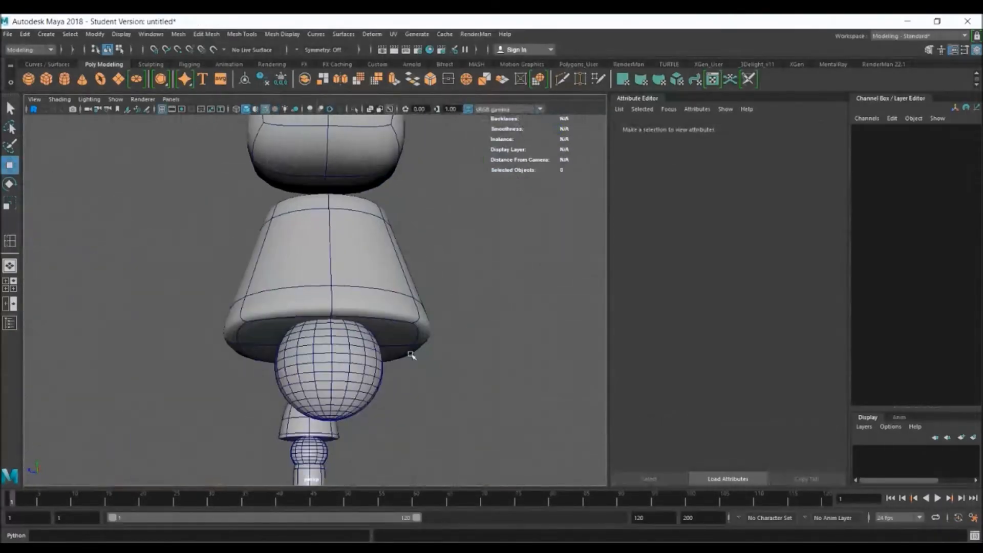
Try rotating the hip joint sphere about its X axis and undo the rotation
{"action": "left_click", "coordinate": [331, 359]}
{"action": "key", "text": "e"}
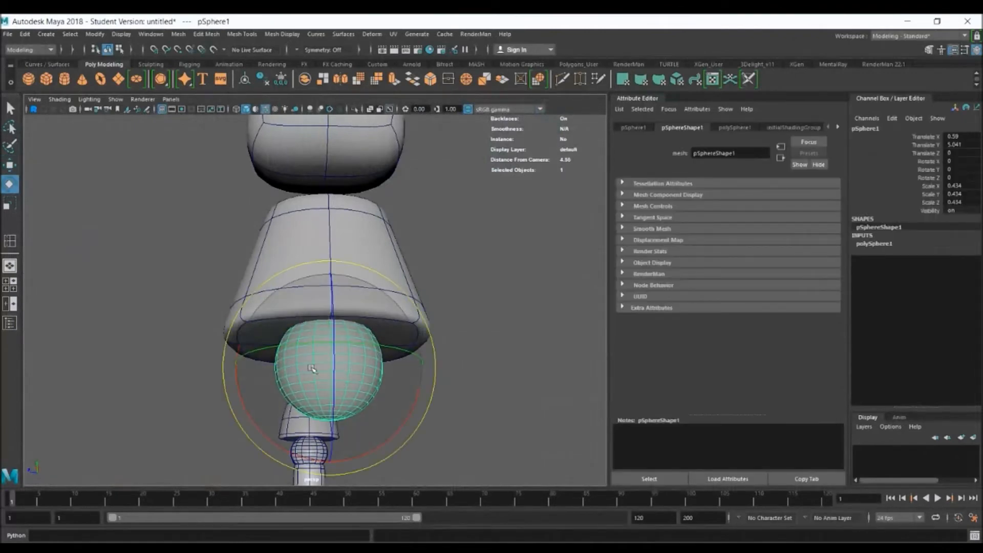
{"action": "left_click_drag", "start_coordinate": [236, 381], "coordinate": [279, 340]}
{"action": "key", "text": "ctrl+z"}
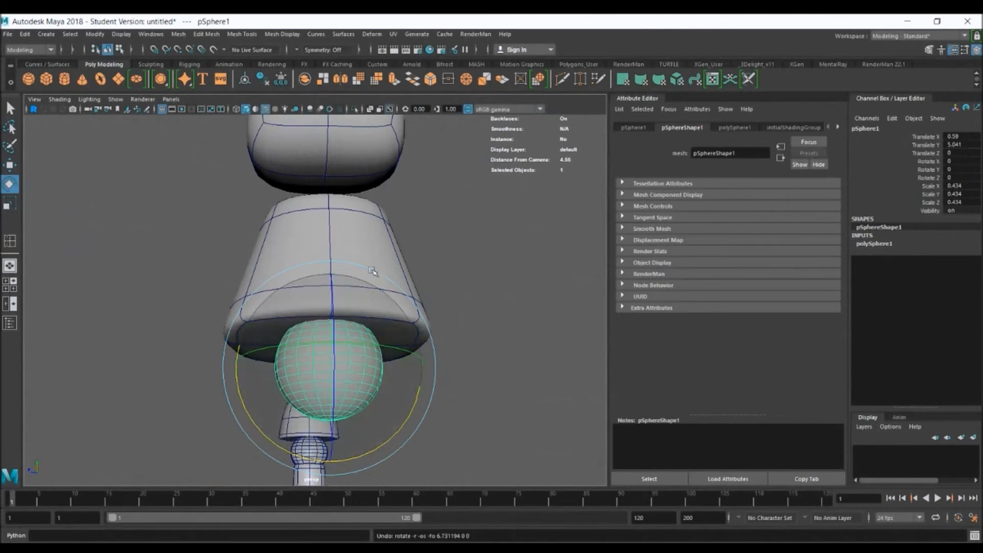
Create a polygon cube and raise it above the chest to Y 11.033
{"action": "left_click_drag", "start_coordinate": [373, 272], "coordinate": [471, 287], "text": "alt"}
{"action": "key", "text": "q"}
{"action": "right_click_drag", "start_coordinate": [472, 291], "coordinate": [249, 193], "text": "alt"}
{"action": "middle_click_drag", "start_coordinate": [205, 269], "coordinate": [266, 279], "text": "alt"}
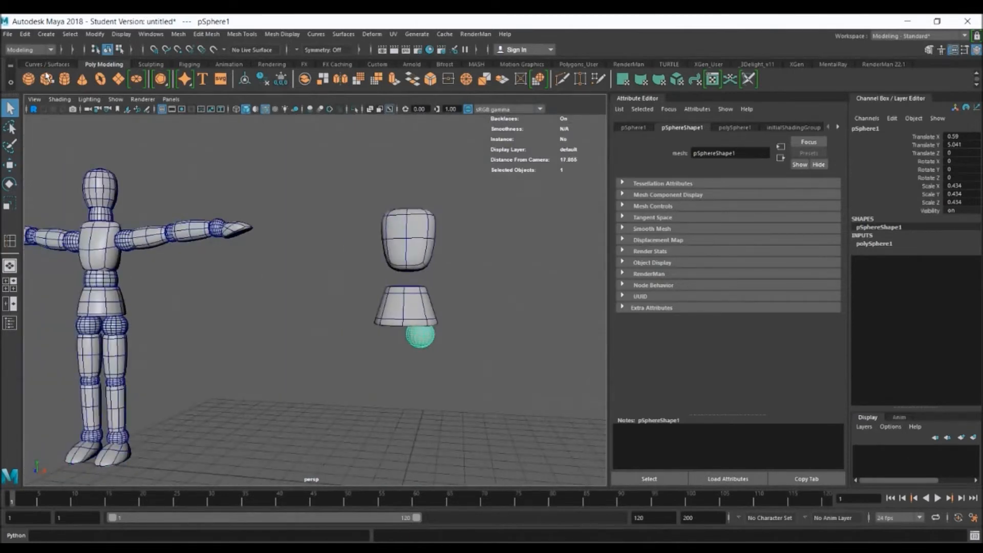
{"action": "left_click", "coordinate": [46, 78]}
{"action": "key", "text": "w"}
{"action": "left_click_drag", "start_coordinate": [416, 424], "coordinate": [433, 217]}
{"action": "middle_click_drag", "start_coordinate": [425, 193], "coordinate": [337, 290], "text": "alt"}
{"action": "right_click_drag", "start_coordinate": [251, 244], "coordinate": [422, 327], "text": "alt"}
{"action": "key", "text": "f"}
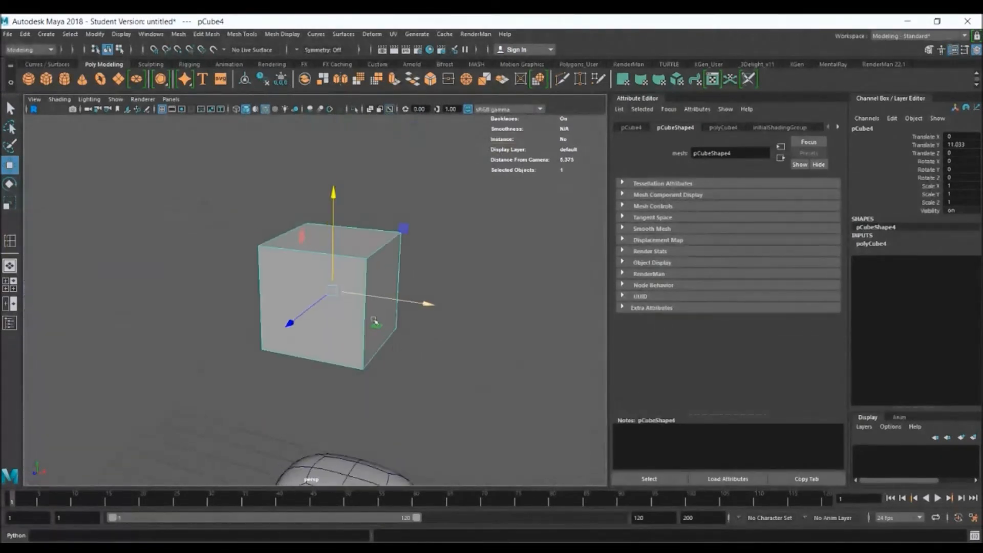
Inspect the new cube with smooth preview from several angles and return it to the unsmoothed display
{"action": "key", "text": "q"}
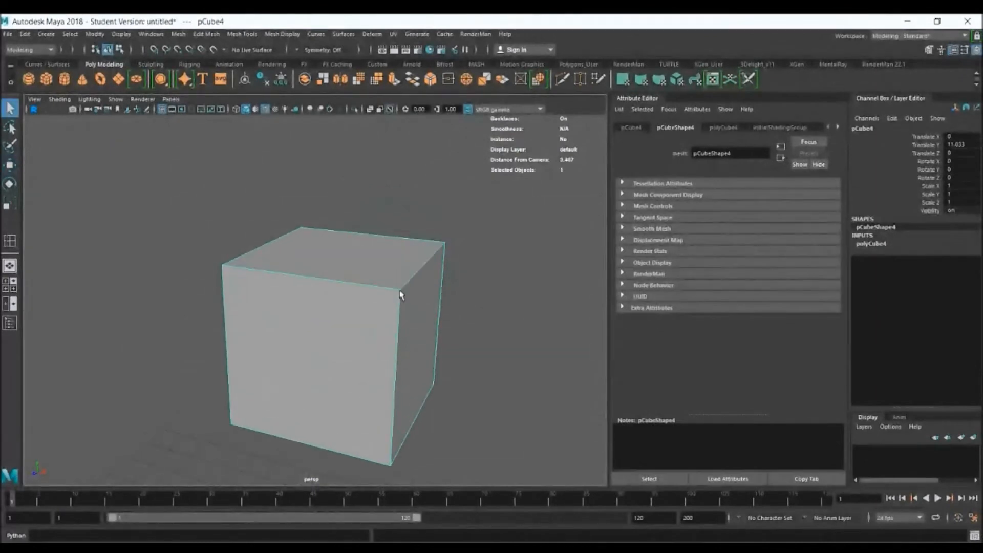
{"action": "left_click_drag", "start_coordinate": [402, 292], "coordinate": [428, 347], "text": "alt"}
{"action": "middle_click_drag", "start_coordinate": [428, 347], "coordinate": [420, 189], "text": "alt"}
{"action": "right_click_drag", "start_coordinate": [498, 406], "coordinate": [360, 327], "text": "alt"}
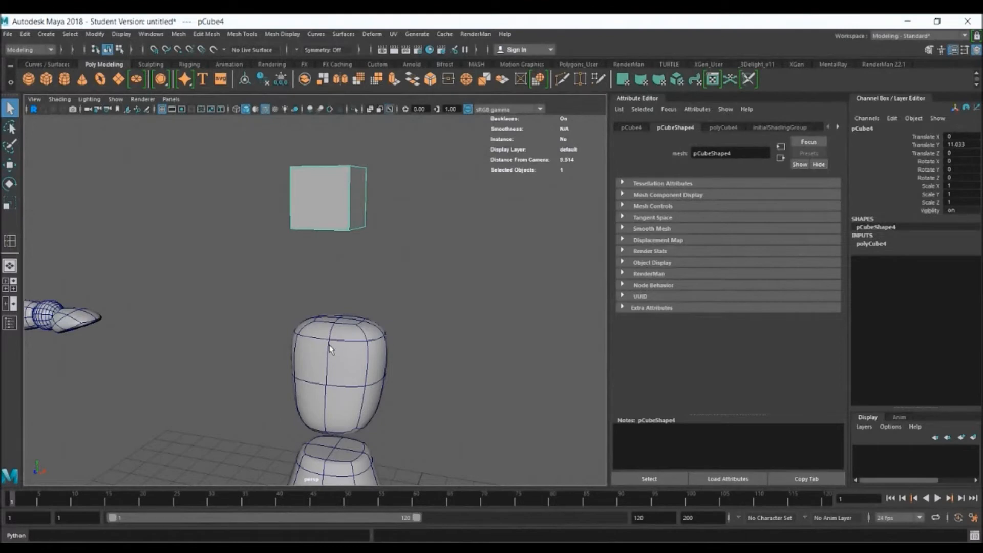
{"action": "key", "text": "f"}
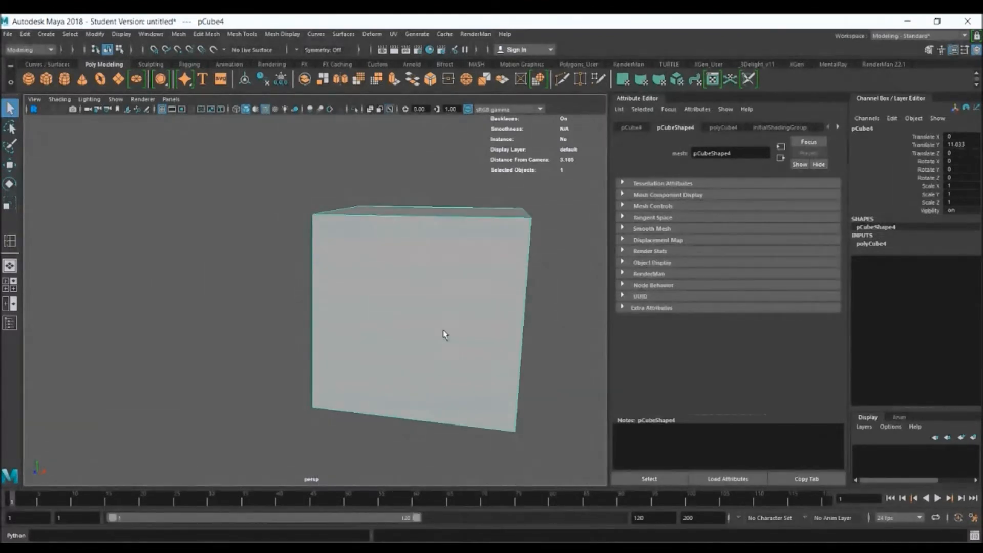
{"action": "key", "text": "3"}
{"action": "mouse_move", "coordinate": [501, 351]}
{"action": "left_mouse_down", "text": "alt"}
{"action": "mouse_move", "coordinate": [450, 340]}
{"action": "mouse_move", "coordinate": [497, 351]}
{"action": "left_mouse_up", "text": "alt"}
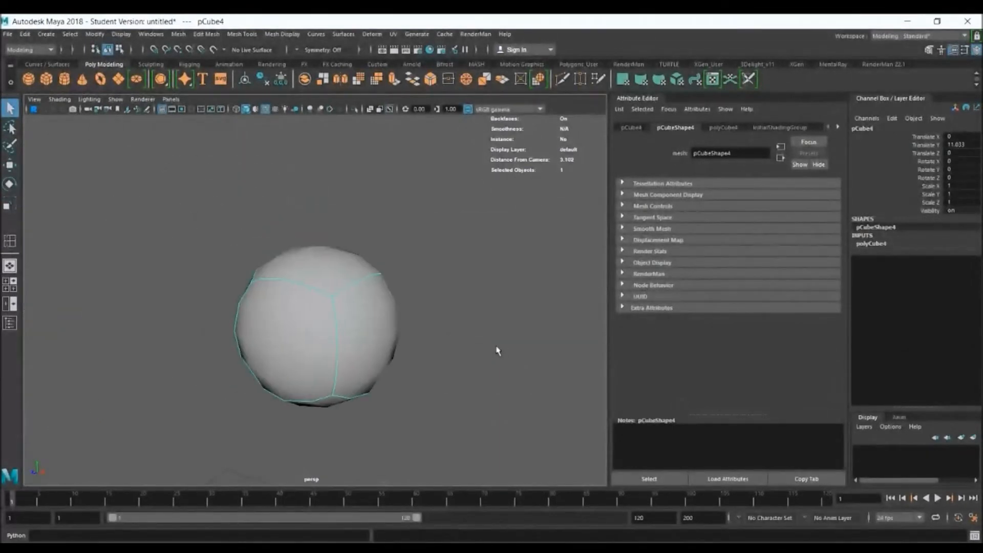
{"action": "left_click", "coordinate": [496, 351]}
{"action": "scroll", "coordinate": [470, 291], "scroll_direction": "up", "scroll_amount": 5}
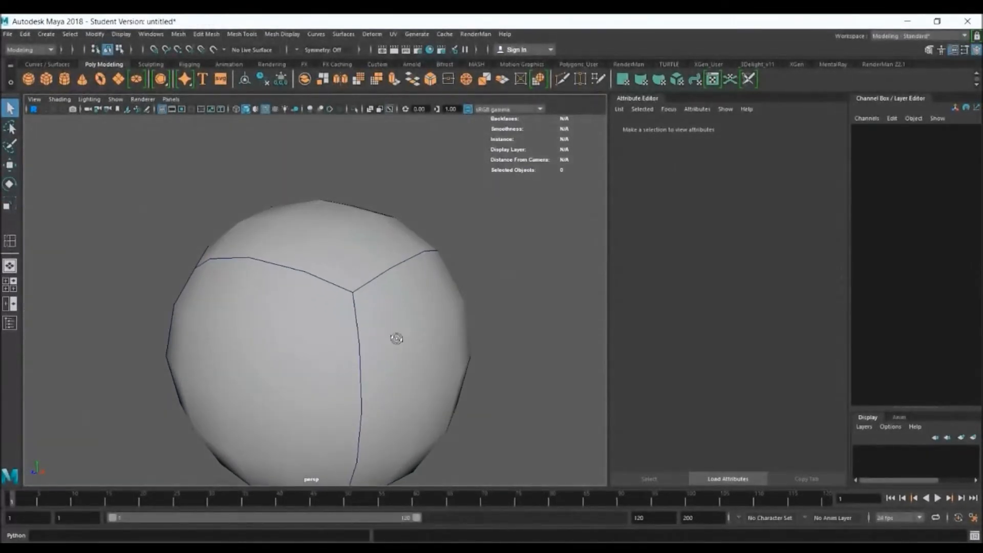
{"action": "scroll", "coordinate": [397, 338], "scroll_direction": "down", "scroll_amount": 3}
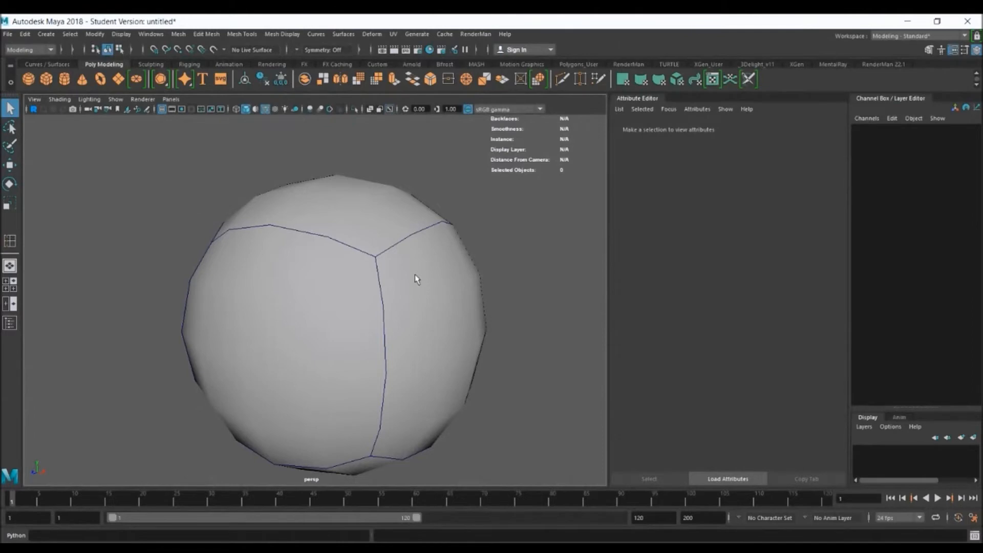
{"action": "left_click", "coordinate": [371, 259]}
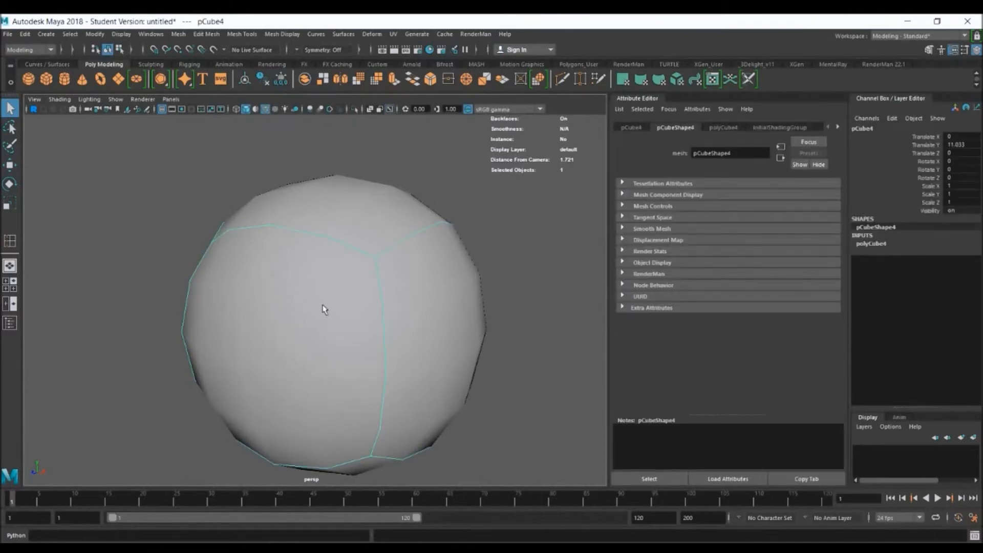
{"action": "key", "text": "1"}
{"action": "scroll", "coordinate": [332, 292], "scroll_direction": "up", "scroll_amount": 1}
{"action": "scroll", "coordinate": [332, 292], "scroll_direction": "down", "scroll_amount": 2}
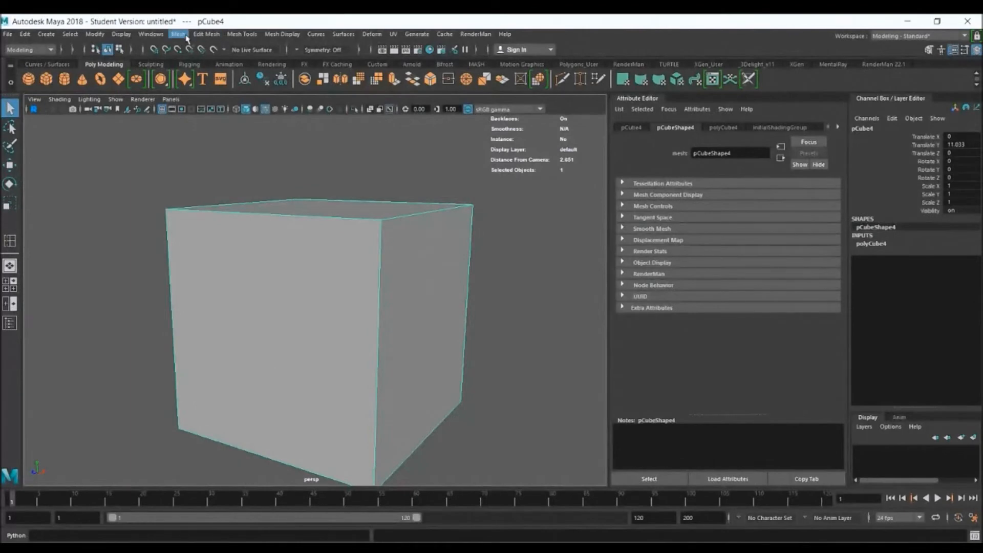
Apply the Smooth mesh operation to the cube and clear the selection
{"action": "left_click", "coordinate": [189, 34]}
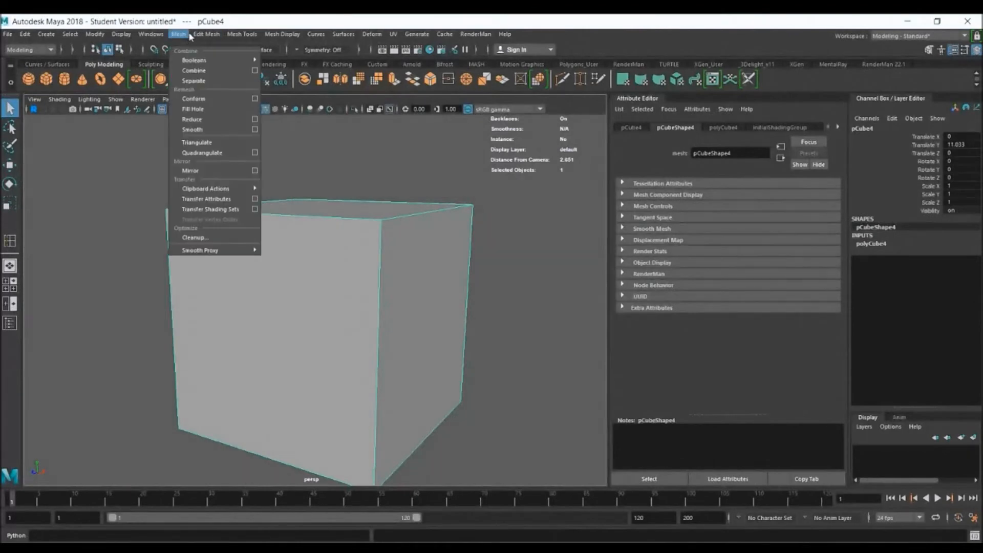
{"action": "left_click", "coordinate": [219, 129]}
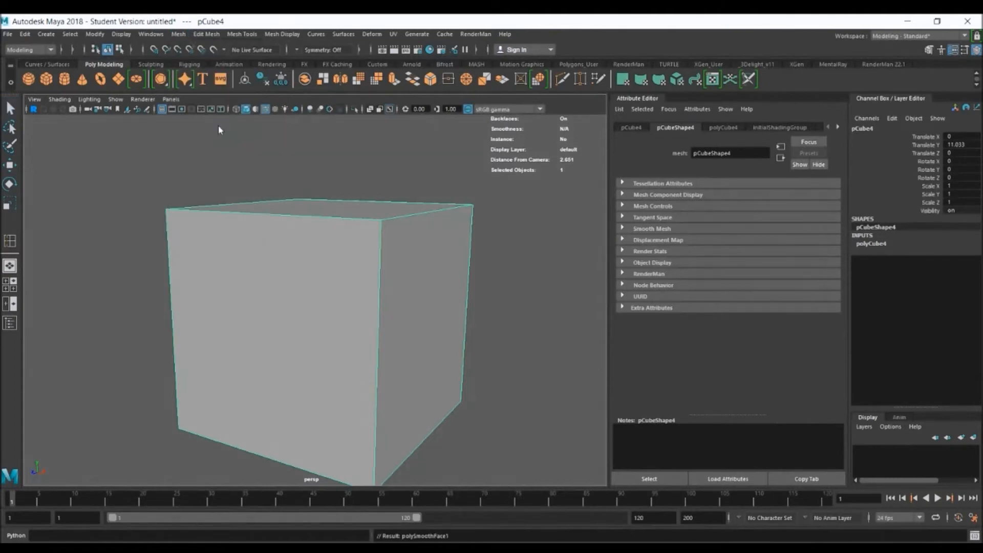
{"action": "right_click_drag", "start_coordinate": [348, 275], "coordinate": [389, 261]}
{"action": "left_click_drag", "start_coordinate": [393, 294], "coordinate": [432, 294], "text": "alt"}
{"action": "middle_click_drag", "start_coordinate": [432, 294], "coordinate": [266, 301], "text": "alt"}
{"action": "right_click_drag", "start_coordinate": [362, 247], "coordinate": [365, 242], "text": "alt"}
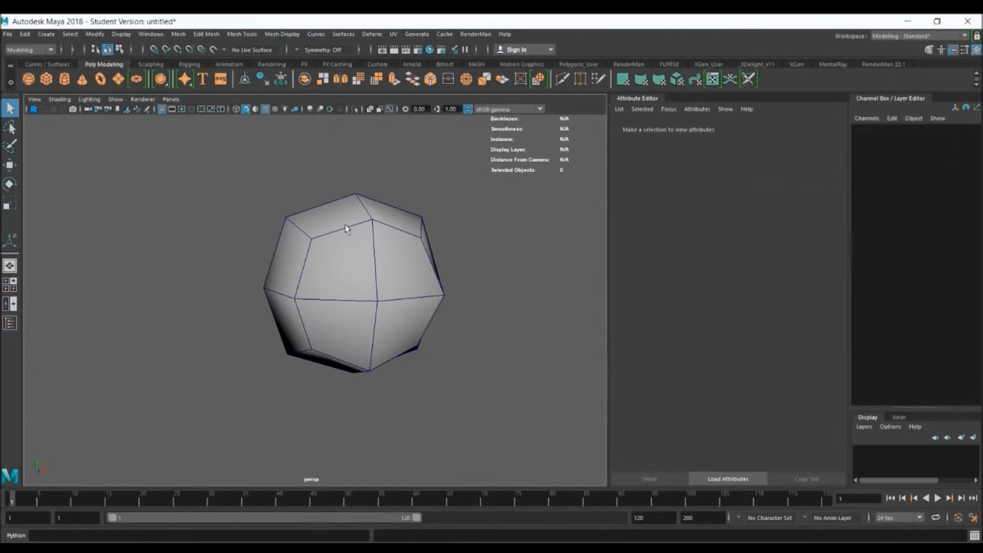
Examine the edges of the smoothed cube, show it with smooth preview in object mode, and clear the selection
{"action": "left_click_drag", "start_coordinate": [409, 315], "coordinate": [424, 326], "text": "alt"}
{"action": "right_click_drag", "start_coordinate": [434, 354], "coordinate": [438, 262]}
{"action": "left_click", "coordinate": [418, 385]}
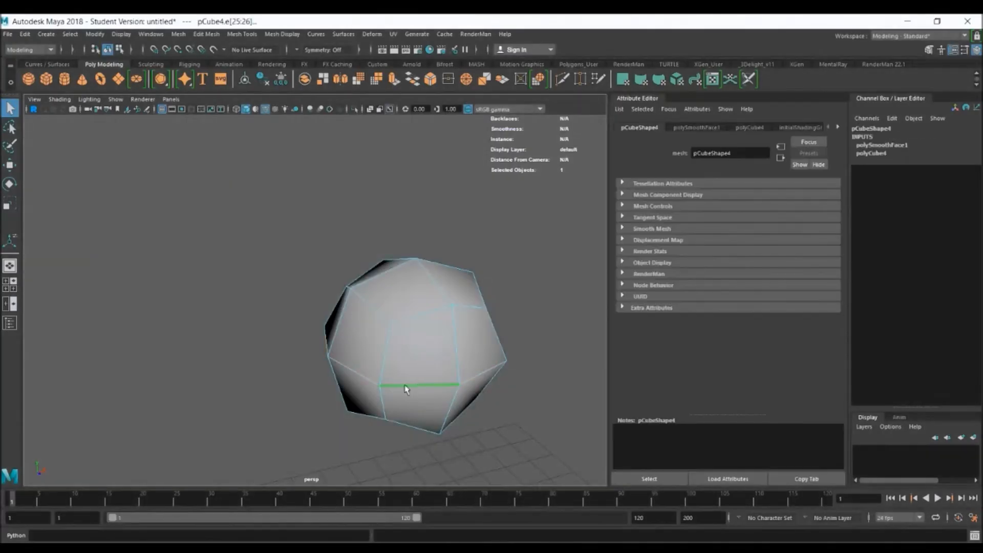
{"action": "left_click", "coordinate": [457, 342]}
{"action": "left_click", "coordinate": [352, 320]}
{"action": "left_click_drag", "start_coordinate": [425, 342], "coordinate": [388, 310], "text": "alt"}
{"action": "right_click_drag", "start_coordinate": [385, 304], "coordinate": [426, 266]}
{"action": "key", "text": "3"}
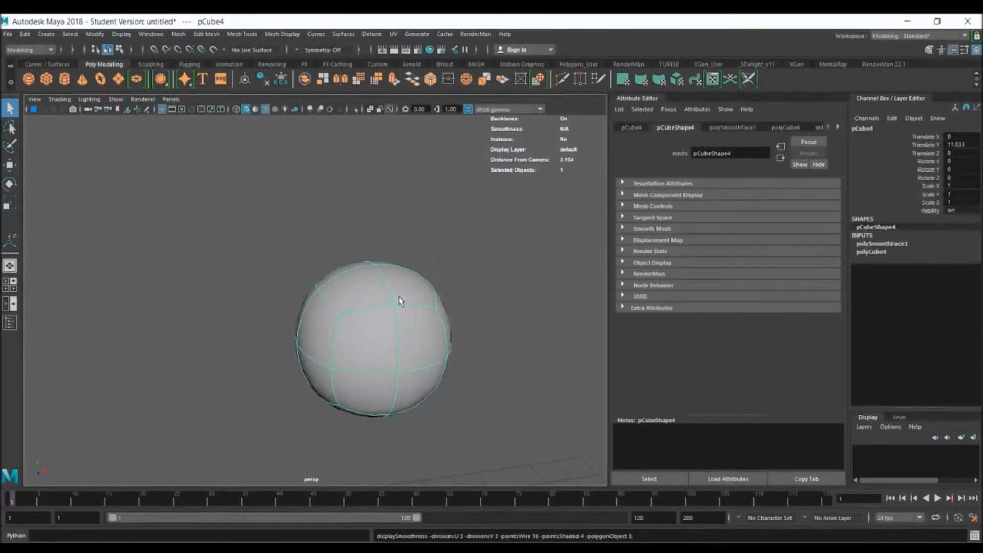
{"action": "left_click", "coordinate": [494, 292]}
{"action": "scroll", "coordinate": [525, 291], "scroll_direction": "up", "scroll_amount": 6}
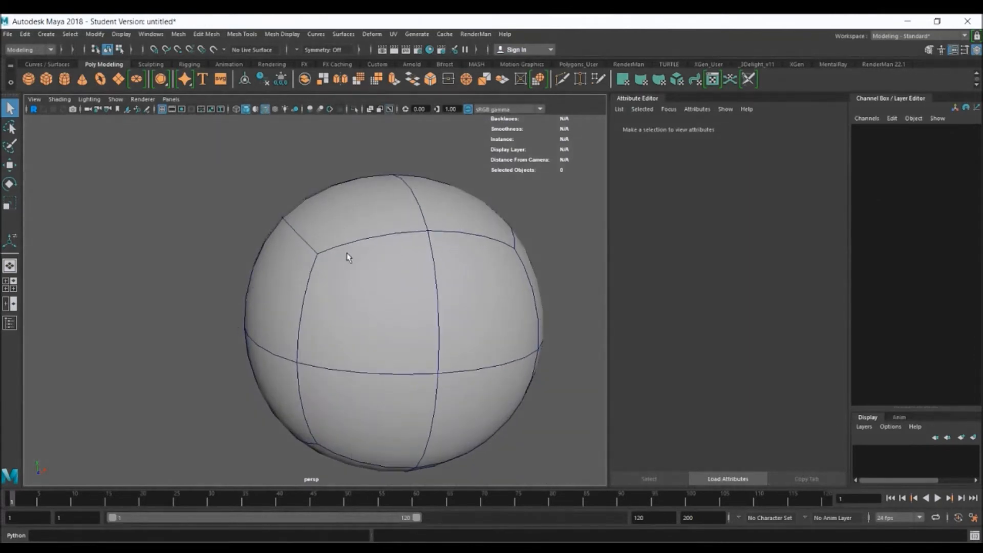
Set the smoothed cube's division levels to 2 in its smooth history and check the denser mesh
{"action": "left_click", "coordinate": [389, 264]}
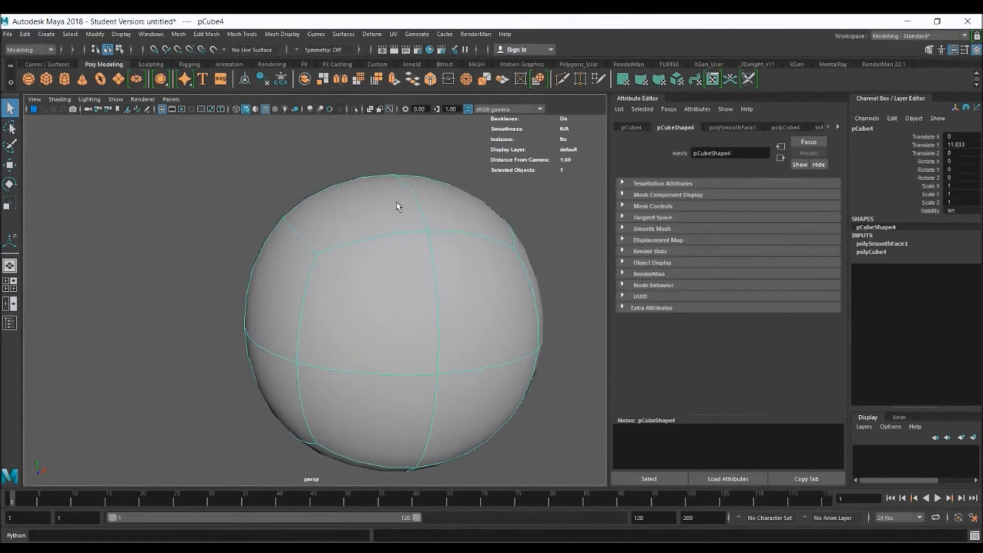
{"action": "left_click", "coordinate": [734, 128]}
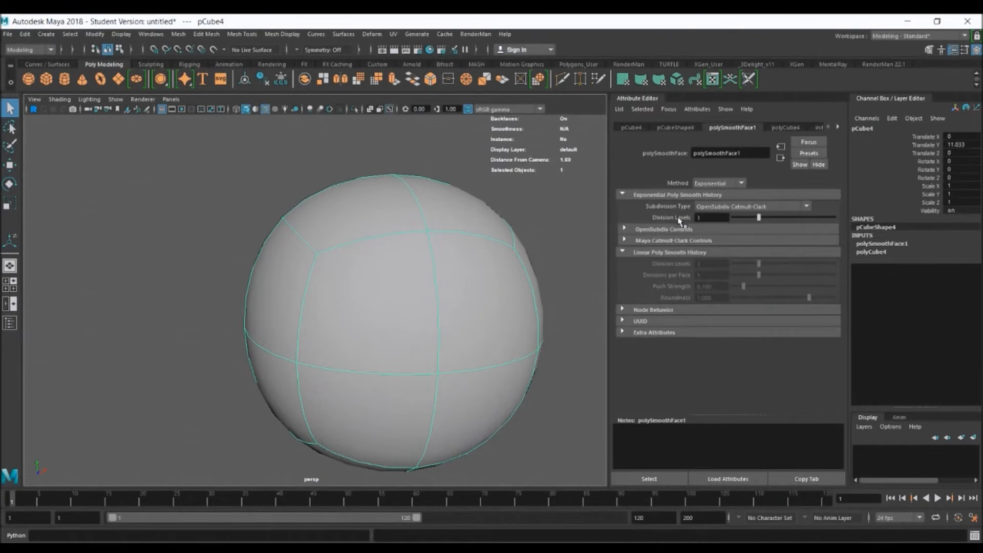
{"action": "left_click", "coordinate": [772, 219]}
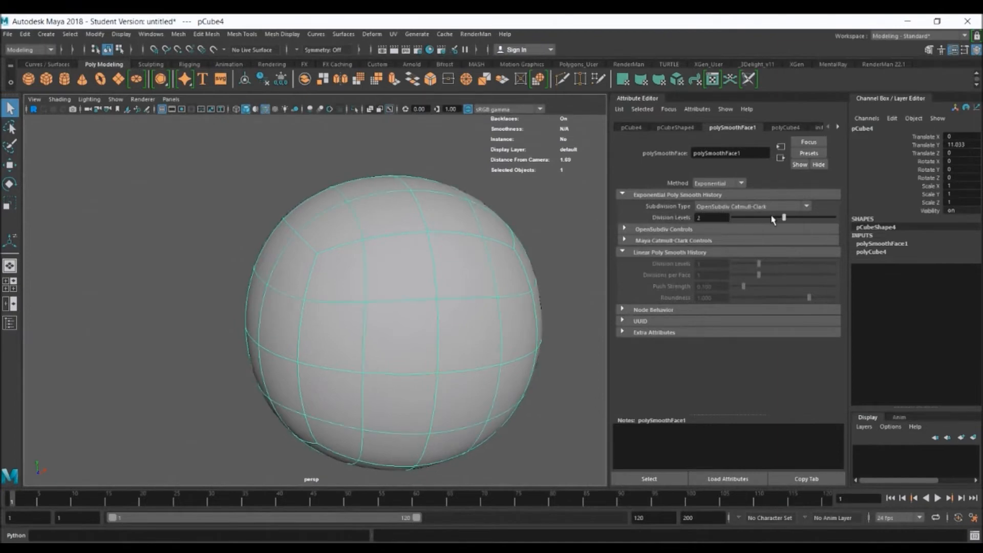
{"action": "left_click", "coordinate": [499, 174]}
{"action": "mouse_move", "coordinate": [533, 187]}
{"action": "left_mouse_down", "text": "alt"}
{"action": "mouse_move", "coordinate": [502, 190]}
{"action": "mouse_move", "coordinate": [551, 189]}
{"action": "mouse_move", "coordinate": [544, 184]}
{"action": "left_mouse_up", "text": "alt"}
{"action": "left_click", "coordinate": [419, 192]}
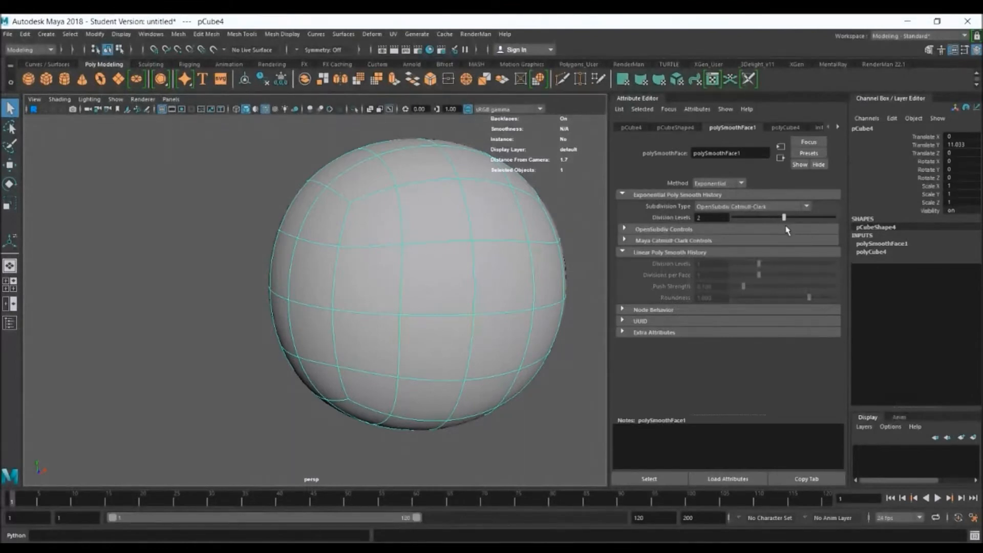
Raise the smoothed cube's division levels to 4 and turn off wireframe on shaded to inspect its surface
{"action": "left_click_drag", "start_coordinate": [796, 217], "coordinate": [832, 224]}
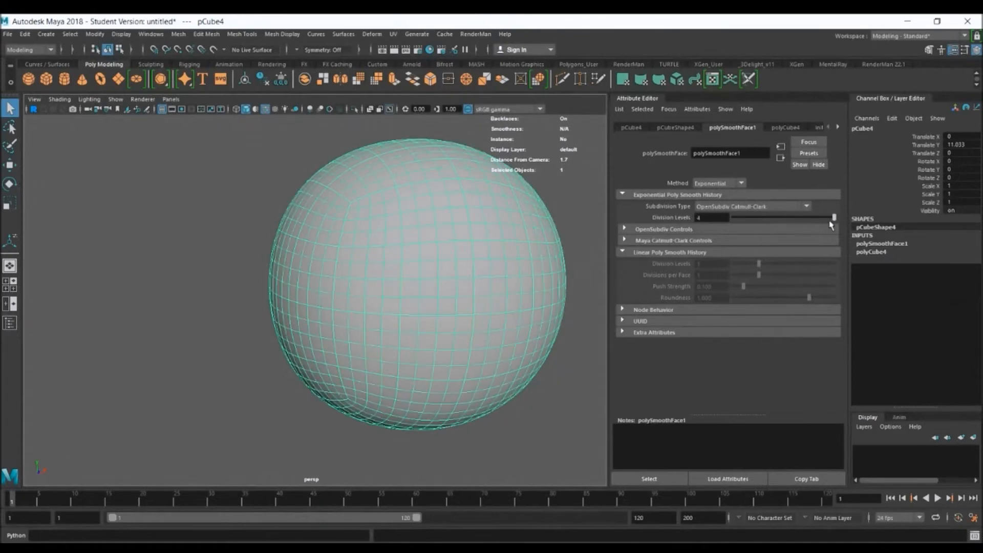
{"action": "left_click", "coordinate": [573, 183]}
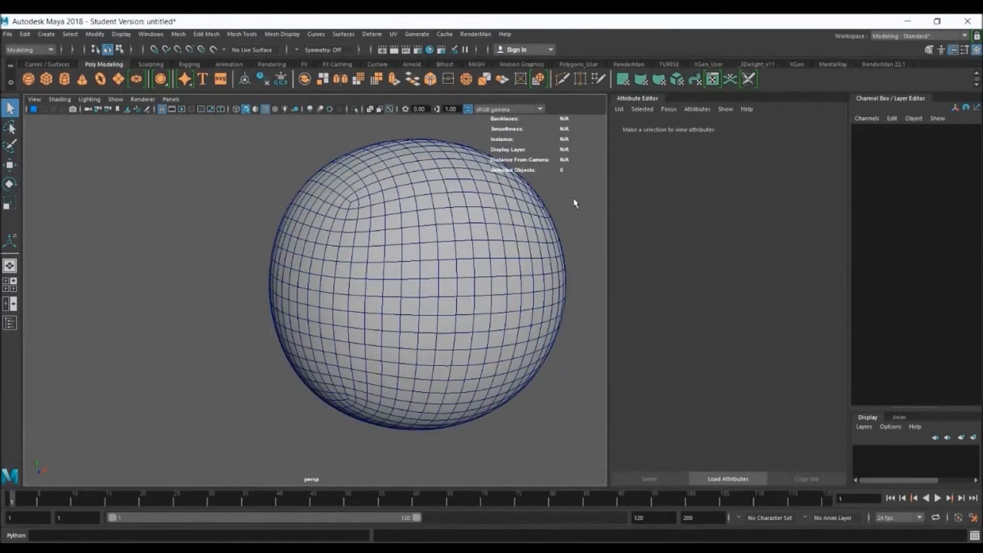
{"action": "left_click", "coordinate": [265, 108]}
{"action": "right_click_drag", "start_coordinate": [476, 270], "coordinate": [395, 240], "text": "alt"}
{"action": "left_click_drag", "start_coordinate": [461, 288], "coordinate": [385, 292], "text": "alt"}
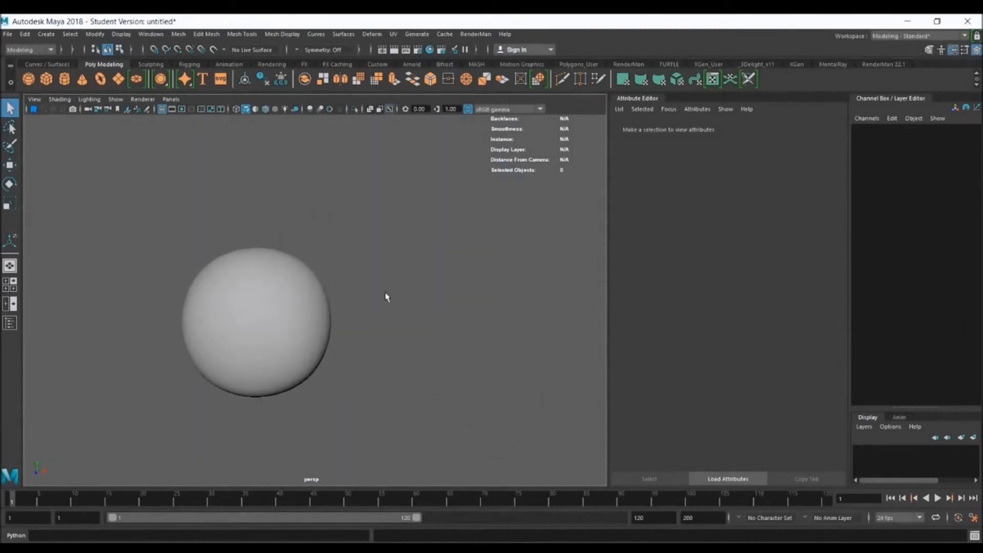
Move the smoothed cube in the front view onto the free hip joint, at about X -0.485, Y 5.188
{"action": "left_click", "coordinate": [305, 300]}
{"action": "key", "text": "space"}
{"action": "key", "text": "space"}
{"action": "key", "text": "space"}
{"action": "mouse_move", "coordinate": [324, 340]}
{"action": "right_mouse_down", "text": "alt"}
{"action": "mouse_move", "coordinate": [223, 275]}
{"action": "mouse_move", "coordinate": [318, 323]}
{"action": "right_mouse_up", "text": "alt"}
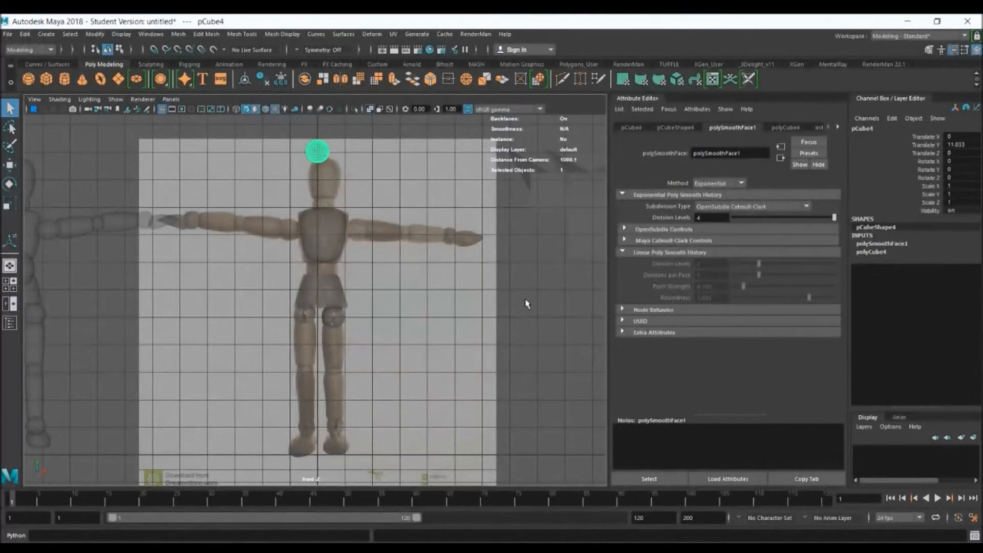
{"action": "key", "text": "w"}
{"action": "left_click_drag", "start_coordinate": [318, 153], "coordinate": [304, 313]}
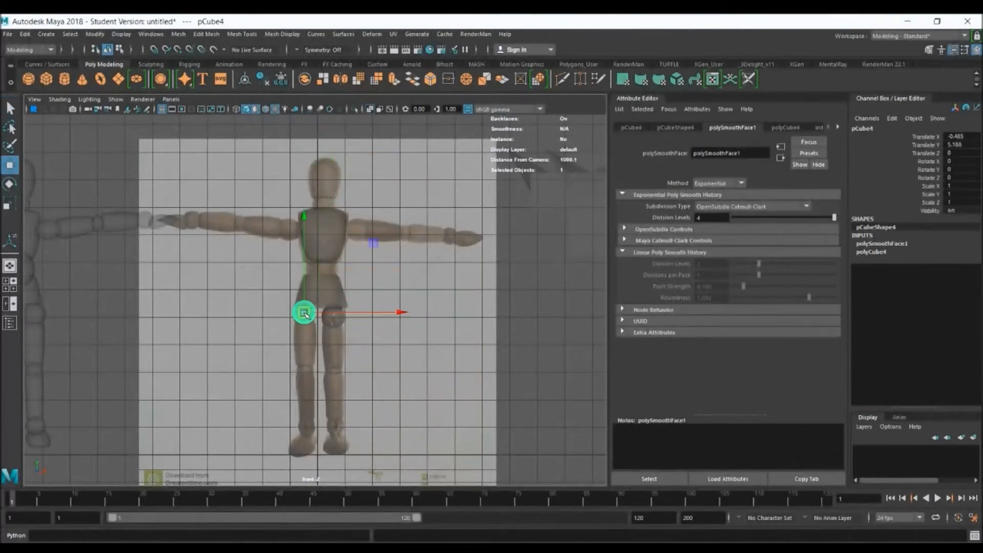
Set the division levels of the cube-based hip joint to 2 in the perspective view
{"action": "key", "text": "space"}
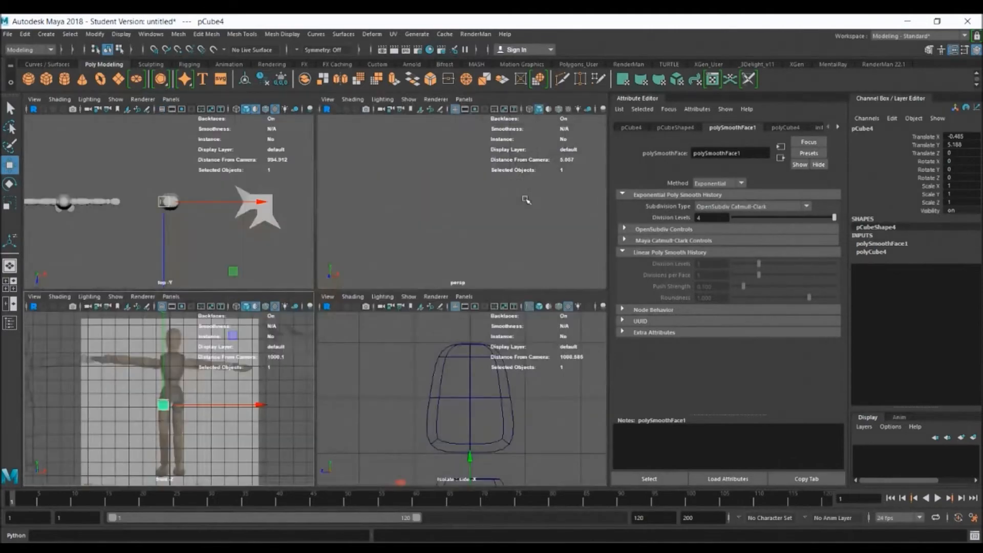
{"action": "key", "text": "space"}
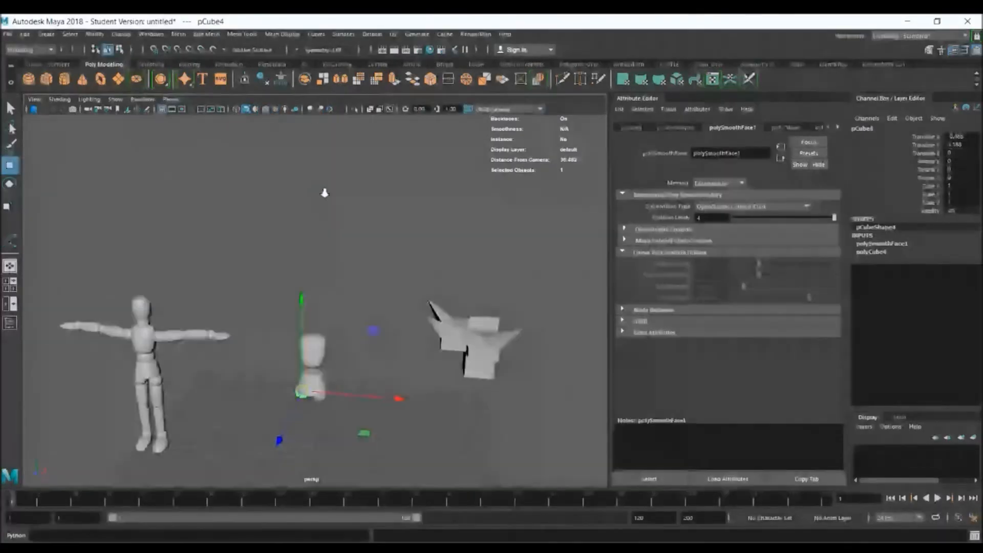
{"action": "right_click_drag", "start_coordinate": [324, 193], "coordinate": [355, 302], "text": "alt"}
{"action": "middle_click_drag", "start_coordinate": [355, 303], "coordinate": [425, 227], "text": "alt"}
{"action": "right_click_drag", "start_coordinate": [345, 250], "coordinate": [541, 336], "text": "alt"}
{"action": "left_click_drag", "start_coordinate": [538, 336], "coordinate": [567, 304], "text": "alt"}
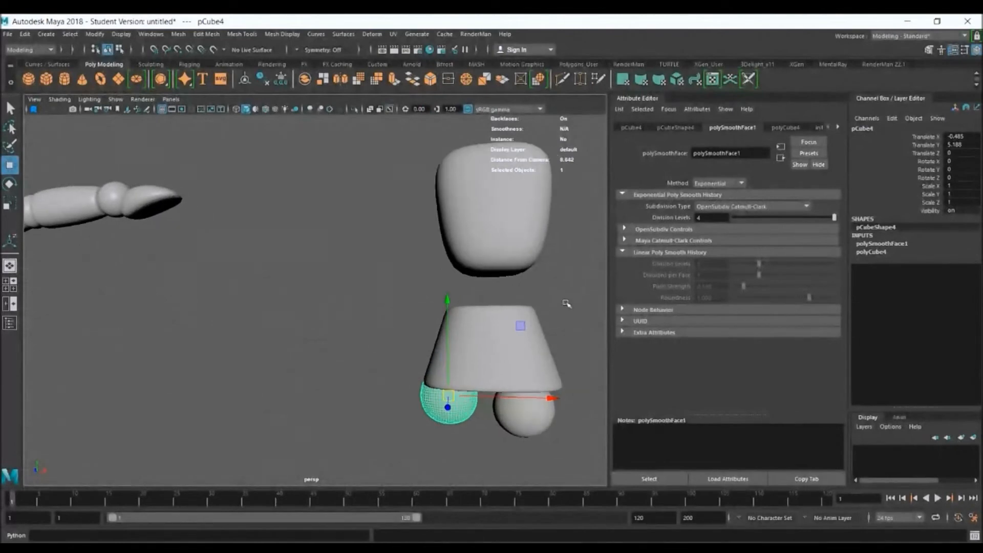
{"action": "double_click", "coordinate": [705, 217]}
{"action": "type", "text": "2"}
{"action": "key", "text": "Return"}
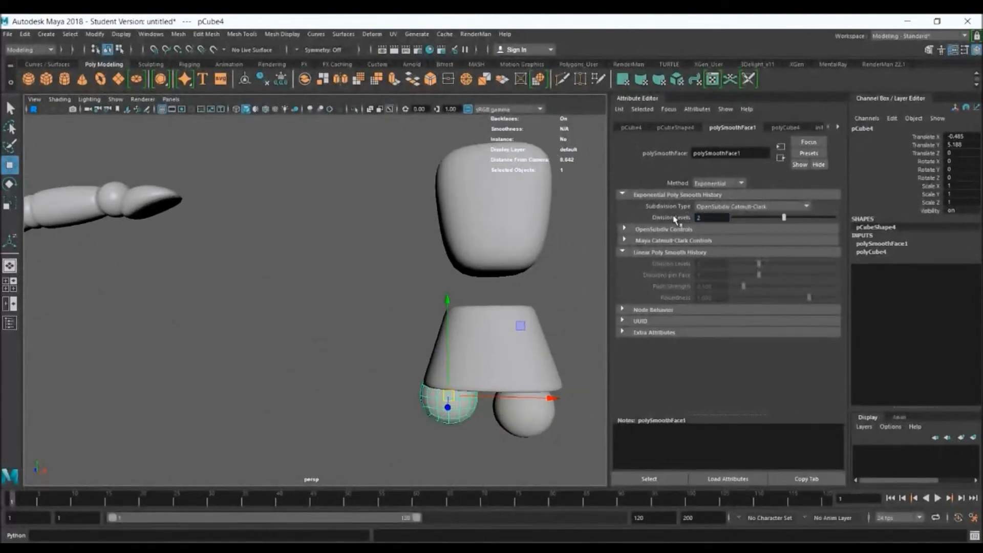
Lower the cube-based hip joint to about Y 5.032, clear the selection and inspect both joints under the pelvis
{"action": "left_click", "coordinate": [344, 267]}
{"action": "left_click_drag", "start_coordinate": [324, 309], "coordinate": [358, 308], "text": "alt"}
{"action": "middle_click_drag", "start_coordinate": [398, 364], "coordinate": [311, 220], "text": "alt"}
{"action": "right_click_drag", "start_coordinate": [312, 219], "coordinate": [450, 285], "text": "alt"}
{"action": "left_click", "coordinate": [406, 274]}
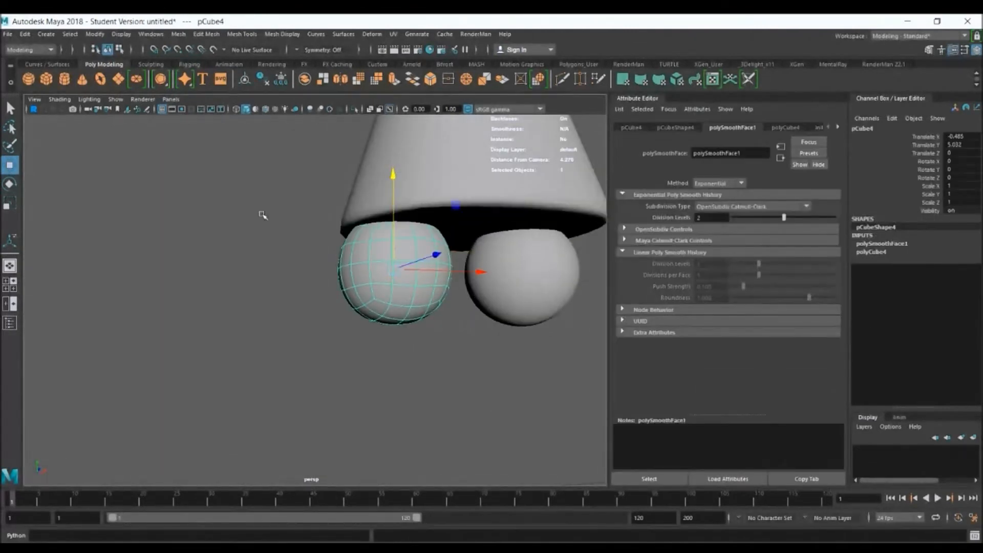
{"action": "left_click", "coordinate": [462, 286]}
{"action": "left_click_drag", "start_coordinate": [466, 289], "coordinate": [410, 296], "text": "alt"}
{"action": "right_click_drag", "start_coordinate": [497, 310], "coordinate": [365, 268], "text": "alt"}
{"action": "right_click_drag", "start_coordinate": [529, 323], "coordinate": [403, 280], "text": "alt"}
{"action": "middle_click_drag", "start_coordinate": [421, 223], "coordinate": [432, 269], "text": "alt"}
{"action": "left_click_drag", "start_coordinate": [444, 250], "coordinate": [458, 246], "text": "alt"}
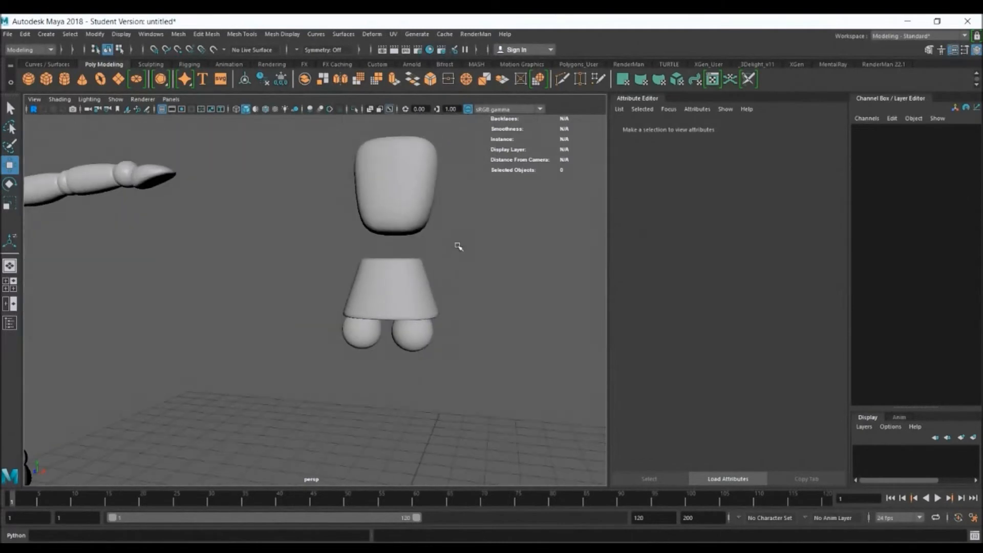
Examine the arms, torso and legs of the reference in the front view to compare them with the pieces already modelled
{"action": "key", "text": "space"}
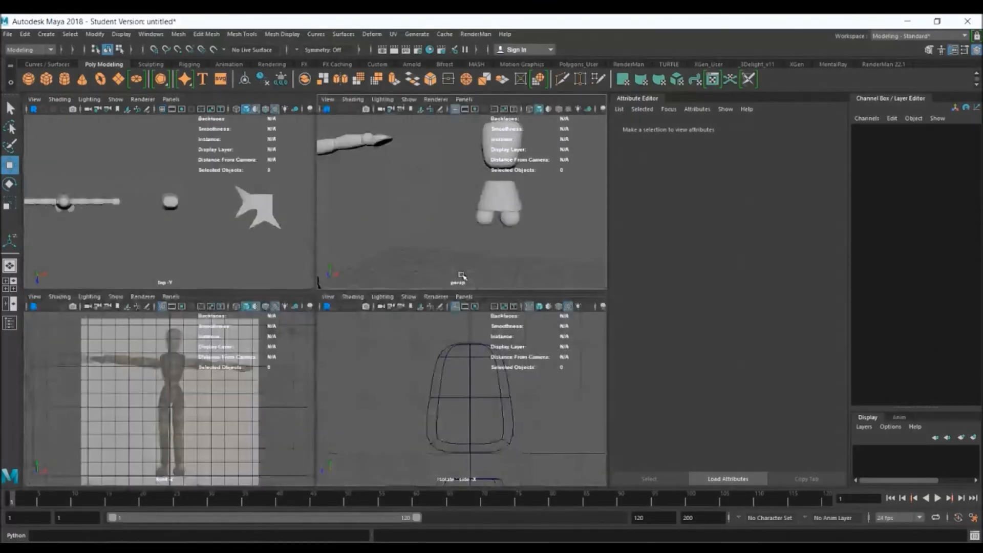
{"action": "key", "text": "space"}
{"action": "right_click_drag", "start_coordinate": [290, 322], "coordinate": [406, 380], "text": "alt"}
{"action": "middle_click_drag", "start_coordinate": [406, 379], "coordinate": [271, 439], "text": "alt"}
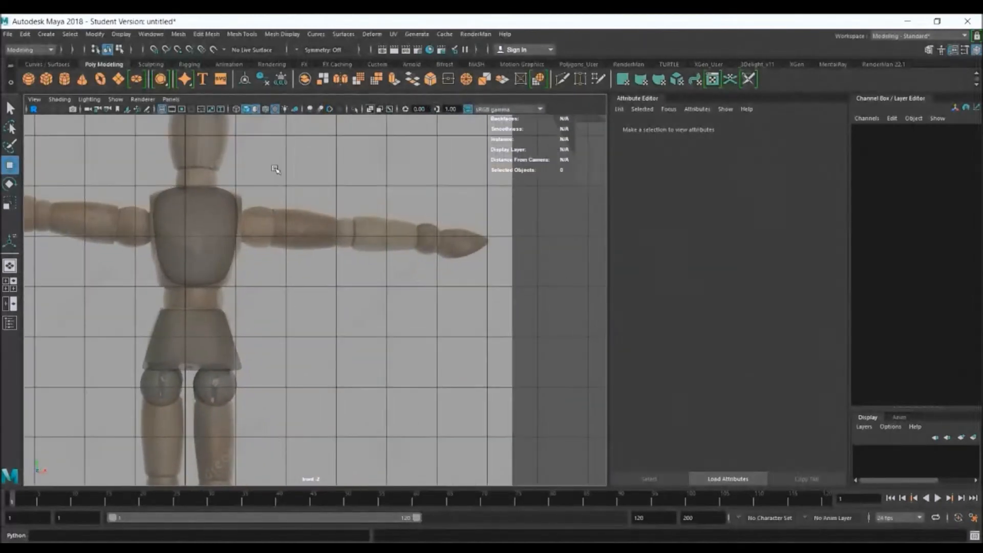
{"action": "right_click_drag", "start_coordinate": [276, 169], "coordinate": [324, 235], "text": "alt"}
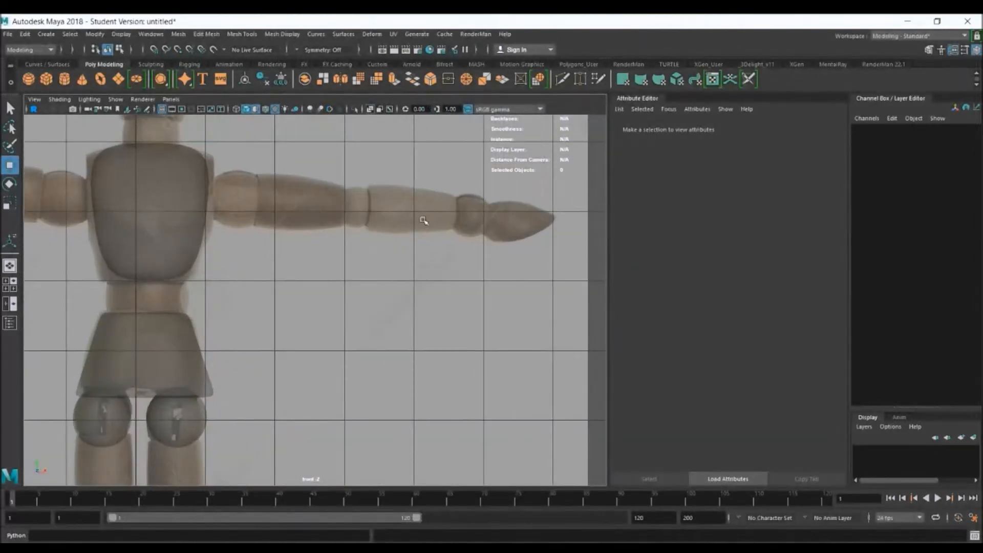
{"action": "middle_click_drag", "start_coordinate": [250, 433], "coordinate": [355, 123], "text": "alt"}
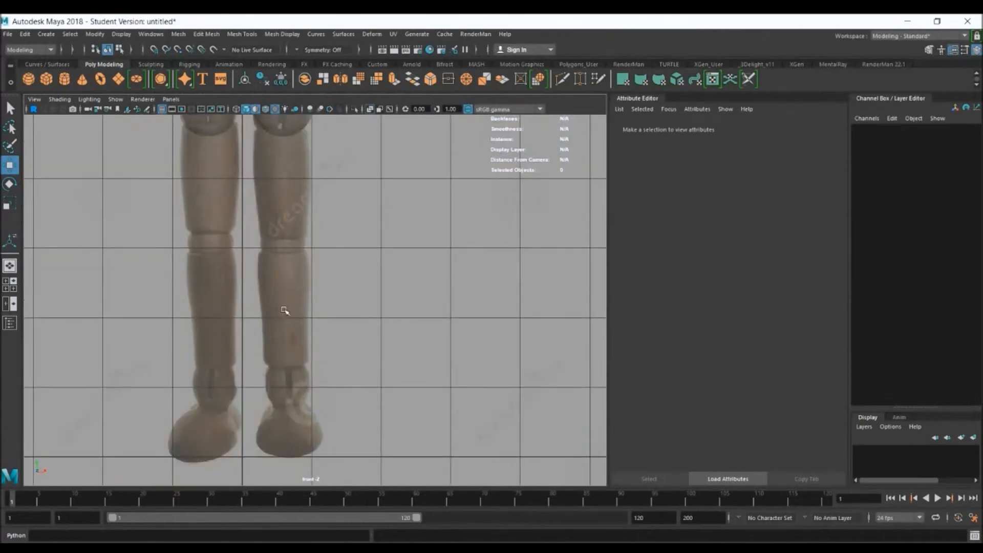
{"action": "middle_click_drag", "start_coordinate": [419, 155], "coordinate": [409, 480], "text": "alt"}
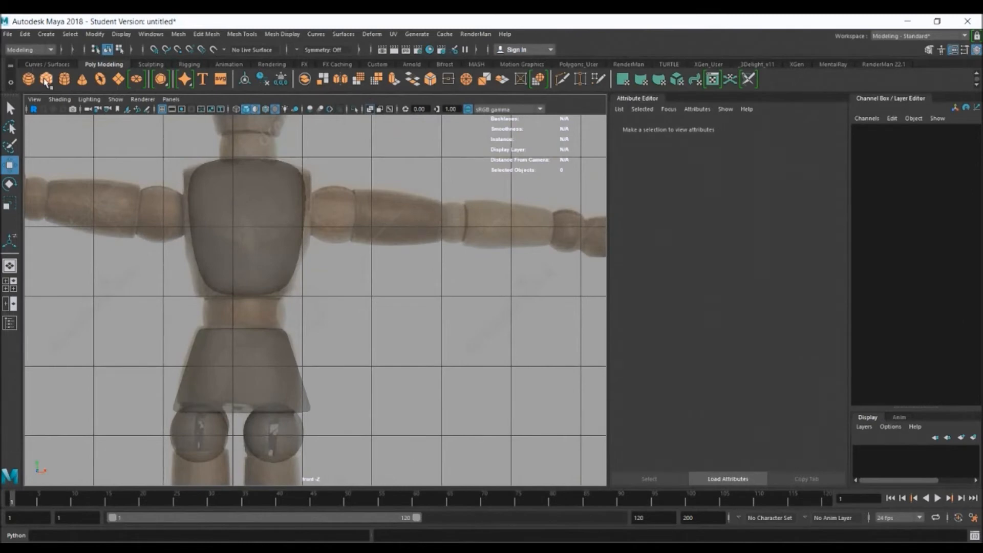
Create a cube over the reference thigh, at about X 0.595, Y 3.858, scaled to about 0.655 by 1.157 by 0.655
{"action": "left_click", "coordinate": [449, 292]}
{"action": "scroll", "coordinate": [391, 265], "scroll_direction": "down", "scroll_amount": 5}
{"action": "left_click_drag", "start_coordinate": [289, 446], "coordinate": [304, 362]}
{"action": "key", "text": "r"}
{"action": "scroll", "coordinate": [358, 410], "scroll_direction": "up", "scroll_amount": 3}
{"action": "right_click_drag", "start_coordinate": [506, 421], "coordinate": [533, 423], "text": "alt"}
{"action": "middle_click_drag", "start_coordinate": [375, 365], "coordinate": [419, 192], "text": "alt"}
{"action": "left_click_drag", "start_coordinate": [326, 198], "coordinate": [329, 127]}
{"action": "mouse_move", "coordinate": [331, 288]}
{"action": "left_mouse_down"}
{"action": "mouse_move", "coordinate": [312, 287]}
{"action": "mouse_move", "coordinate": [326, 303]}
{"action": "left_mouse_up"}
{"action": "key", "text": "w"}
{"action": "key", "text": "r"}
In the perspective view, set the Insert Edge Loop tool to multiple edge loops with one loop
{"action": "key", "text": "space"}
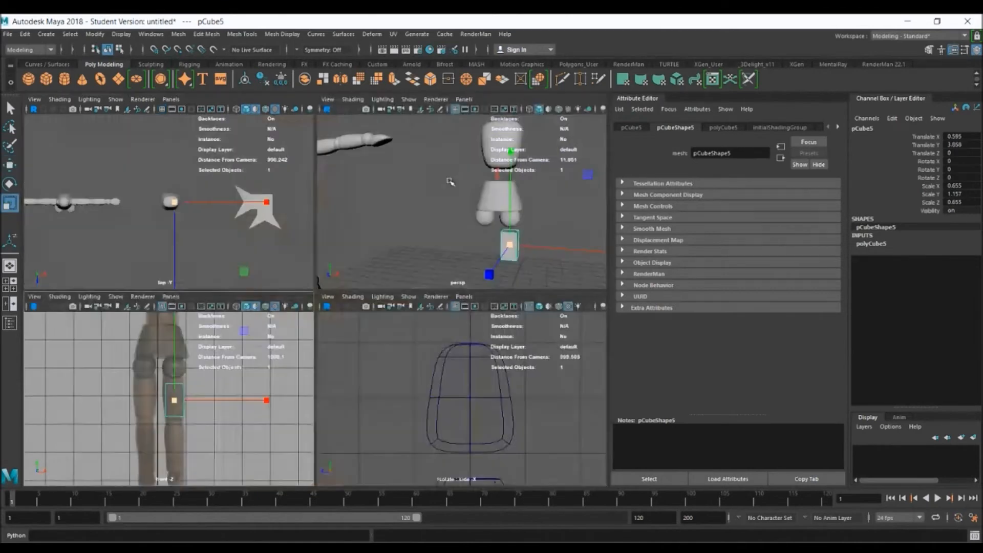
{"action": "key", "text": "space"}
{"action": "key", "text": "space"}
{"action": "middle_click_drag", "start_coordinate": [418, 333], "coordinate": [387, 242], "text": "alt"}
{"action": "right_click_drag", "start_coordinate": [386, 243], "coordinate": [438, 277], "text": "alt"}
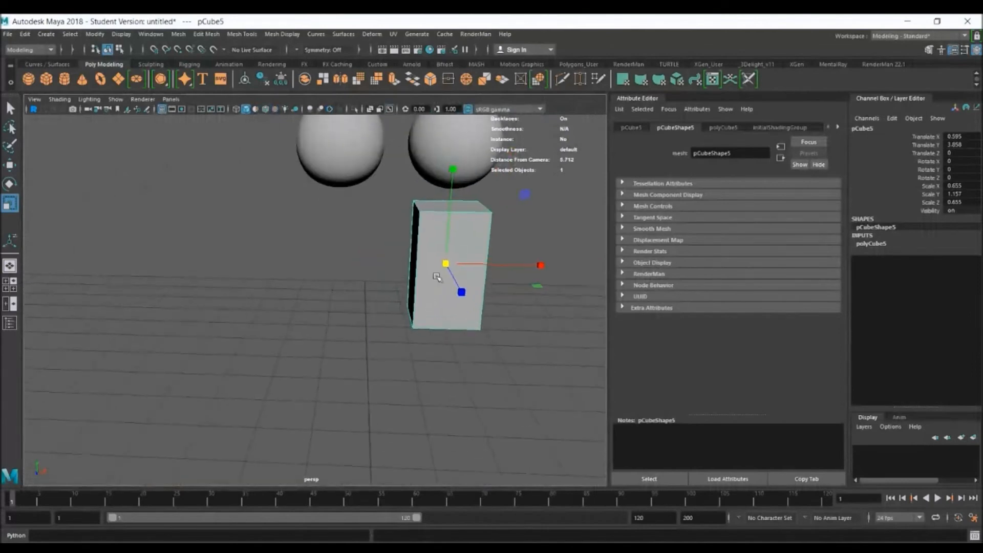
{"action": "left_click", "coordinate": [241, 33]}
{"action": "left_click", "coordinate": [320, 115]}
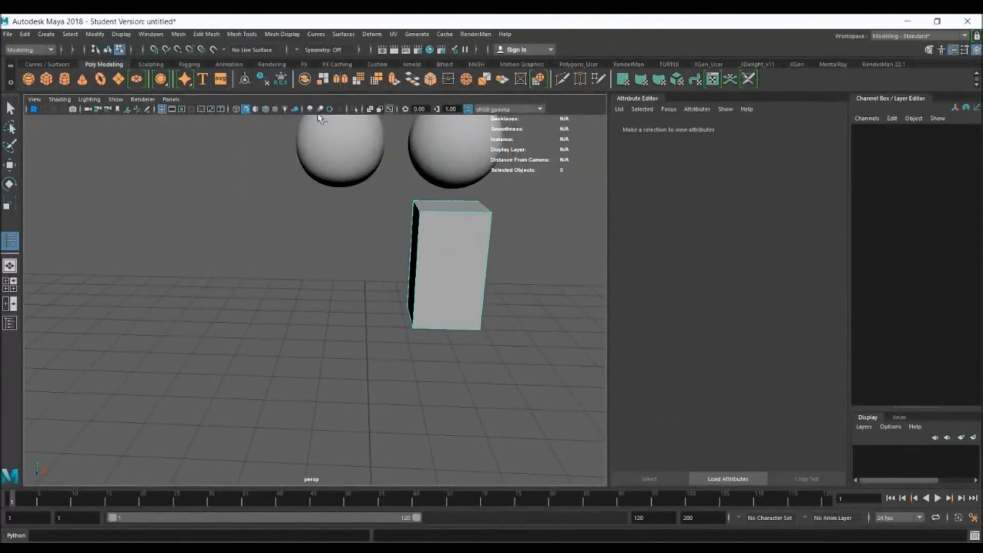
{"action": "double_click", "coordinate": [8, 243]}
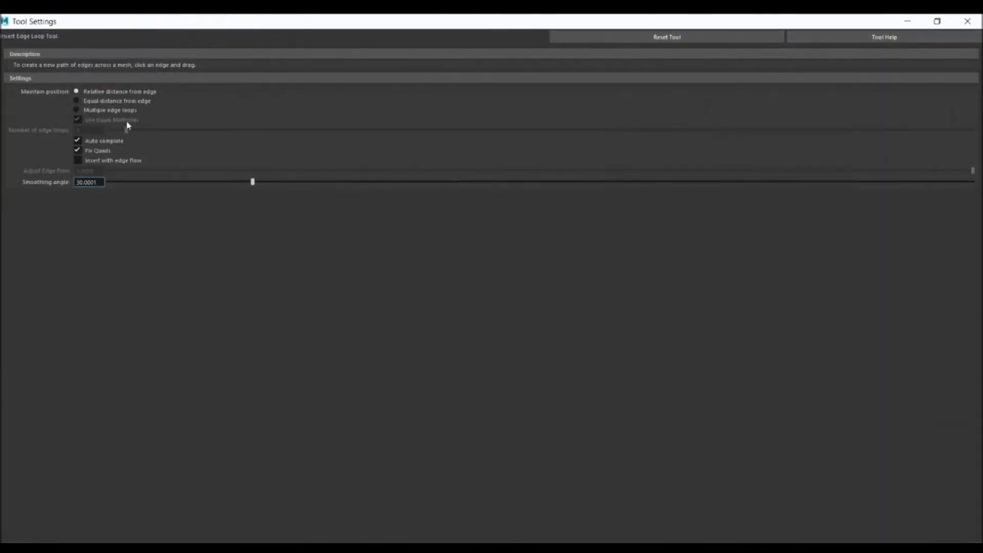
{"action": "left_click", "coordinate": [76, 110]}
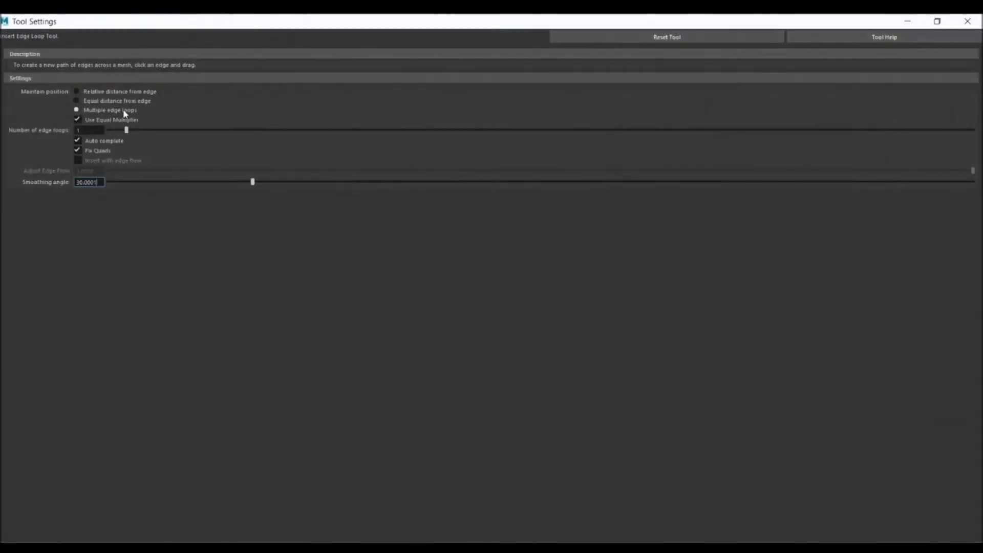
{"action": "left_click", "coordinate": [920, 20]}
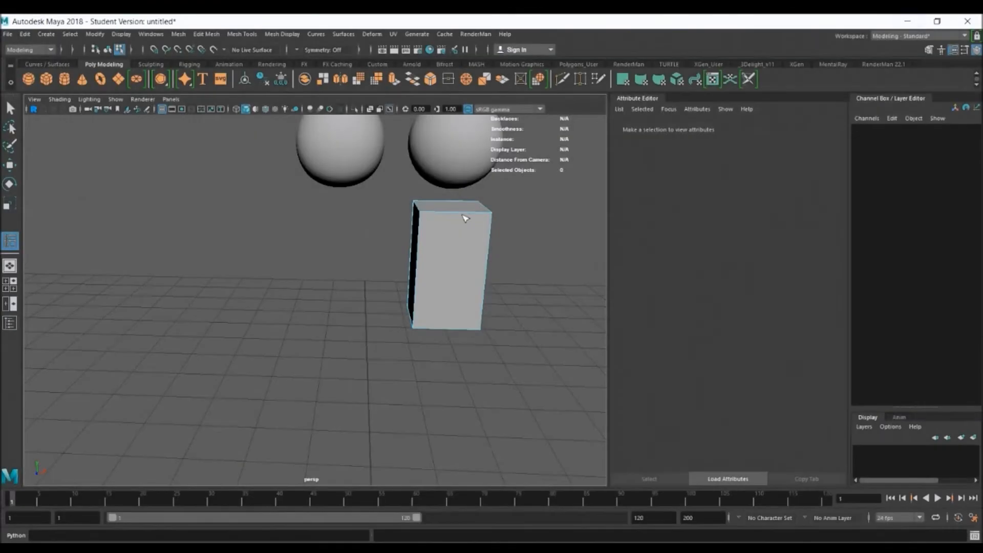
Insert centred lengthwise edge loops in both directions of the thigh cube and scale each outward to round its cross-section
{"action": "left_click", "coordinate": [460, 213]}
{"action": "key", "text": "r"}
{"action": "left_click_drag", "start_coordinate": [467, 262], "coordinate": [478, 315], "text": "alt"}
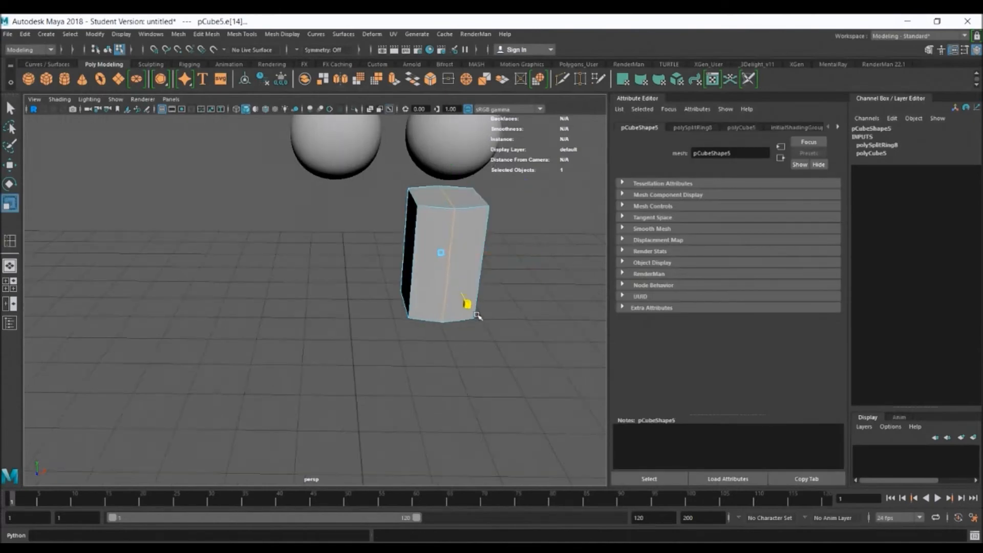
{"action": "left_click", "coordinate": [8, 242]}
{"action": "left_click", "coordinate": [450, 200]}
{"action": "key", "text": "r"}
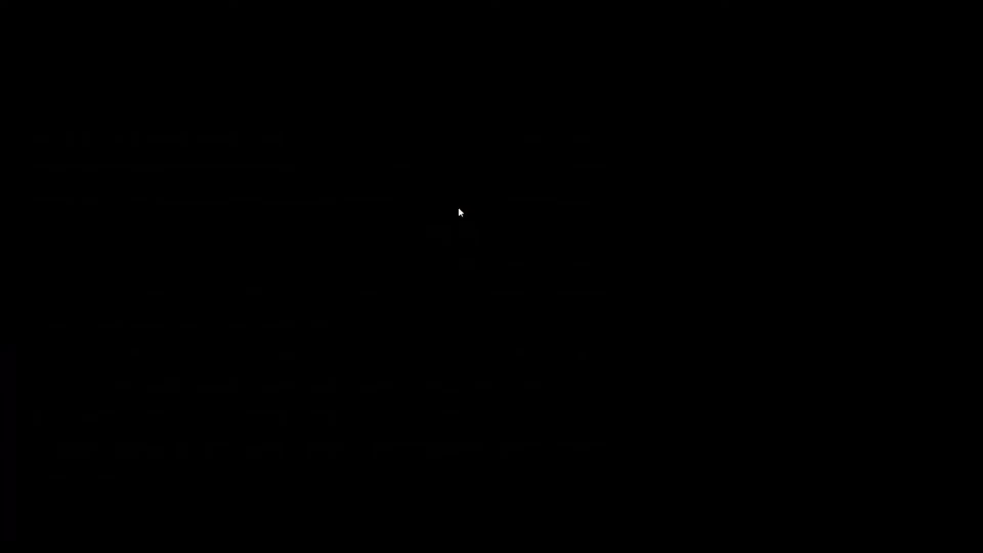
Raise the thigh cube's upper vertices in the front view until they meet the underside of the hip joint
{"action": "right_click", "coordinate": [458, 209]}
{"action": "right_click_drag", "start_coordinate": [459, 208], "coordinate": [409, 208]}
{"action": "key", "text": "space"}
{"action": "key", "text": "space"}
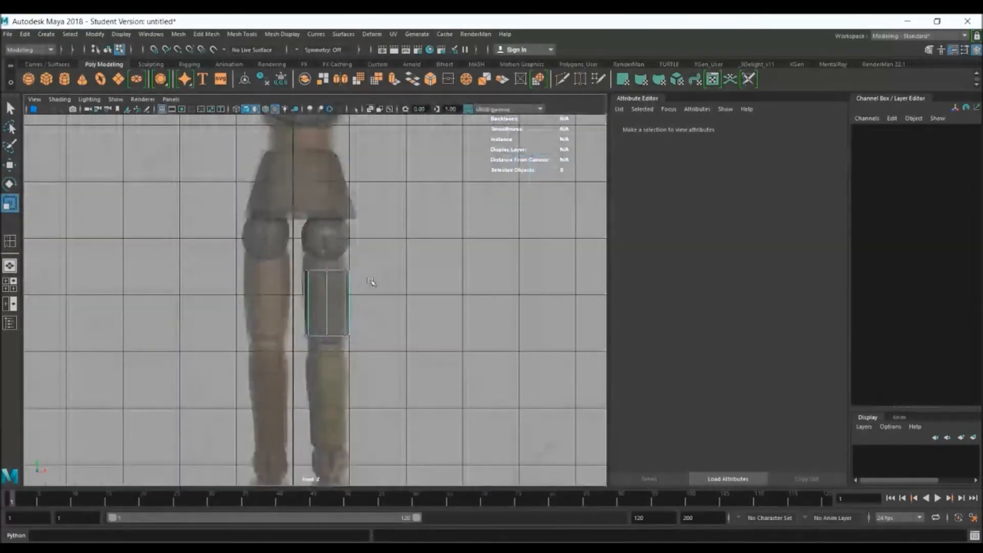
{"action": "scroll", "coordinate": [305, 251], "scroll_direction": "up", "scroll_amount": 3}
{"action": "left_click_drag", "start_coordinate": [286, 238], "coordinate": [381, 282]}
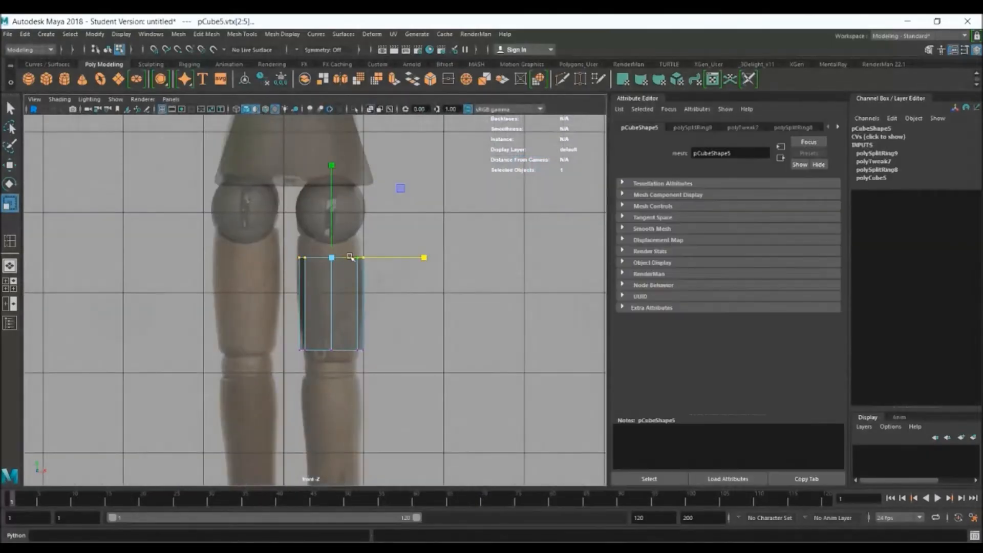
{"action": "key", "text": "w"}
{"action": "left_click_drag", "start_coordinate": [332, 230], "coordinate": [333, 208]}
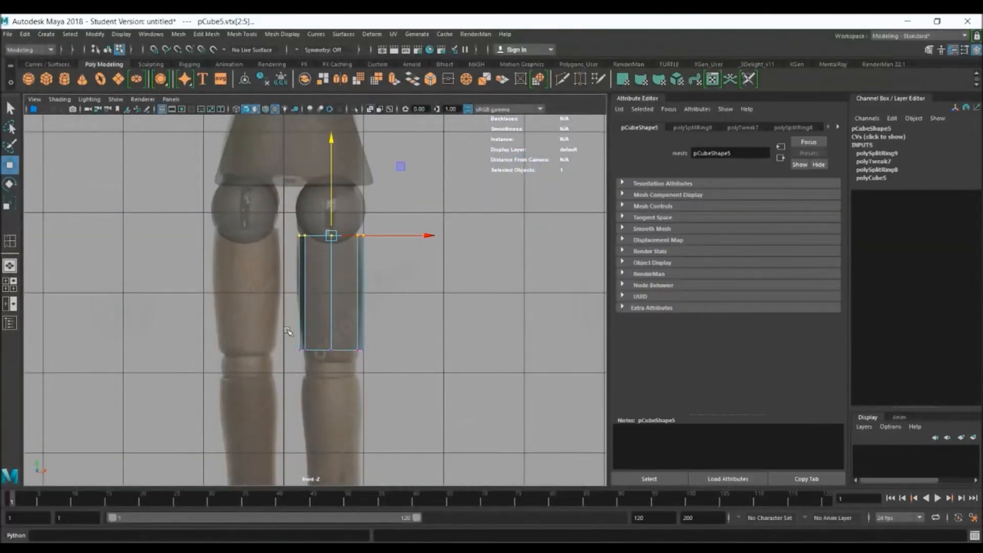
Narrow and lower the thigh's bottom vertices to the knee, and shift its upper vertices sideways to match the reference
{"action": "key", "text": "r"}
{"action": "left_click_drag", "start_coordinate": [339, 342], "coordinate": [319, 352]}
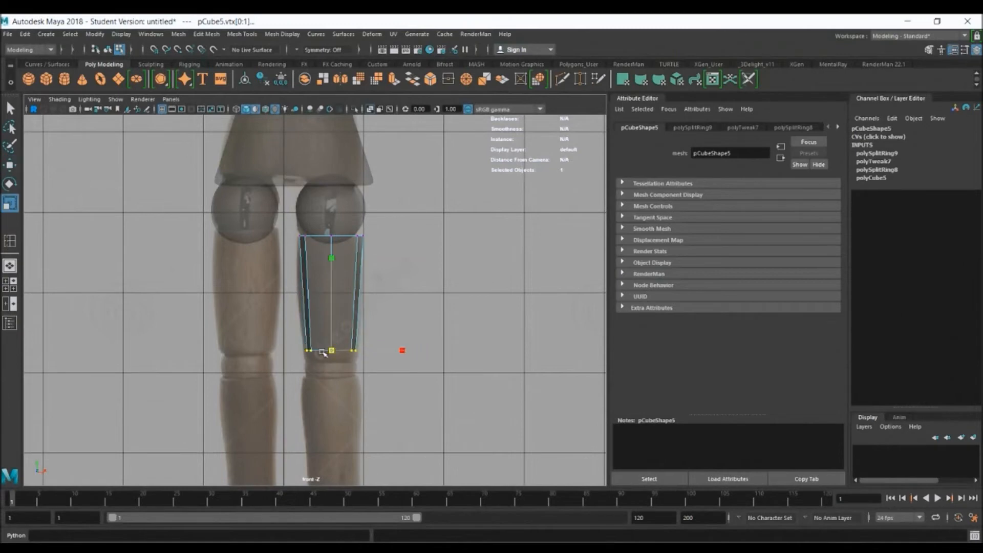
{"action": "key", "text": "w"}
{"action": "left_click_drag", "start_coordinate": [333, 260], "coordinate": [333, 270]}
{"action": "right_click_drag", "start_coordinate": [263, 259], "coordinate": [452, 334], "text": "alt"}
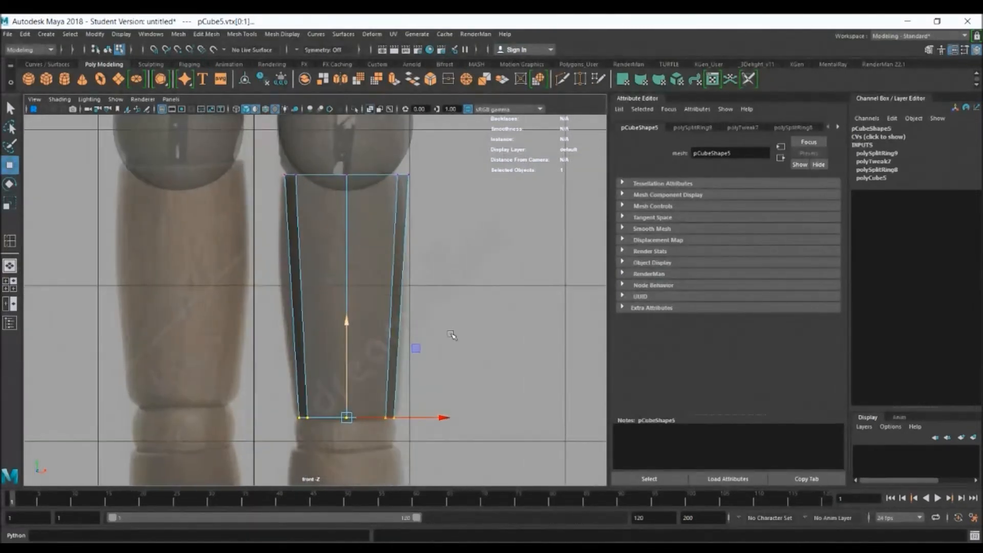
{"action": "left_click_drag", "start_coordinate": [268, 159], "coordinate": [439, 182]}
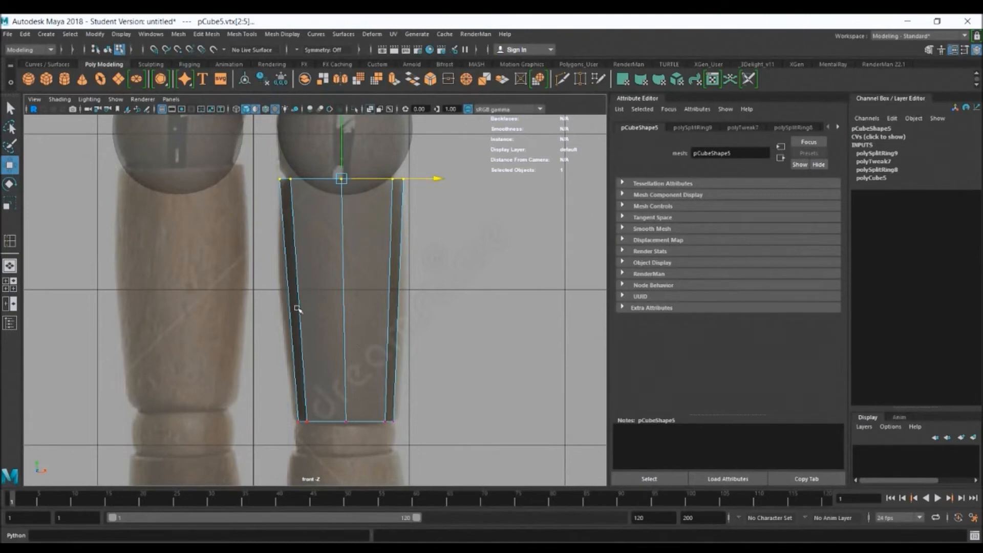
Insert a horizontal edge loop halfway down the thigh and scale it outward to the reference outline
{"action": "left_click", "coordinate": [10, 241]}
{"action": "left_click", "coordinate": [344, 299]}
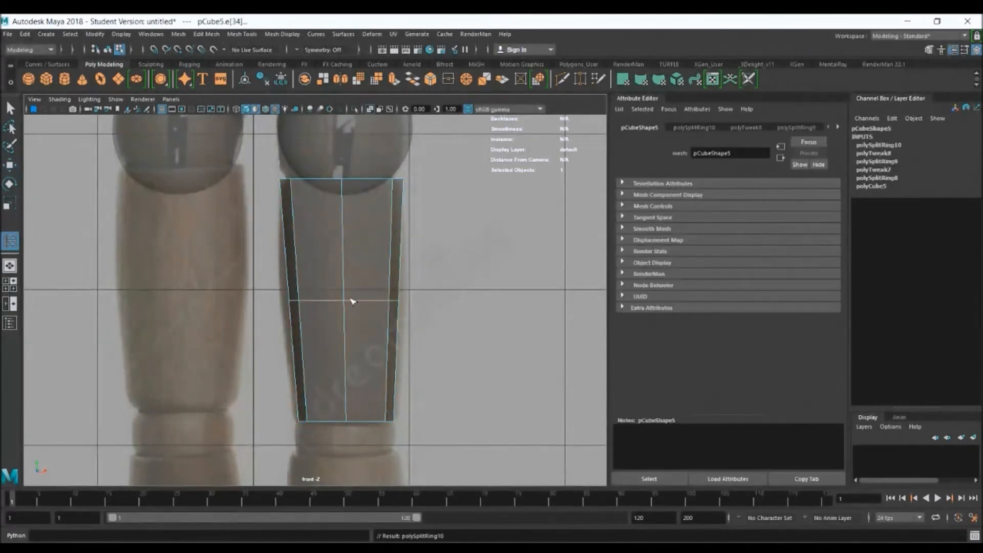
{"action": "key", "text": "r"}
{"action": "left_click_drag", "start_coordinate": [344, 300], "coordinate": [361, 302]}
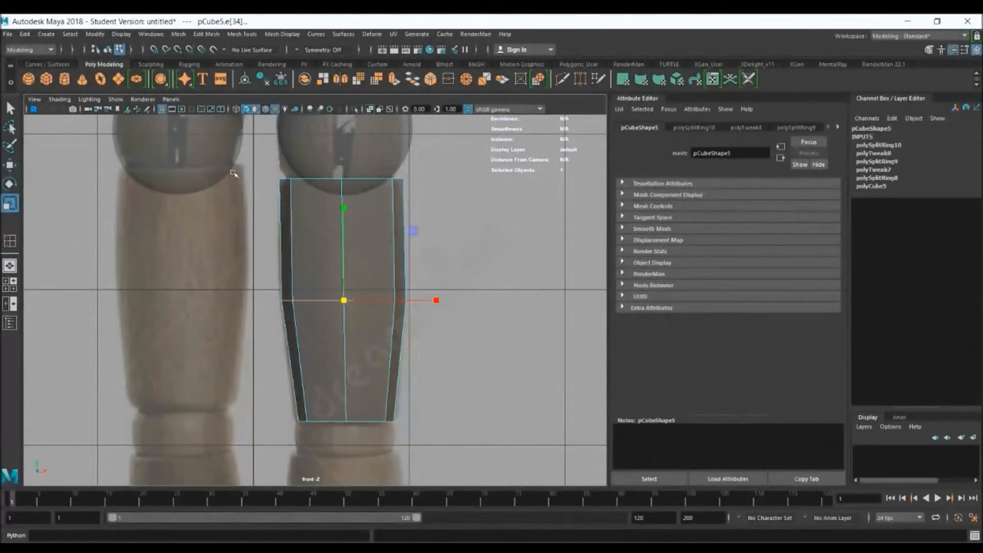
Set the Insert Edge Loop tool to relative distance from edge and add horizontal loops near the thigh's upper and lower ends
{"action": "left_click", "coordinate": [10, 241]}
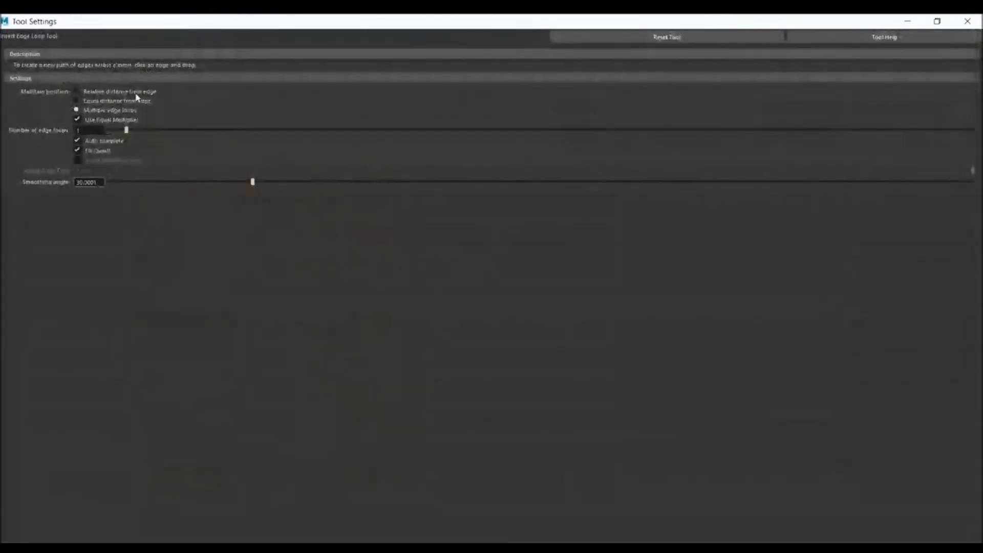
{"action": "left_click", "coordinate": [114, 91]}
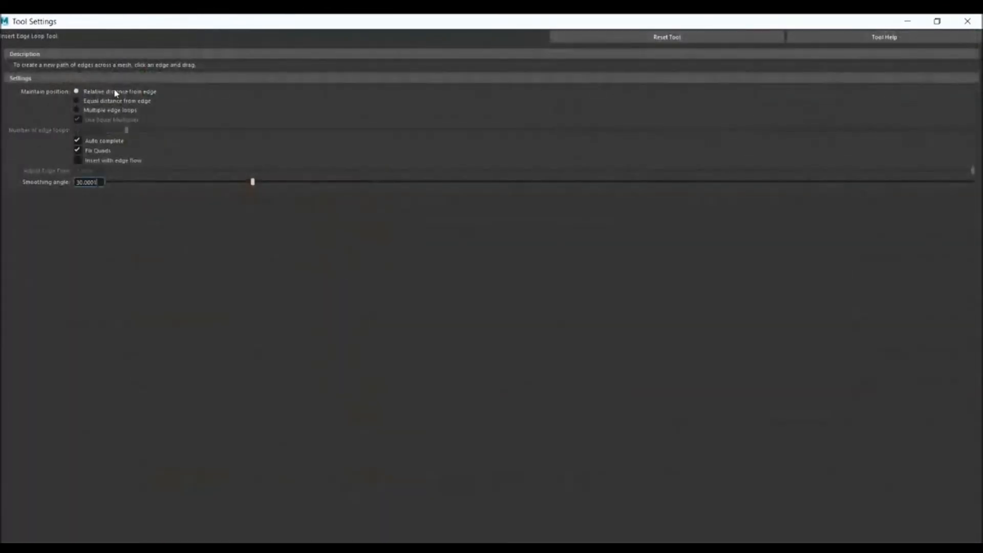
{"action": "left_click", "coordinate": [907, 21]}
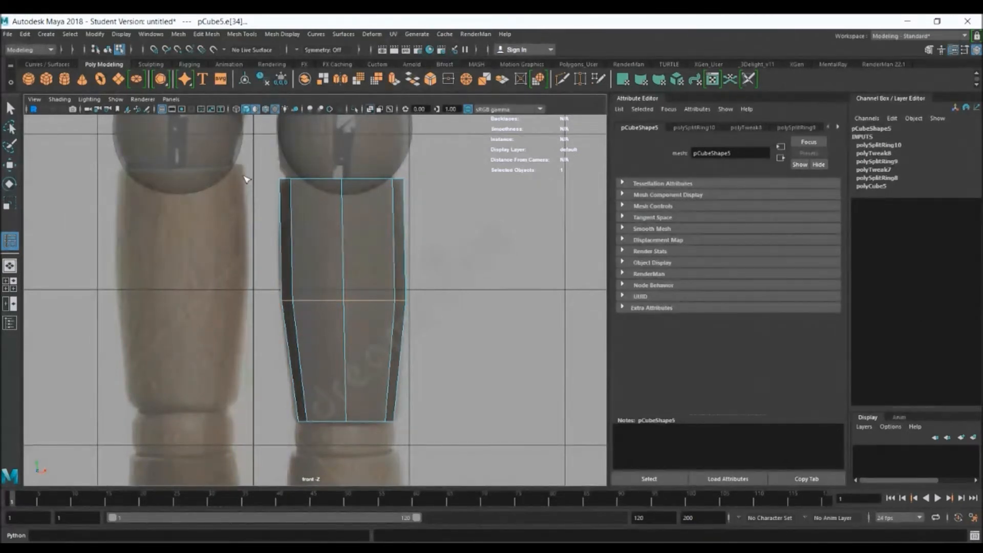
{"action": "left_click", "coordinate": [345, 188]}
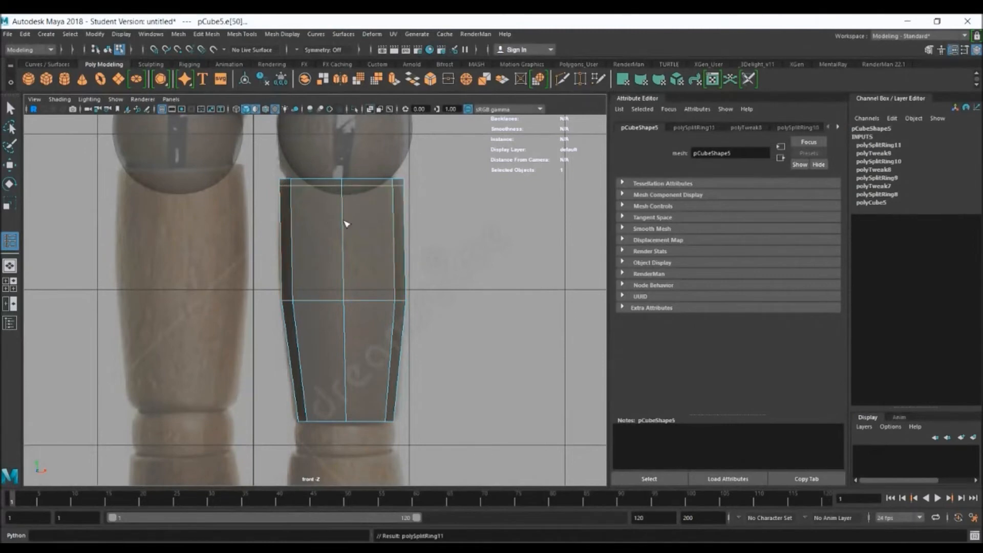
{"action": "left_click", "coordinate": [346, 373]}
{"action": "left_click_drag", "start_coordinate": [355, 401], "coordinate": [355, 397]}
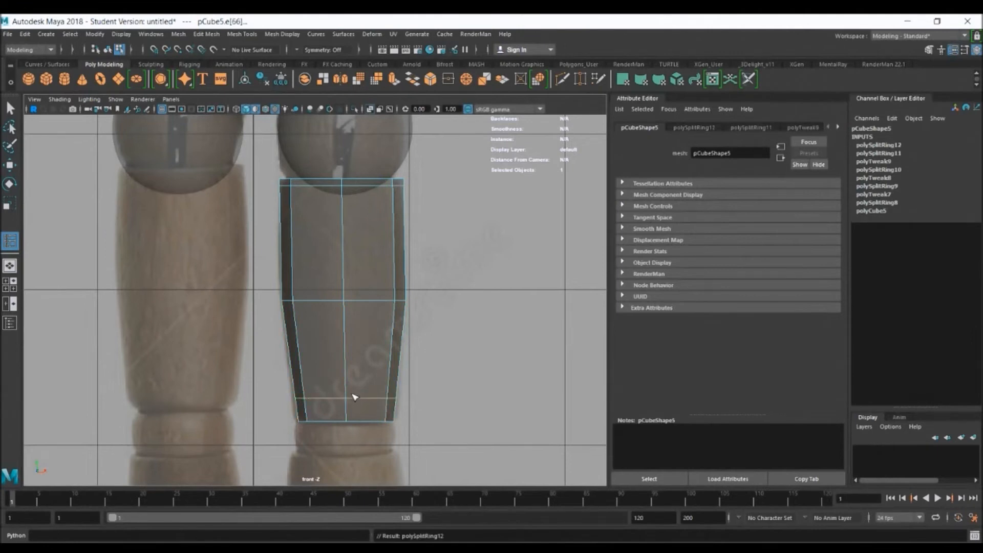
Turn on smooth preview for the thigh, return to object mode and select the whole piece
{"action": "key", "text": "3"}
{"action": "right_click_drag", "start_coordinate": [371, 276], "coordinate": [412, 258]}
{"action": "left_click", "coordinate": [470, 295]}
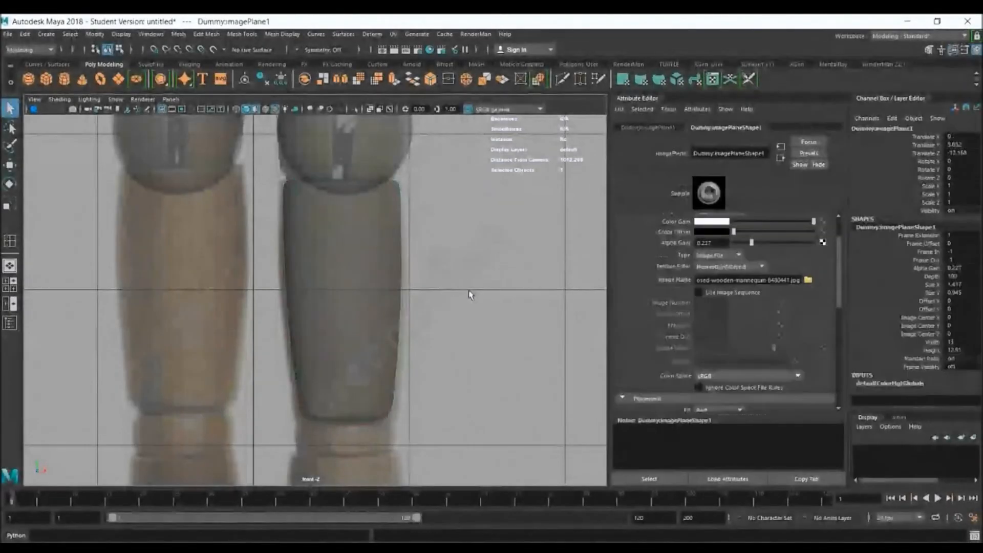
{"action": "left_click", "coordinate": [374, 283]}
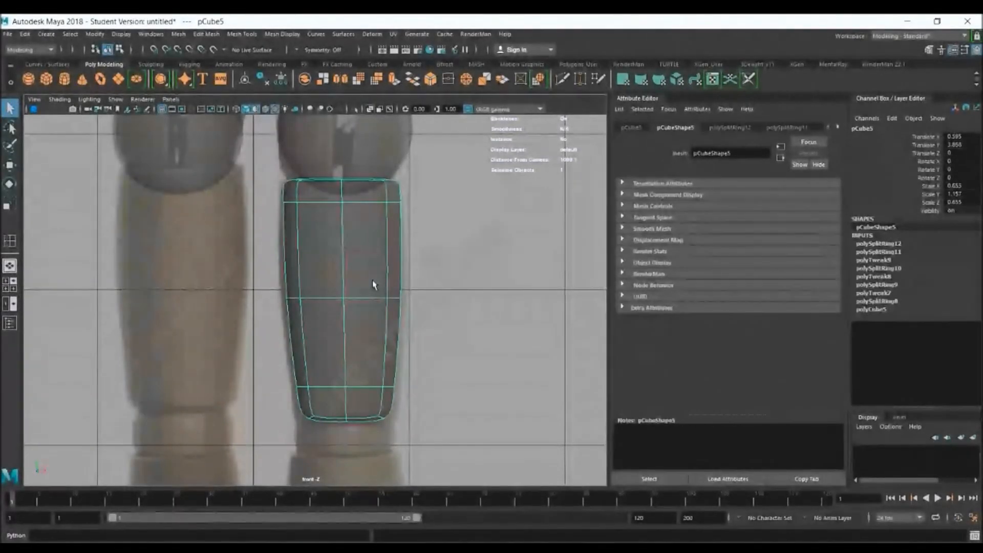
Duplicate the thigh piece and move the copy down over the lower leg, at about Y 2.075
{"action": "right_click_drag", "start_coordinate": [533, 370], "coordinate": [473, 345], "text": "alt"}
{"action": "middle_click_drag", "start_coordinate": [383, 380], "coordinate": [395, 364], "text": "alt"}
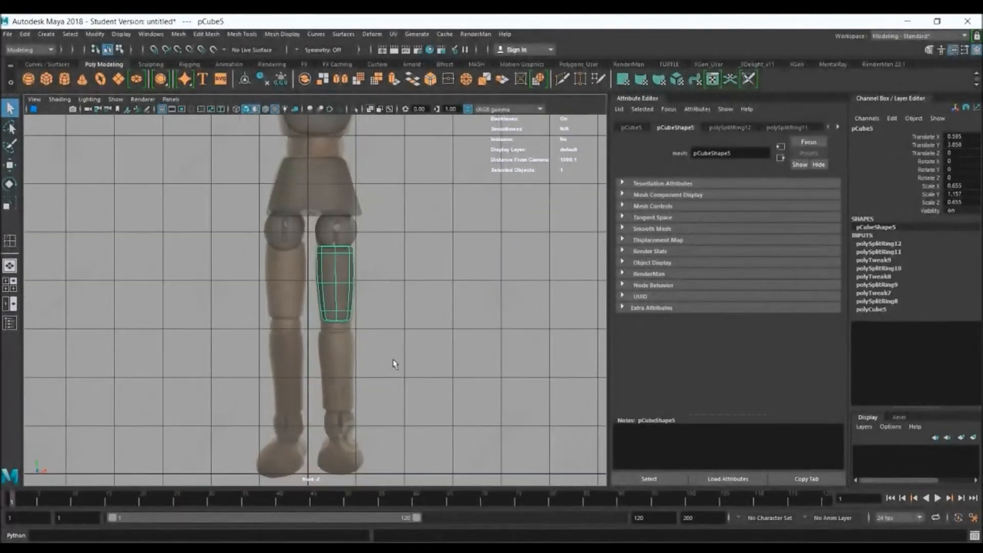
{"action": "key", "text": "r"}
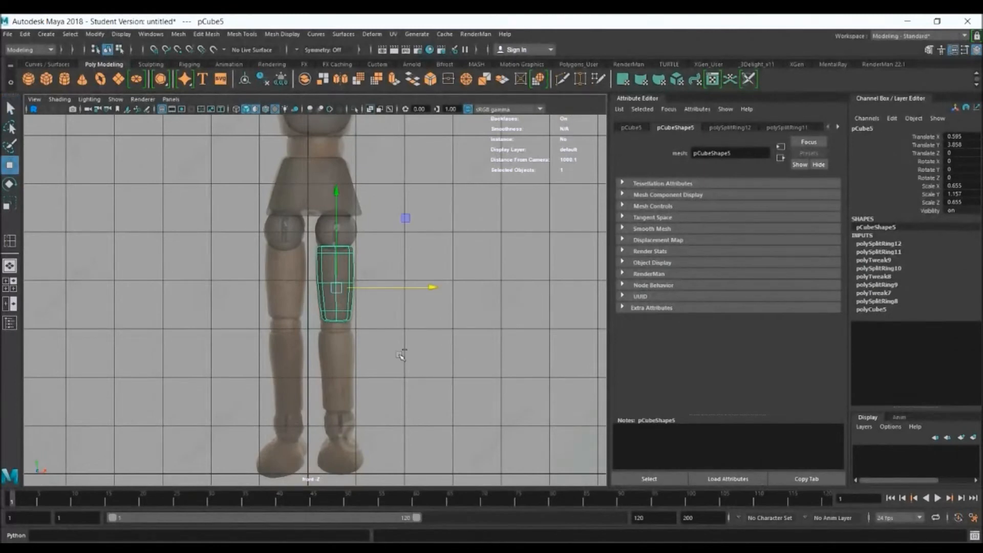
{"action": "key", "text": "ctrl+d"}
{"action": "left_click_drag", "start_coordinate": [346, 187], "coordinate": [352, 273]}
{"action": "right_click_drag", "start_coordinate": [281, 327], "coordinate": [552, 384], "text": "alt"}
{"action": "middle_click_drag", "start_coordinate": [473, 384], "coordinate": [442, 240], "text": "alt"}
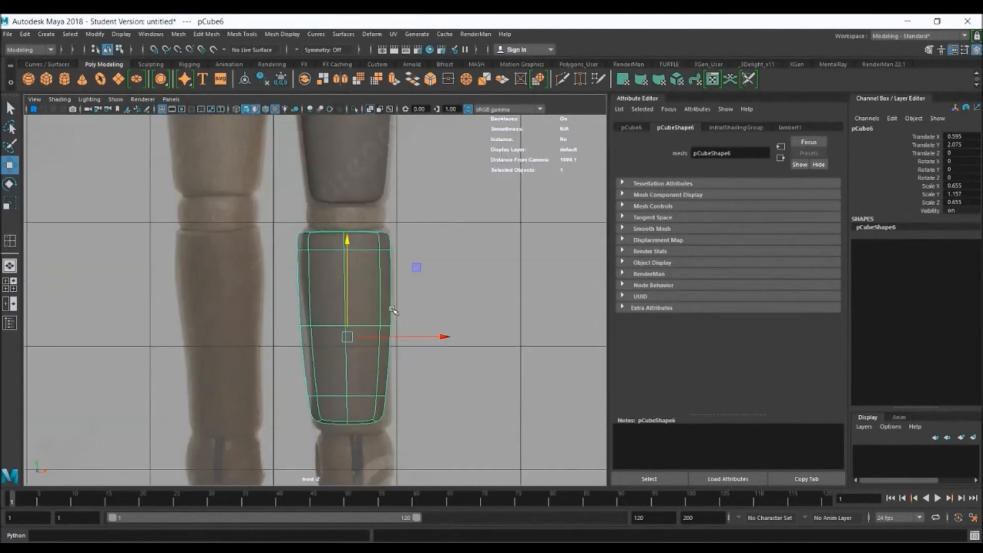
Scale the lower leg to about 0.591 by 1.045 by 0.591, move it to about X 0.616, and stretch it vertically
{"action": "key", "text": "r"}
{"action": "left_click_drag", "start_coordinate": [348, 337], "coordinate": [339, 336]}
{"action": "key", "text": "w"}
{"action": "left_click_drag", "start_coordinate": [422, 338], "coordinate": [426, 337]}
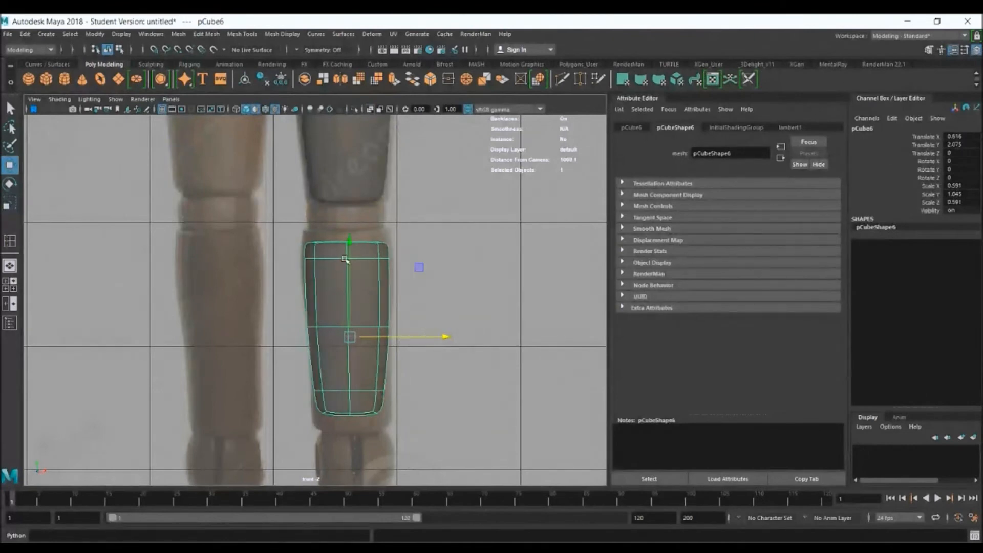
{"action": "key", "text": "r"}
{"action": "left_click_drag", "start_coordinate": [349, 244], "coordinate": [350, 229]}
Select the lower leg's lower row of vertices in vertex mode and move it down towards the ankle
{"action": "right_click_drag", "start_coordinate": [364, 392], "coordinate": [323, 267]}
{"action": "left_click_drag", "start_coordinate": [293, 382], "coordinate": [424, 402]}
{"action": "key", "text": "w"}
{"action": "left_click_drag", "start_coordinate": [351, 310], "coordinate": [353, 319]}
Widen the lower leg's bottom vertex rows slightly, shift them sideways to match the reference, and return to object mode
{"action": "left_click_drag", "start_coordinate": [398, 451], "coordinate": [302, 372]}
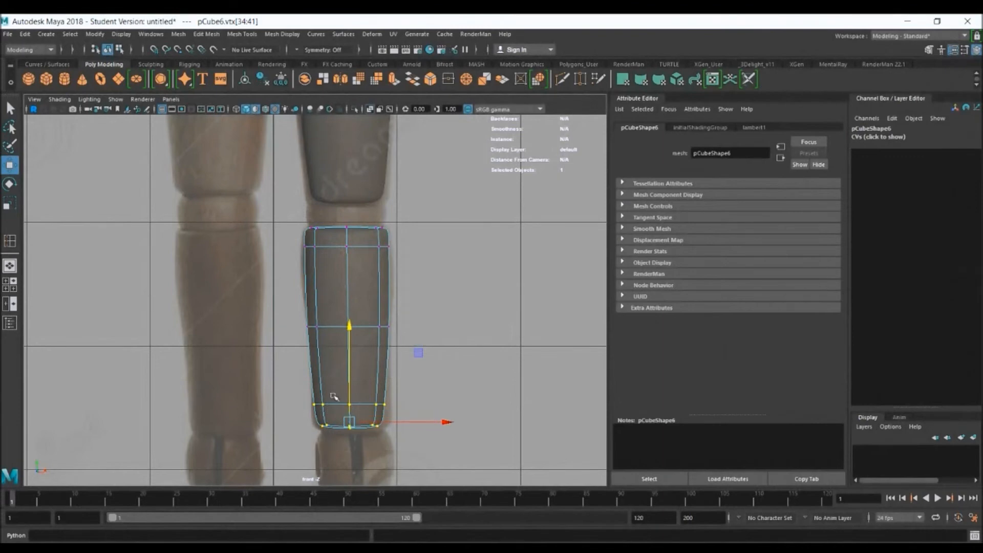
{"action": "key", "text": "r"}
{"action": "left_click_drag", "start_coordinate": [351, 421], "coordinate": [357, 421]}
{"action": "key", "text": "w"}
{"action": "left_click_drag", "start_coordinate": [434, 422], "coordinate": [436, 422]}
{"action": "right_click_drag", "start_coordinate": [377, 262], "coordinate": [415, 255]}
Duplicate the thigh piece and move the copy up to the reference's upper arm, at about X 2.396, Y 7.784
{"action": "scroll", "coordinate": [361, 257], "scroll_direction": "down", "scroll_amount": 5}
{"action": "left_click", "coordinate": [339, 223], "text": "shift"}
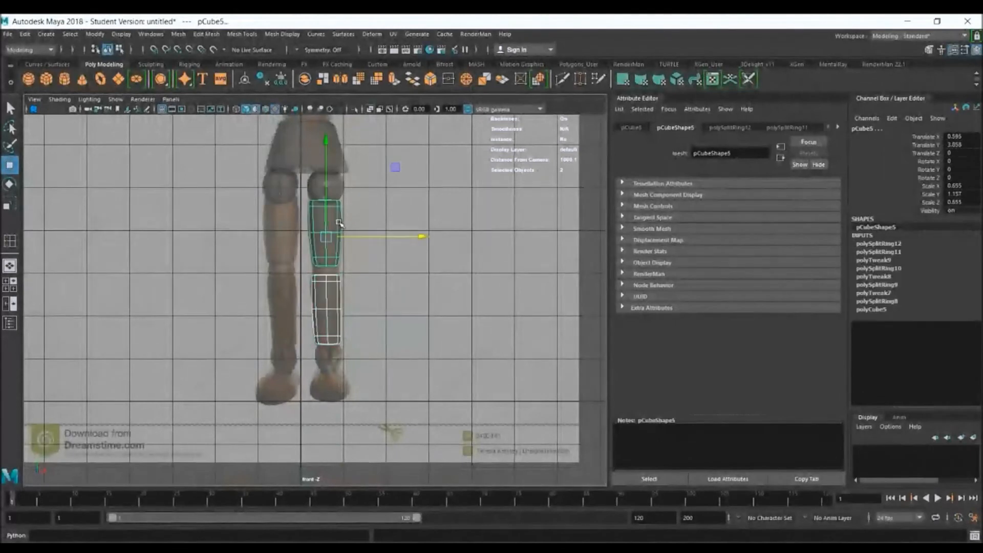
{"action": "middle_click_drag", "start_coordinate": [413, 194], "coordinate": [403, 294], "text": "alt"}
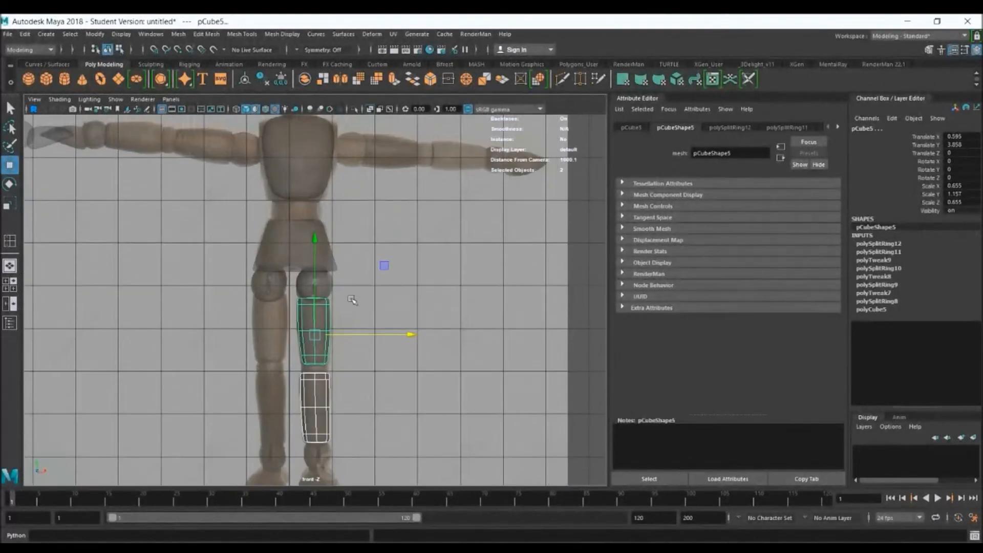
{"action": "left_click", "coordinate": [327, 314]}
{"action": "key", "text": "ctrl+d"}
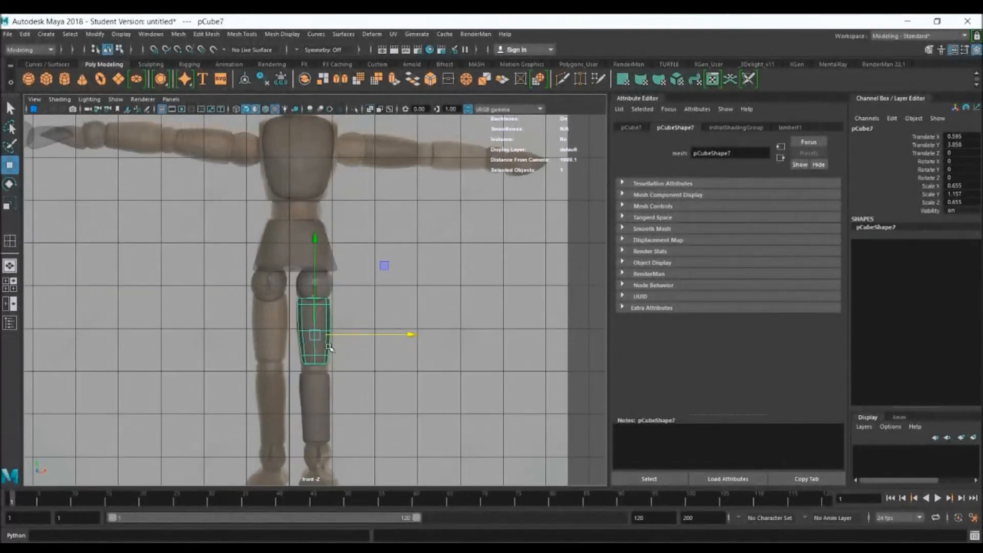
{"action": "left_click_drag", "start_coordinate": [323, 336], "coordinate": [410, 179]}
Rotate the copied piece to about 86.357 degrees on Z and move it over the upper arm, at about X 2.486, Y 8.176
{"action": "key", "text": "e"}
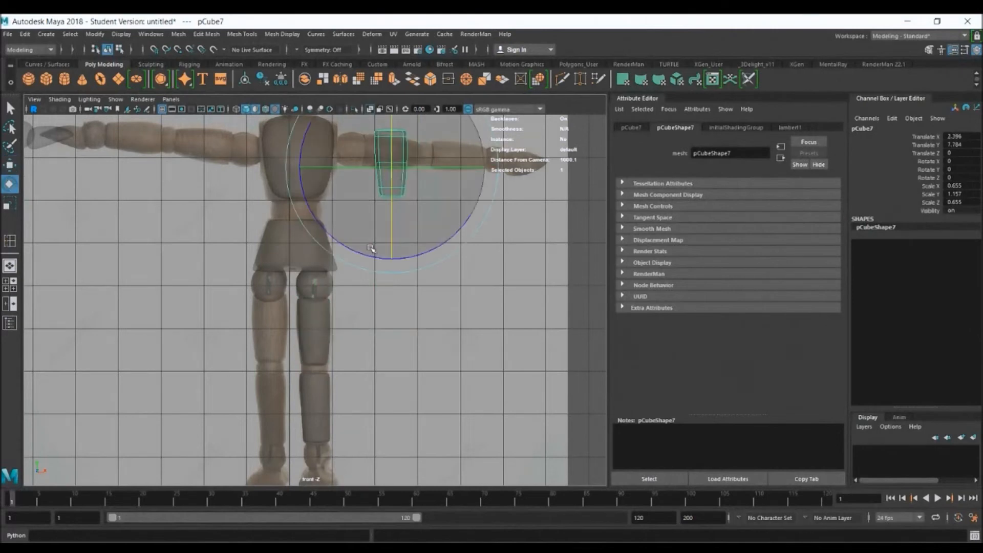
{"action": "left_click_drag", "start_coordinate": [374, 250], "coordinate": [464, 198]}
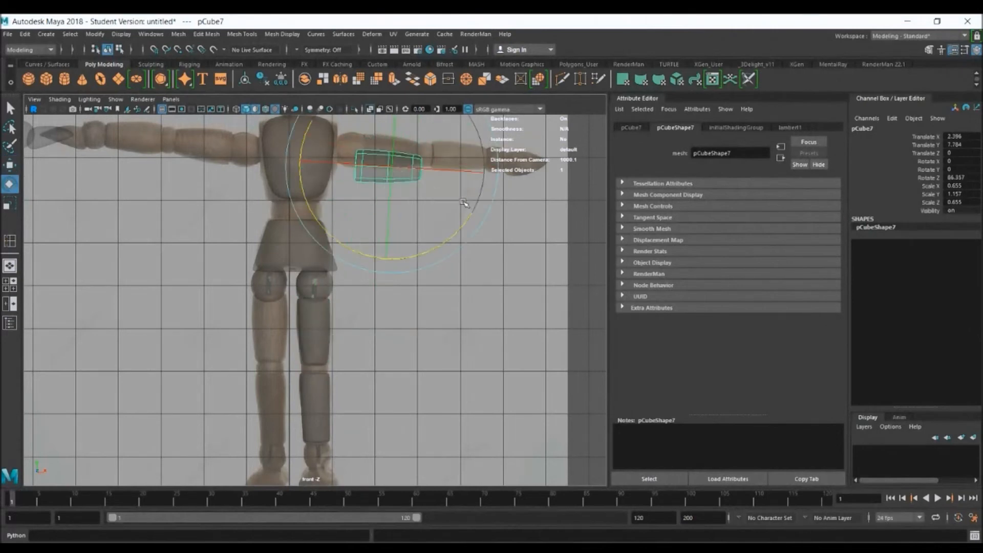
{"action": "key", "text": "w"}
{"action": "right_click_drag", "start_coordinate": [373, 155], "coordinate": [482, 208], "text": "alt"}
{"action": "middle_click_drag", "start_coordinate": [482, 208], "coordinate": [379, 356], "text": "alt"}
{"action": "left_click_drag", "start_coordinate": [334, 255], "coordinate": [331, 229]}
Scale the upper arm piece to about 0.62 by 1.035 by 0.62 and lower it to about Y 8.124
{"action": "key", "text": "r"}
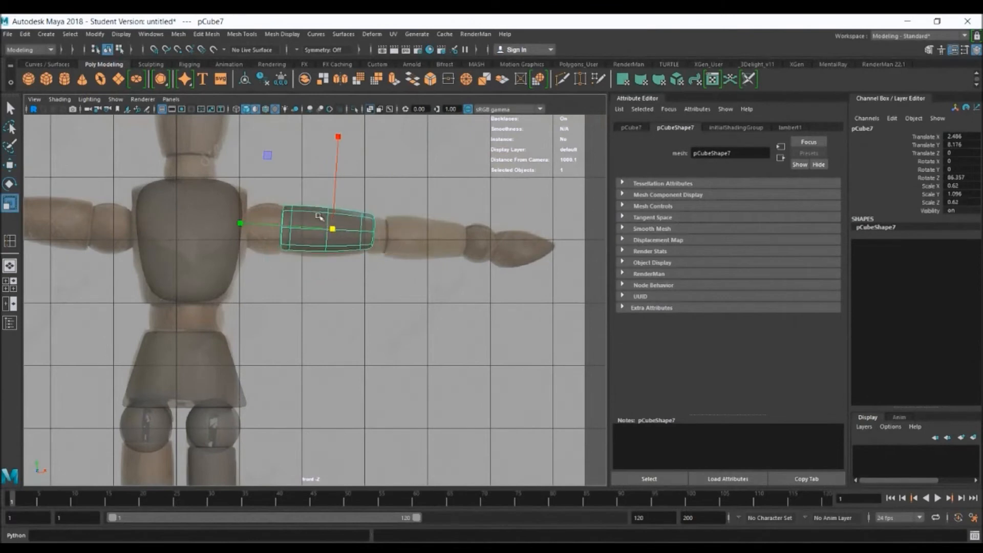
{"action": "right_click_drag", "start_coordinate": [320, 215], "coordinate": [463, 255], "text": "alt"}
{"action": "left_click_drag", "start_coordinate": [253, 180], "coordinate": [260, 181]}
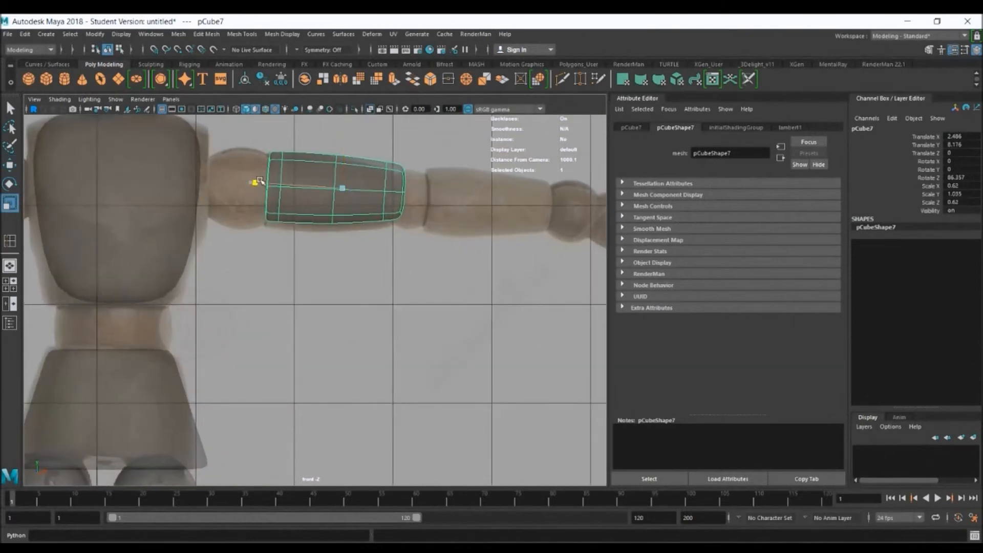
{"action": "key", "text": "w"}
{"action": "left_click_drag", "start_coordinate": [342, 190], "coordinate": [343, 196]}
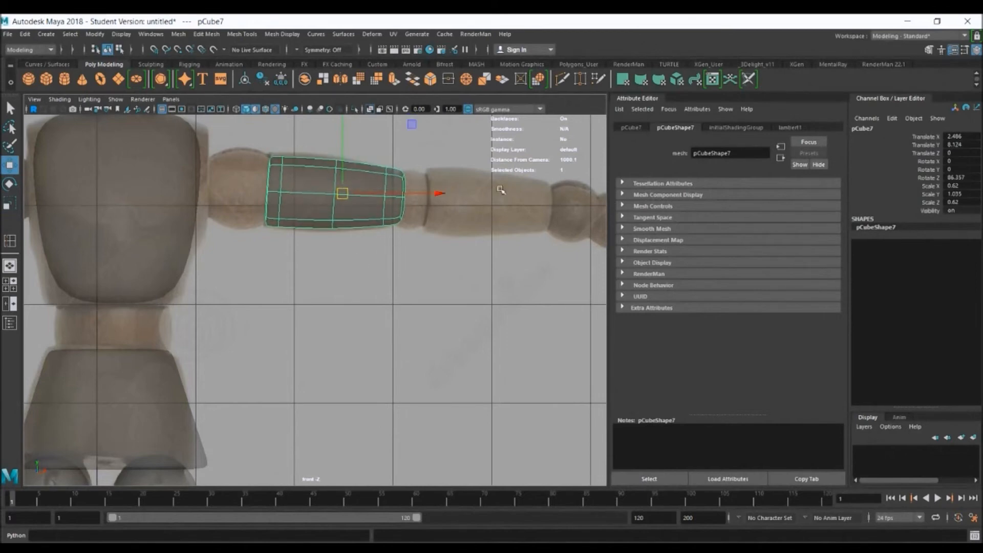
Examine the new upper arm together with the torso and leg pieces in the perspective view, and clear the selection
{"action": "key", "text": "space"}
{"action": "key", "text": "space"}
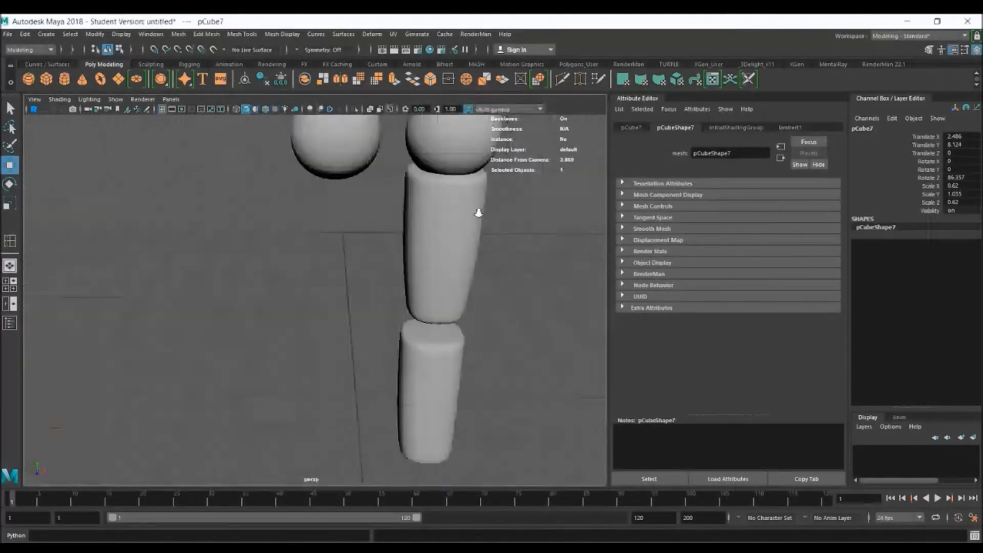
{"action": "right_click_drag", "start_coordinate": [479, 211], "coordinate": [304, 154], "text": "alt"}
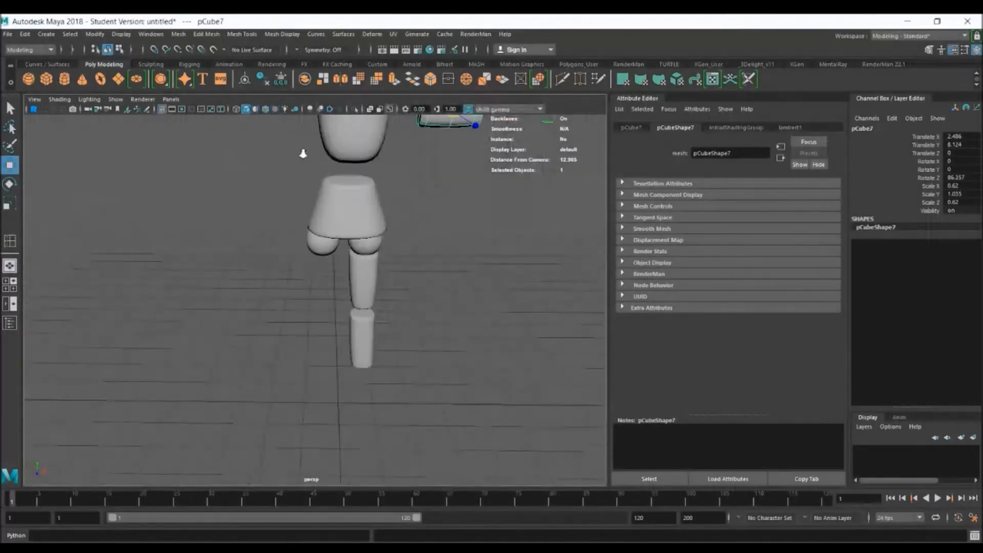
{"action": "left_click_drag", "start_coordinate": [452, 234], "coordinate": [447, 219], "text": "alt"}
{"action": "key", "text": "q"}
{"action": "middle_click_drag", "start_coordinate": [496, 198], "coordinate": [495, 294], "text": "alt"}
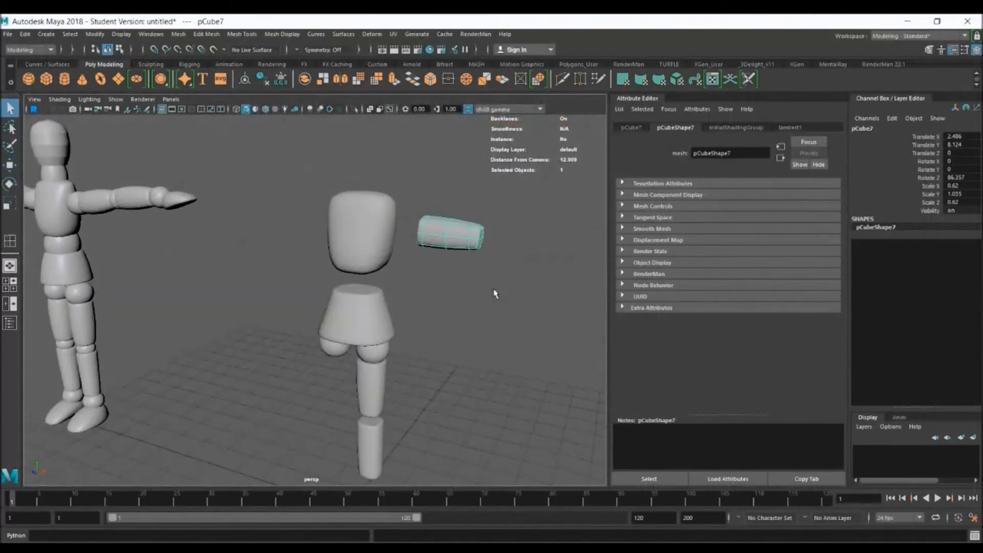
{"action": "left_click", "coordinate": [493, 291]}
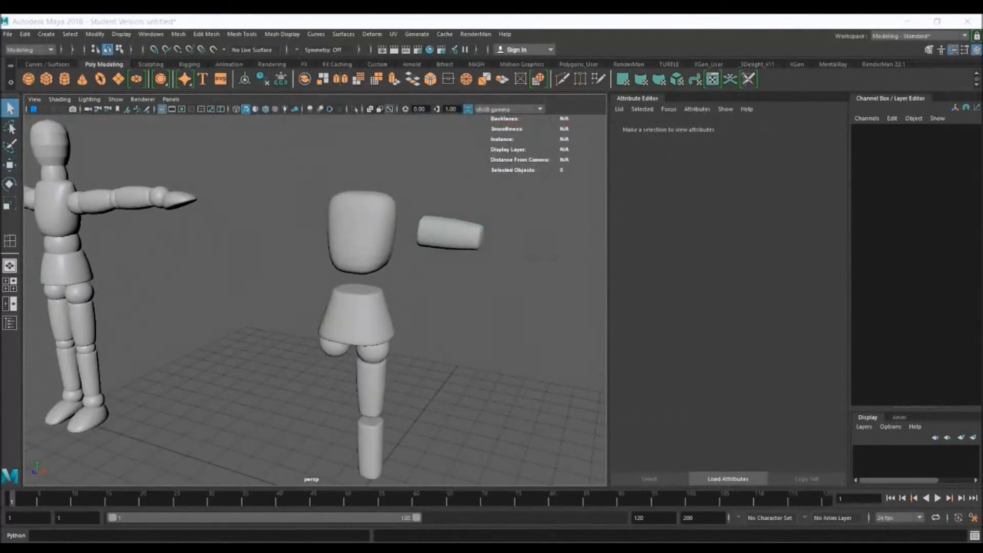
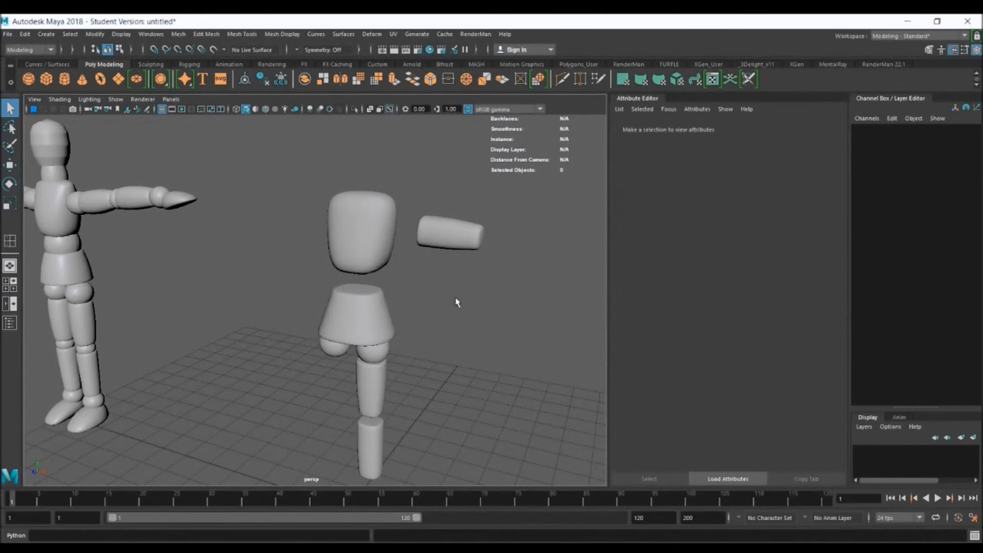
Create a polygon cube and move it beside the hip, at about X 1.894, Y 5.422, Z -2.773
{"action": "left_click", "coordinate": [46, 79]}
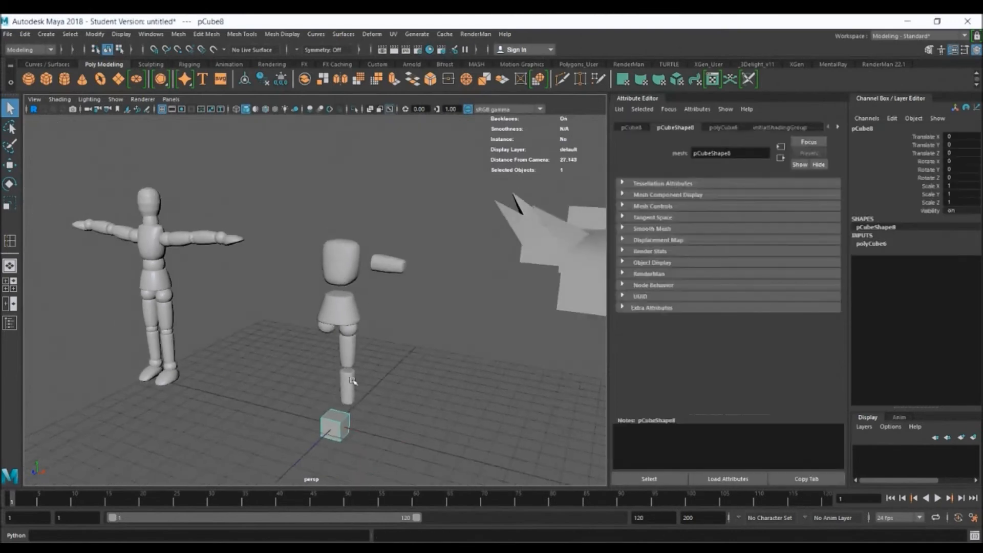
{"action": "key", "text": "w"}
{"action": "left_click_drag", "start_coordinate": [340, 416], "coordinate": [398, 306]}
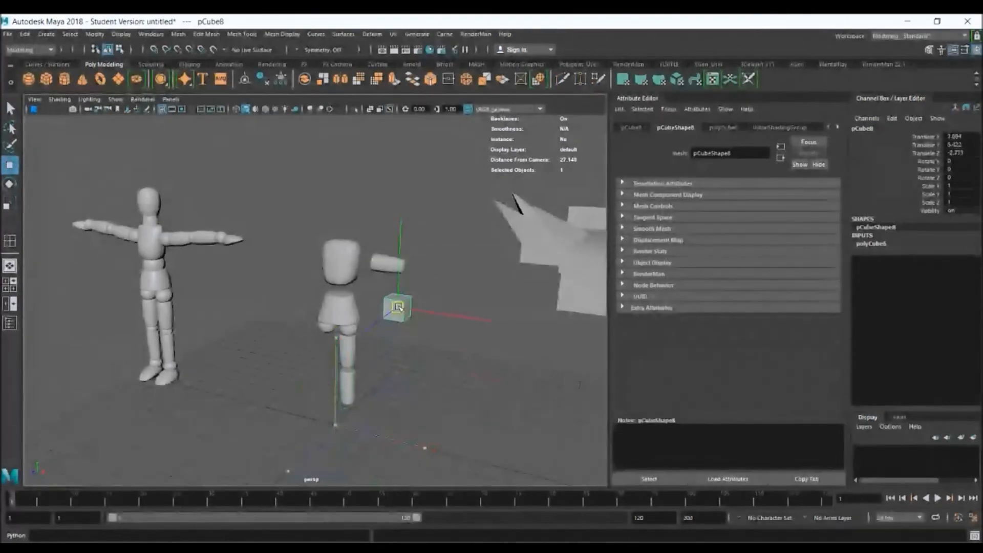
{"action": "right_click_drag", "start_coordinate": [399, 308], "coordinate": [521, 343], "text": "alt"}
{"action": "middle_click_drag", "start_coordinate": [444, 280], "coordinate": [364, 285], "text": "alt"}
{"action": "right_click_drag", "start_coordinate": [364, 285], "coordinate": [483, 340], "text": "alt"}
{"action": "key", "text": "q"}
{"action": "left_click_drag", "start_coordinate": [483, 339], "coordinate": [455, 324], "text": "alt"}
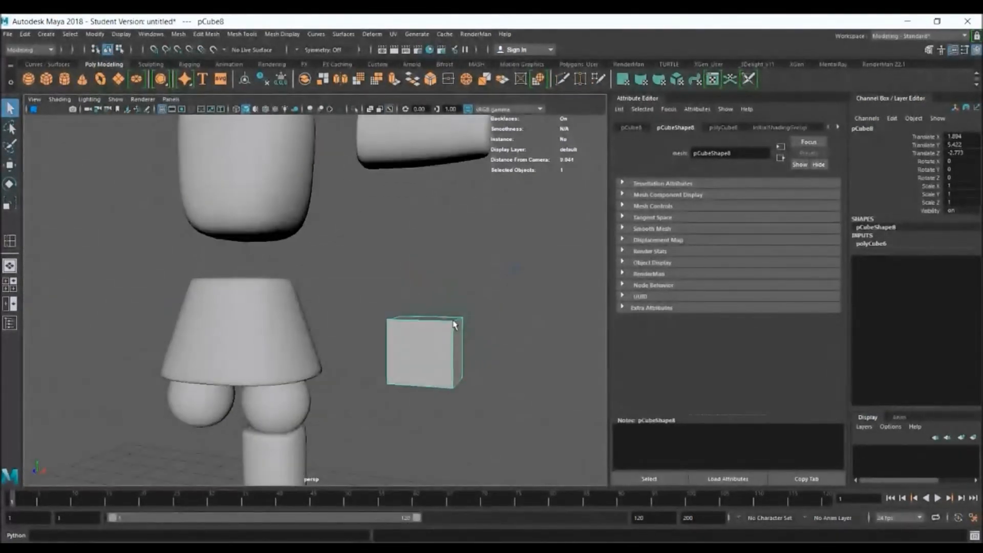
Smooth the new cube into a ball with 2 division levels and clear the selection
{"action": "left_click", "coordinate": [179, 34]}
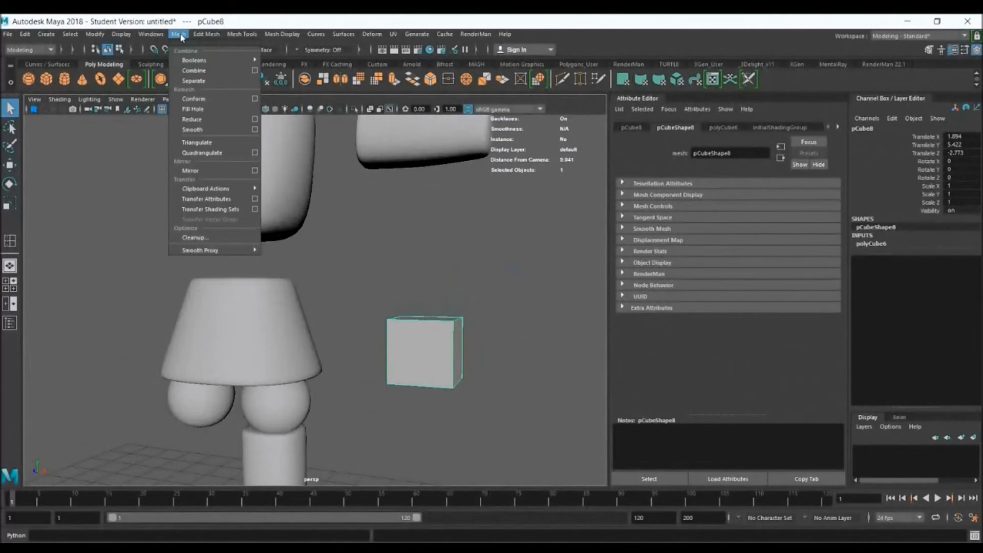
{"action": "left_click", "coordinate": [208, 130]}
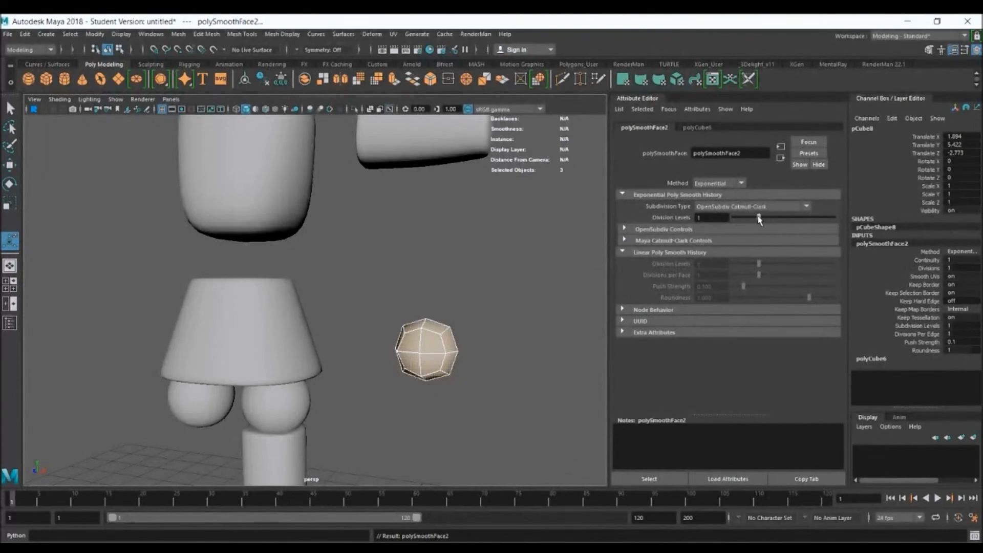
{"action": "left_click_drag", "start_coordinate": [768, 220], "coordinate": [773, 220]}
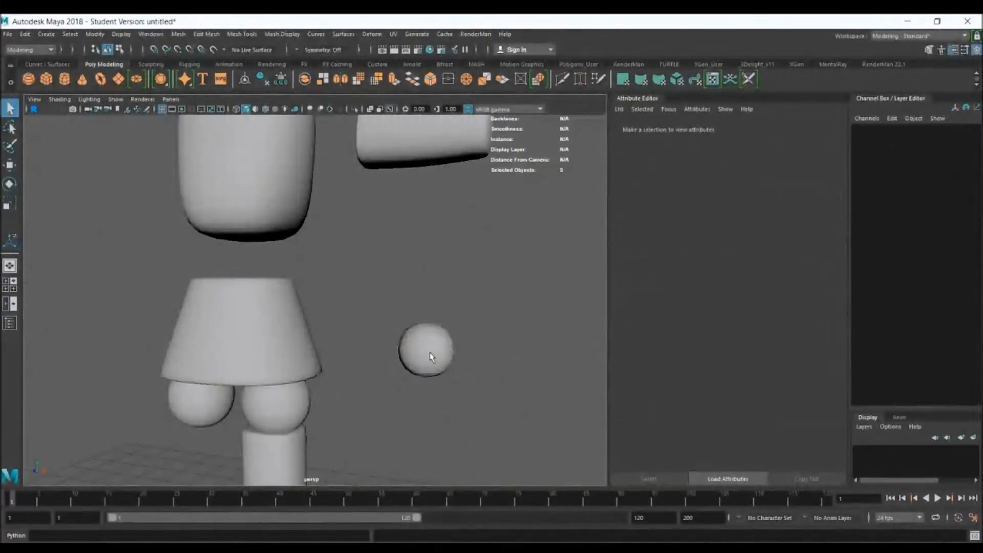
{"action": "left_click", "coordinate": [432, 353]}
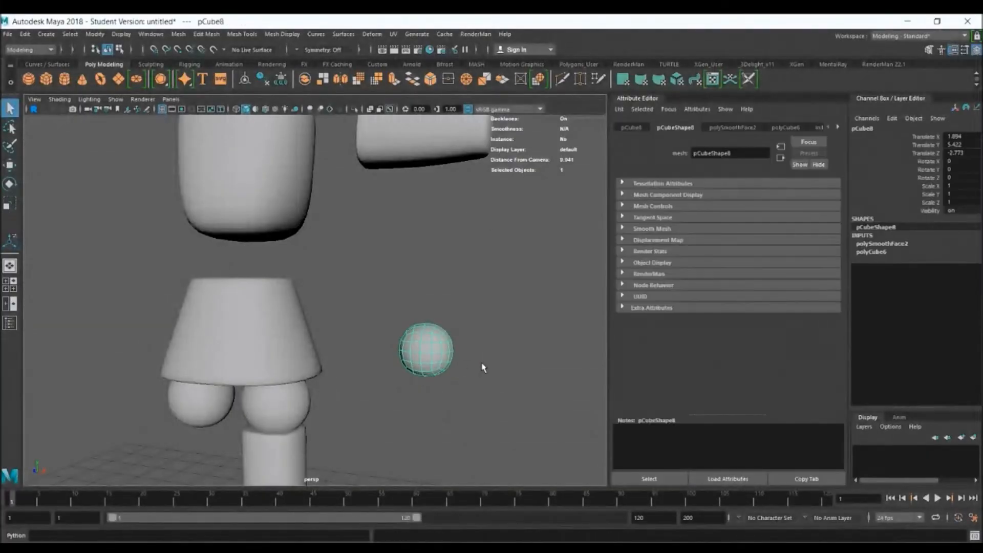
{"action": "left_click", "coordinate": [600, 475]}
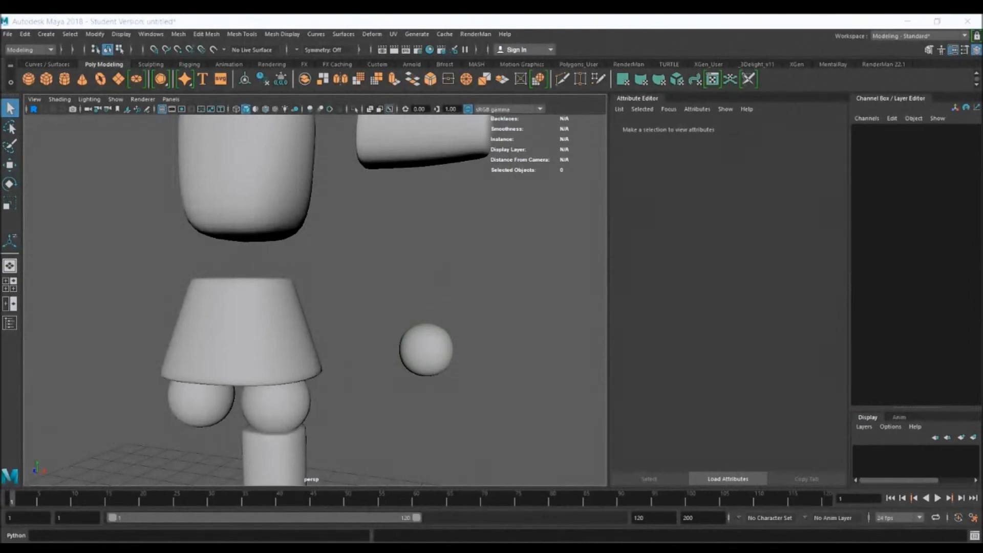
Move the smoothed ball in front of the leg pieces, to about Z 2.646, and clear the selection
{"action": "left_click", "coordinate": [446, 354]}
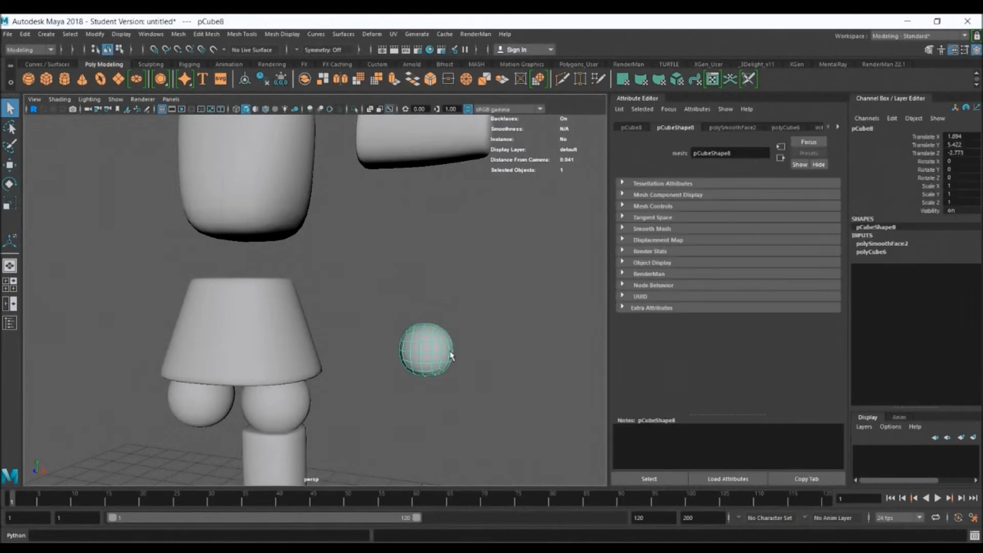
{"action": "left_click_drag", "start_coordinate": [494, 355], "coordinate": [478, 339], "text": "alt"}
{"action": "right_click_drag", "start_coordinate": [478, 339], "coordinate": [354, 314], "text": "alt"}
{"action": "left_click_drag", "start_coordinate": [460, 355], "coordinate": [412, 364], "text": "alt"}
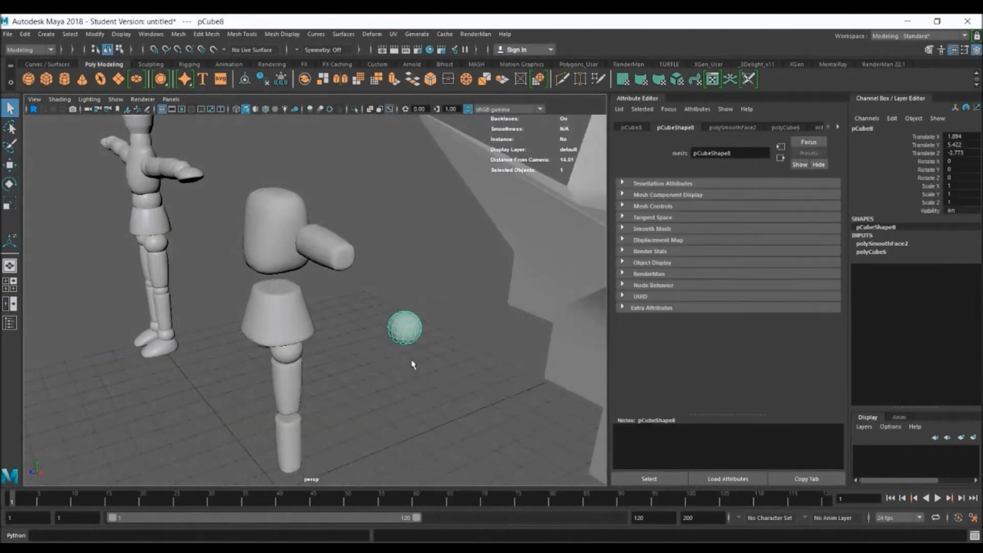
{"action": "key", "text": "w"}
{"action": "left_click_drag", "start_coordinate": [365, 338], "coordinate": [173, 336]}
{"action": "right_click_drag", "start_coordinate": [172, 336], "coordinate": [306, 393], "text": "alt"}
{"action": "middle_click_drag", "start_coordinate": [286, 388], "coordinate": [471, 251], "text": "alt"}
{"action": "left_click_drag", "start_coordinate": [403, 239], "coordinate": [453, 256], "text": "alt"}
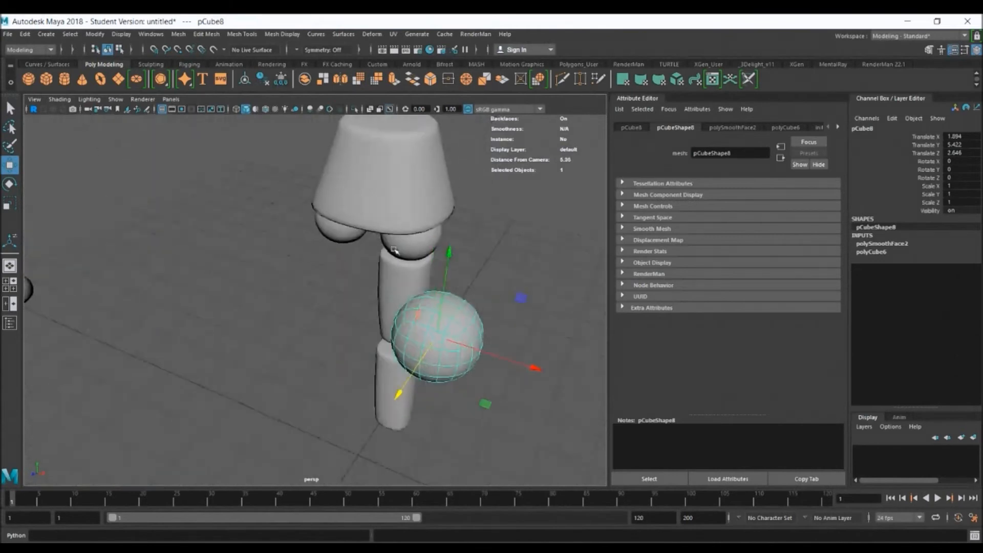
{"action": "right_click_drag", "start_coordinate": [452, 256], "coordinate": [501, 305], "text": "alt"}
{"action": "left_click_drag", "start_coordinate": [502, 306], "coordinate": [539, 272], "text": "alt"}
{"action": "left_click", "coordinate": [565, 255]}
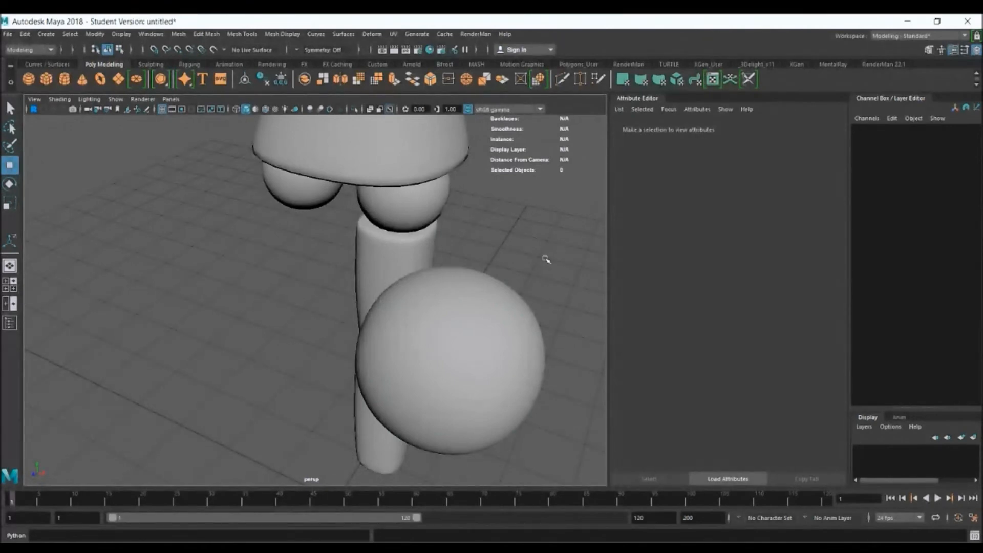
Compare the smoothed ball with the old hip spheres and delete the sphere above the finished thigh piece
{"action": "left_click", "coordinate": [505, 301]}
{"action": "left_click_drag", "start_coordinate": [496, 344], "coordinate": [506, 337], "text": "alt"}
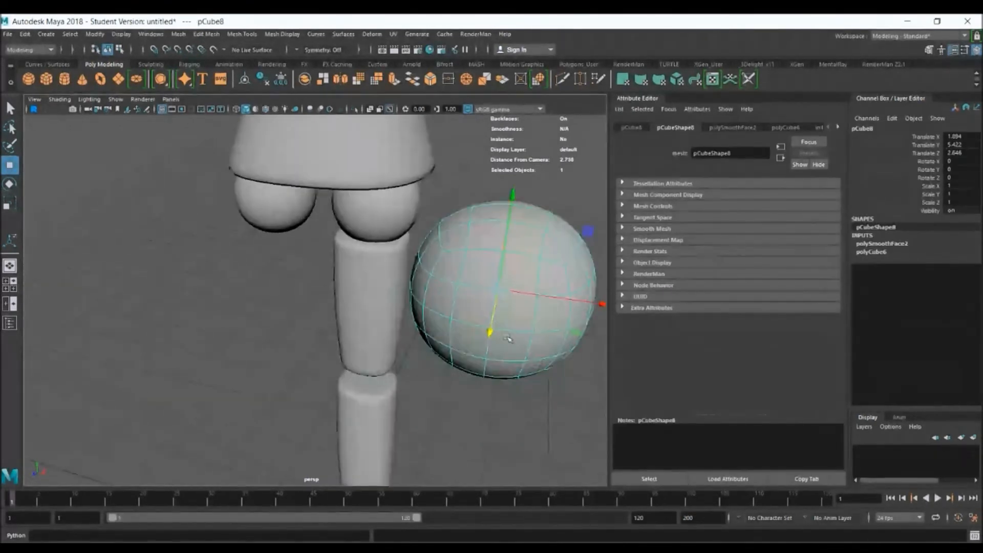
{"action": "key", "text": "q"}
{"action": "left_click", "coordinate": [258, 221]}
{"action": "left_click_drag", "start_coordinate": [301, 234], "coordinate": [347, 229], "text": "alt"}
{"action": "left_click", "coordinate": [347, 228]}
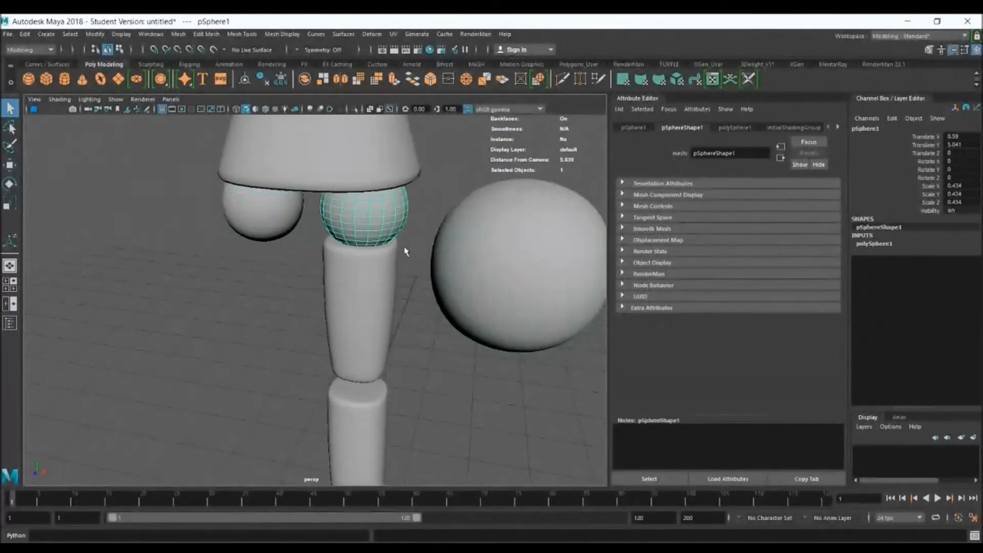
{"action": "key", "text": "ctrl+1"}
{"action": "left_click_drag", "start_coordinate": [406, 245], "coordinate": [478, 237], "text": "alt"}
{"action": "key", "text": "ctrl+1"}
{"action": "right_click_drag", "start_coordinate": [492, 294], "coordinate": [413, 251], "text": "alt"}
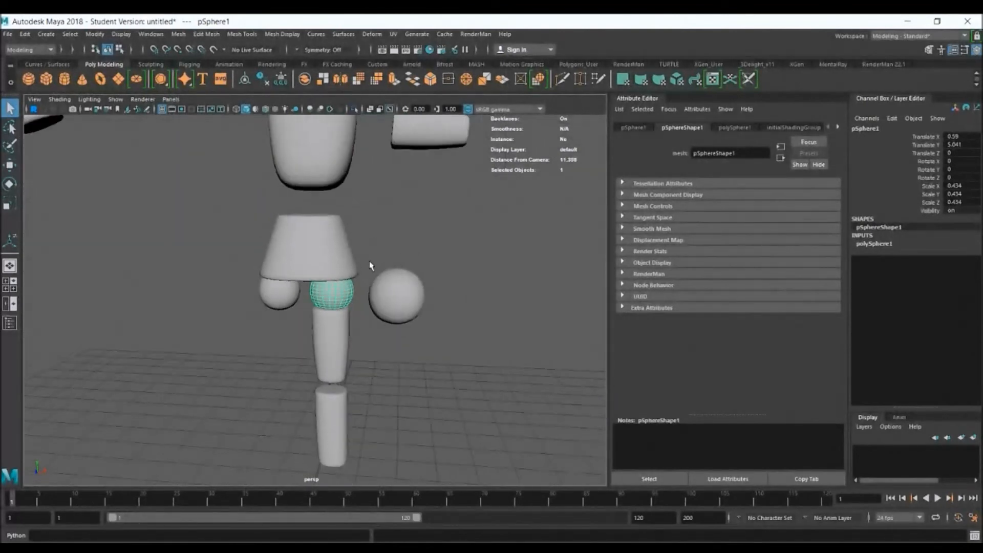
{"action": "key", "text": "Delete"}
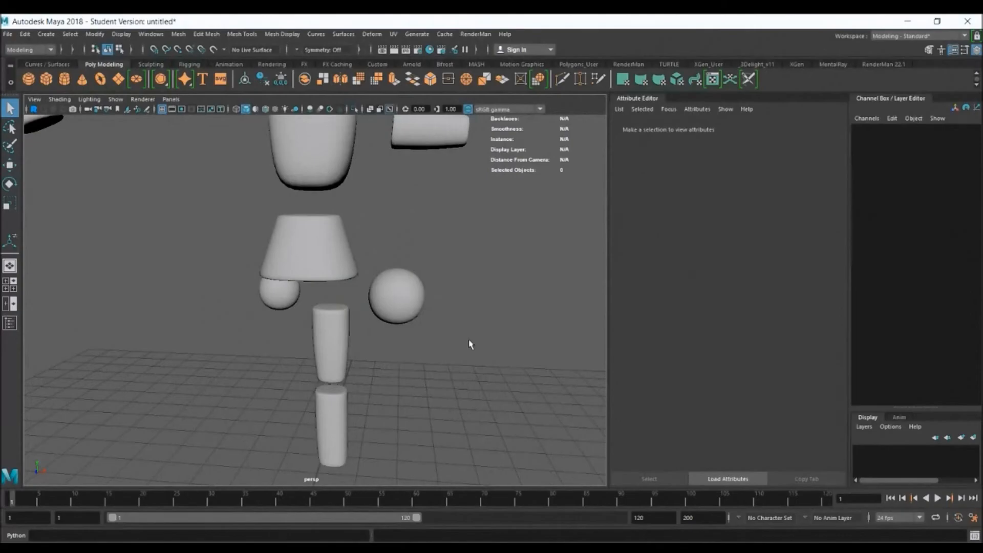
Move the smoothed ball onto the reference's hip joint in the front view, at about X 0.546, Y 5.016
{"action": "key", "text": "space"}
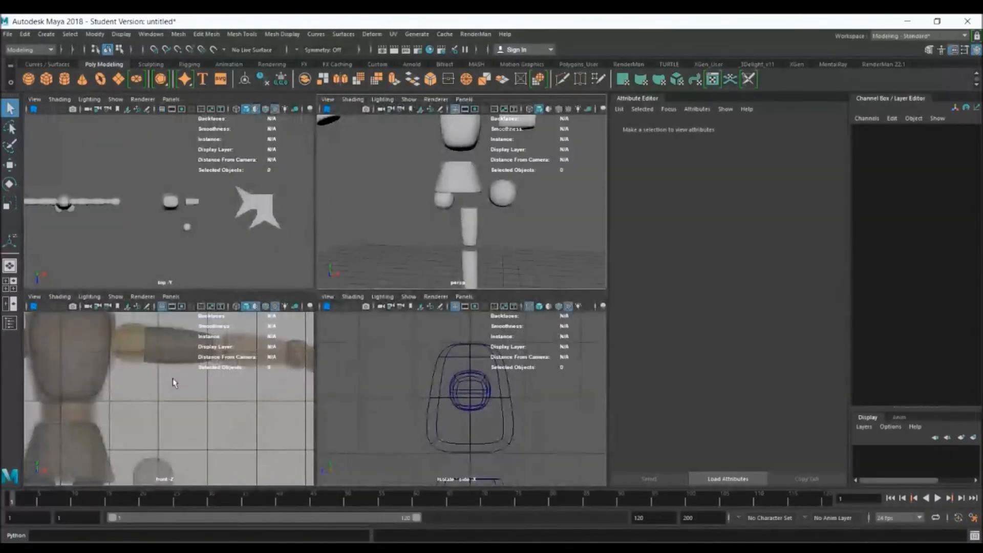
{"action": "key", "text": "space"}
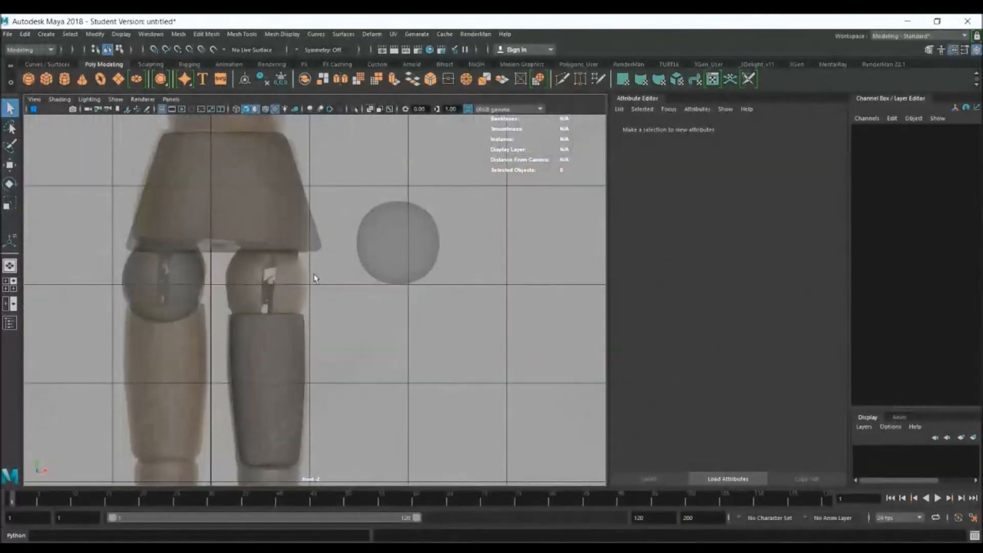
{"action": "left_click", "coordinate": [389, 253]}
{"action": "key", "text": "w"}
{"action": "left_click_drag", "start_coordinate": [390, 254], "coordinate": [257, 291]}
{"action": "middle_click_drag", "start_coordinate": [317, 326], "coordinate": [326, 258], "text": "alt"}
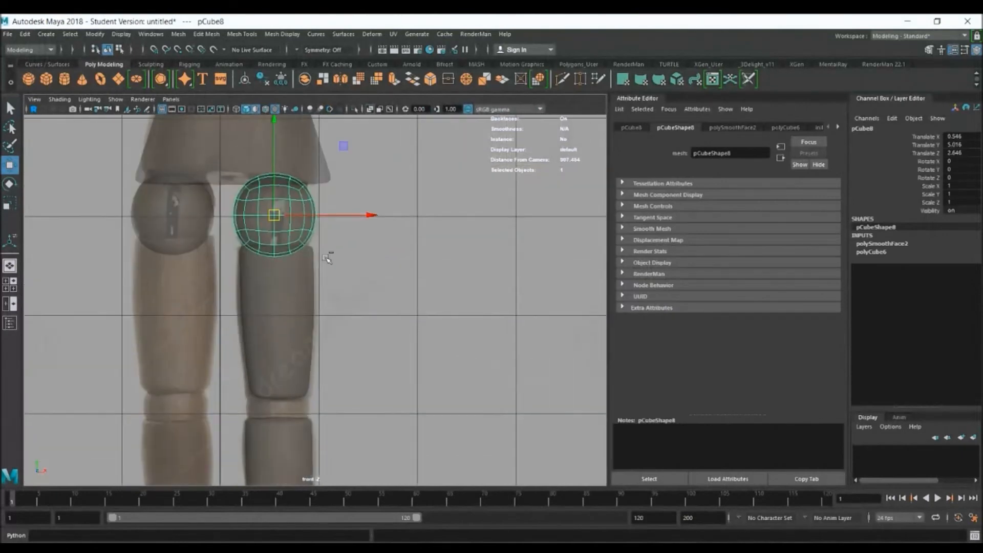
Duplicate the hip ball, scale the copy uniformly to about 0.68 and place it at the knee, at about X 0.578, Y 3.091
{"action": "key", "text": "ctrl+d"}
{"action": "left_click_drag", "start_coordinate": [276, 153], "coordinate": [305, 339]}
{"action": "key", "text": "r"}
{"action": "mouse_move", "coordinate": [277, 404]}
{"action": "left_mouse_down"}
{"action": "mouse_move", "coordinate": [255, 401]}
{"action": "mouse_move", "coordinate": [277, 406]}
{"action": "left_mouse_up"}
{"action": "key", "text": "w"}
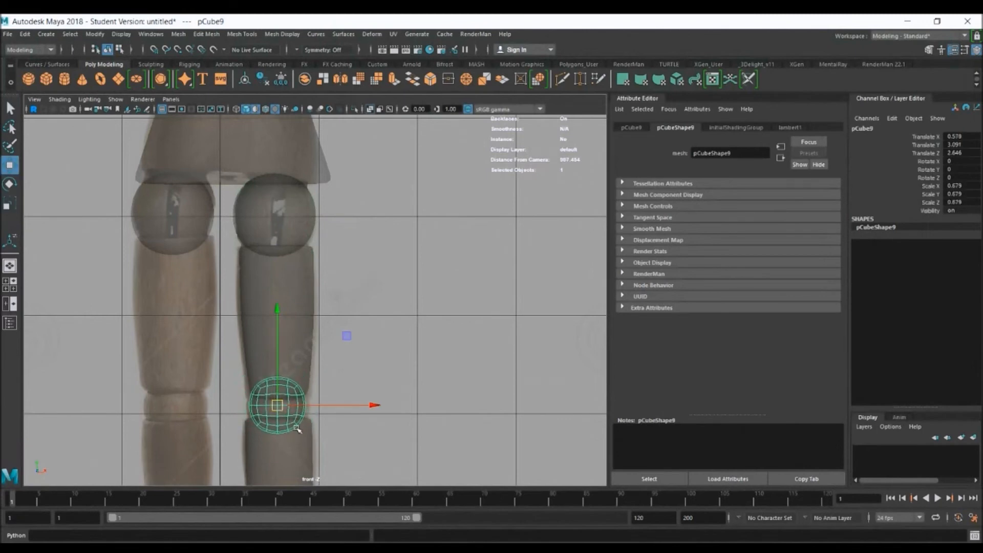
Duplicate the knee ball, scale the copy uniformly to about 0.802 and place it at the ankle, at about X 0.64, Y 1.083
{"action": "middle_click_drag", "start_coordinate": [297, 429], "coordinate": [301, 234], "text": "alt"}
{"action": "key", "text": "ctrl+d"}
{"action": "left_click_drag", "start_coordinate": [281, 211], "coordinate": [288, 409]}
{"action": "key", "text": "r"}
{"action": "key", "text": "w"}
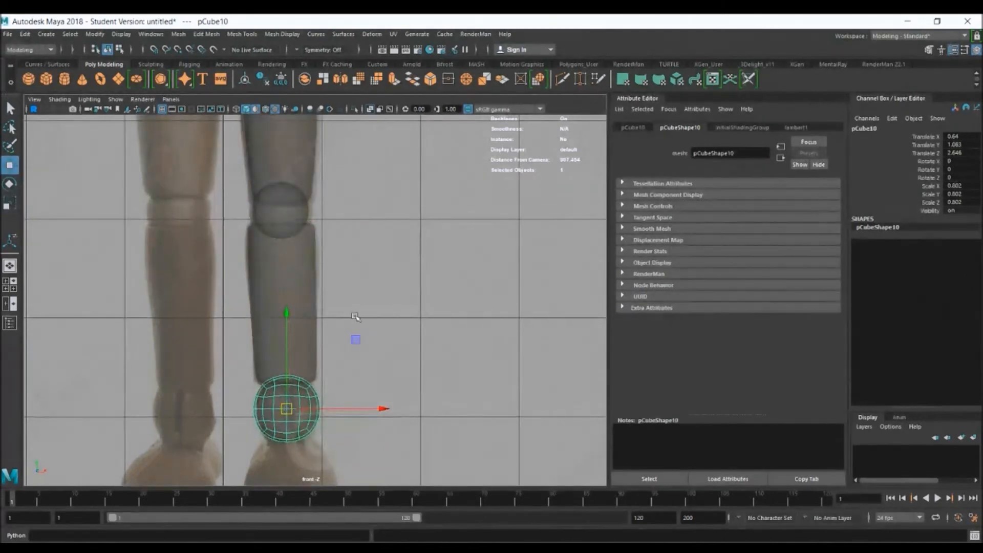
Select the hip, knee and ankle balls in the side view and align them with the leg, at about Z -0.004
{"action": "key", "text": "space"}
{"action": "key", "text": "space"}
{"action": "scroll", "coordinate": [295, 371], "scroll_direction": "down", "scroll_amount": 5}
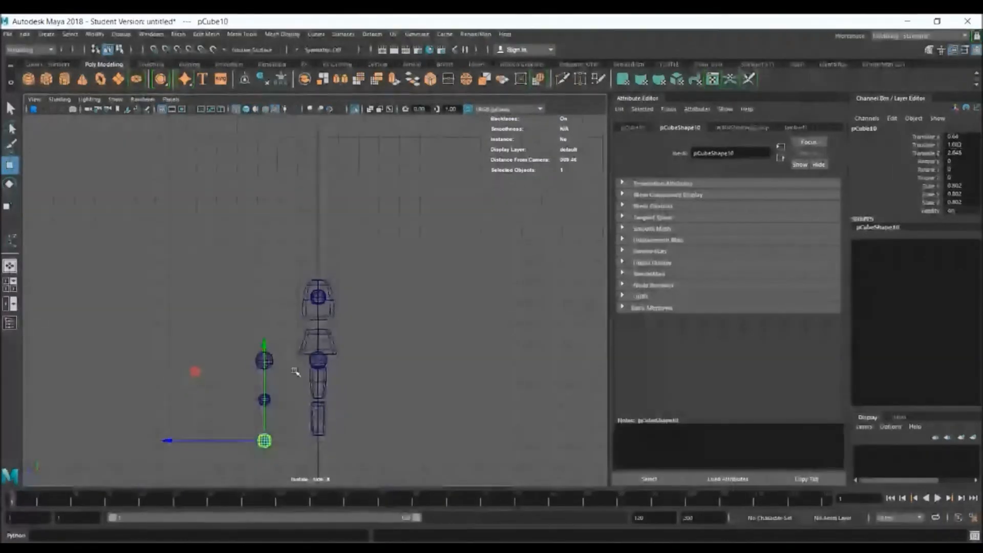
{"action": "left_click_drag", "start_coordinate": [240, 293], "coordinate": [295, 470]}
{"action": "left_click_drag", "start_coordinate": [168, 361], "coordinate": [221, 361]}
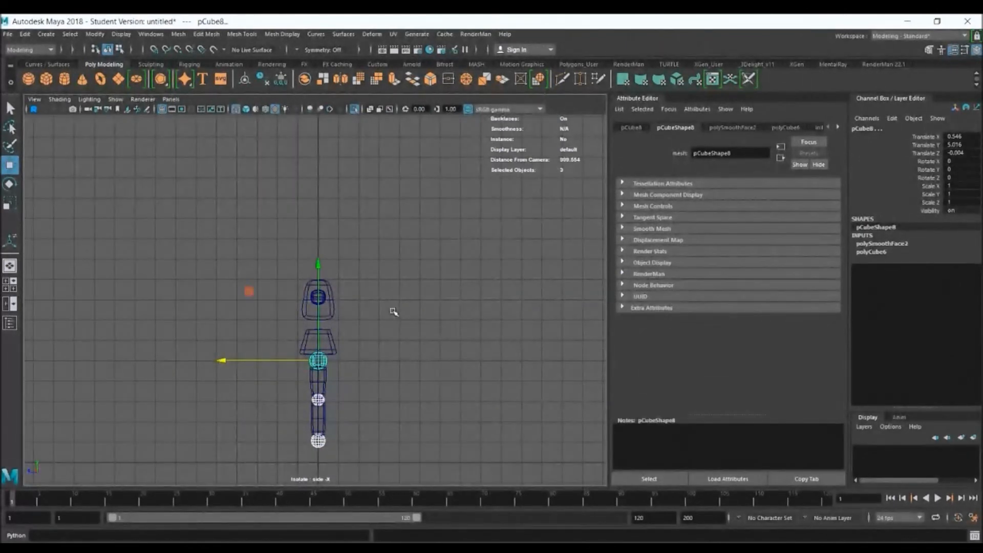
Duplicate the thigh and lower leg pieces and move the copies over to the other leg, with the lower leg at about X -0.42
{"action": "key", "text": "space"}
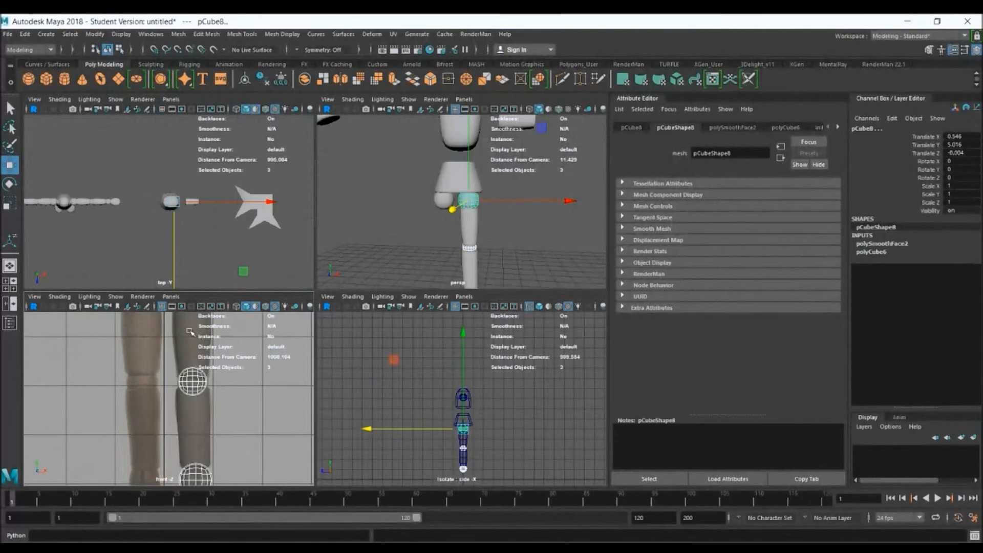
{"action": "left_click", "coordinate": [190, 332]}
{"action": "left_click", "coordinate": [202, 421], "text": "shift"}
{"action": "key", "text": "ctrl+d"}
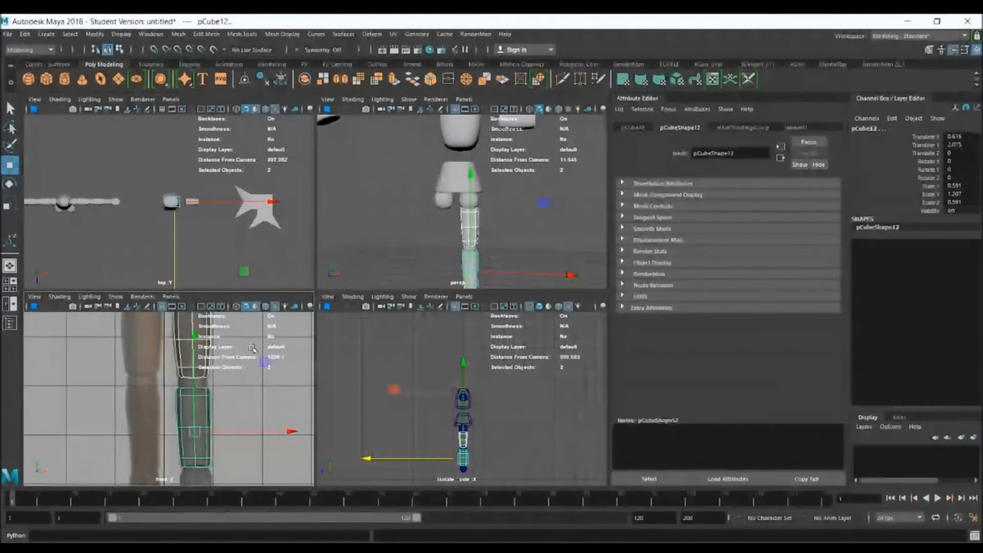
{"action": "left_click_drag", "start_coordinate": [300, 441], "coordinate": [246, 447]}
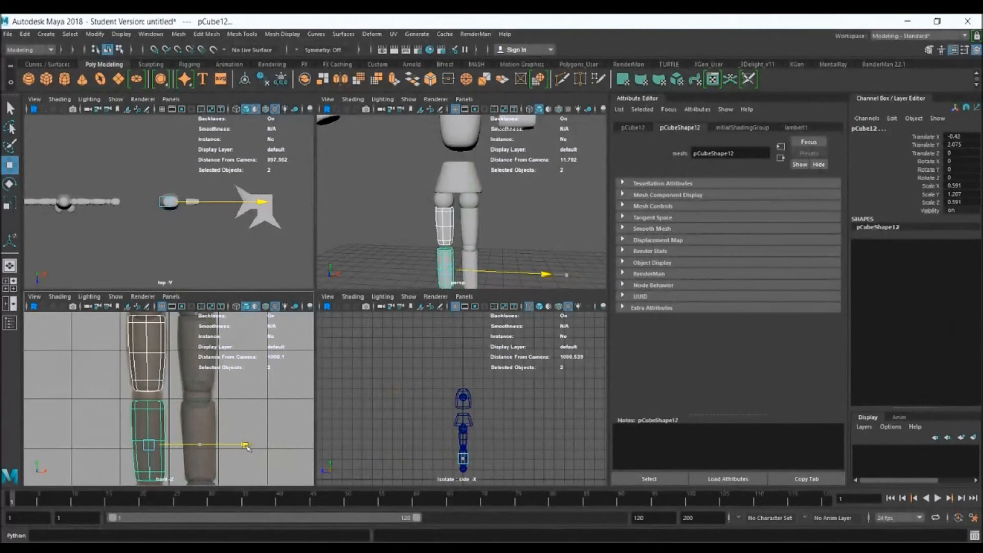
{"action": "left_click_drag", "start_coordinate": [498, 193], "coordinate": [502, 197], "text": "alt"}
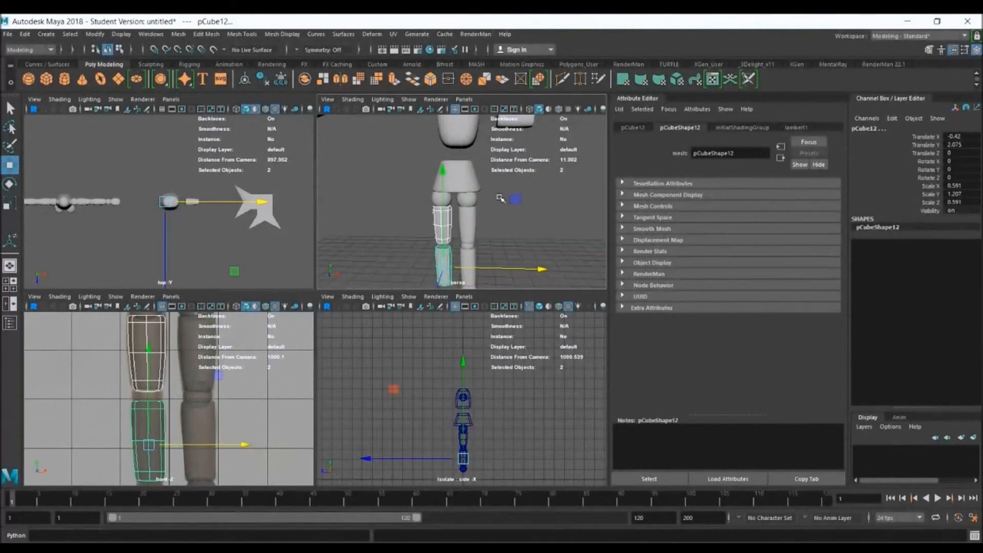
Examine the copied leg pieces beside the original leg in the full perspective view
{"action": "key", "text": "space"}
{"action": "left_click_drag", "start_coordinate": [413, 327], "coordinate": [418, 325], "text": "alt"}
{"action": "middle_click_drag", "start_coordinate": [421, 362], "coordinate": [441, 217], "text": "alt"}
{"action": "scroll", "coordinate": [442, 218], "scroll_direction": "up", "scroll_amount": 4}
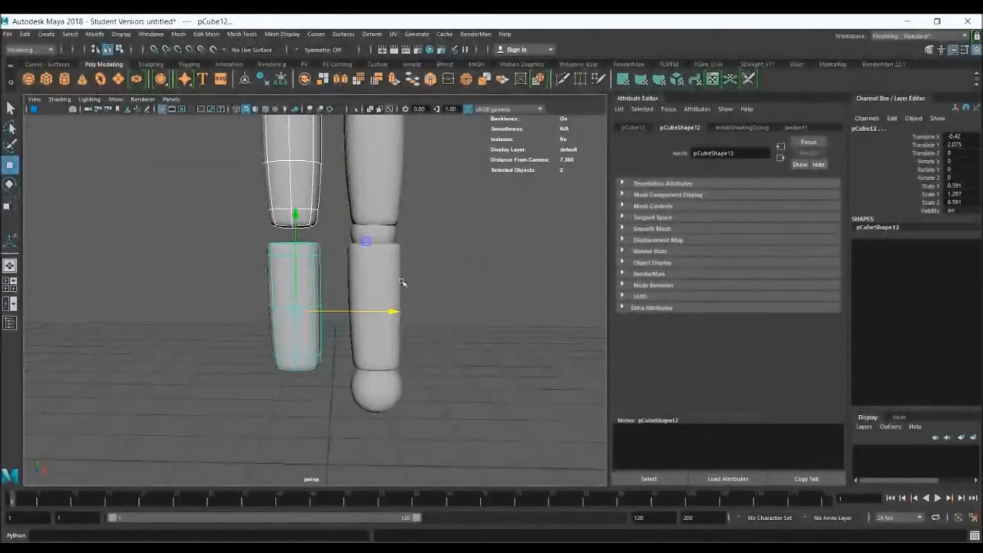
{"action": "middle_click_drag", "start_coordinate": [408, 267], "coordinate": [394, 268], "text": "alt"}
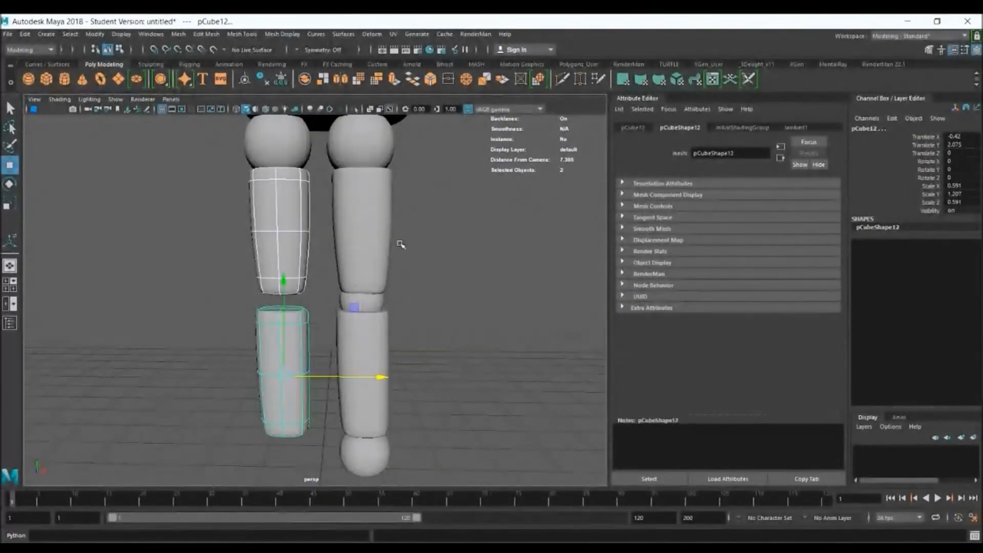
{"action": "left_click_drag", "start_coordinate": [344, 303], "coordinate": [333, 321], "text": "alt"}
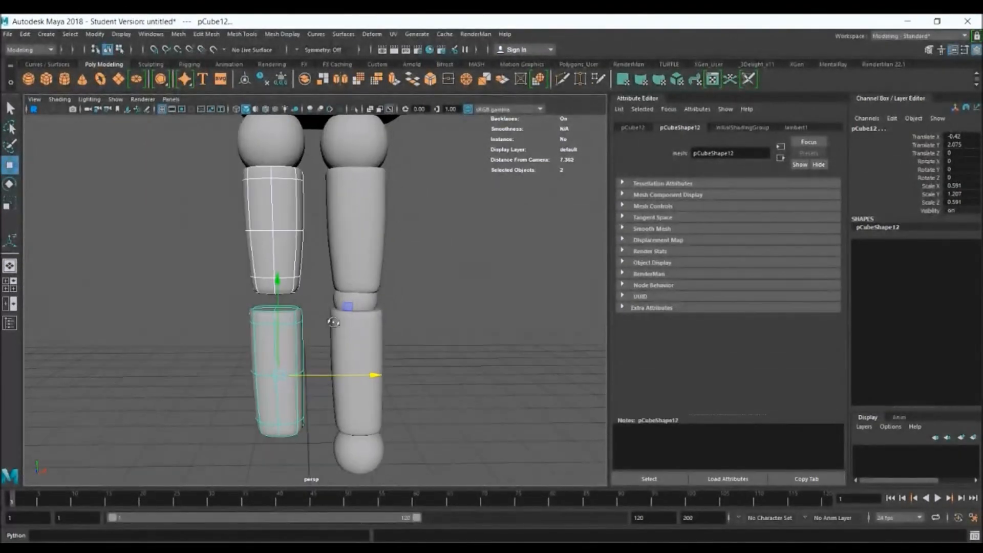
Try to mirror the copied thigh piece by scaling it to about -0.705 on X, and undo the scaling
{"action": "key", "text": "r"}
{"action": "left_click", "coordinate": [309, 250]}
{"action": "left_click", "coordinate": [285, 238]}
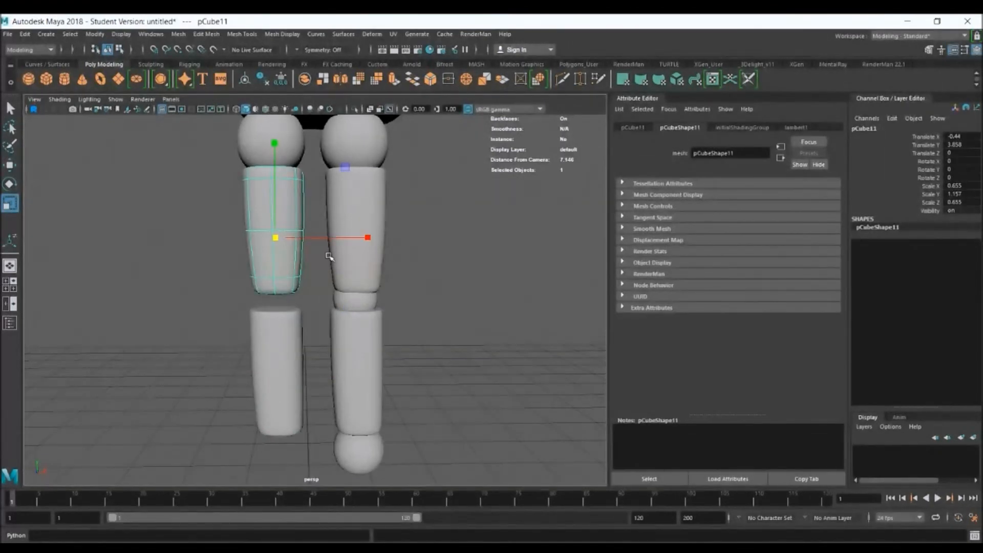
{"action": "left_click_drag", "start_coordinate": [323, 266], "coordinate": [323, 279], "text": "alt"}
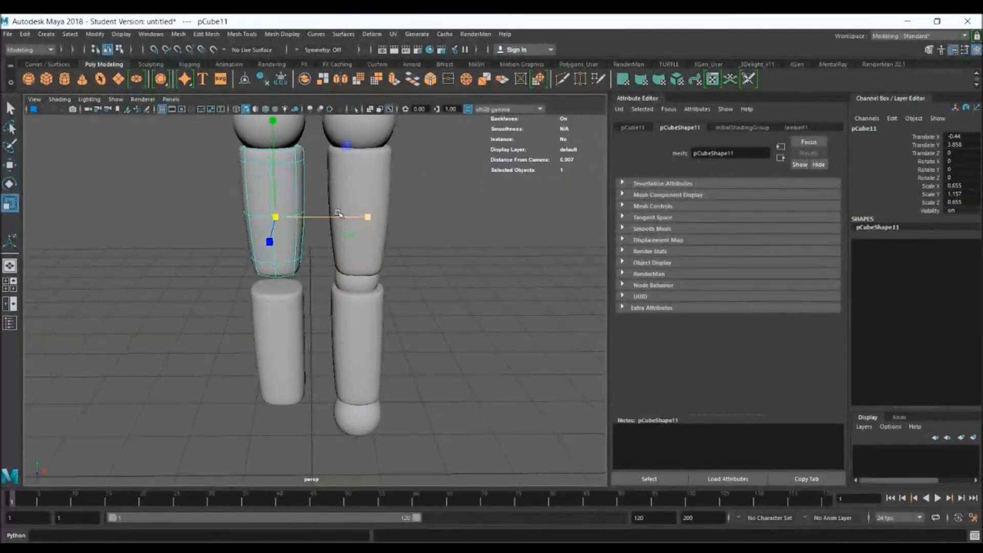
{"action": "left_click_drag", "start_coordinate": [339, 215], "coordinate": [178, 219]}
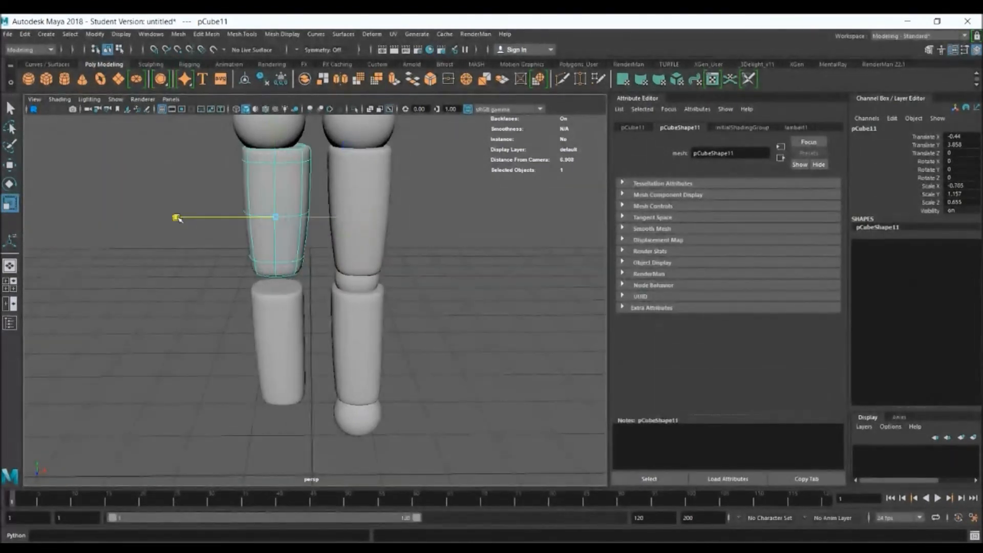
{"action": "key", "text": "ctrl+z"}
{"action": "key", "text": "w"}
{"action": "key", "text": "e"}
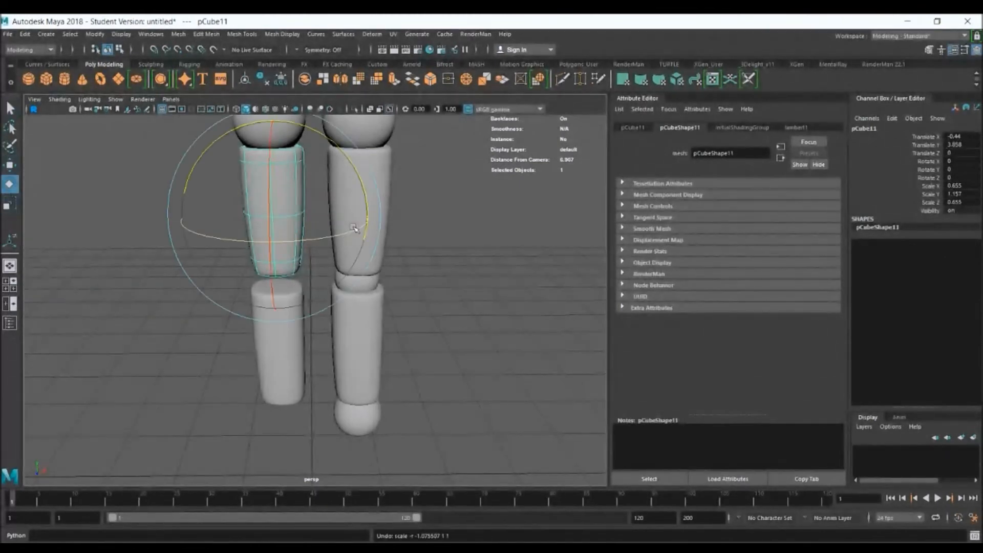
{"action": "key", "text": "r"}
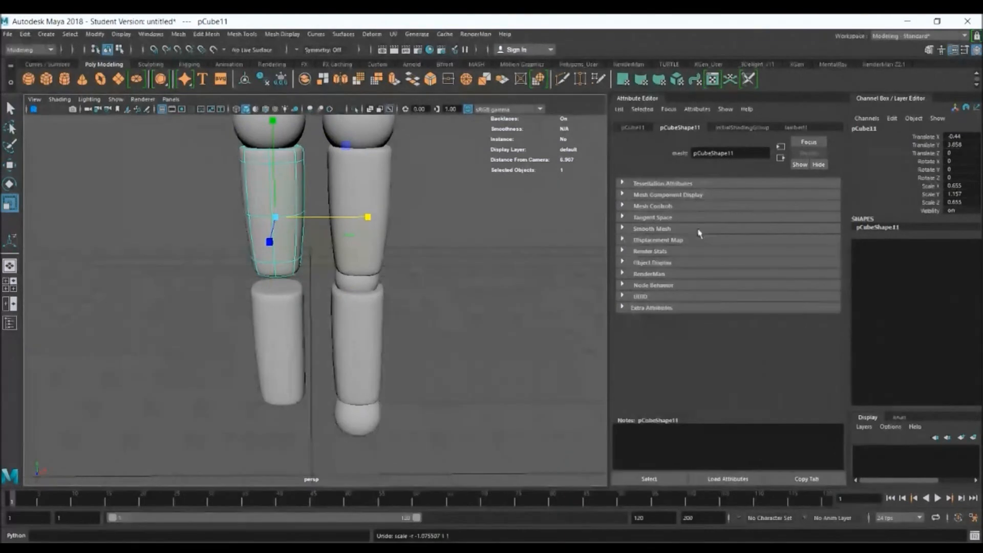
Mirror the copied thigh and lower leg pieces by setting their Scale X to -0.655 and -0.591 respectively
{"action": "double_click", "coordinate": [970, 186]}
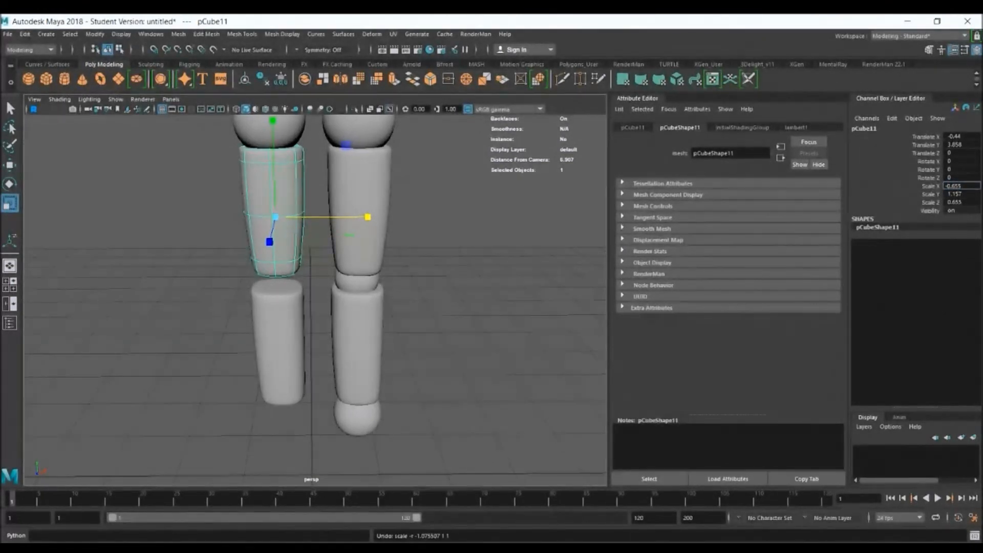
{"action": "key", "text": "Return"}
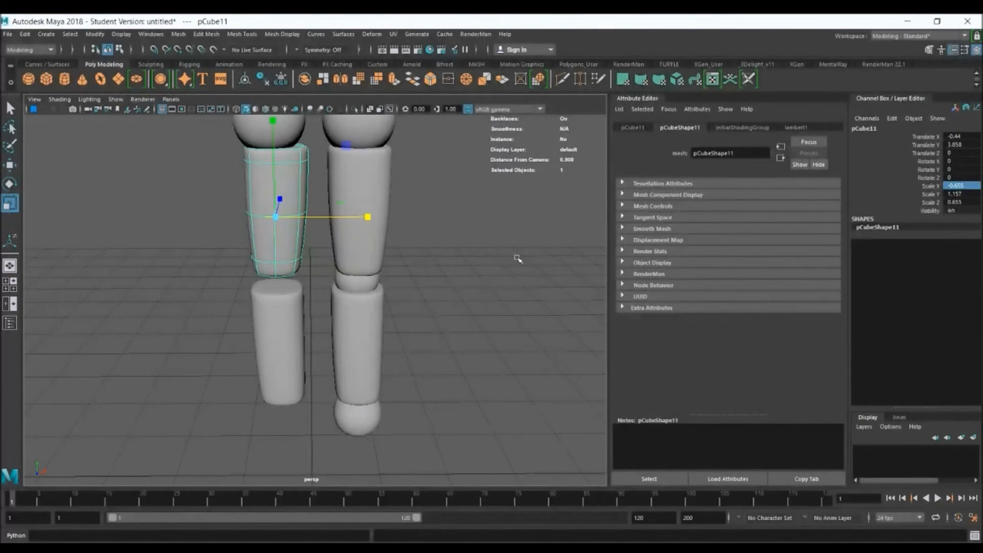
{"action": "left_click", "coordinate": [302, 306]}
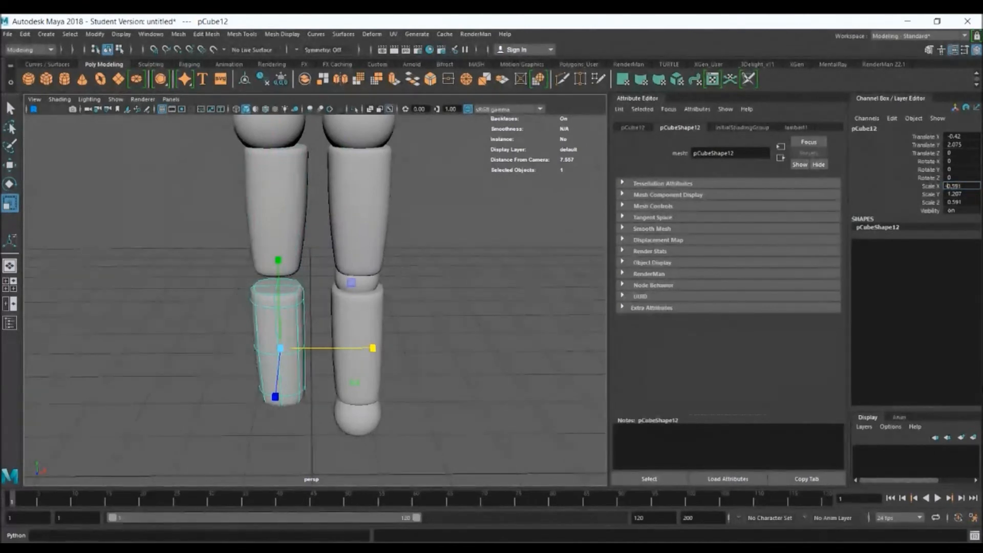
{"action": "type", "text": "-"}
{"action": "key", "text": "Return"}
Realign the mirrored lower leg and thigh with the front reference, placing the thigh at about X -0.492
{"action": "left_click_drag", "start_coordinate": [448, 372], "coordinate": [443, 312], "text": "alt"}
{"action": "key", "text": "space"}
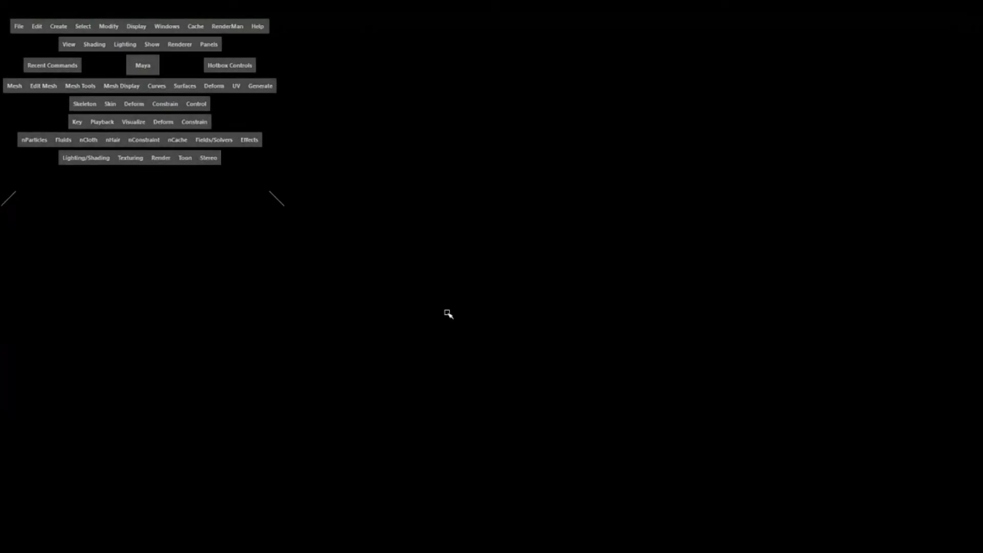
{"action": "key", "text": "space"}
{"action": "key", "text": "space"}
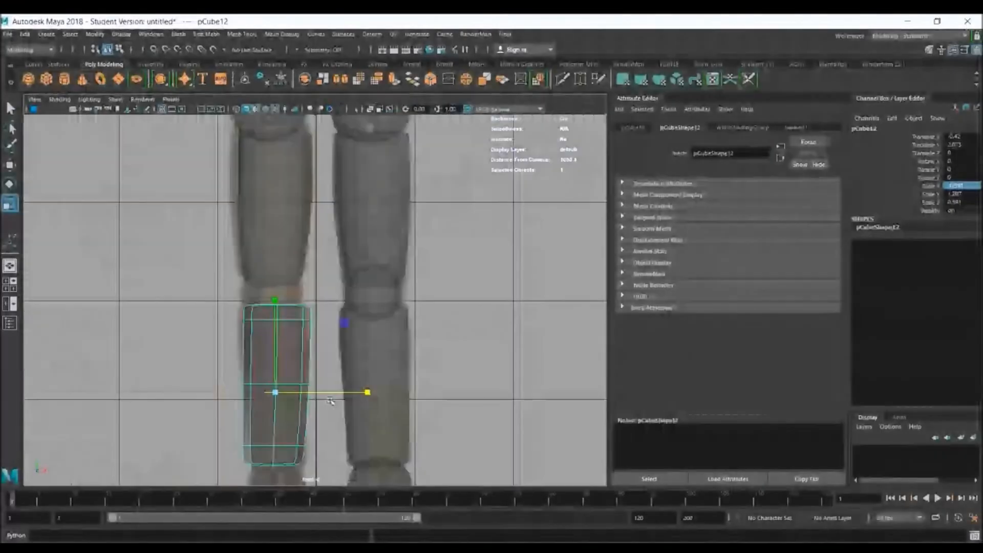
{"action": "left_click_drag", "start_coordinate": [362, 387], "coordinate": [359, 386]}
{"action": "middle_click_drag", "start_coordinate": [270, 213], "coordinate": [271, 275], "text": "alt"}
{"action": "left_click", "coordinate": [275, 237]}
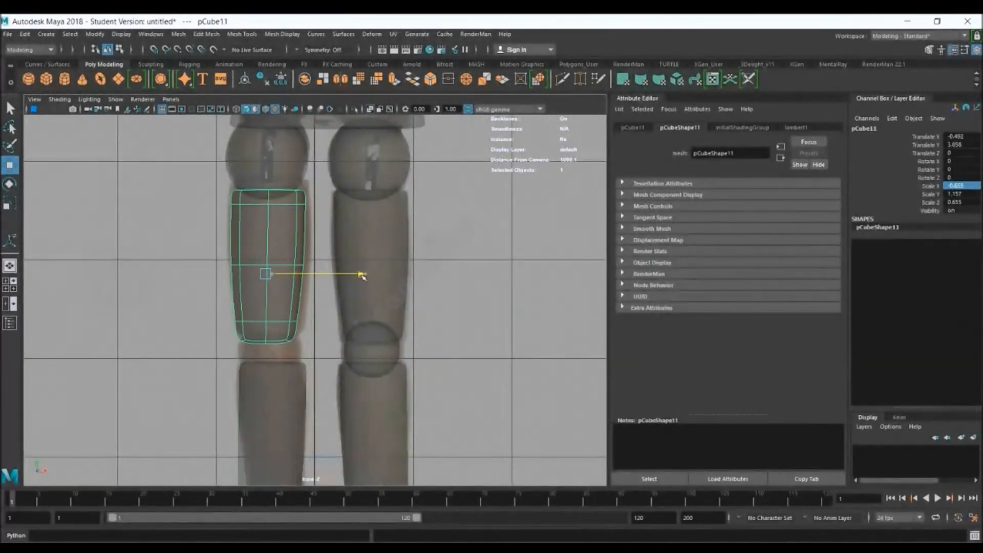
Duplicate the knee and ankle balls and move the copies to the other leg, with the ankle at about X -0.406
{"action": "left_click", "coordinate": [377, 363]}
{"action": "middle_click_drag", "start_coordinate": [378, 364], "coordinate": [340, 142], "text": "alt"}
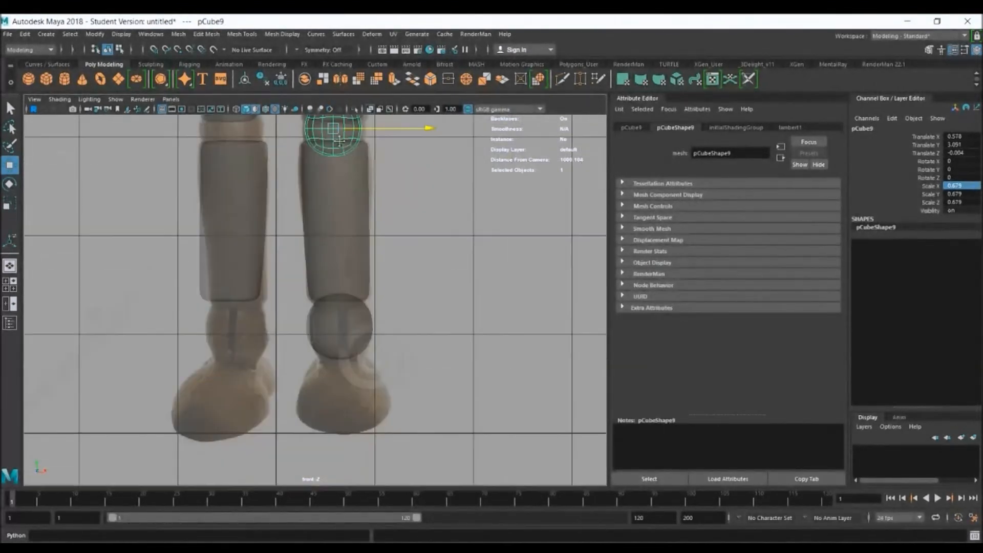
{"action": "left_click", "coordinate": [356, 316], "text": "shift"}
{"action": "left_click_drag", "start_coordinate": [434, 326], "coordinate": [331, 324]}
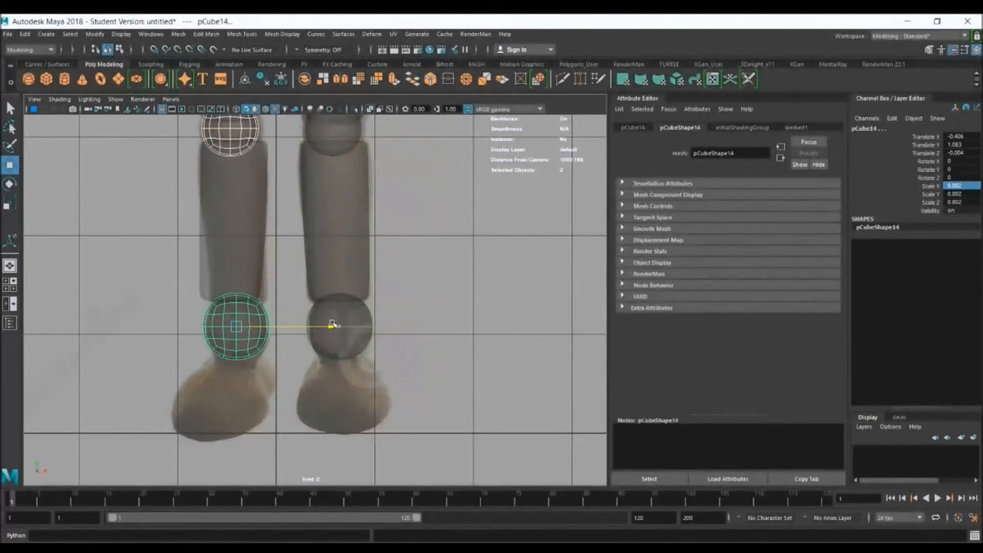
{"action": "left_click", "coordinate": [422, 306]}
Examine the assembled legs, the upper arm piece and the finished dummy's unsmoothed hand in the perspective view
{"action": "key", "text": "space"}
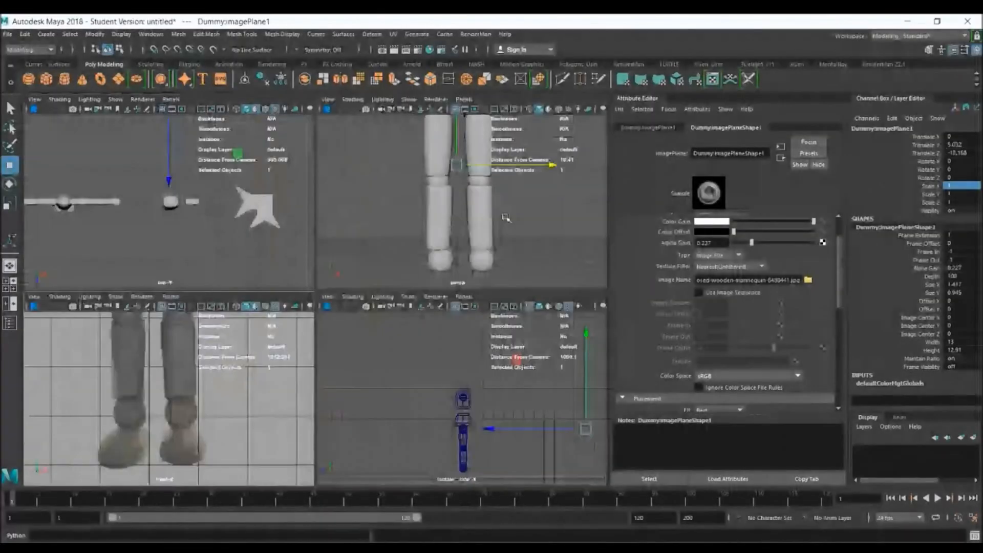
{"action": "key", "text": "space"}
{"action": "left_click_drag", "start_coordinate": [524, 259], "coordinate": [482, 263], "text": "alt"}
{"action": "middle_click_drag", "start_coordinate": [488, 191], "coordinate": [468, 358], "text": "alt"}
{"action": "right_click_drag", "start_coordinate": [468, 359], "coordinate": [432, 214], "text": "alt"}
{"action": "left_click_drag", "start_coordinate": [432, 214], "coordinate": [452, 214], "text": "alt"}
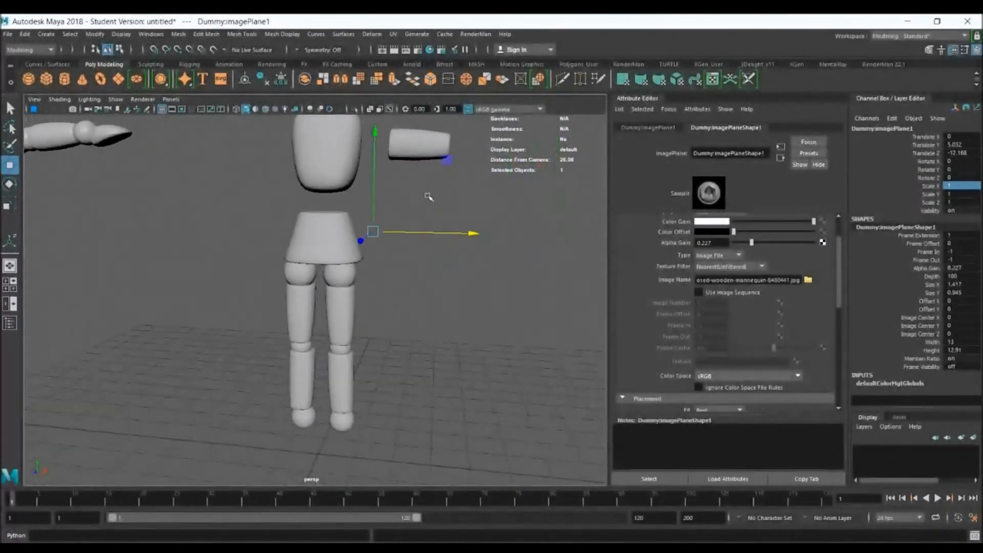
{"action": "middle_click_drag", "start_coordinate": [428, 197], "coordinate": [386, 313], "text": "alt"}
{"action": "left_click", "coordinate": [387, 265]}
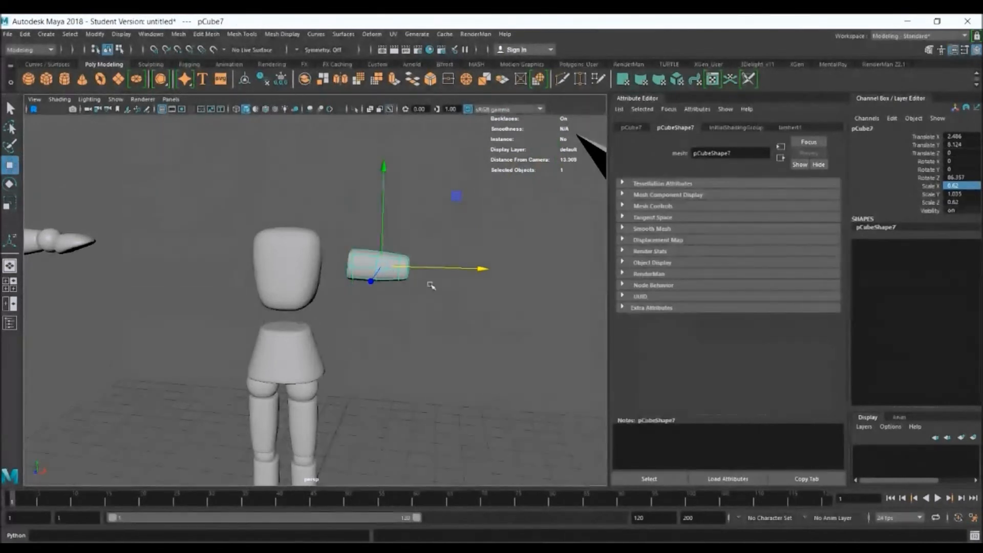
{"action": "middle_click_drag", "start_coordinate": [134, 278], "coordinate": [426, 291], "text": "alt"}
{"action": "right_click_drag", "start_coordinate": [269, 220], "coordinate": [491, 301], "text": "alt"}
{"action": "left_click", "coordinate": [399, 181]}
{"action": "left_click_drag", "start_coordinate": [379, 193], "coordinate": [313, 278], "text": "alt"}
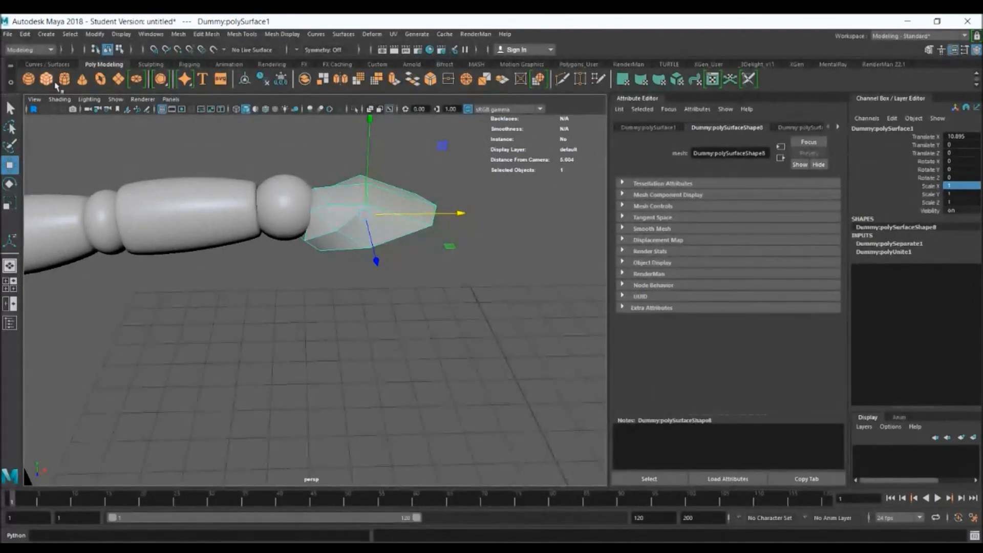
Create a polygon cube and move it over the hand in the front reference, at about X 5.646, Y 7.864
{"action": "key", "text": "ctrl+z"}
{"action": "right_click_drag", "start_coordinate": [436, 279], "coordinate": [284, 263], "text": "alt"}
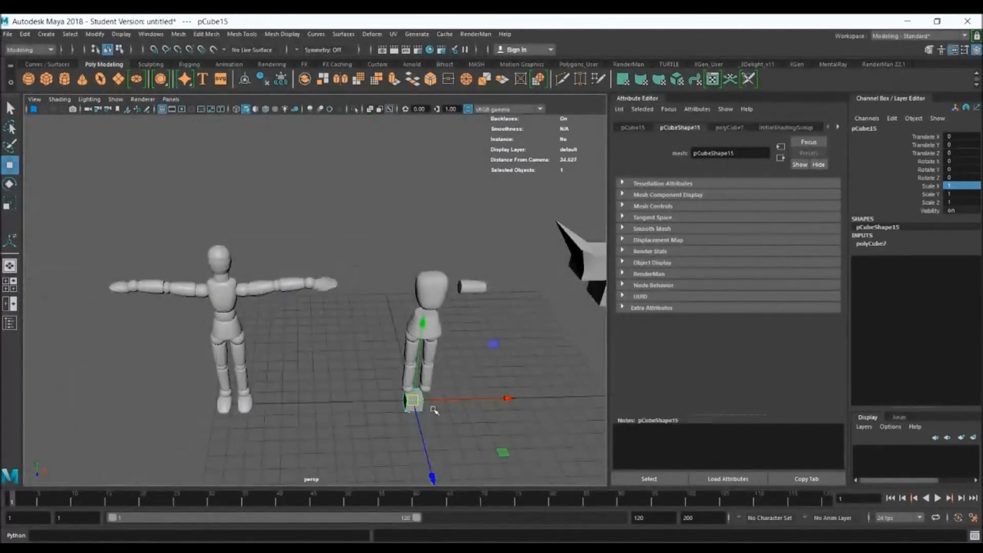
{"action": "left_click_drag", "start_coordinate": [414, 399], "coordinate": [514, 288]}
{"action": "key", "text": "space"}
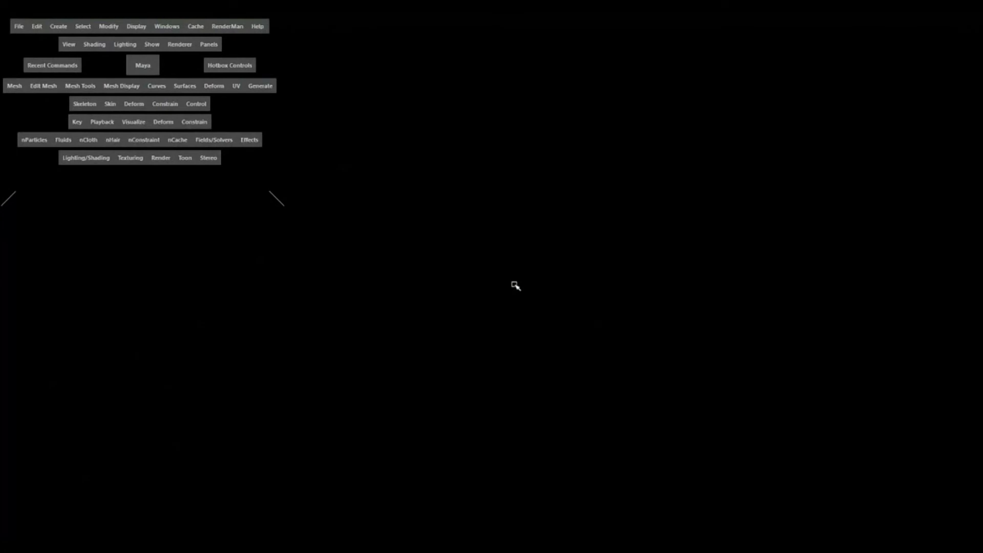
{"action": "key", "text": "space"}
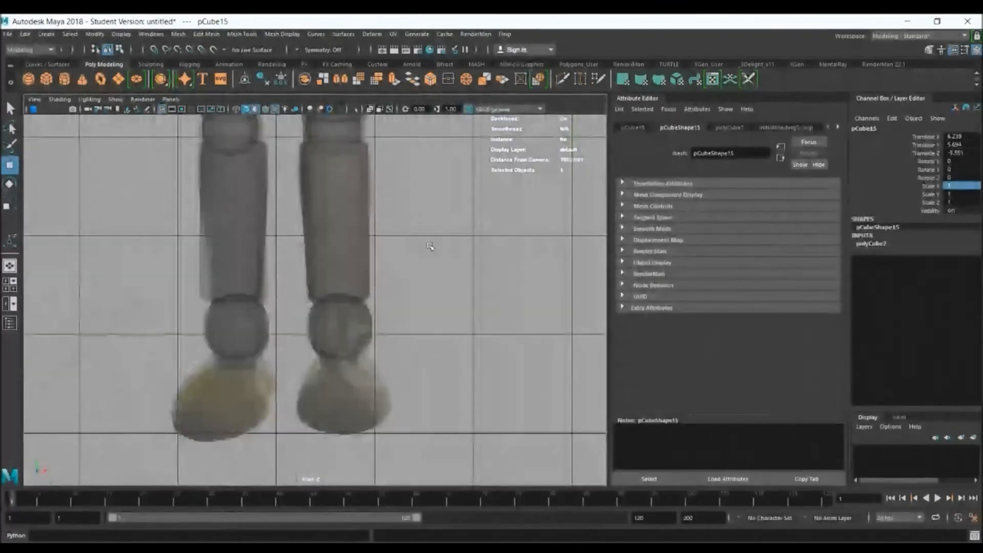
{"action": "middle_click_drag", "start_coordinate": [470, 119], "coordinate": [382, 284], "text": "alt"}
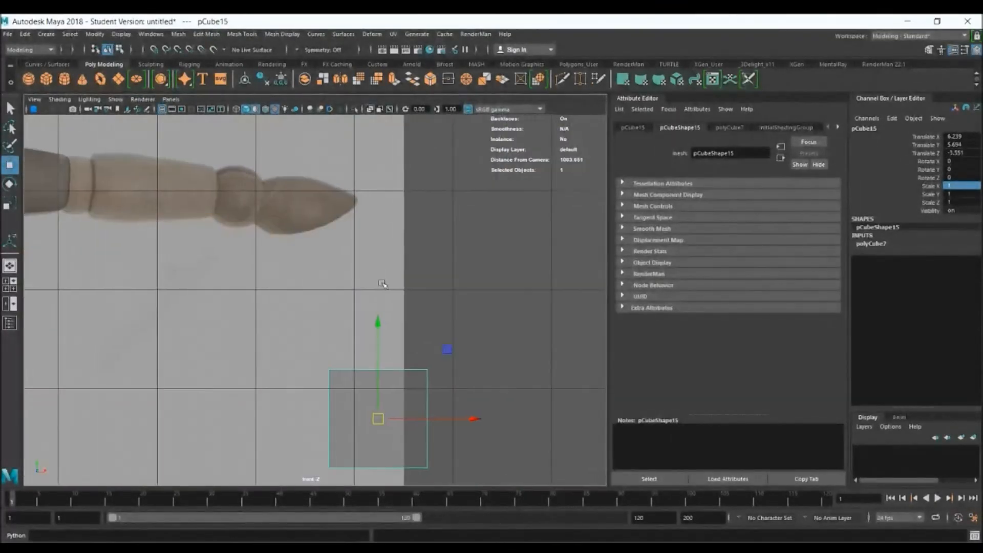
{"action": "left_click_drag", "start_coordinate": [378, 418], "coordinate": [319, 204]}
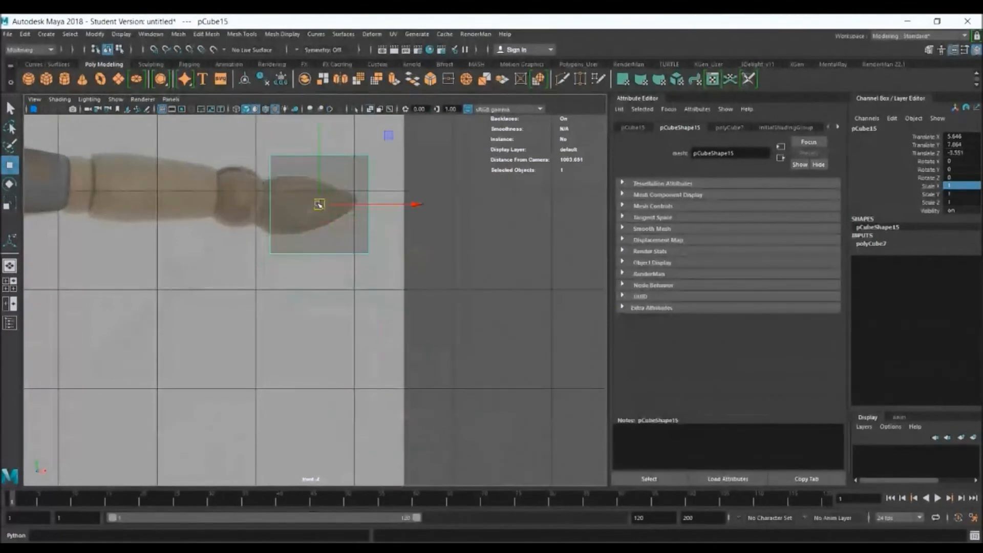
Scale the cube to about 0.547 and rotate it to about -55 degrees on Z, positioned at about X 5.667, Y 7.952
{"action": "key", "text": "e"}
{"action": "left_click_drag", "start_coordinate": [418, 175], "coordinate": [420, 210]}
{"action": "key", "text": "r"}
{"action": "left_click_drag", "start_coordinate": [320, 206], "coordinate": [274, 202]}
{"action": "key", "text": "e"}
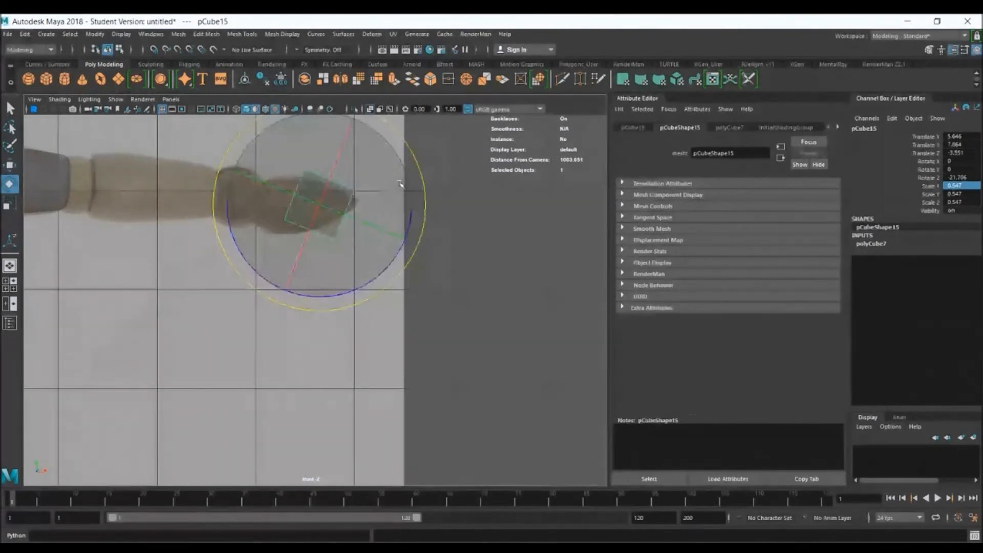
{"action": "left_click_drag", "start_coordinate": [420, 168], "coordinate": [421, 229]}
{"action": "key", "text": "w"}
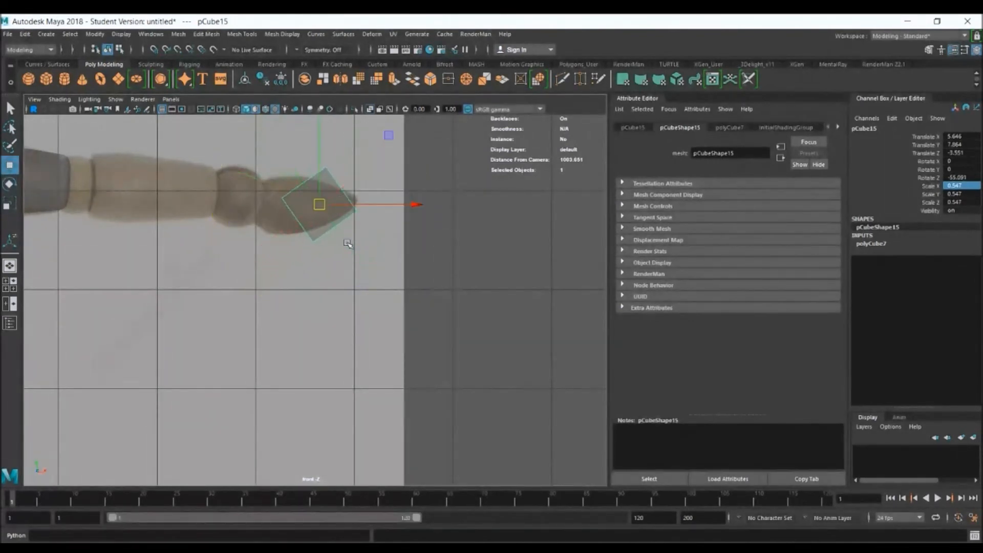
{"action": "left_click_drag", "start_coordinate": [322, 208], "coordinate": [323, 201]}
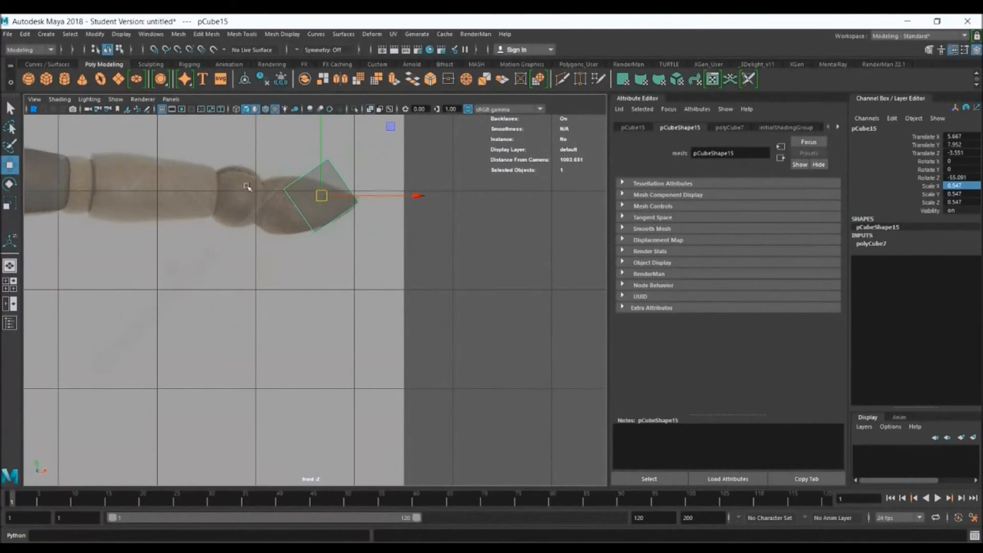
Move the cube's corner vertices onto the wrist end, lower edge and pointed tip of the hand in the front reference
{"action": "right_click_drag", "start_coordinate": [304, 201], "coordinate": [460, 248], "text": "alt"}
{"action": "middle_click_drag", "start_coordinate": [322, 151], "coordinate": [410, 340], "text": "alt"}
{"action": "right_click", "coordinate": [389, 210]}
{"action": "right_click_drag", "start_coordinate": [389, 211], "coordinate": [339, 210]}
{"action": "left_click", "coordinate": [325, 214]}
{"action": "left_click_drag", "start_coordinate": [325, 214], "coordinate": [244, 274]}
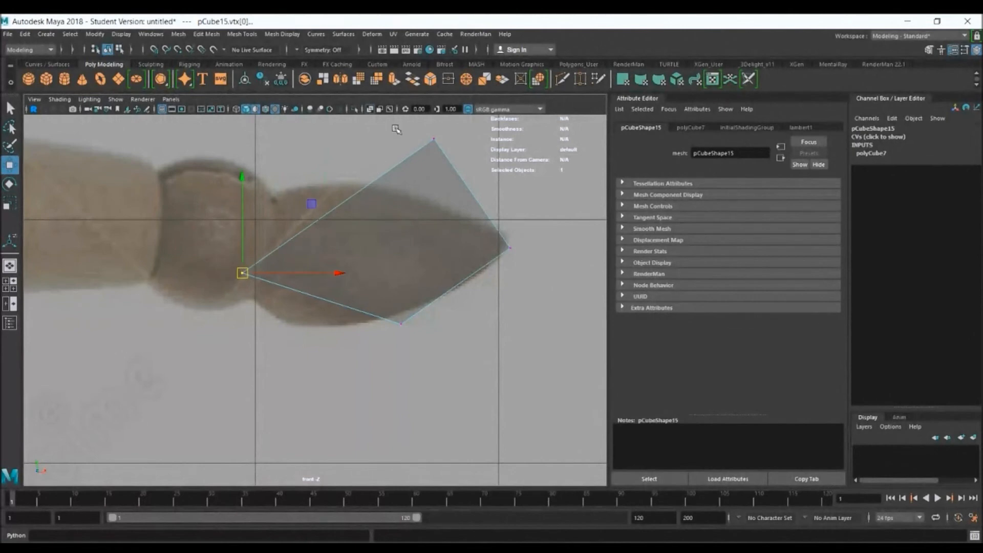
{"action": "left_click", "coordinate": [434, 138]}
{"action": "left_click_drag", "start_coordinate": [434, 139], "coordinate": [269, 193]}
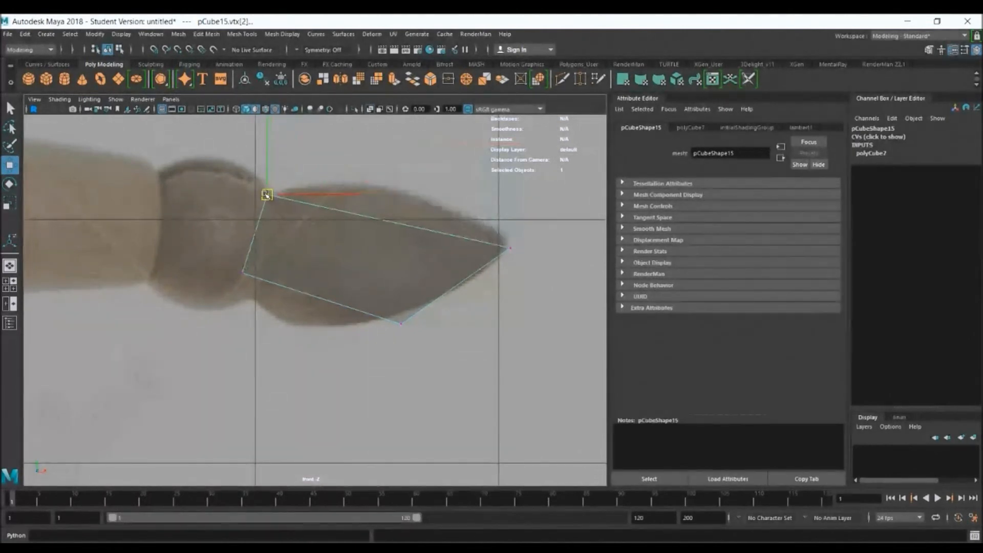
{"action": "left_click", "coordinate": [401, 323]}
{"action": "left_click_drag", "start_coordinate": [401, 323], "coordinate": [359, 324]}
{"action": "left_click_drag", "start_coordinate": [490, 233], "coordinate": [509, 242]}
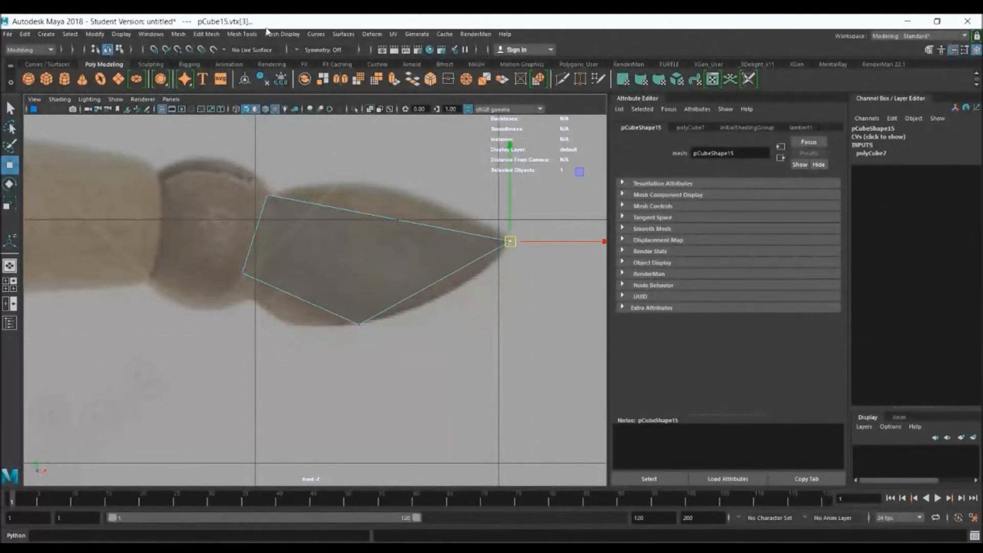
Insert an edge loop across the hand mesh and move its upper and lower vertices to the reference outline
{"action": "left_click", "coordinate": [251, 33]}
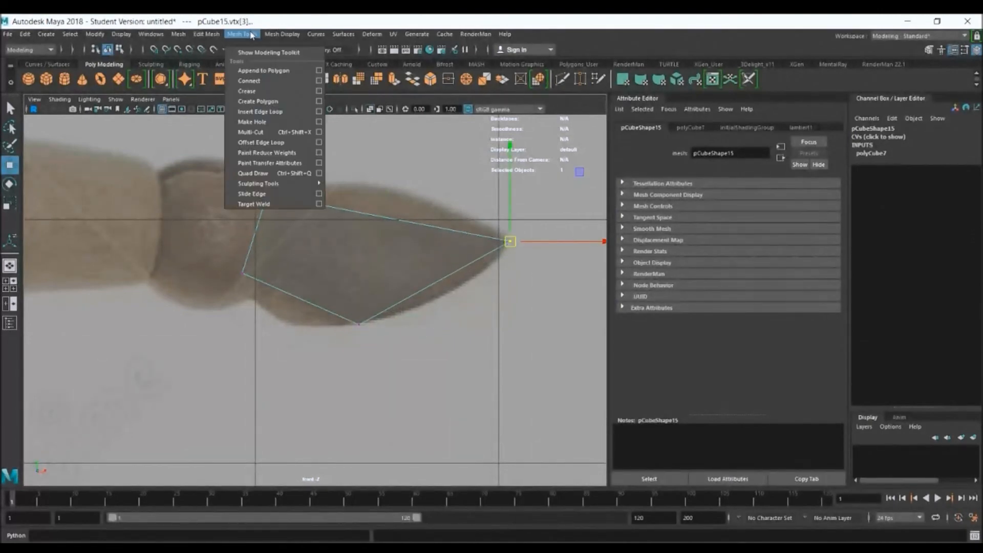
{"action": "left_click", "coordinate": [272, 113]}
{"action": "left_click_drag", "start_coordinate": [379, 219], "coordinate": [382, 217]}
{"action": "right_click_drag", "start_coordinate": [382, 216], "coordinate": [356, 210]}
{"action": "left_click_drag", "start_coordinate": [370, 207], "coordinate": [391, 197]}
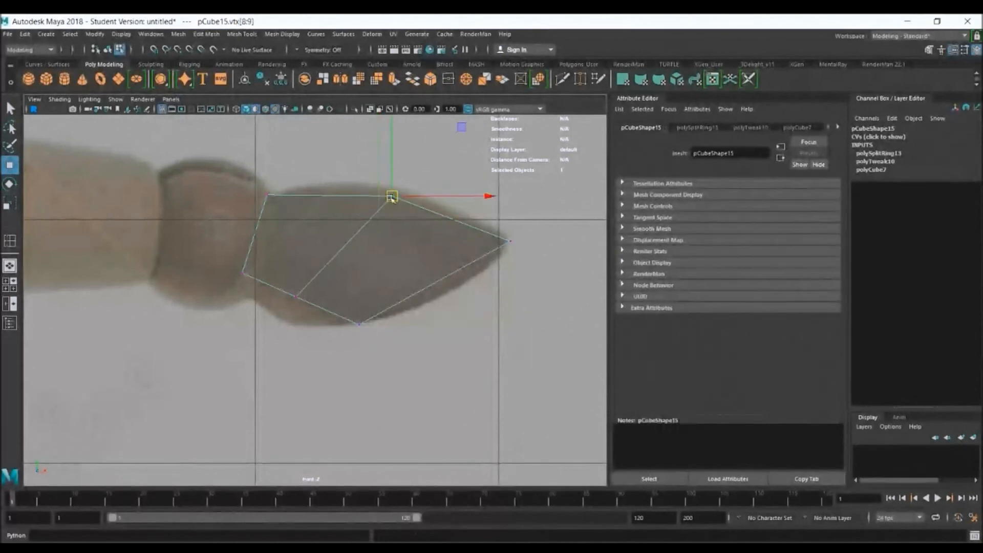
{"action": "left_click_drag", "start_coordinate": [290, 276], "coordinate": [285, 321]}
Insert one centred edge loop through the hand mesh in perspective, using Multiple edge loops with the number of loops at 1
{"action": "key", "text": "space"}
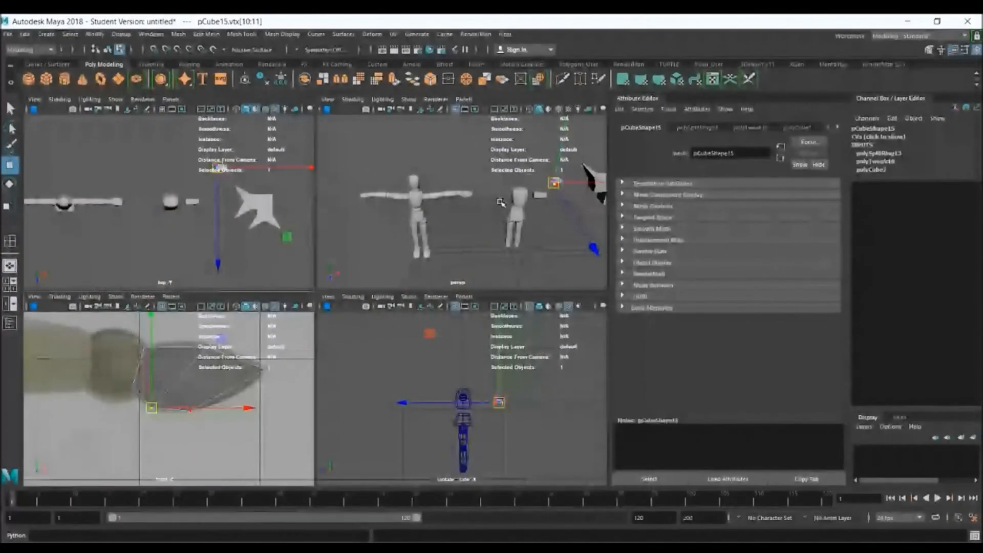
{"action": "key", "text": "space"}
{"action": "left_click_drag", "start_coordinate": [472, 217], "coordinate": [281, 183], "text": "alt"}
{"action": "right_click_drag", "start_coordinate": [281, 183], "coordinate": [454, 283], "text": "alt"}
{"action": "left_click_drag", "start_coordinate": [454, 283], "coordinate": [428, 291], "text": "alt"}
{"action": "right_click_drag", "start_coordinate": [355, 233], "coordinate": [421, 255], "text": "alt"}
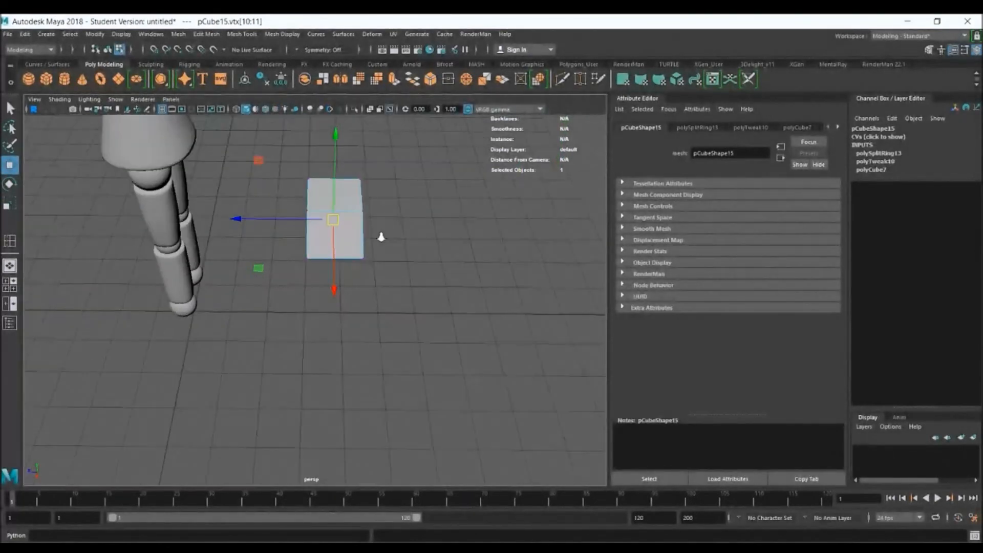
{"action": "left_click_drag", "start_coordinate": [428, 206], "coordinate": [374, 259], "text": "alt"}
{"action": "left_click", "coordinate": [241, 34]}
{"action": "left_click", "coordinate": [246, 107]}
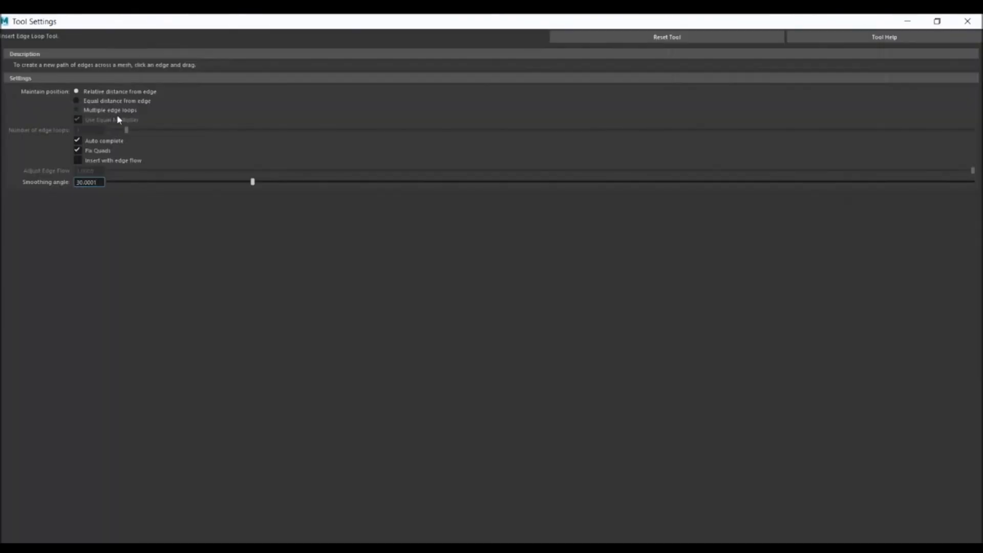
{"action": "left_click", "coordinate": [116, 111]}
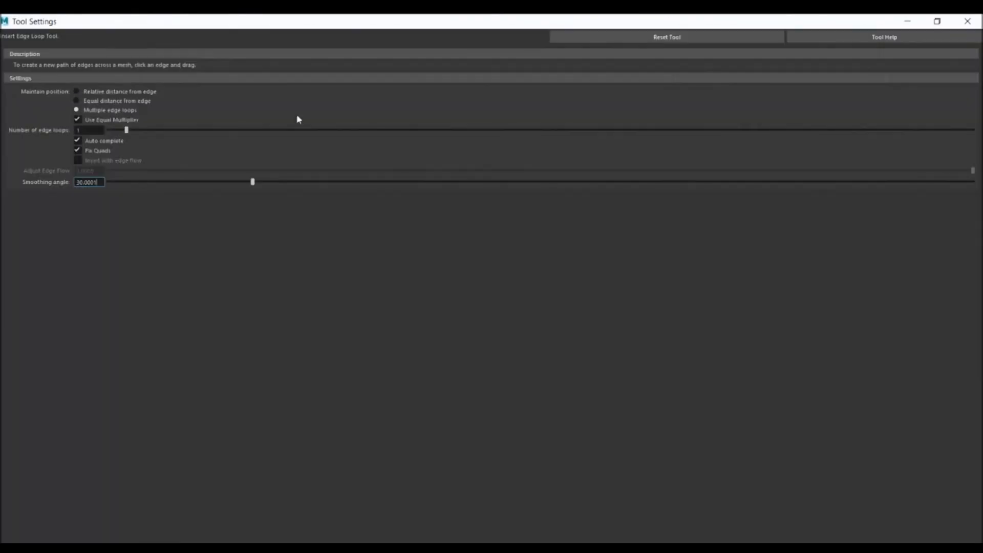
{"action": "left_click", "coordinate": [901, 20]}
{"action": "left_click", "coordinate": [393, 199]}
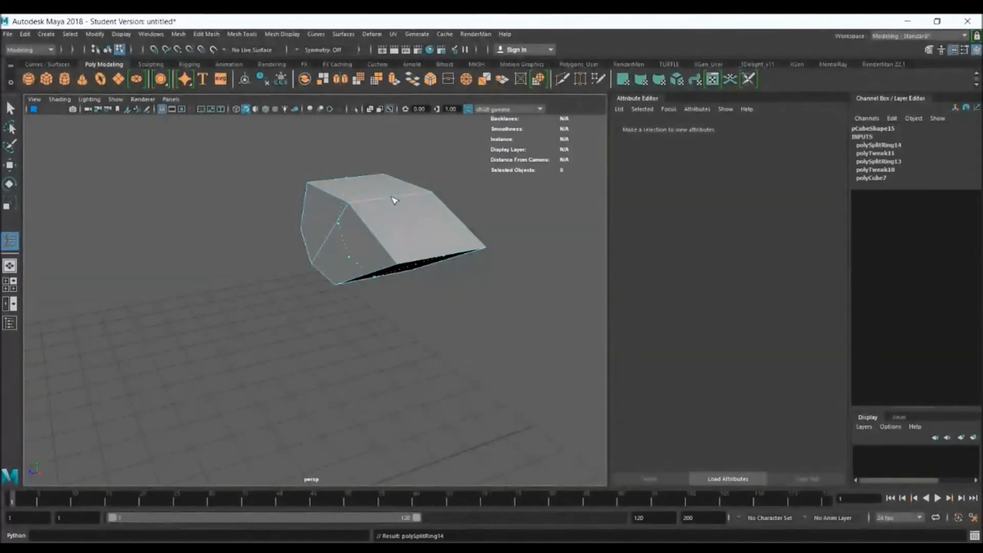
Scale the new centre edge loop outward to round the hand's profile
{"action": "key", "text": "r"}
{"action": "left_click", "coordinate": [435, 205]}
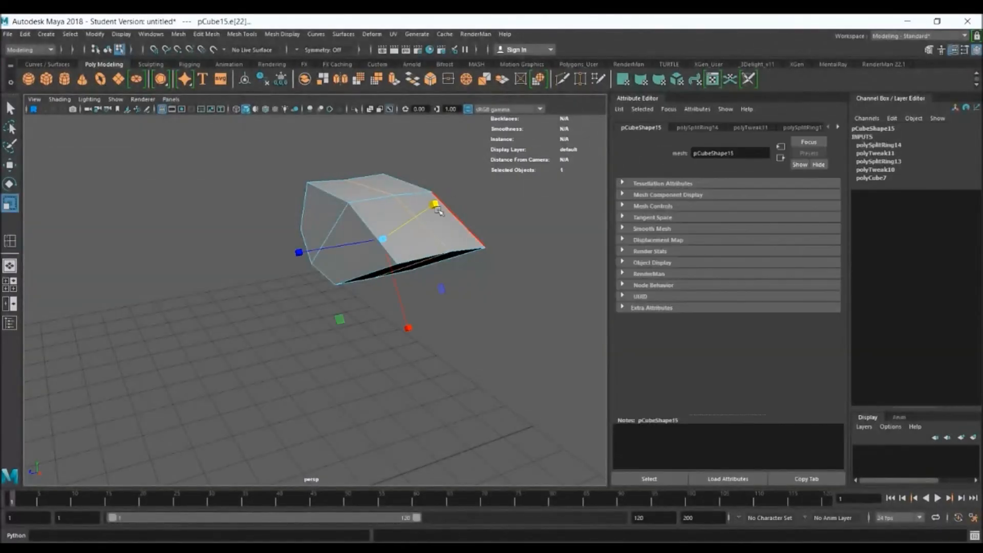
{"action": "mouse_move", "coordinate": [408, 327]}
{"action": "left_mouse_down"}
{"action": "mouse_move", "coordinate": [413, 341]}
{"action": "mouse_move", "coordinate": [413, 326]}
{"action": "left_mouse_up"}
Insert another edge loop around the sides of the hand and scale it outward to widen the middle
{"action": "left_click", "coordinate": [13, 240]}
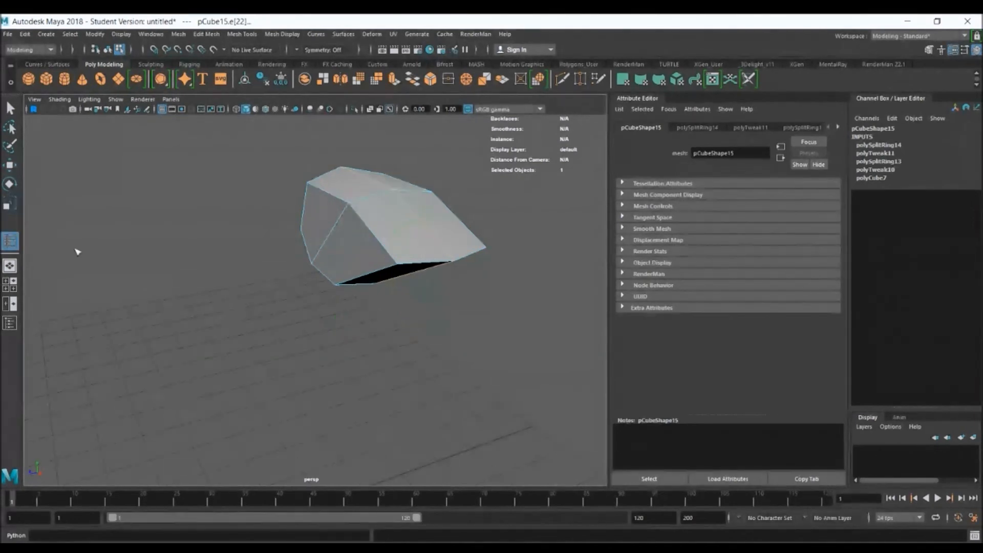
{"action": "left_click", "coordinate": [332, 238]}
{"action": "key", "text": "r"}
{"action": "left_click_drag", "start_coordinate": [285, 243], "coordinate": [254, 248]}
{"action": "left_click_drag", "start_coordinate": [378, 253], "coordinate": [450, 235], "text": "alt"}
Display the hand smoothed and align it with the body in the side view, at about Z 0.032
{"action": "scroll", "coordinate": [554, 277], "scroll_direction": "down", "scroll_amount": 5}
{"action": "right_click_drag", "start_coordinate": [425, 199], "coordinate": [455, 186]}
{"action": "key", "text": "space"}
{"action": "key", "text": "space"}
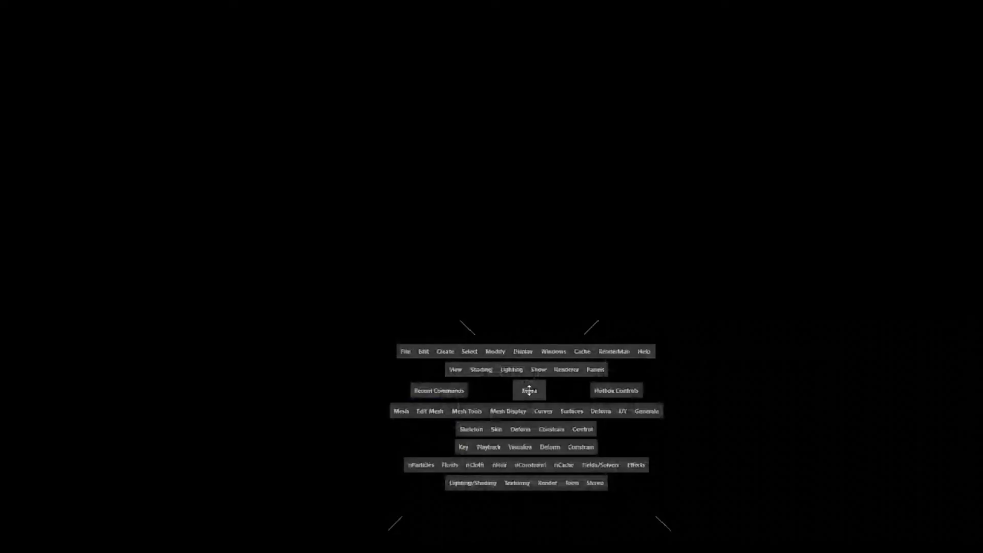
{"action": "left_click_drag", "start_coordinate": [304, 301], "coordinate": [233, 303]}
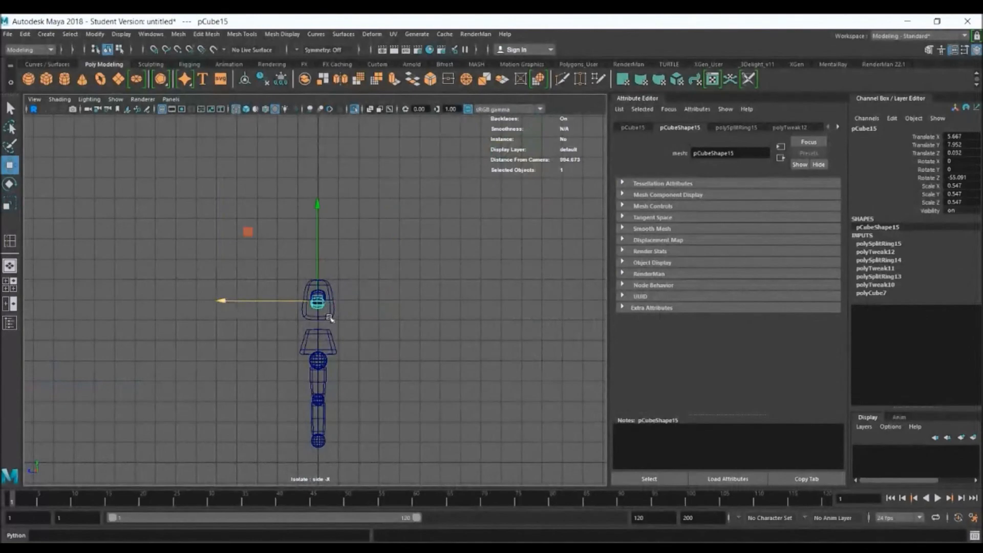
{"action": "key", "text": "space"}
{"action": "key", "text": "space"}
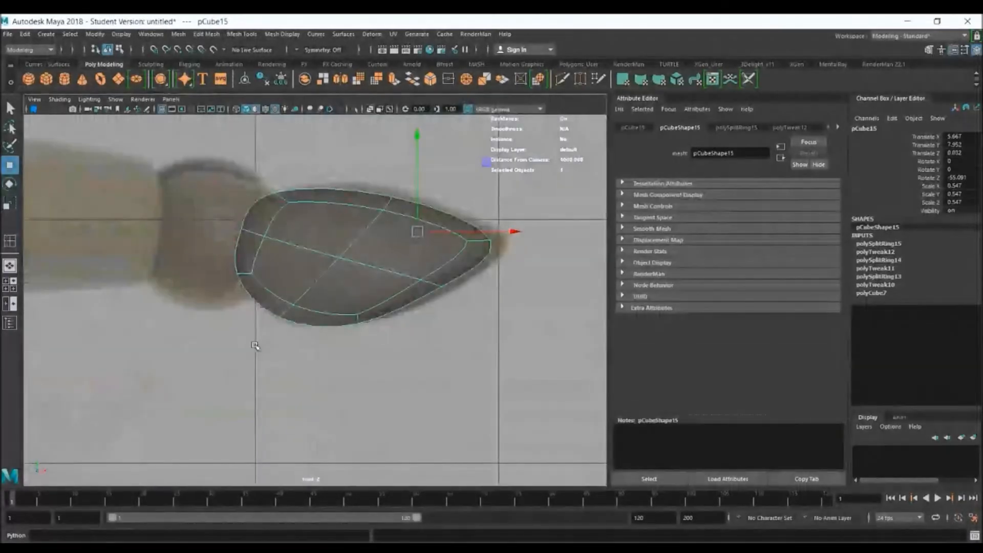
{"action": "middle_click_drag", "start_coordinate": [418, 274], "coordinate": [388, 279], "text": "alt"}
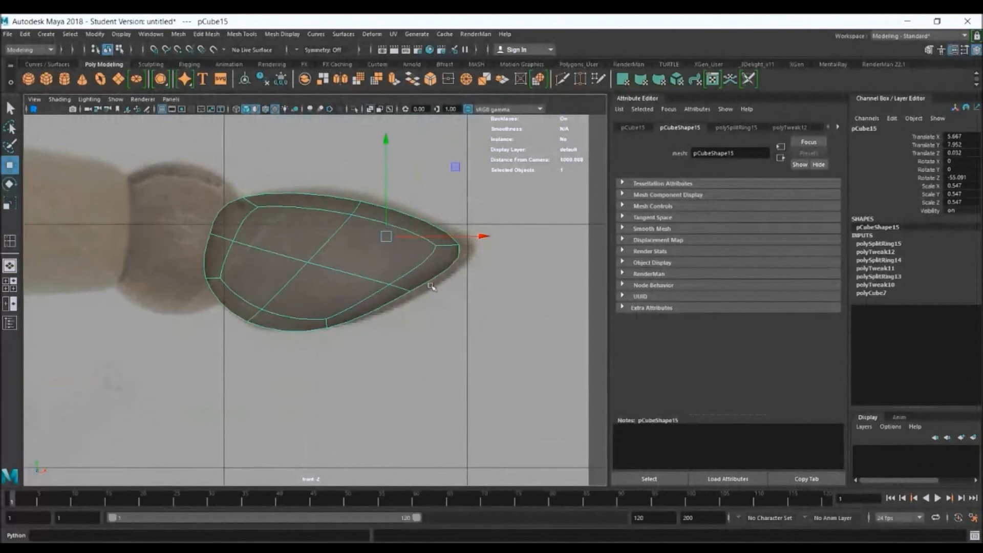
Move the hand's tip and lower-edge vertices in the front view to follow the reference outline
{"action": "right_click_drag", "start_coordinate": [424, 253], "coordinate": [376, 252]}
{"action": "left_click_drag", "start_coordinate": [414, 217], "coordinate": [511, 245]}
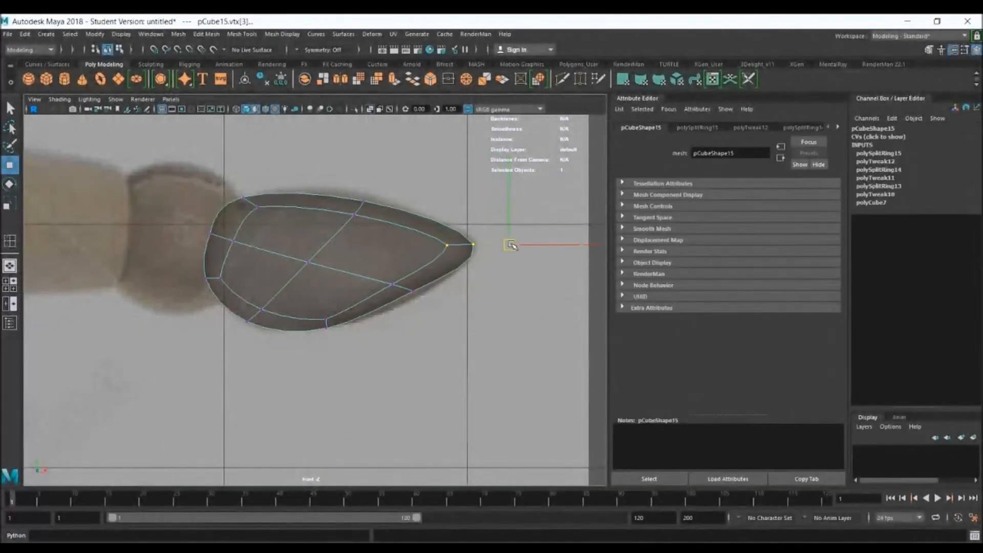
{"action": "left_click_drag", "start_coordinate": [381, 270], "coordinate": [416, 296]}
{"action": "left_click_drag", "start_coordinate": [330, 339], "coordinate": [309, 300]}
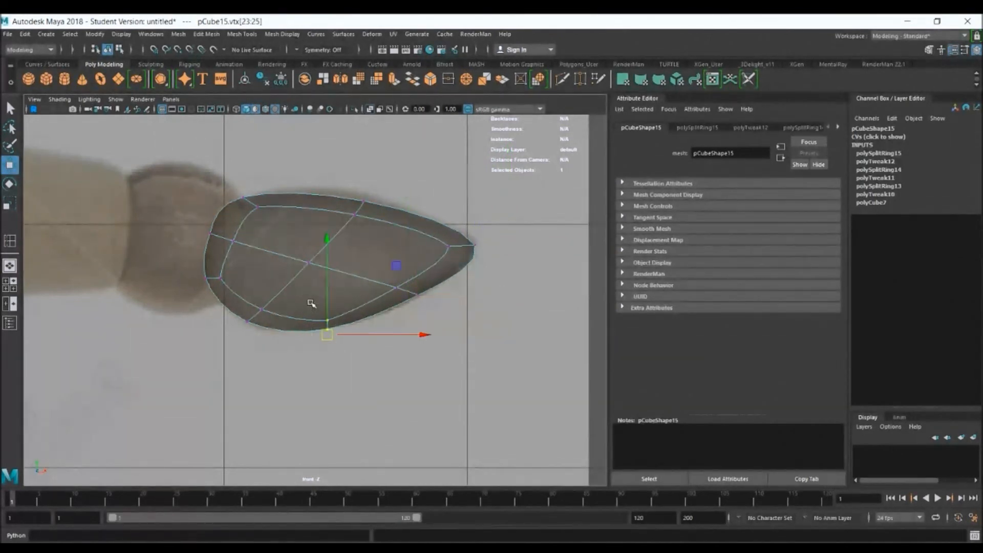
{"action": "left_click_drag", "start_coordinate": [327, 336], "coordinate": [334, 328]}
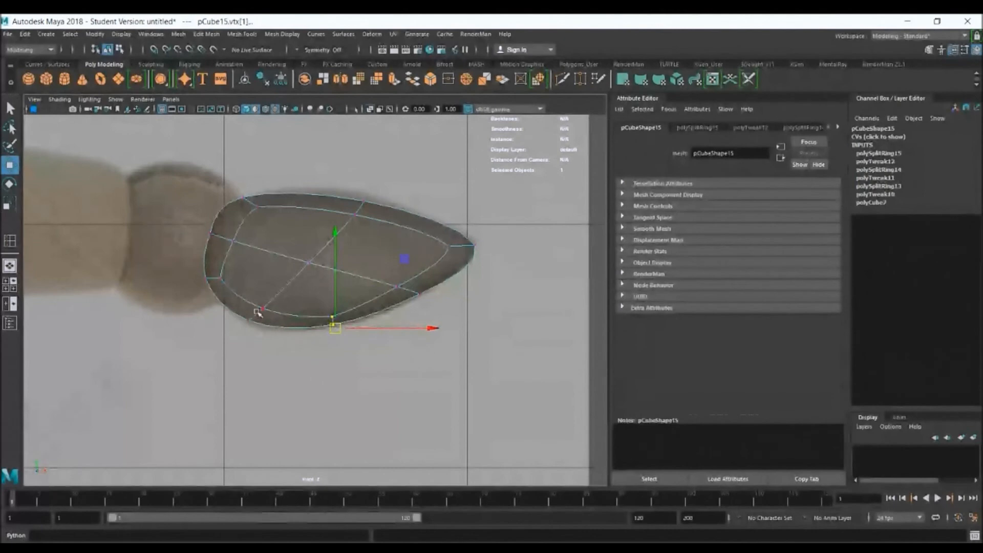
Adjust the remaining lower and upper vertices of the hand to the reference outline and return to object mode
{"action": "left_click_drag", "start_coordinate": [235, 294], "coordinate": [246, 328]}
{"action": "left_click_drag", "start_coordinate": [380, 234], "coordinate": [381, 234]}
{"action": "left_click_drag", "start_coordinate": [362, 199], "coordinate": [351, 184]}
{"action": "right_click_drag", "start_coordinate": [384, 212], "coordinate": [409, 201]}
{"action": "left_click", "coordinate": [433, 317]}
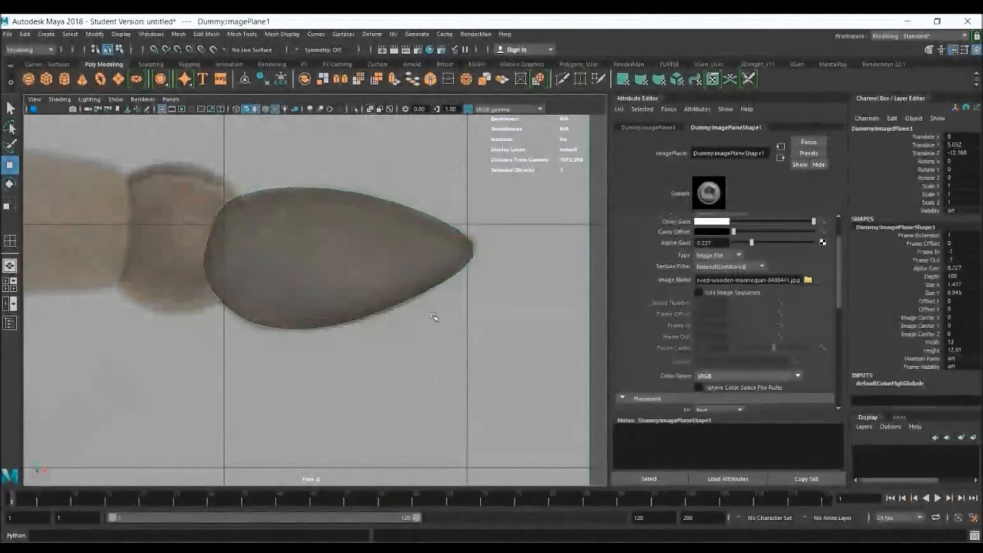
Examine the smoothed hand beside the dummy's other pieces in the perspective view
{"action": "scroll", "coordinate": [374, 290], "scroll_direction": "down", "scroll_amount": 5}
{"action": "key", "text": "space"}
{"action": "key", "text": "space"}
{"action": "scroll", "coordinate": [483, 246], "scroll_direction": "up", "scroll_amount": 5}
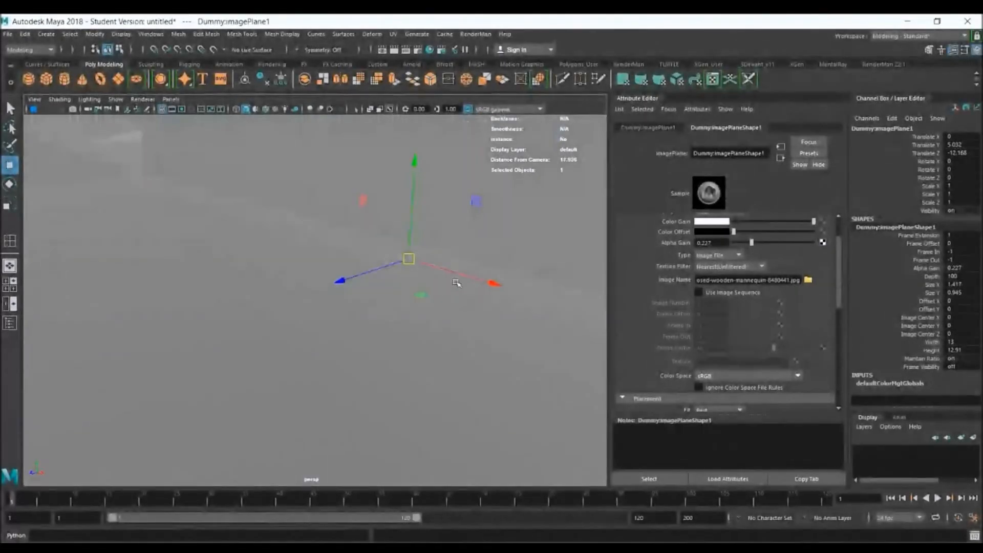
{"action": "scroll", "coordinate": [361, 245], "scroll_direction": "down", "scroll_amount": 5}
{"action": "left_click_drag", "start_coordinate": [245, 331], "coordinate": [289, 321], "text": "alt"}
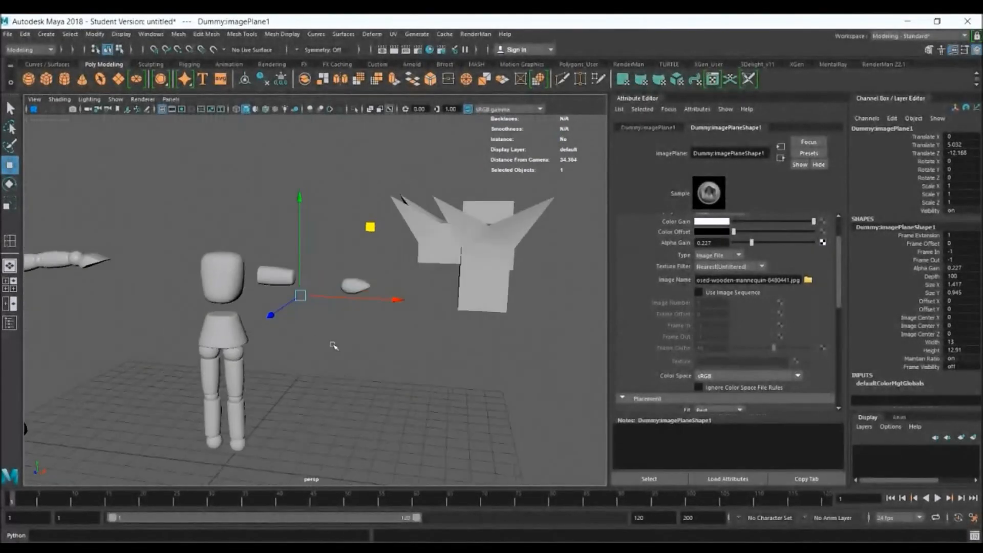
{"action": "left_click", "coordinate": [378, 312]}
{"action": "left_click_drag", "start_coordinate": [380, 311], "coordinate": [399, 293], "text": "alt"}
{"action": "left_click", "coordinate": [418, 272]}
{"action": "scroll", "coordinate": [457, 308], "scroll_direction": "up", "scroll_amount": 5}
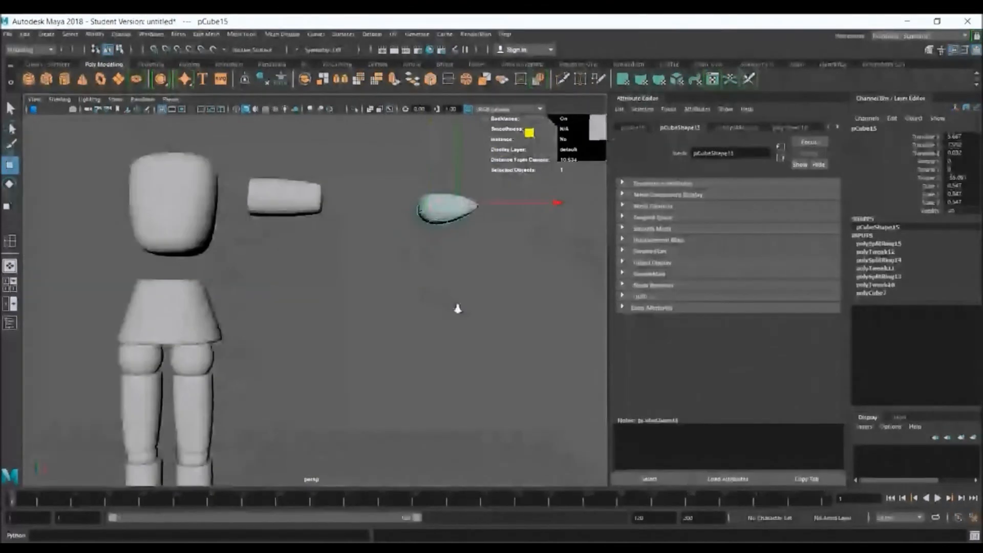
Display the hand unsmoothed and set the Insert Edge Loop tool to Relative distance from edge
{"action": "left_click_drag", "start_coordinate": [457, 308], "coordinate": [432, 269], "text": "alt"}
{"action": "key", "text": "1"}
{"action": "scroll", "coordinate": [379, 164], "scroll_direction": "up", "scroll_amount": 3}
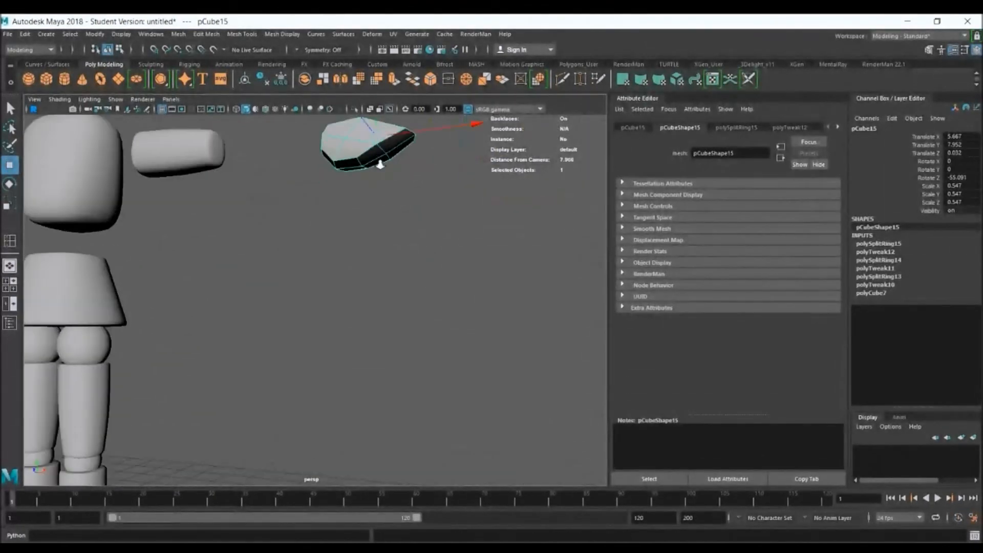
{"action": "key", "text": "f"}
{"action": "left_click", "coordinate": [247, 35]}
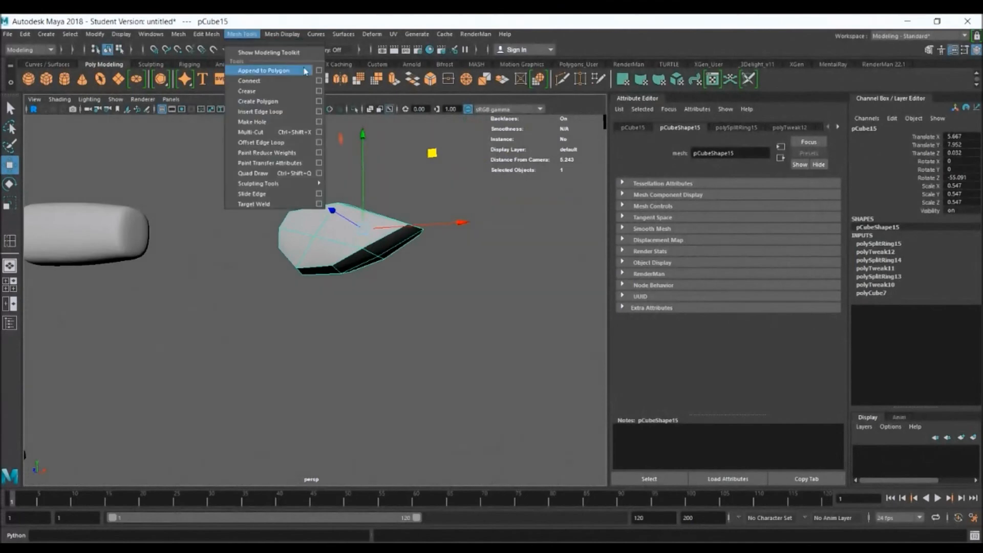
{"action": "left_click", "coordinate": [318, 109]}
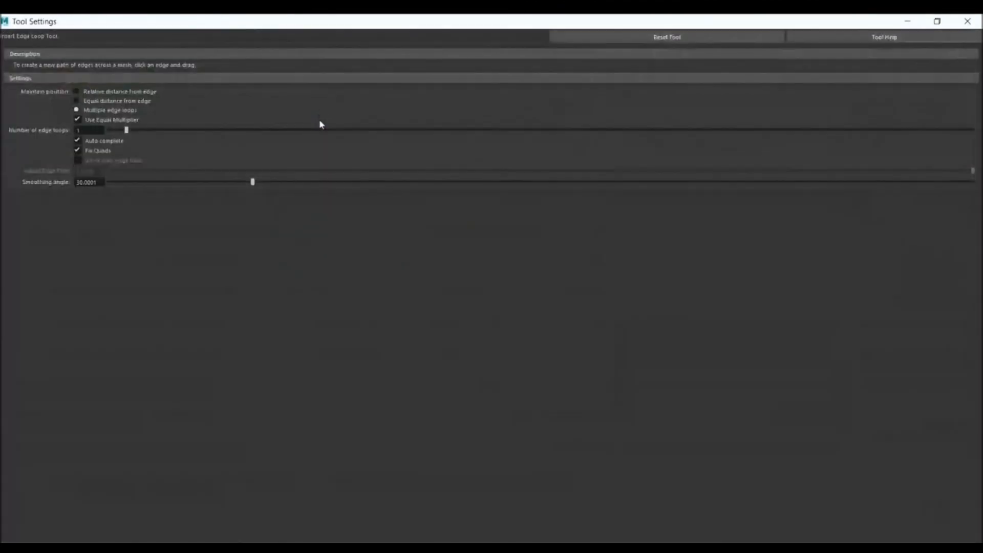
{"action": "left_click", "coordinate": [113, 91]}
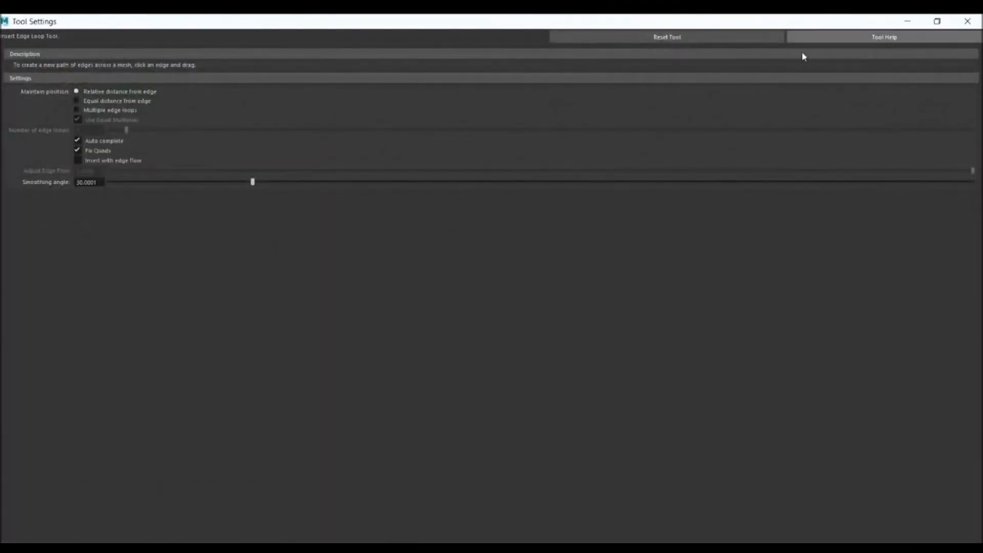
{"action": "left_click", "coordinate": [978, 21]}
Try an additional edge loop along the side of the hand and display the hand smoothed
{"action": "left_click", "coordinate": [348, 248]}
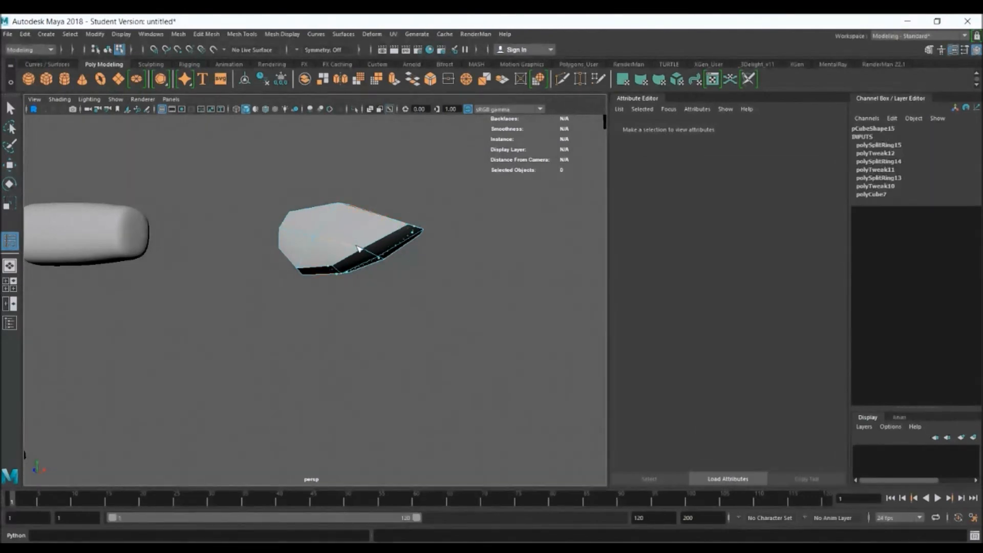
{"action": "left_click", "coordinate": [362, 250]}
{"action": "key", "text": "3"}
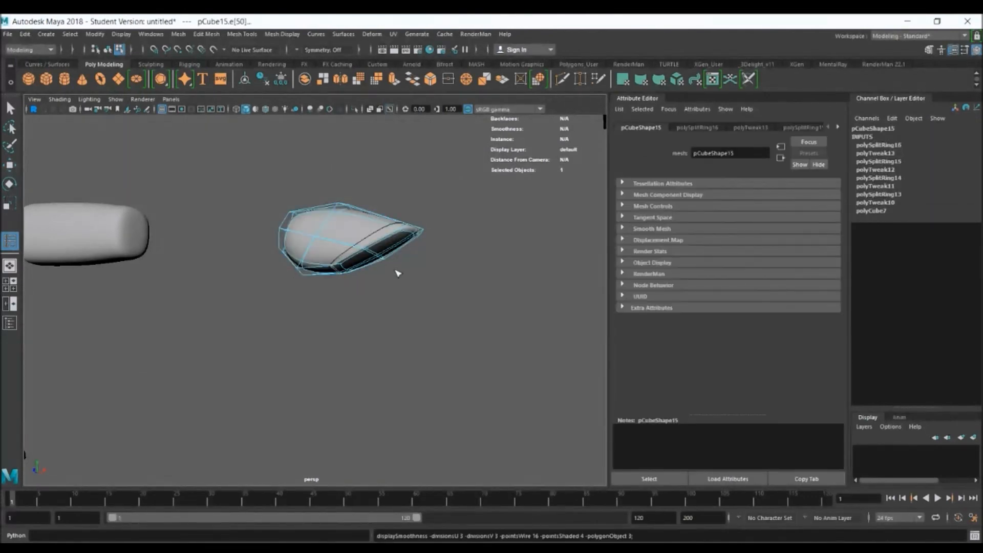
{"action": "right_click_drag", "start_coordinate": [375, 234], "coordinate": [402, 222]}
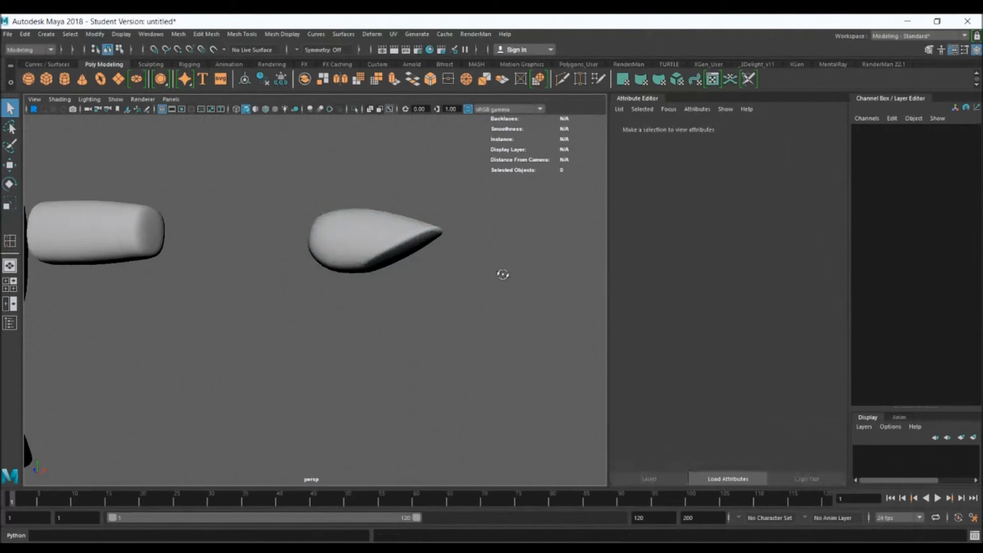
{"action": "mouse_move", "coordinate": [502, 274]}
{"action": "left_mouse_down", "text": "alt"}
{"action": "mouse_move", "coordinate": [515, 272]}
{"action": "mouse_move", "coordinate": [487, 275]}
{"action": "left_mouse_up", "text": "alt"}
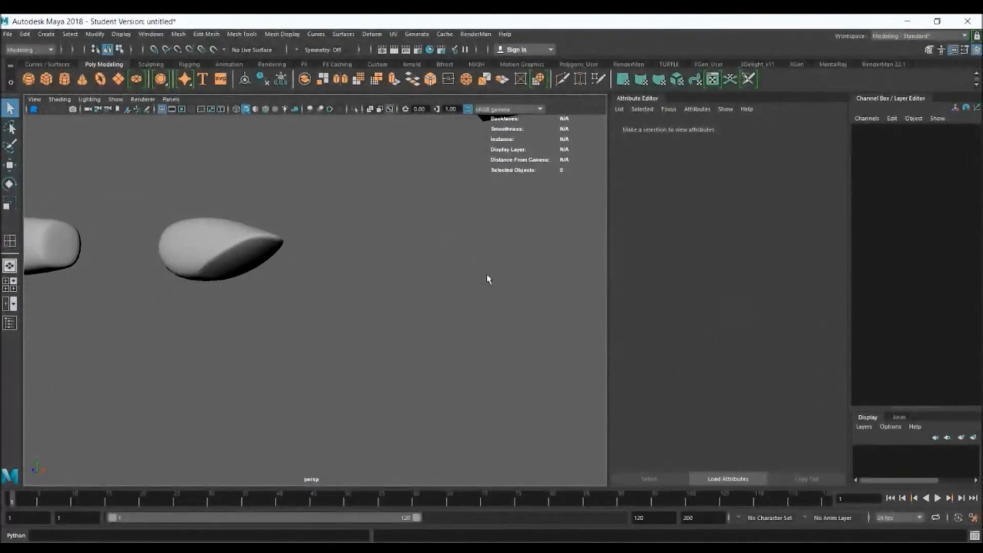
Undo the additional edge loop on the hand
{"action": "key", "text": "ctrl+z"}
{"action": "key", "text": "ctrl+z"}
{"action": "key", "text": "ctrl+z"}
{"action": "right_click_drag", "start_coordinate": [245, 250], "coordinate": [286, 228]}
{"action": "left_click", "coordinate": [391, 281]}
{"action": "right_click_drag", "start_coordinate": [391, 280], "coordinate": [253, 248], "text": "alt"}
{"action": "left_click_drag", "start_coordinate": [243, 286], "coordinate": [277, 291], "text": "alt"}
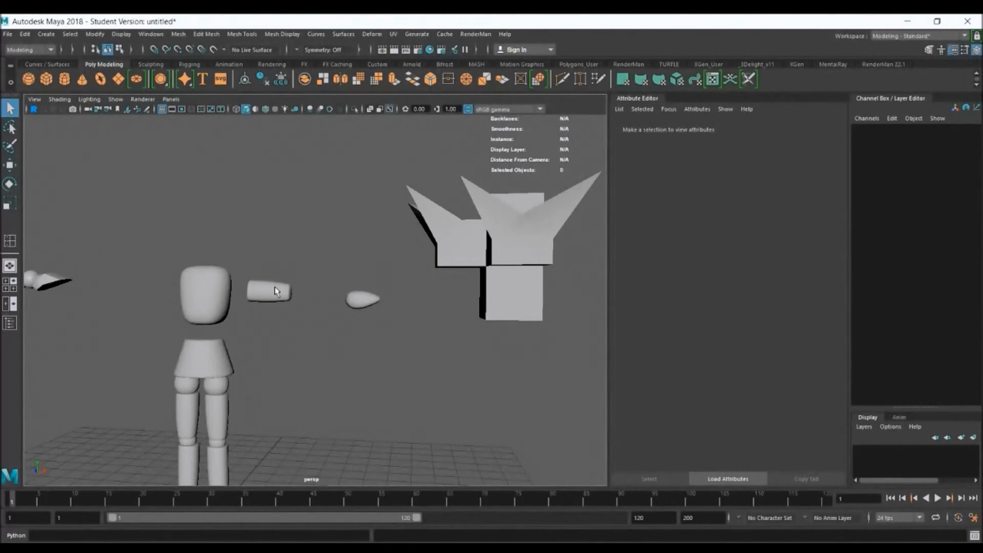
Insert a horizontal edge loop low around the base block of the spiked extruded cube and a vertical loop near its middle
{"action": "left_click", "coordinate": [519, 272]}
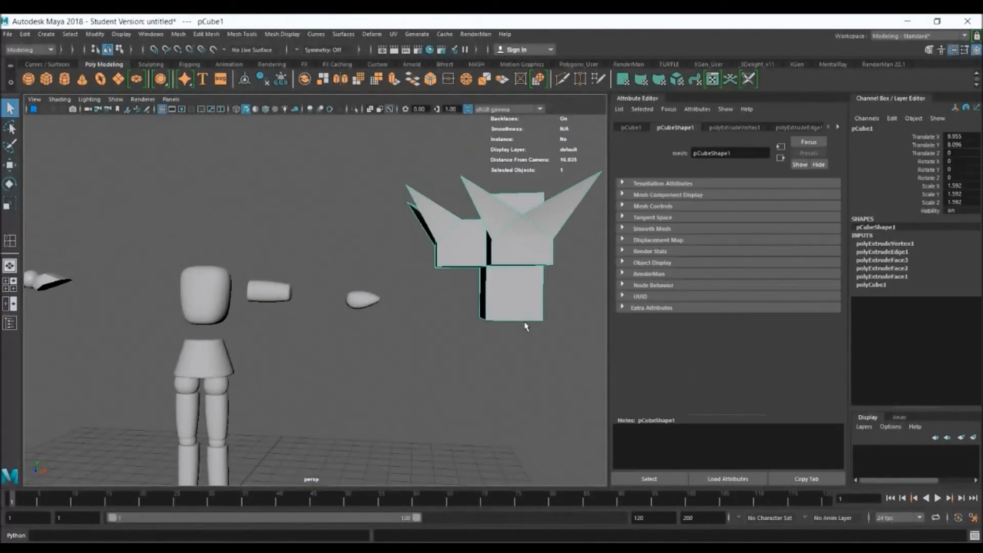
{"action": "left_click_drag", "start_coordinate": [491, 300], "coordinate": [525, 292], "text": "alt"}
{"action": "middle_click_drag", "start_coordinate": [525, 293], "coordinate": [336, 300], "text": "alt"}
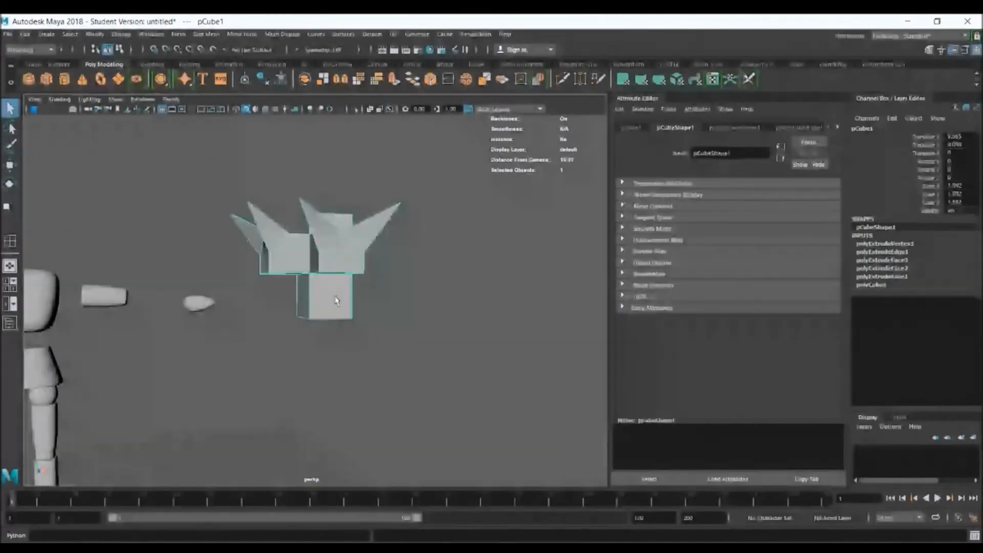
{"action": "right_click_drag", "start_coordinate": [336, 301], "coordinate": [398, 289], "text": "alt"}
{"action": "scroll", "coordinate": [398, 289], "scroll_direction": "up", "scroll_amount": 4}
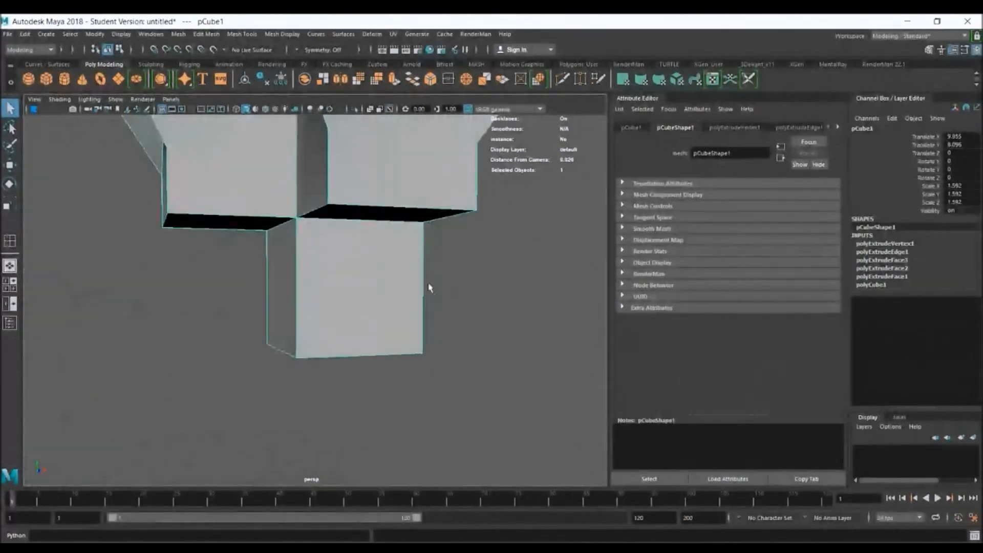
{"action": "left_click", "coordinate": [242, 35]}
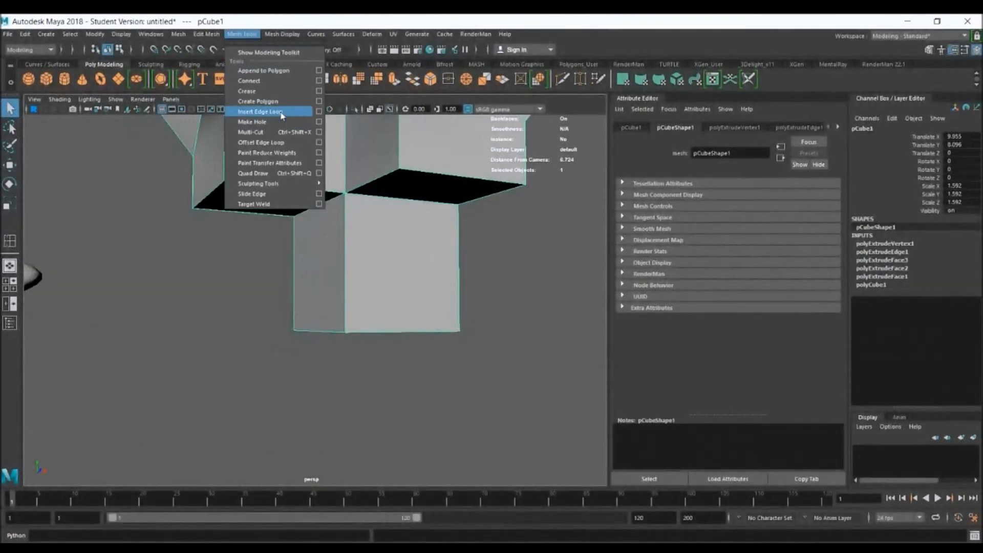
{"action": "left_click", "coordinate": [261, 112]}
{"action": "left_click_drag", "start_coordinate": [346, 260], "coordinate": [347, 288]}
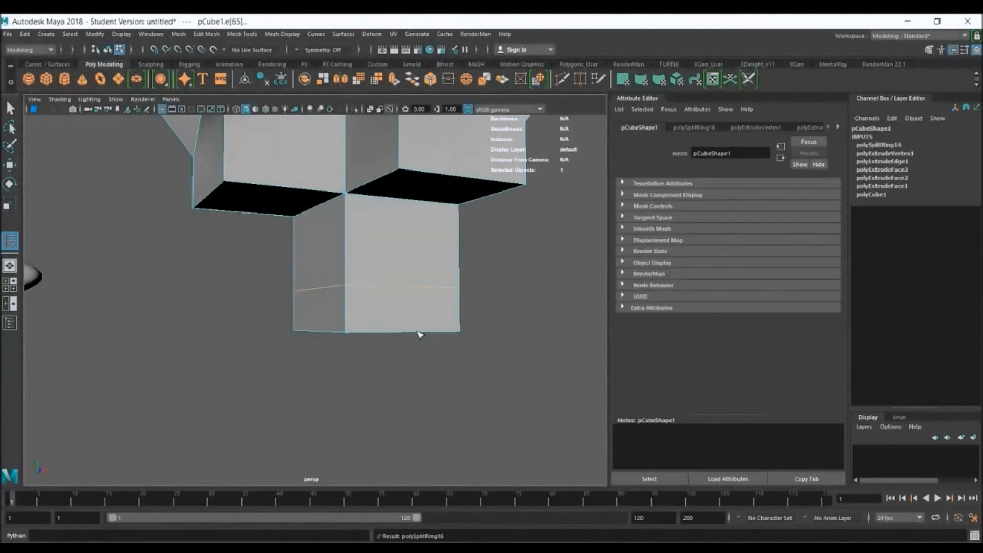
{"action": "left_click_drag", "start_coordinate": [417, 332], "coordinate": [412, 333]}
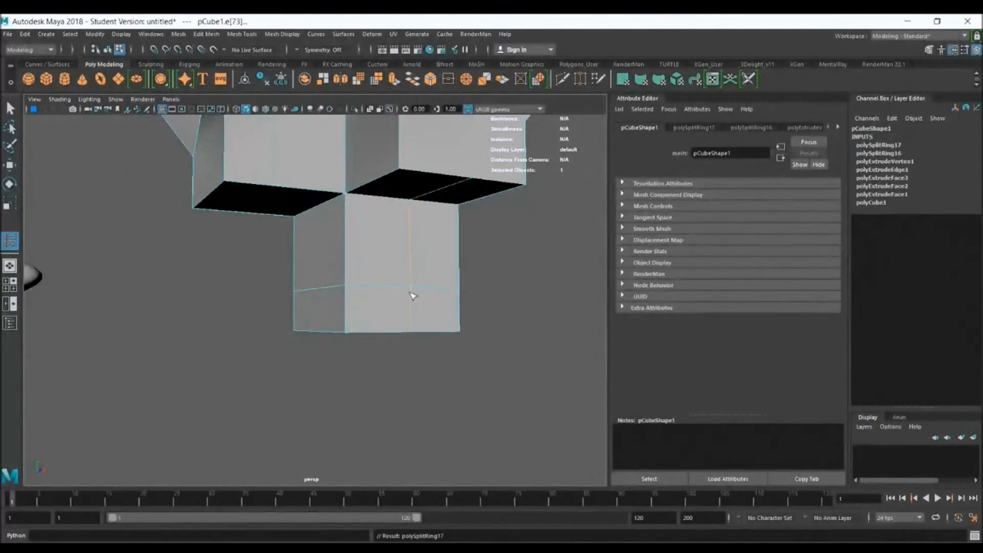
Examine the path of the vertical edge loop around the spiked cube from below and above
{"action": "left_click_drag", "start_coordinate": [450, 186], "coordinate": [397, 217], "text": "alt"}
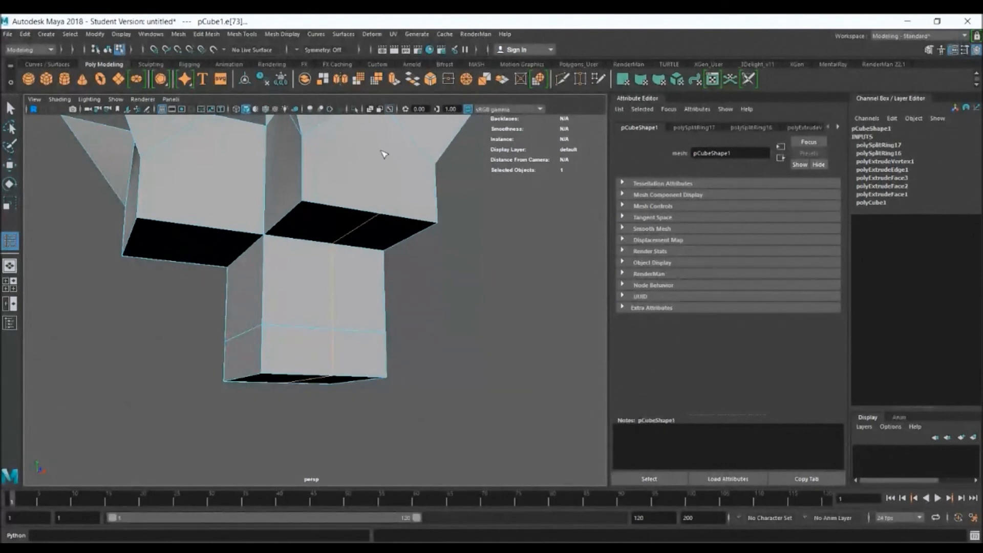
{"action": "left_click_drag", "start_coordinate": [388, 176], "coordinate": [340, 237], "text": "alt"}
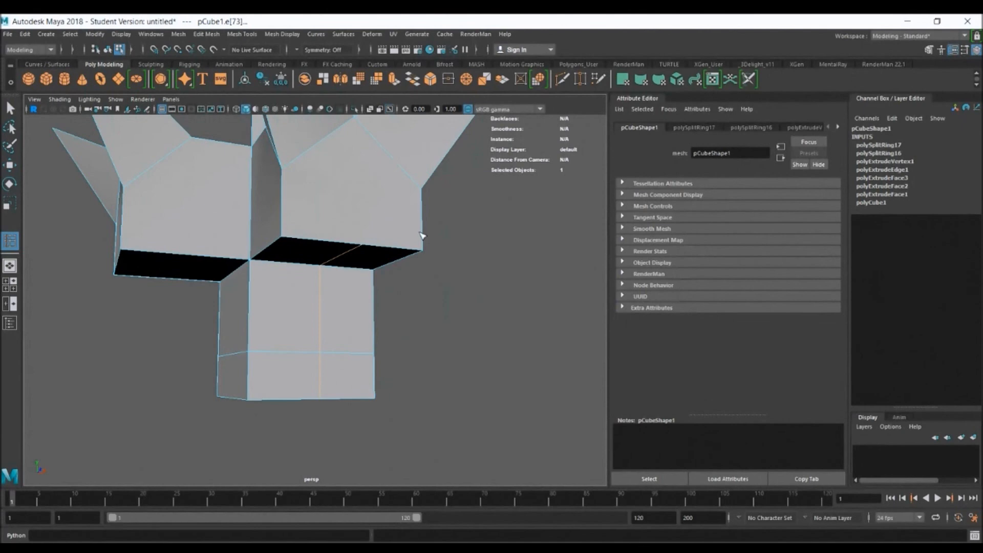
{"action": "left_click_drag", "start_coordinate": [340, 261], "coordinate": [395, 299], "text": "alt"}
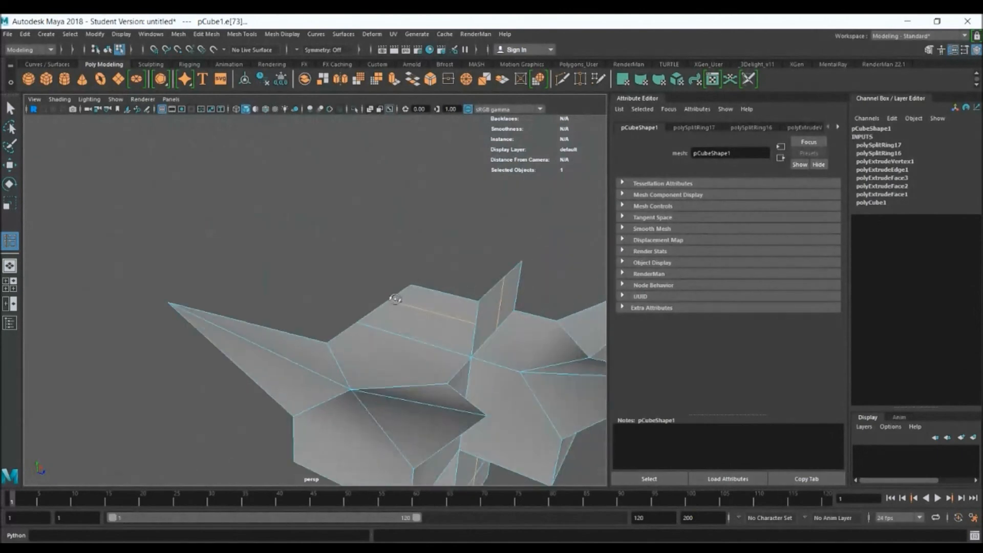
{"action": "left_click_drag", "start_coordinate": [517, 310], "coordinate": [554, 378], "text": "alt"}
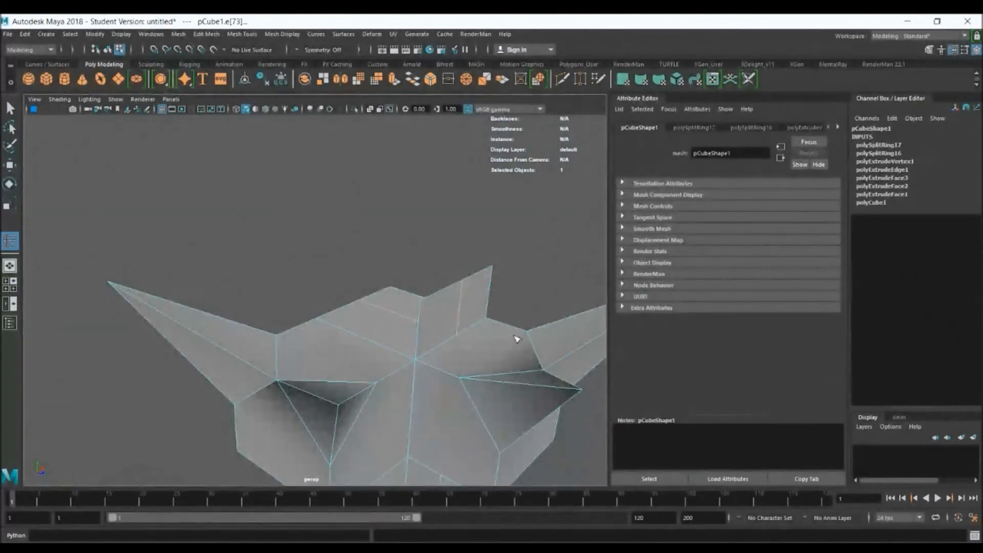
{"action": "left_click_drag", "start_coordinate": [486, 347], "coordinate": [443, 204], "text": "alt"}
{"action": "left_click_drag", "start_coordinate": [448, 135], "coordinate": [453, 167], "text": "alt"}
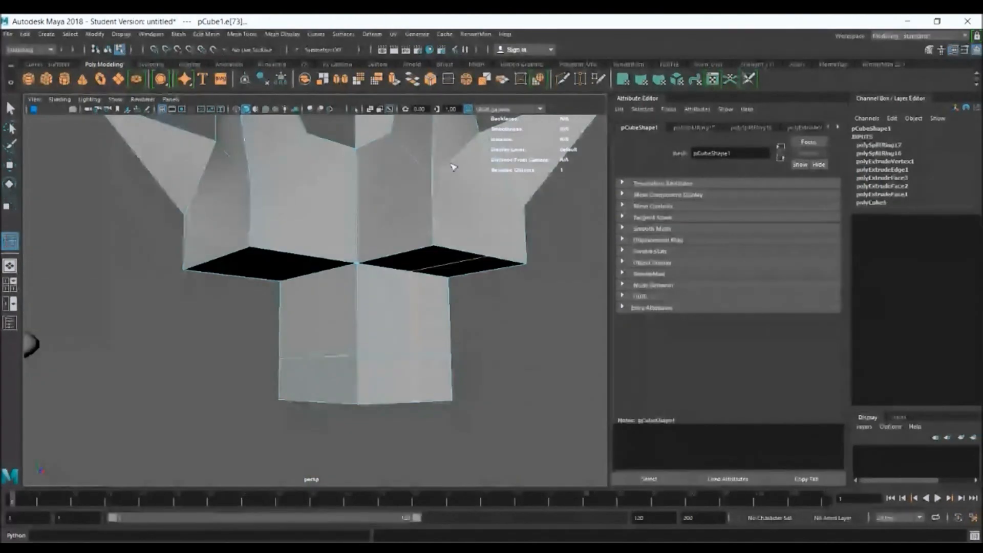
{"action": "left_click_drag", "start_coordinate": [401, 204], "coordinate": [362, 213], "text": "alt"}
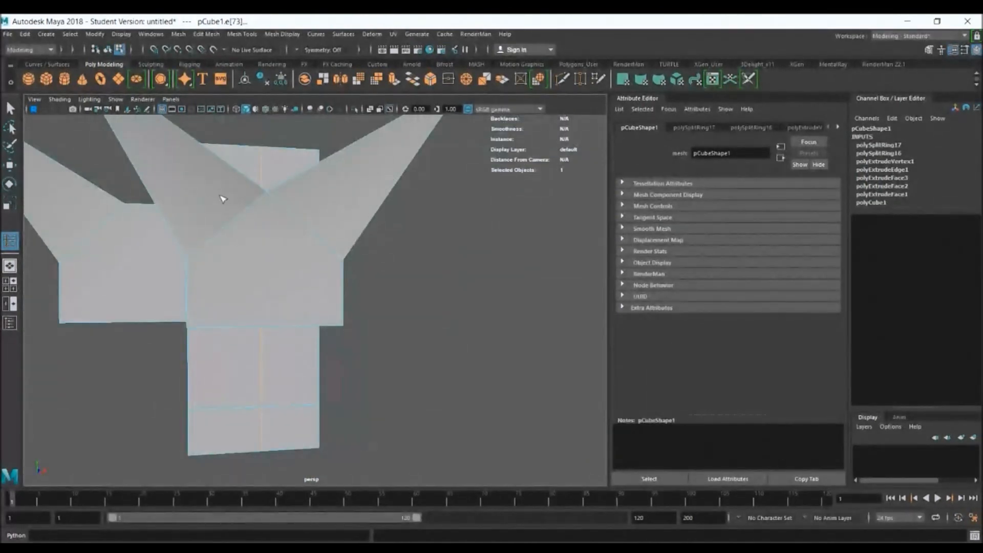
{"action": "left_click_drag", "start_coordinate": [329, 305], "coordinate": [313, 288], "text": "alt"}
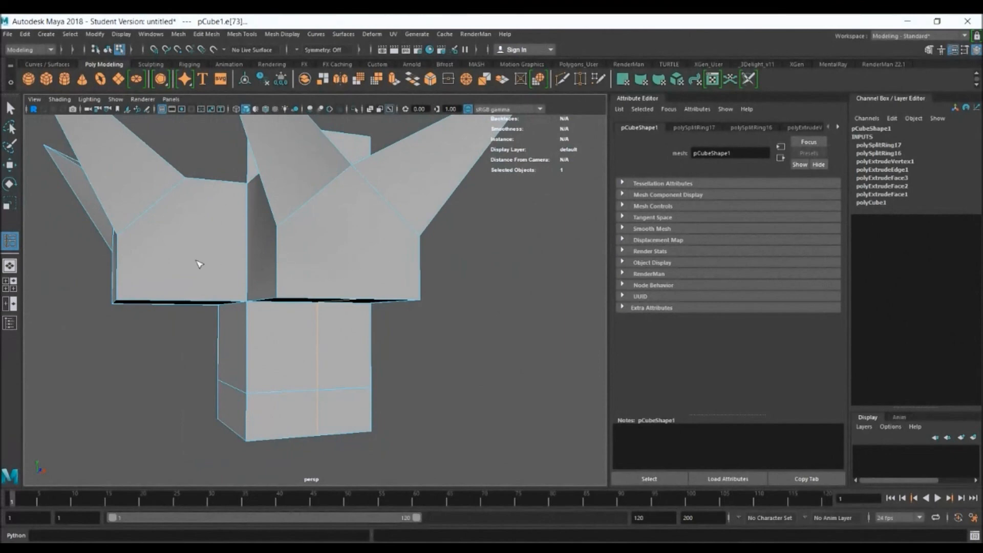
Try to insert edge loops across the edges of the spikes and the upper blocks of the extruded cube
{"action": "left_click", "coordinate": [276, 265]}
{"action": "left_click", "coordinate": [259, 273]}
{"action": "left_click_drag", "start_coordinate": [252, 219], "coordinate": [281, 217], "text": "alt"}
{"action": "middle_click_drag", "start_coordinate": [379, 201], "coordinate": [361, 234], "text": "alt"}
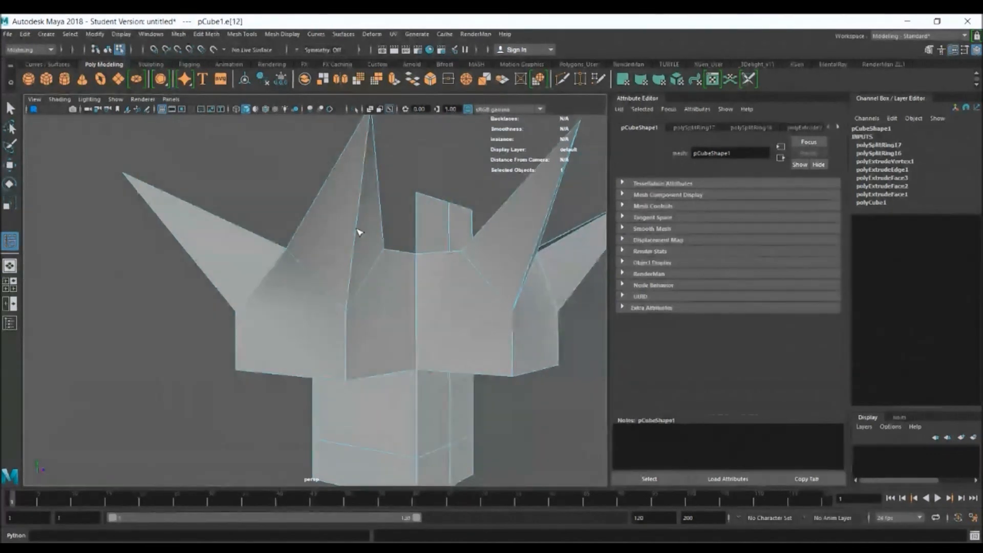
{"action": "left_click", "coordinate": [361, 226]}
{"action": "left_click", "coordinate": [313, 219]}
{"action": "key", "text": "F8"}
{"action": "left_click", "coordinate": [271, 269]}
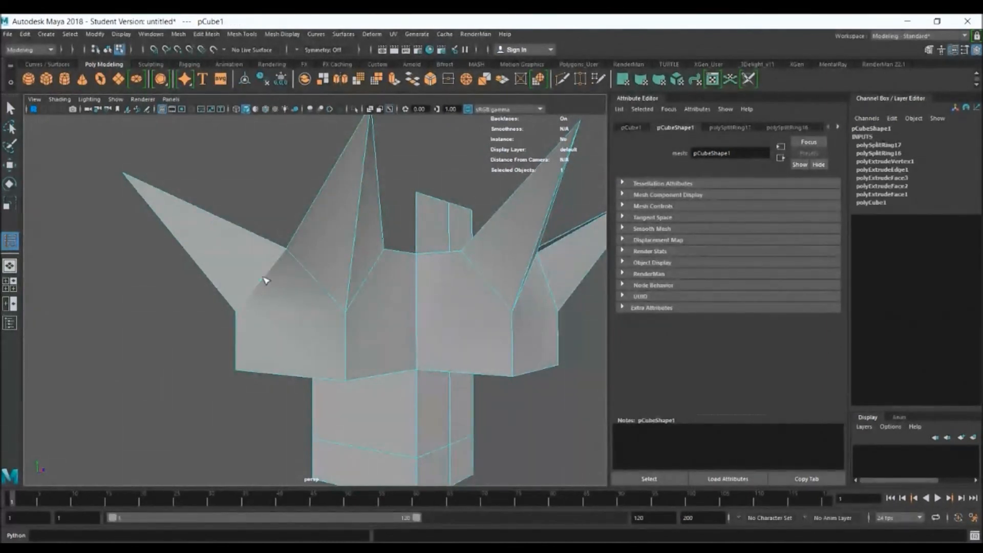
{"action": "left_click_drag", "start_coordinate": [502, 358], "coordinate": [428, 367], "text": "alt"}
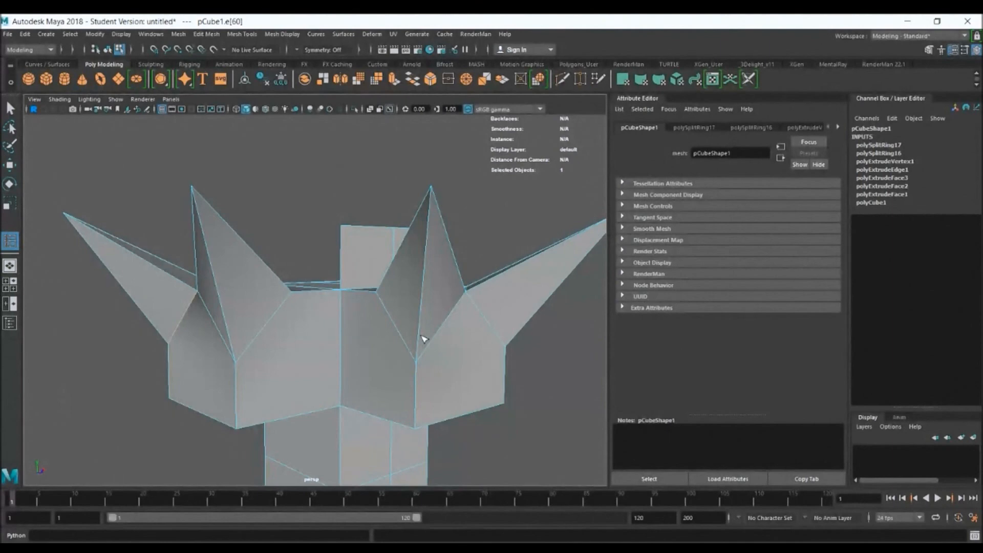
Leave the edge loop tool, return to object mode and display the spiked cube smoothed
{"action": "key", "text": "q"}
{"action": "mouse_move", "coordinate": [423, 340]}
{"action": "left_mouse_down", "text": "alt"}
{"action": "mouse_move", "coordinate": [423, 355]}
{"action": "mouse_move", "coordinate": [424, 345]}
{"action": "left_mouse_up", "text": "alt"}
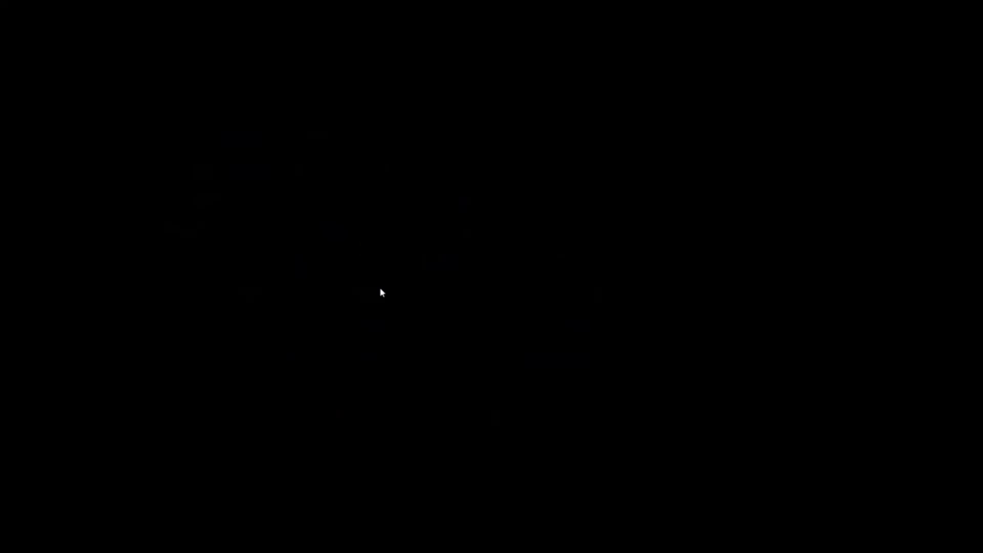
{"action": "right_click_drag", "start_coordinate": [380, 275], "coordinate": [406, 264]}
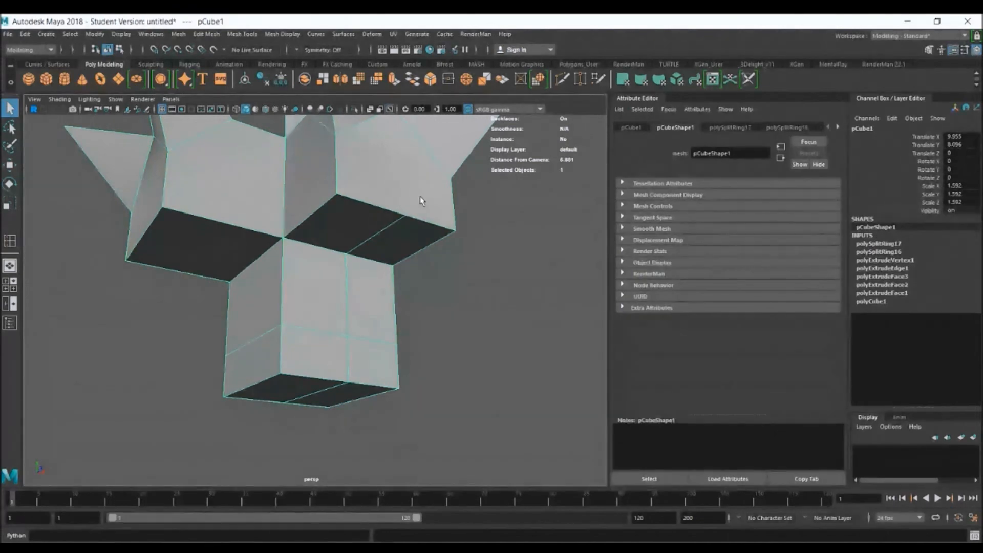
{"action": "mouse_move", "coordinate": [453, 281]}
{"action": "left_mouse_down", "text": "alt"}
{"action": "mouse_move", "coordinate": [549, 270]}
{"action": "mouse_move", "coordinate": [450, 285]}
{"action": "left_mouse_up", "text": "alt"}
{"action": "key", "text": "3"}
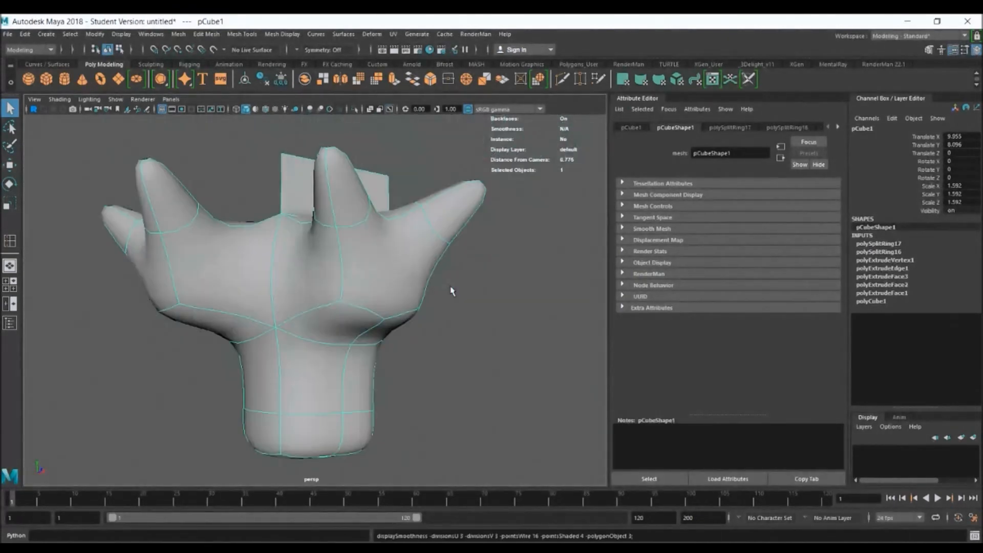
{"action": "right_click_drag", "start_coordinate": [454, 310], "coordinate": [392, 292], "text": "alt"}
{"action": "left_click_drag", "start_coordinate": [395, 326], "coordinate": [362, 334], "text": "alt"}
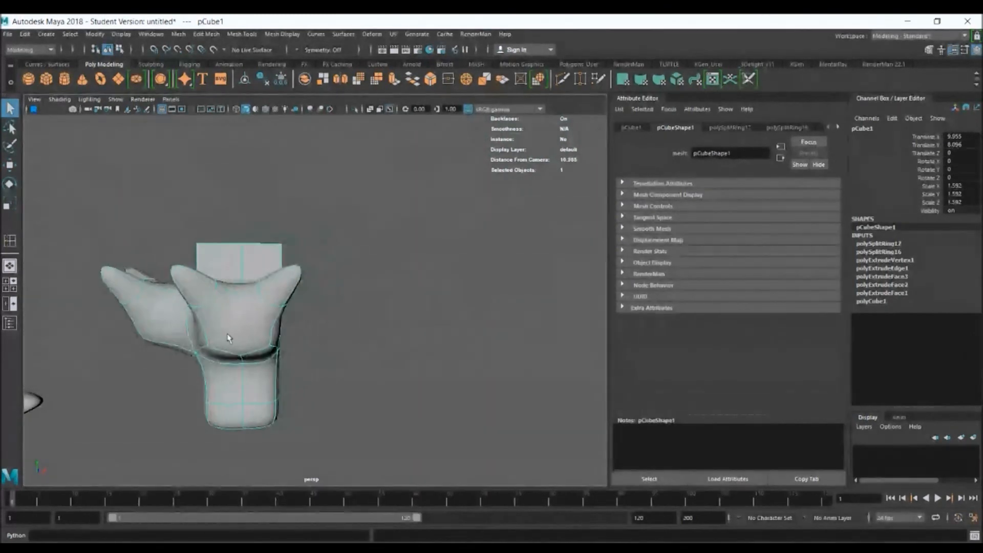
Examine the smoothed spiked cube up close, return it to unsmoothed display and deselect it
{"action": "right_click_drag", "start_coordinate": [228, 337], "coordinate": [321, 375], "text": "alt"}
{"action": "middle_click_drag", "start_coordinate": [321, 375], "coordinate": [393, 336], "text": "alt"}
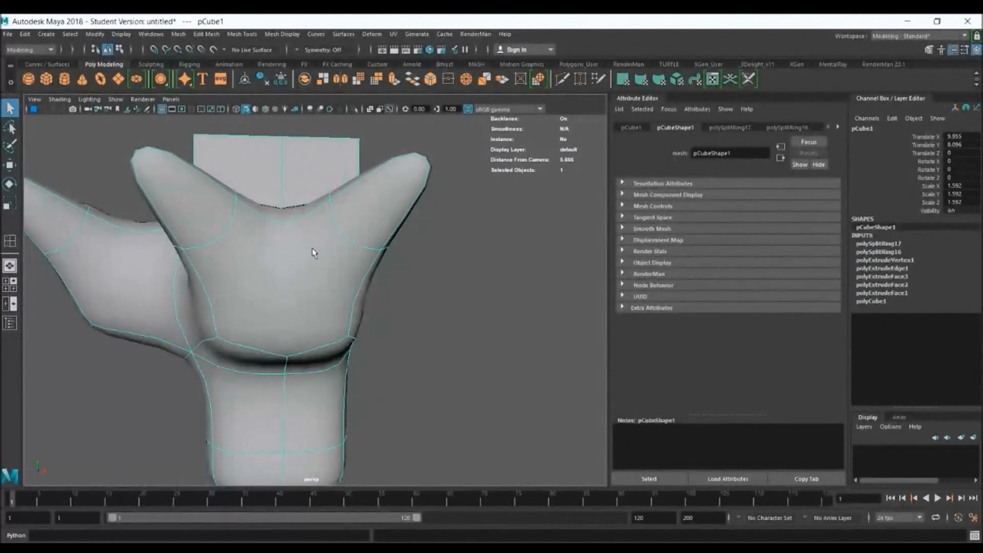
{"action": "key", "text": "1"}
{"action": "right_click_drag", "start_coordinate": [298, 222], "coordinate": [320, 205]}
{"action": "left_click", "coordinate": [457, 229]}
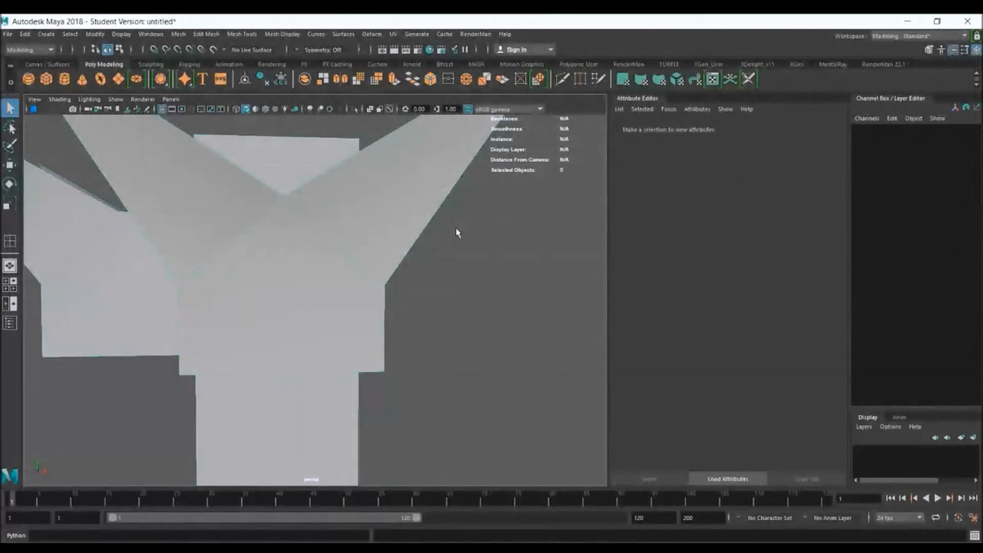
{"action": "scroll", "coordinate": [483, 213], "scroll_direction": "down", "scroll_amount": 6}
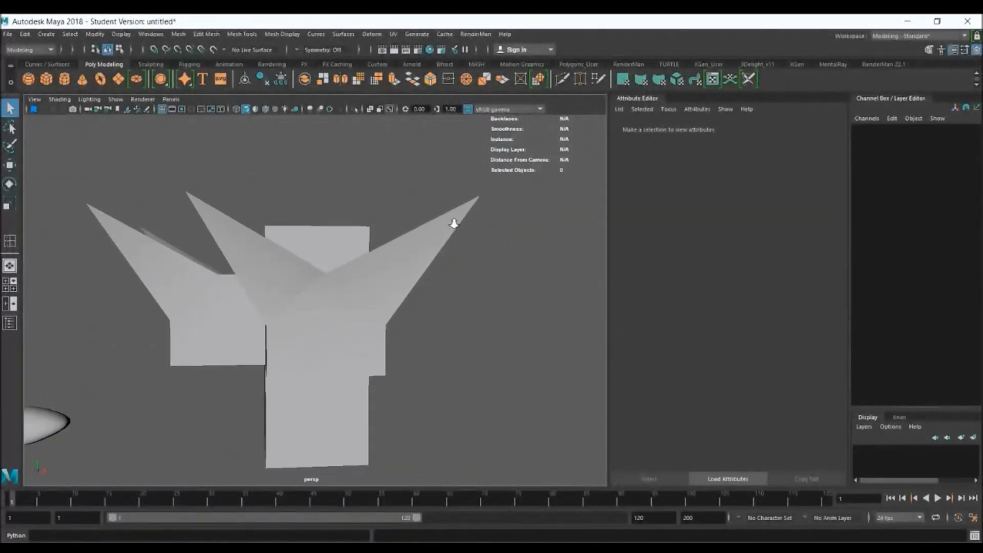
Return to the wooden dummy, select all its body parts to examine their edge flow, and clear the selection
{"action": "middle_click_drag", "start_coordinate": [221, 350], "coordinate": [418, 272], "text": "alt"}
{"action": "right_click_drag", "start_coordinate": [403, 279], "coordinate": [299, 254], "text": "alt"}
{"action": "middle_click_drag", "start_coordinate": [298, 255], "coordinate": [396, 166], "text": "alt"}
{"action": "middle_click_drag", "start_coordinate": [429, 241], "coordinate": [413, 234], "text": "alt"}
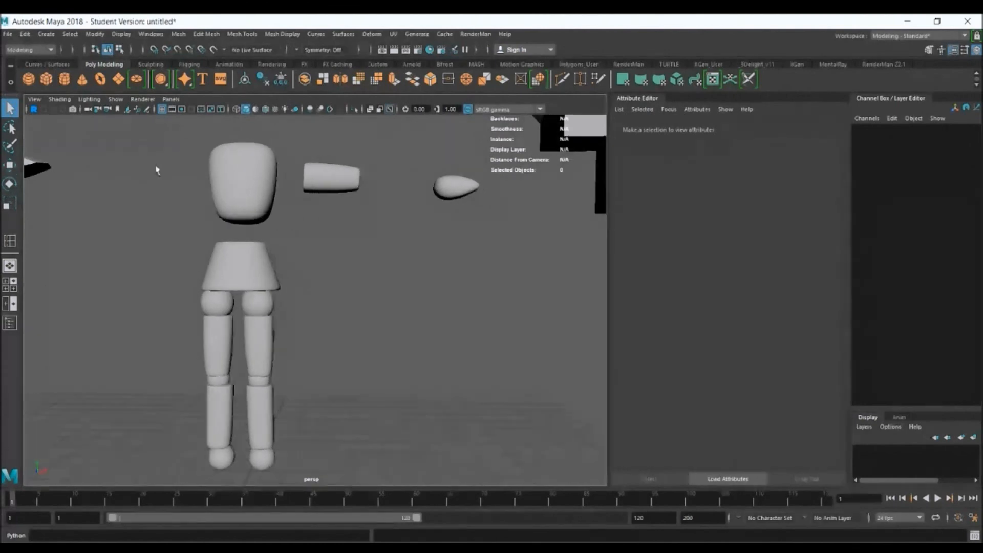
{"action": "left_click_drag", "start_coordinate": [118, 133], "coordinate": [493, 459]}
{"action": "left_click_drag", "start_coordinate": [454, 374], "coordinate": [443, 377], "text": "alt"}
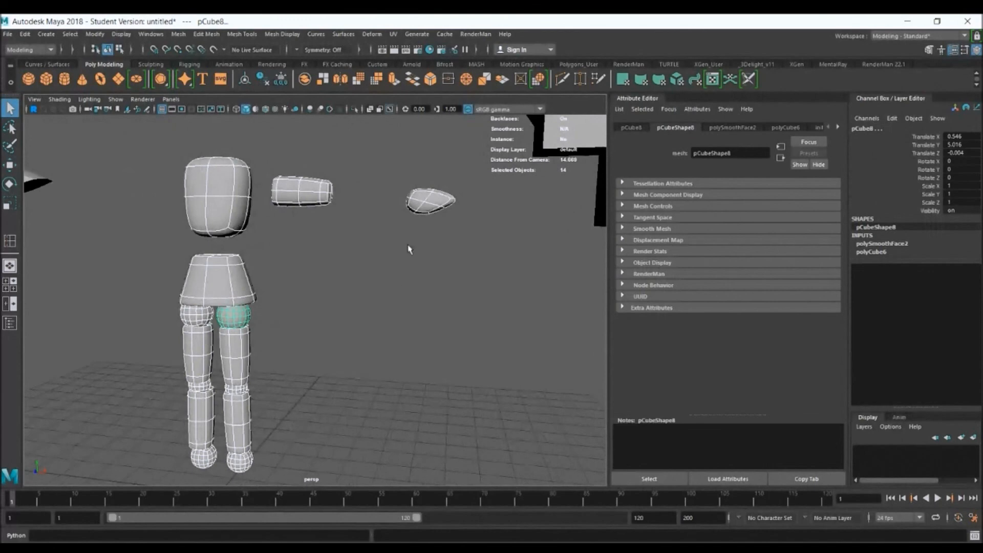
{"action": "left_click", "coordinate": [439, 210]}
{"action": "left_click", "coordinate": [572, 395]}
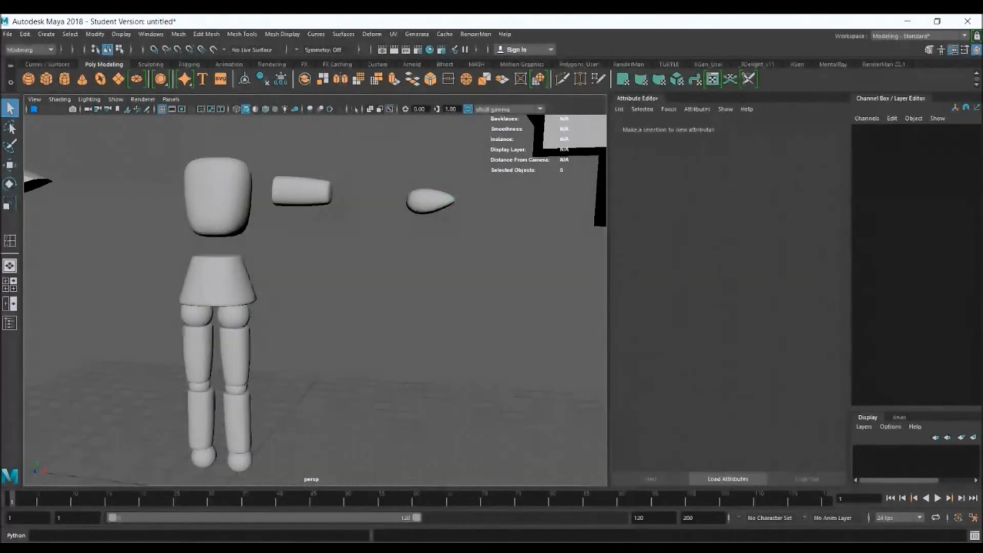